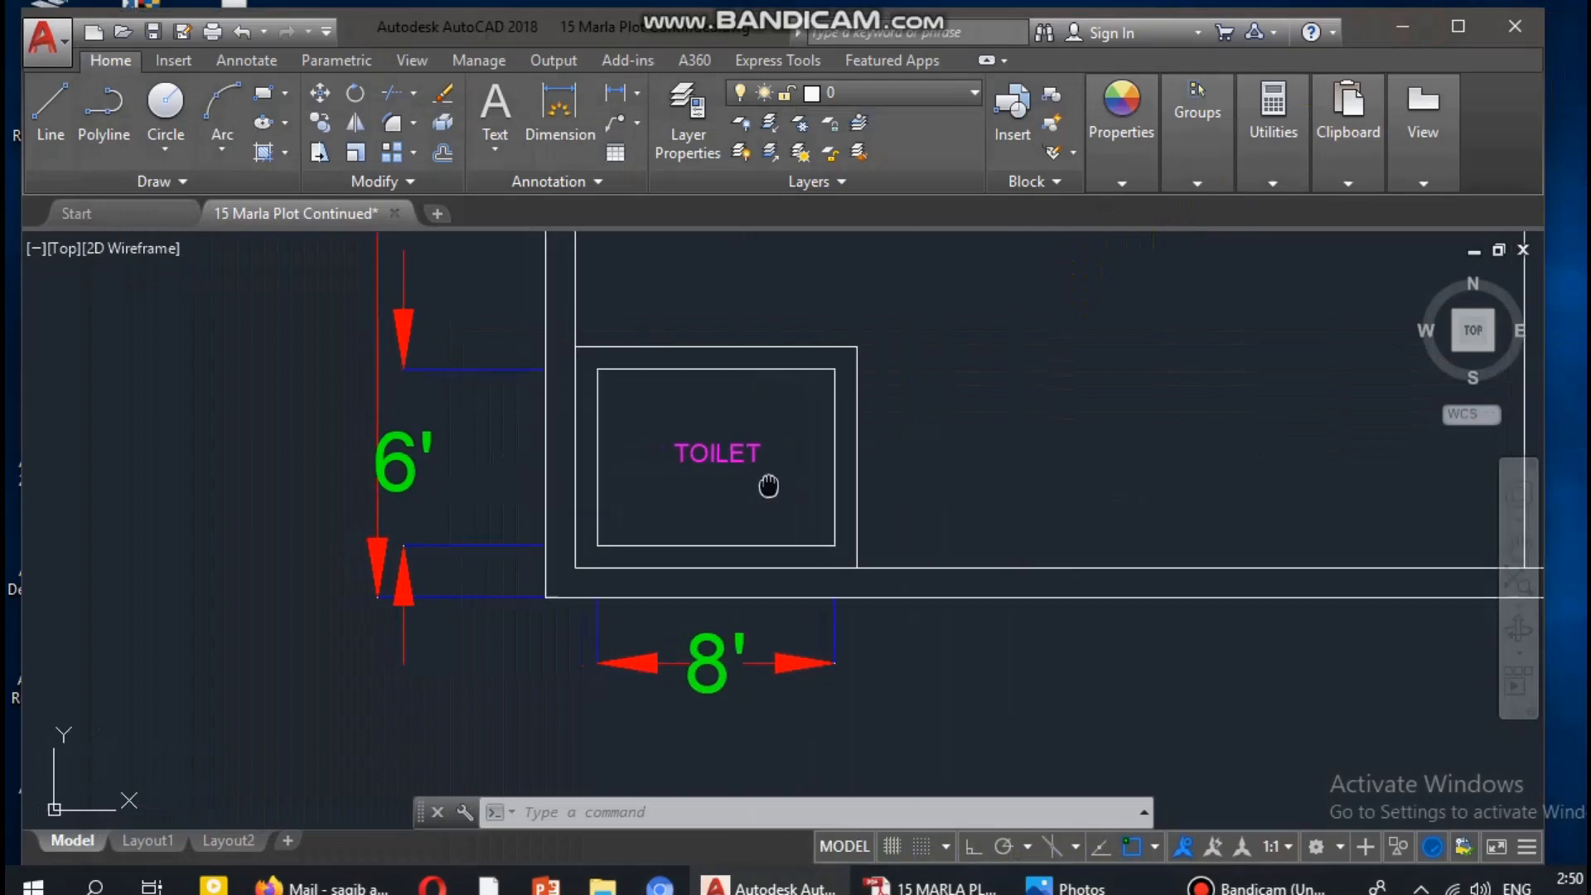
pyautogui.press('Escape')
pyautogui.press('Escape')
pyautogui.press('Escape')
pyautogui.scroll(2, 743, 447)
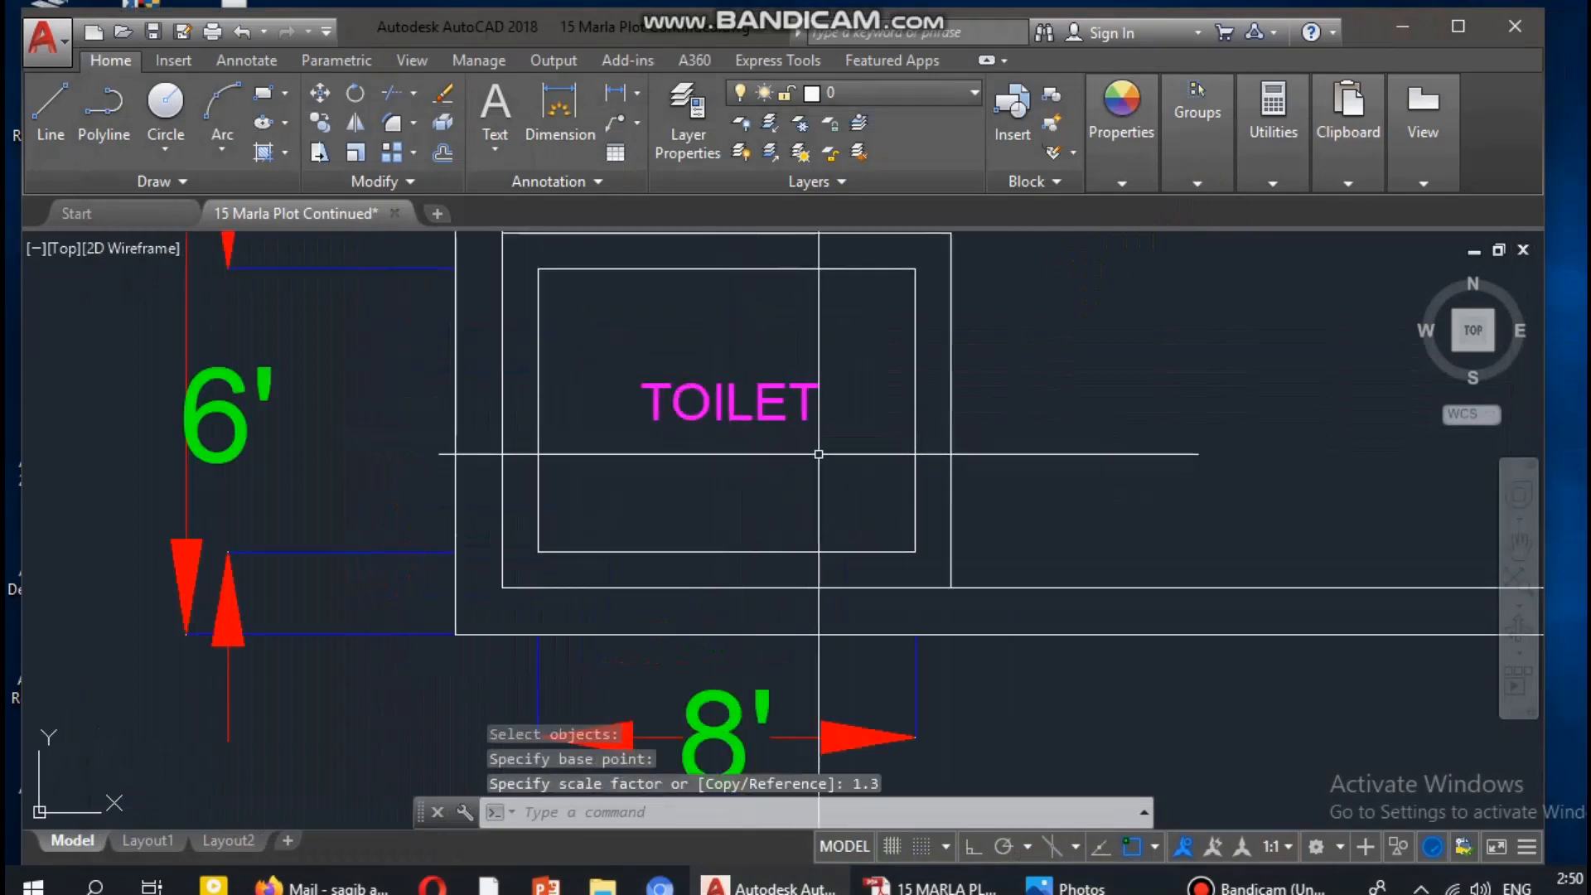
pyautogui.moveTo(845, 407); pyautogui.dragTo(866, 426, button='middle')
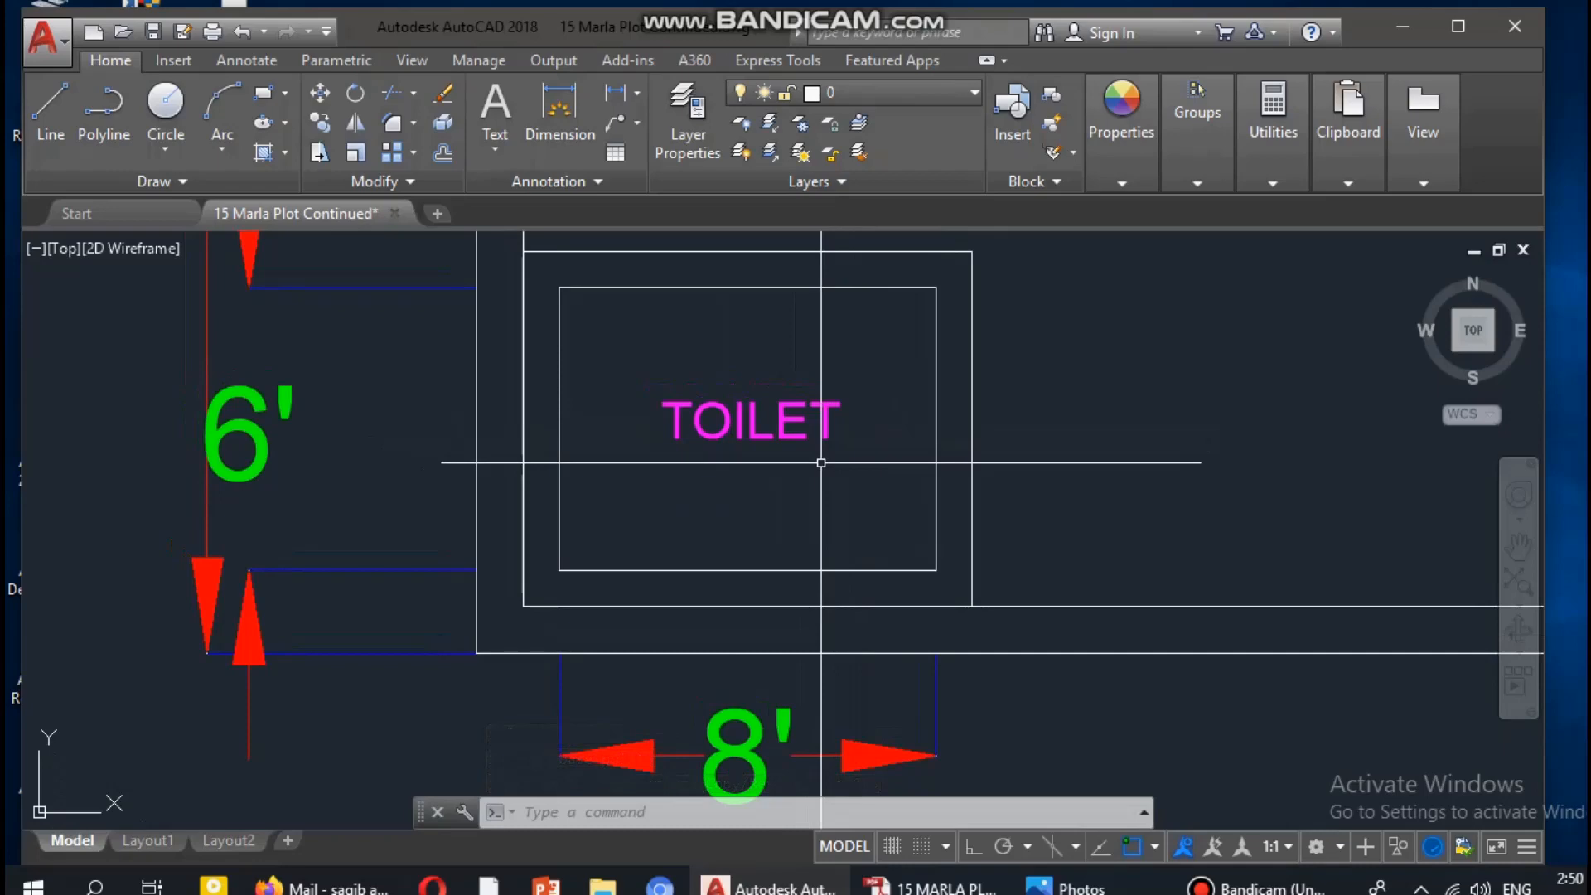
pyautogui.scroll(-4, 822, 462)
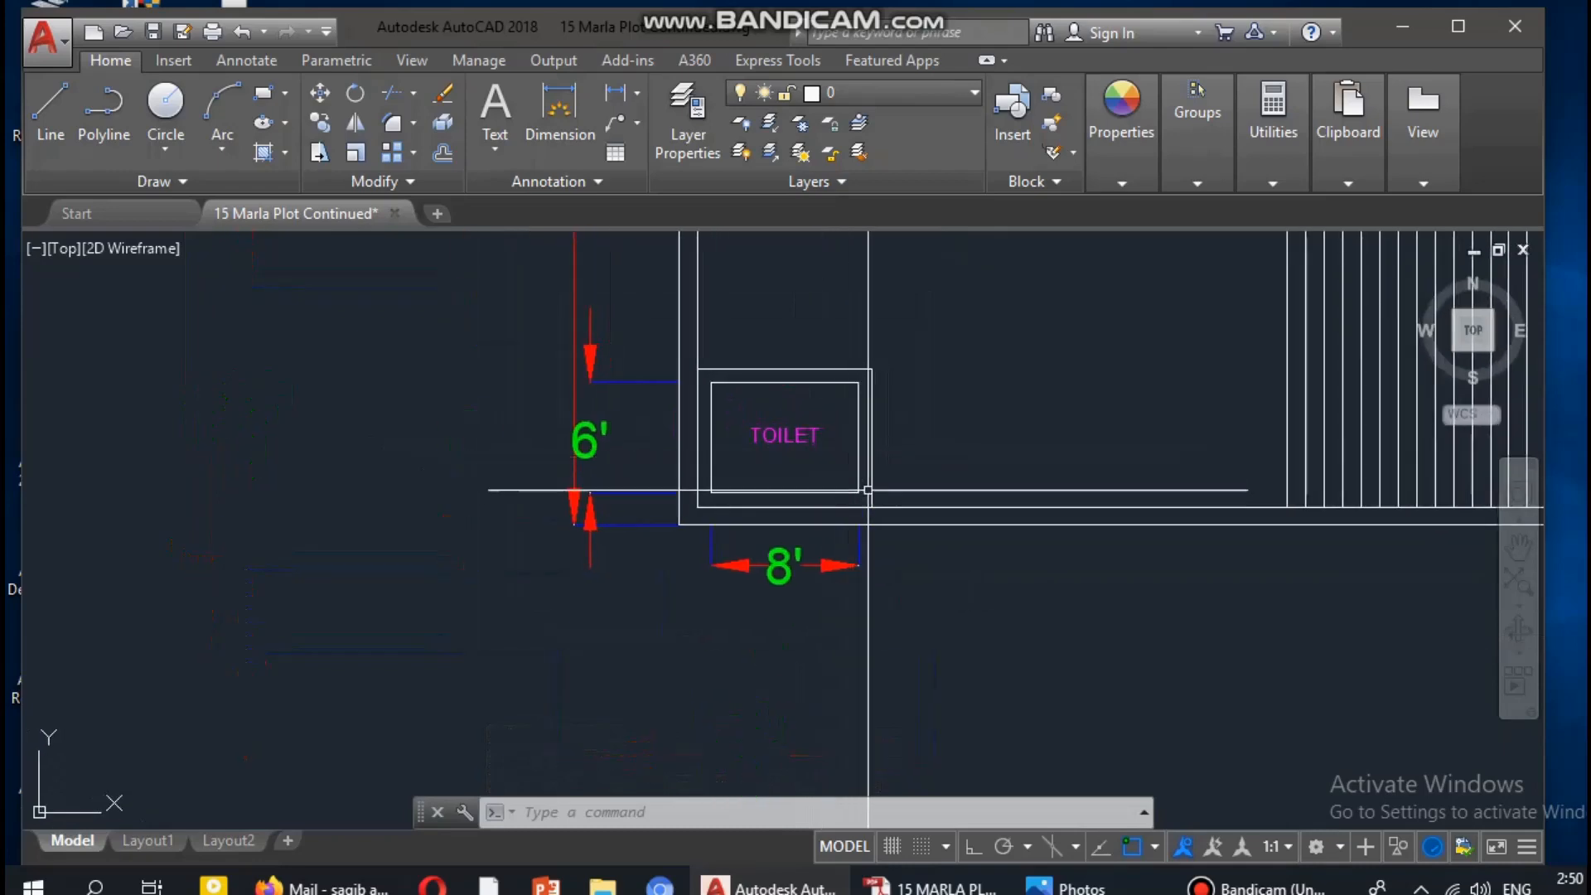
# Scale the TOILET label inside the 6' by 8' room by a factor of 1.4 about the middle of the text
pyautogui.scroll(2, 791, 452)
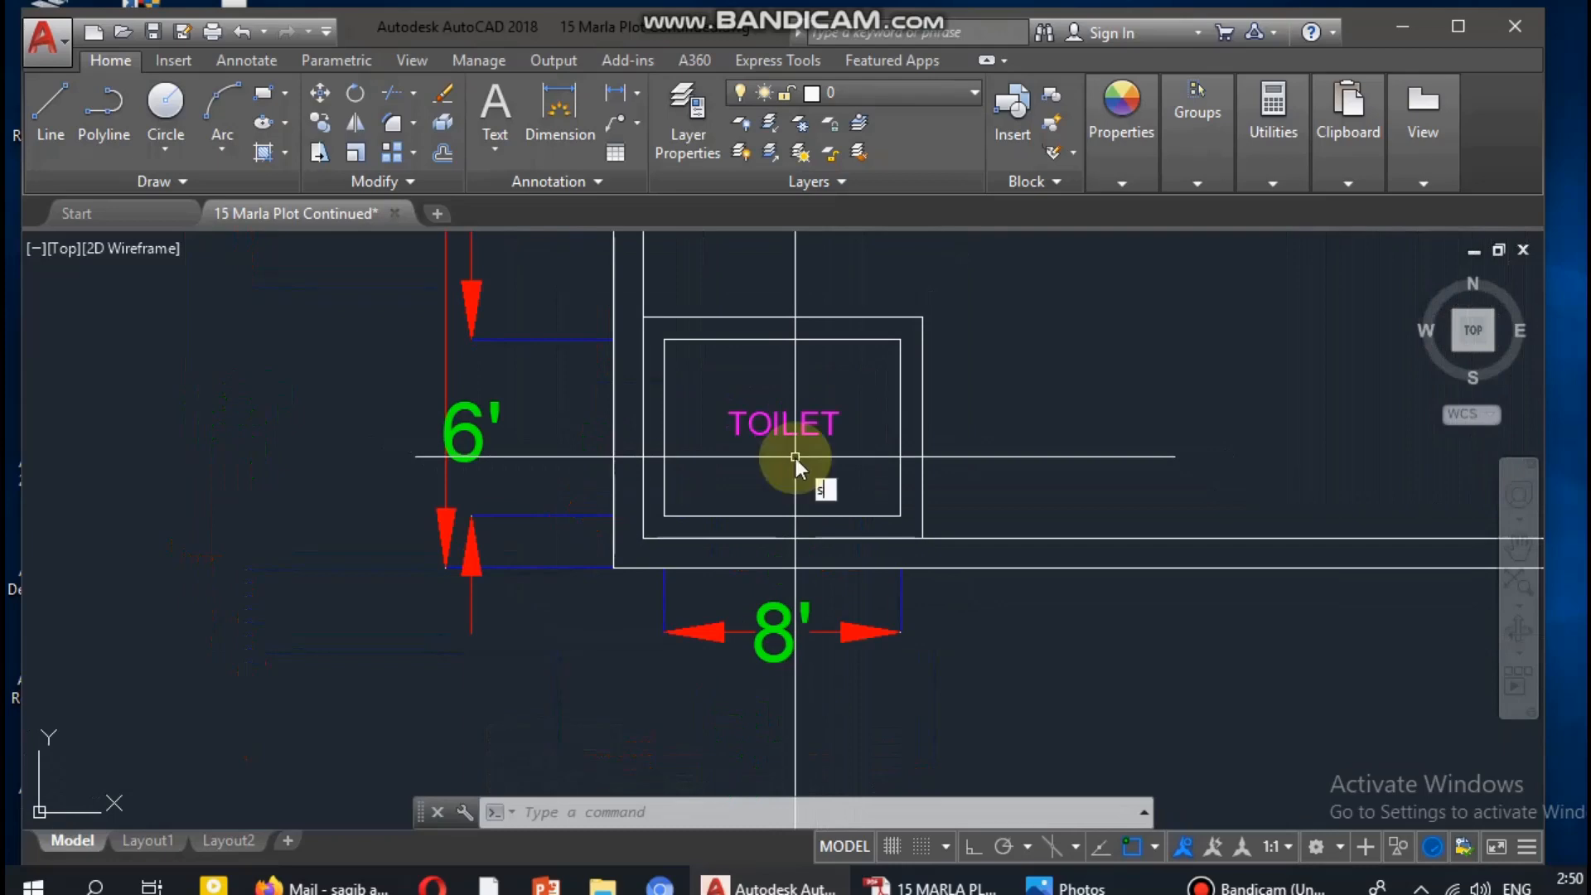
pyautogui.write('sc')
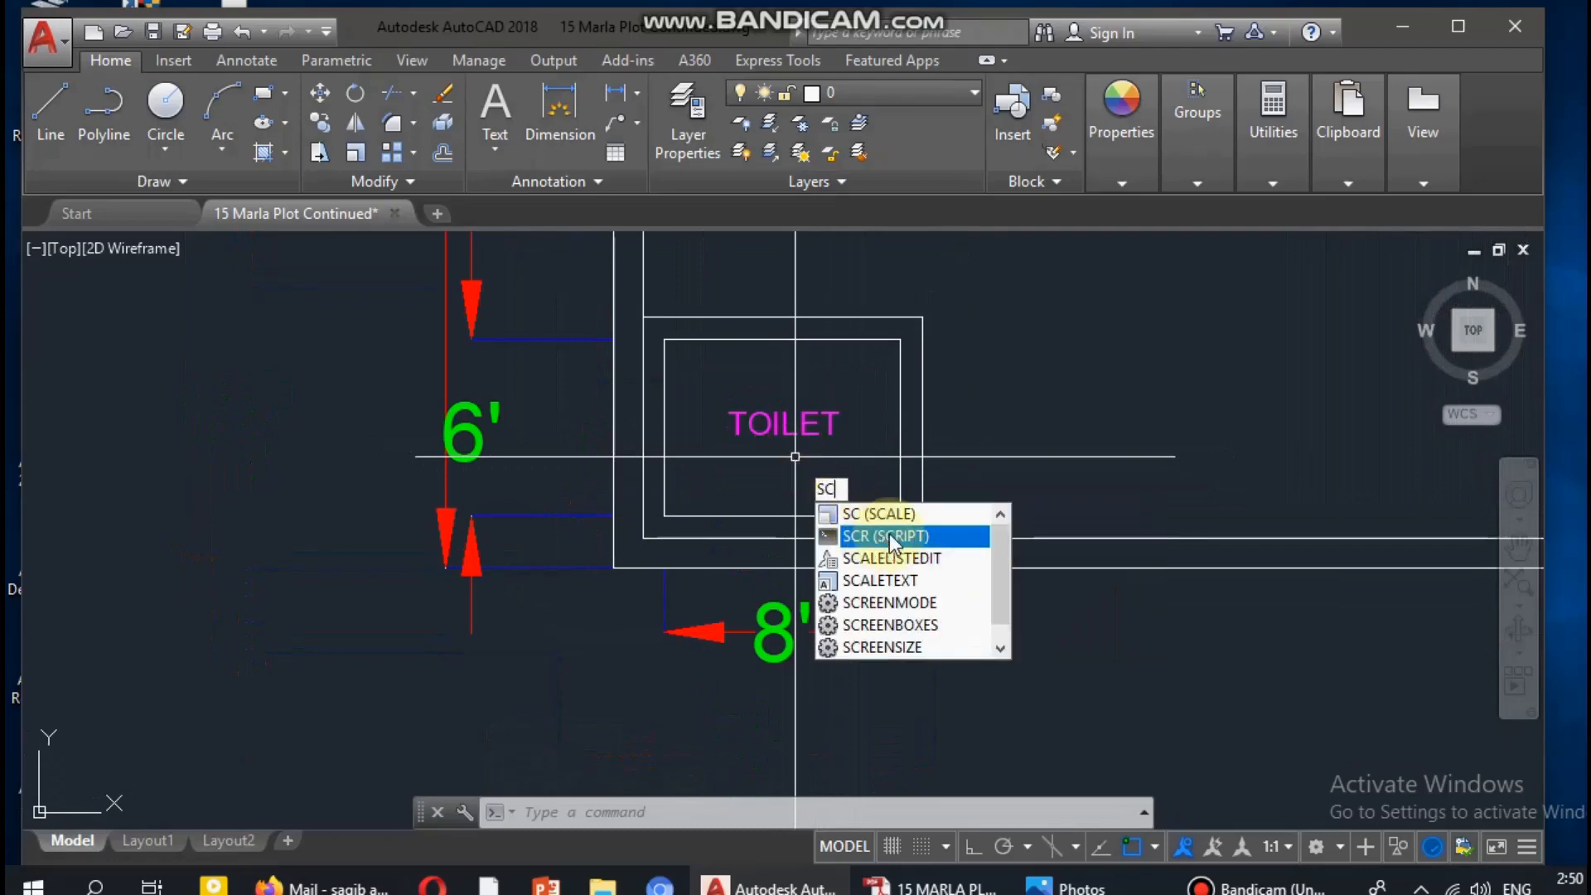
pyautogui.click(886, 514)
pyautogui.click(850, 391)
pyautogui.click(764, 449)
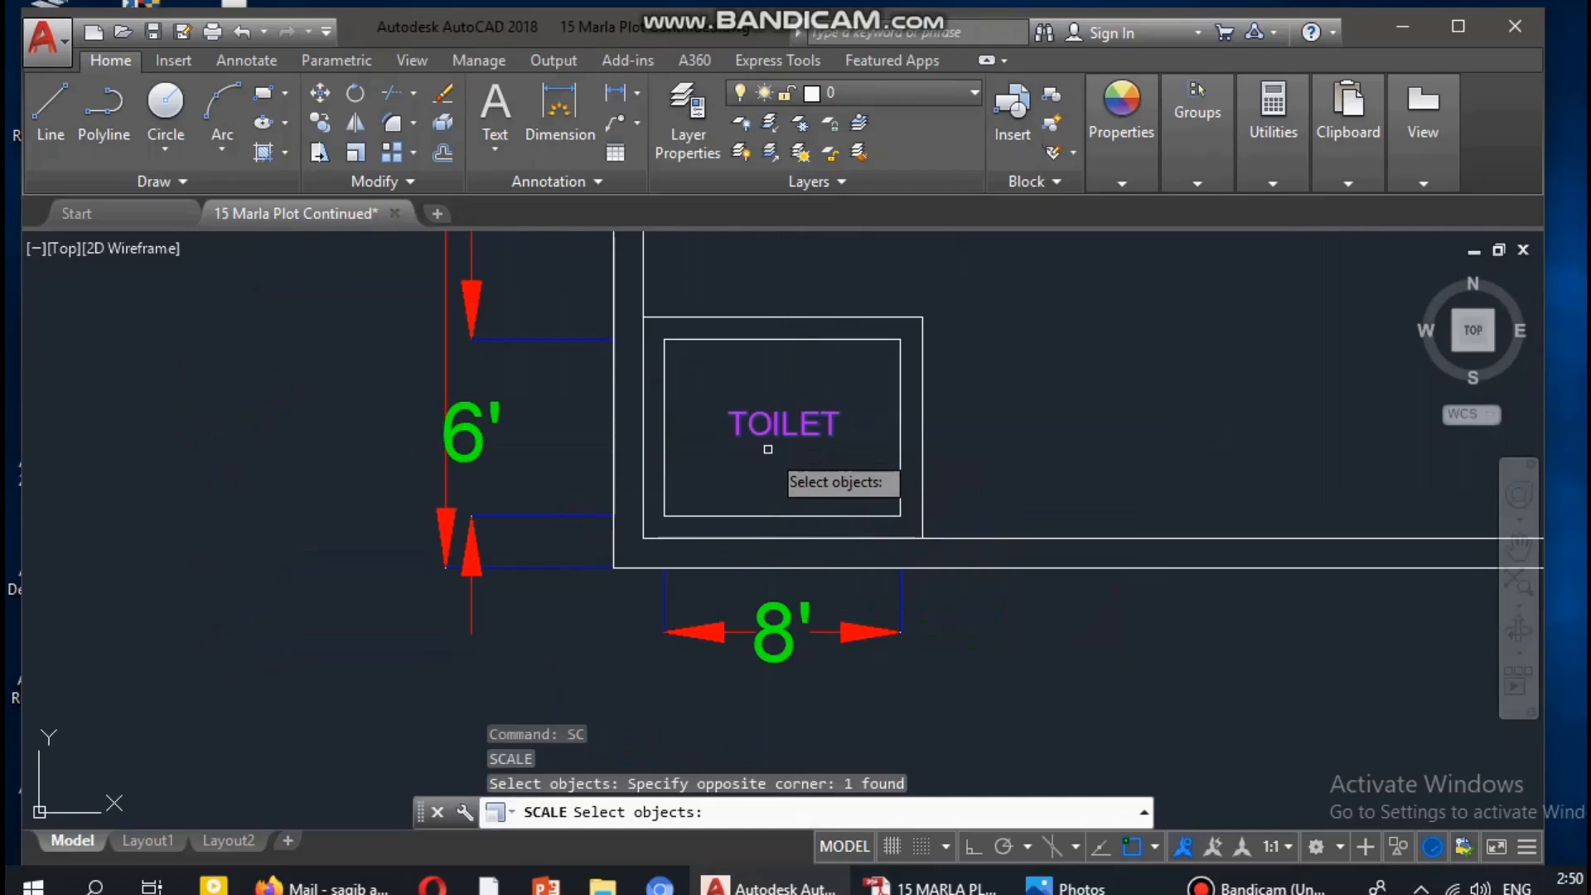
pyautogui.press('Return')
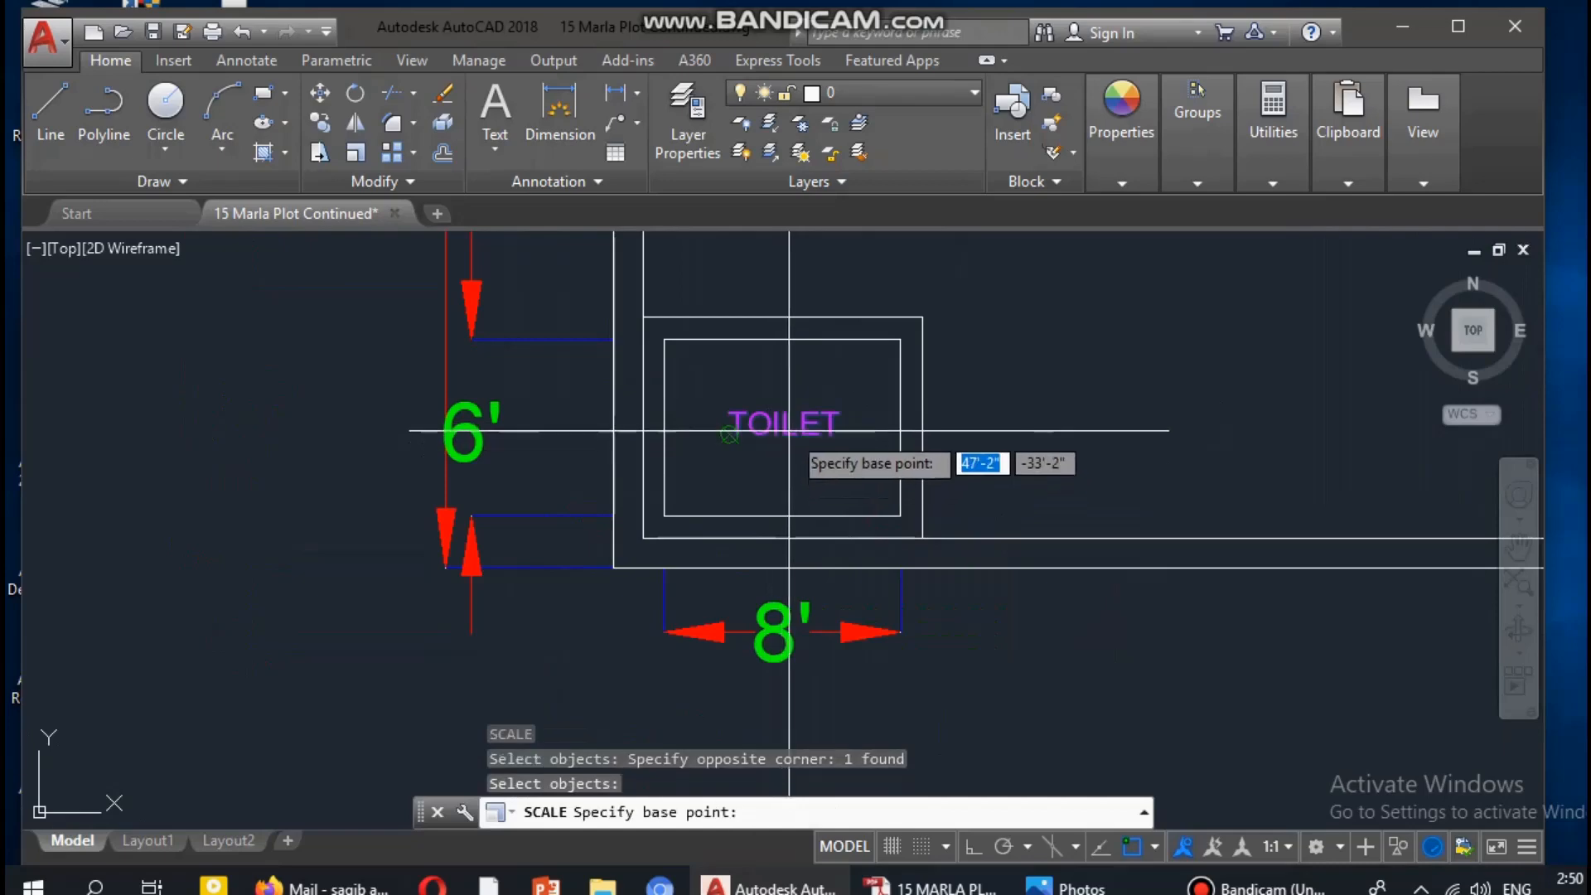
pyautogui.click(783, 424)
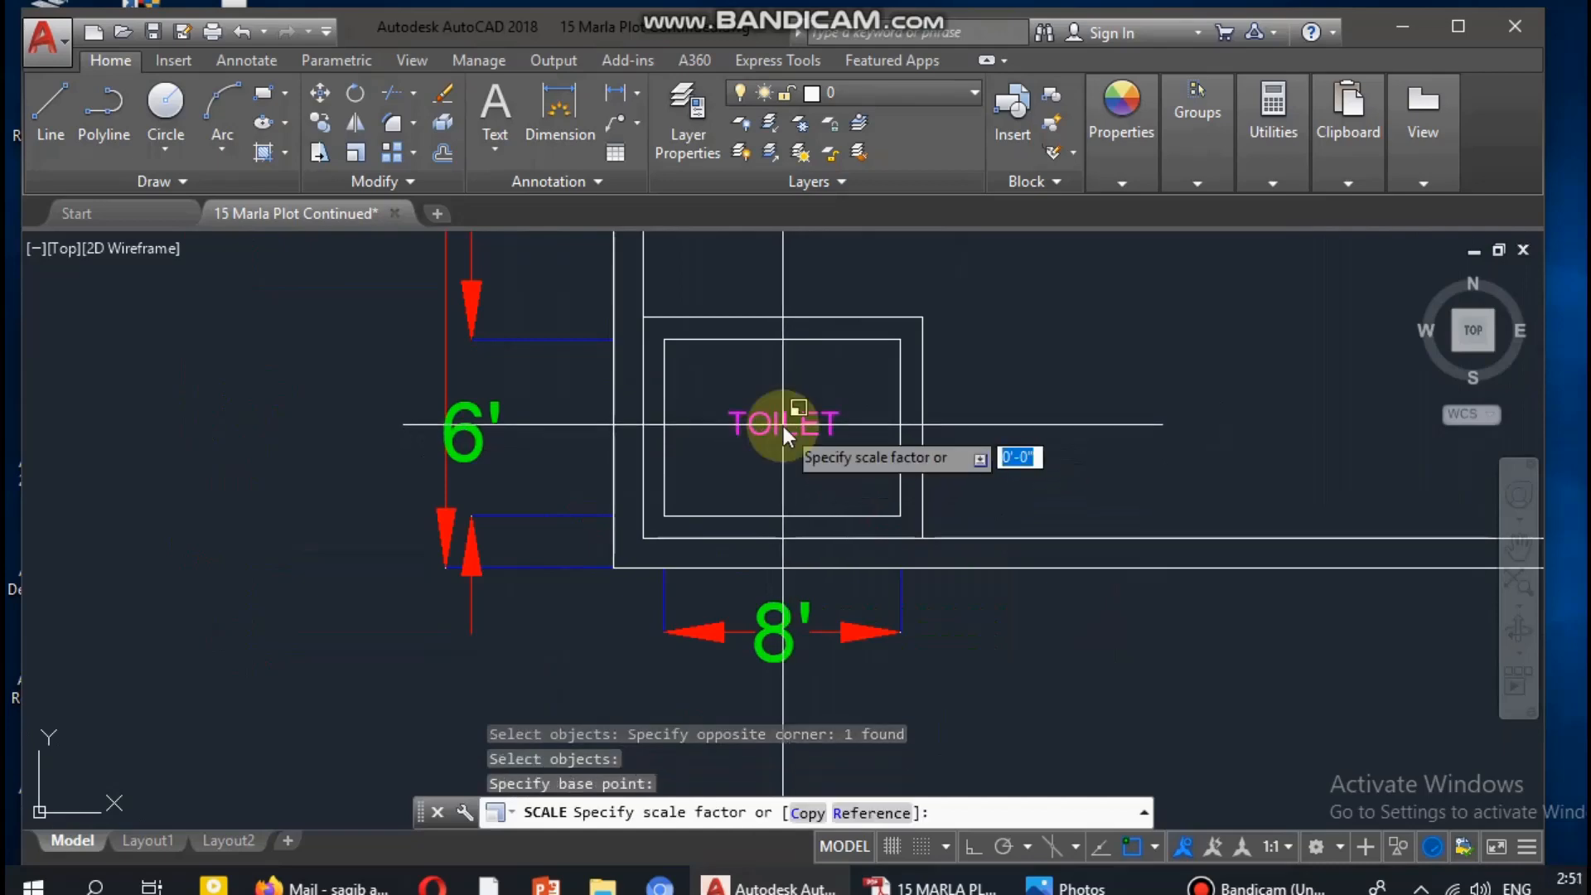
pyautogui.write('1.4')
pyautogui.press('Return')
pyautogui.scroll(-4, 952, 430)
pyautogui.moveTo(1018, 425); pyautogui.dragTo(834, 456, button='middle')
pyautogui.press('Escape')
pyautogui.press('Escape')
pyautogui.press('Escape')
pyautogui.scroll(5, 834, 456)
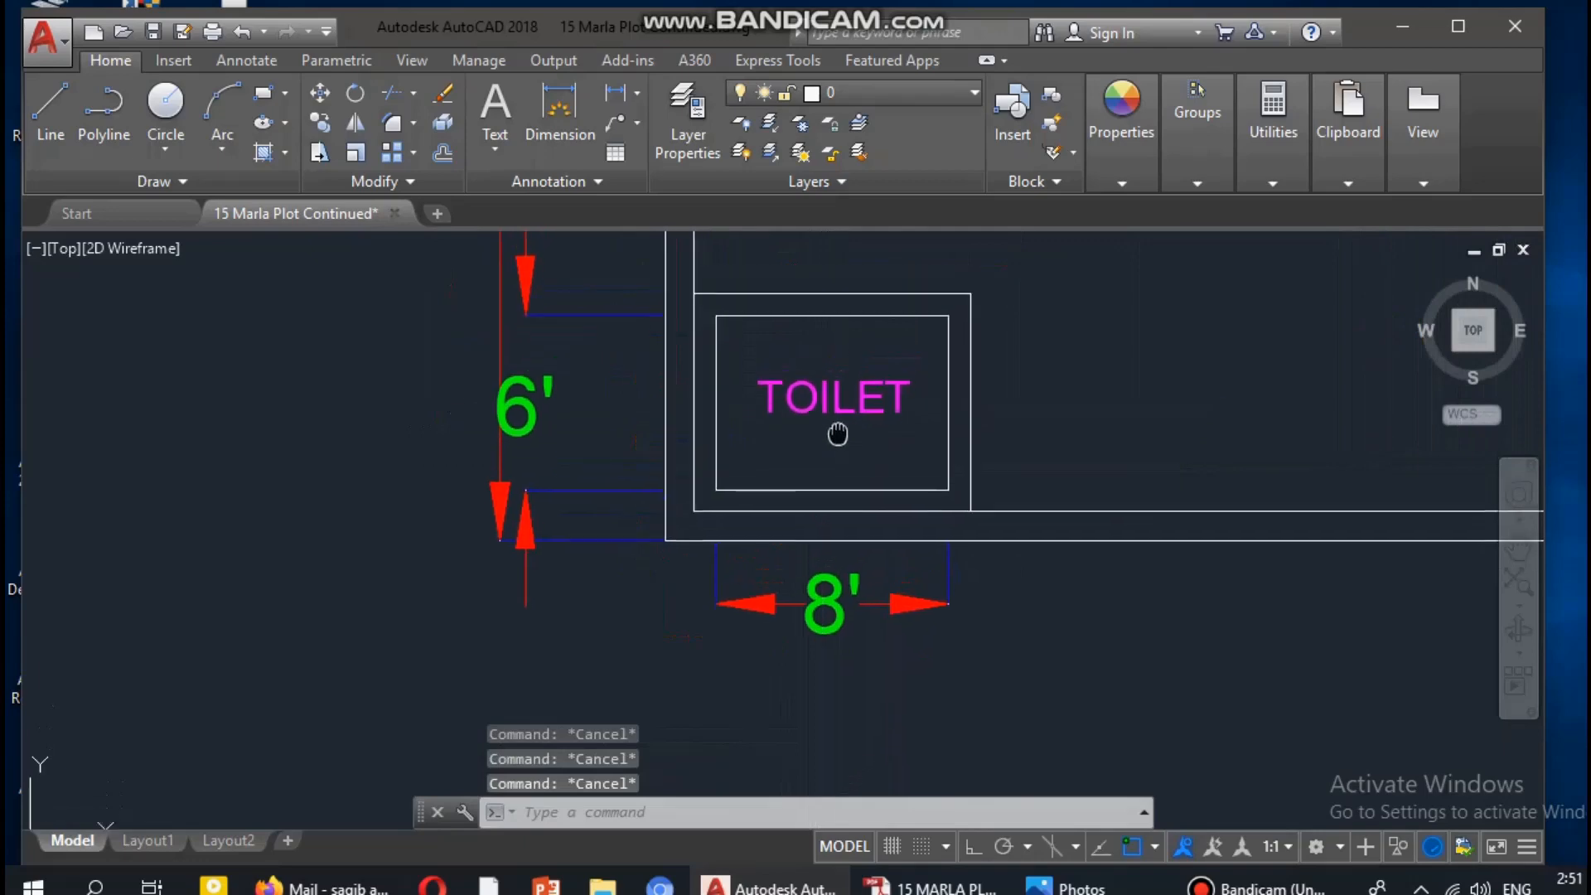
pyautogui.scroll(-5, 867, 433)
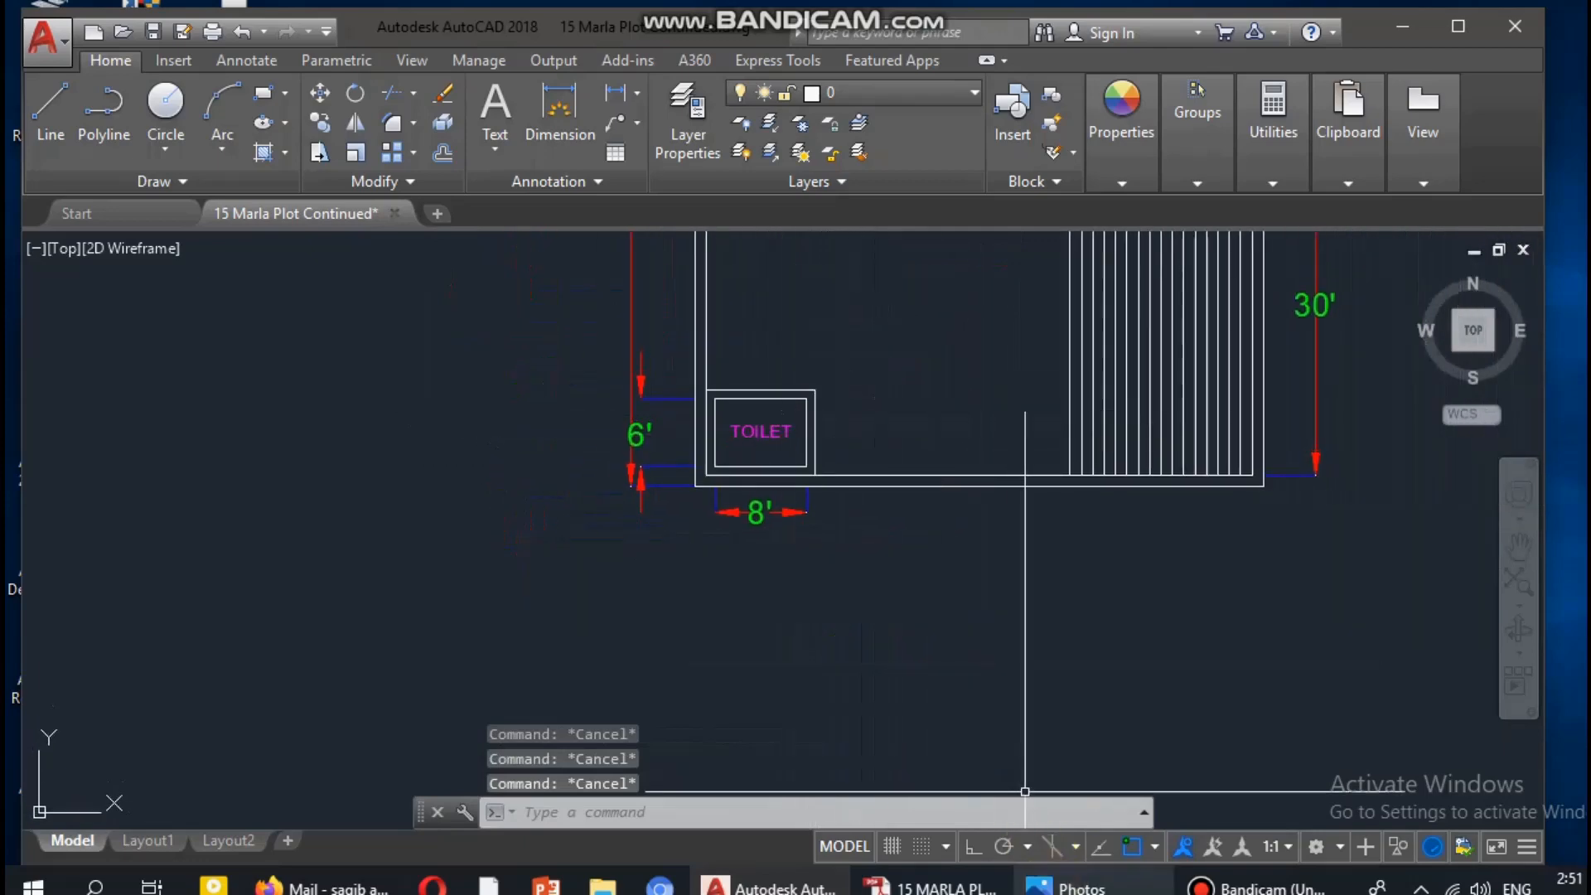
# Switch to Adobe Reader, examine the room layout and wall positions in the 15 MARLA PLOT-Model.pdf plan, and return to AutoCAD
pyautogui.click(903, 880)
pyautogui.scroll(-3, 898, 586)
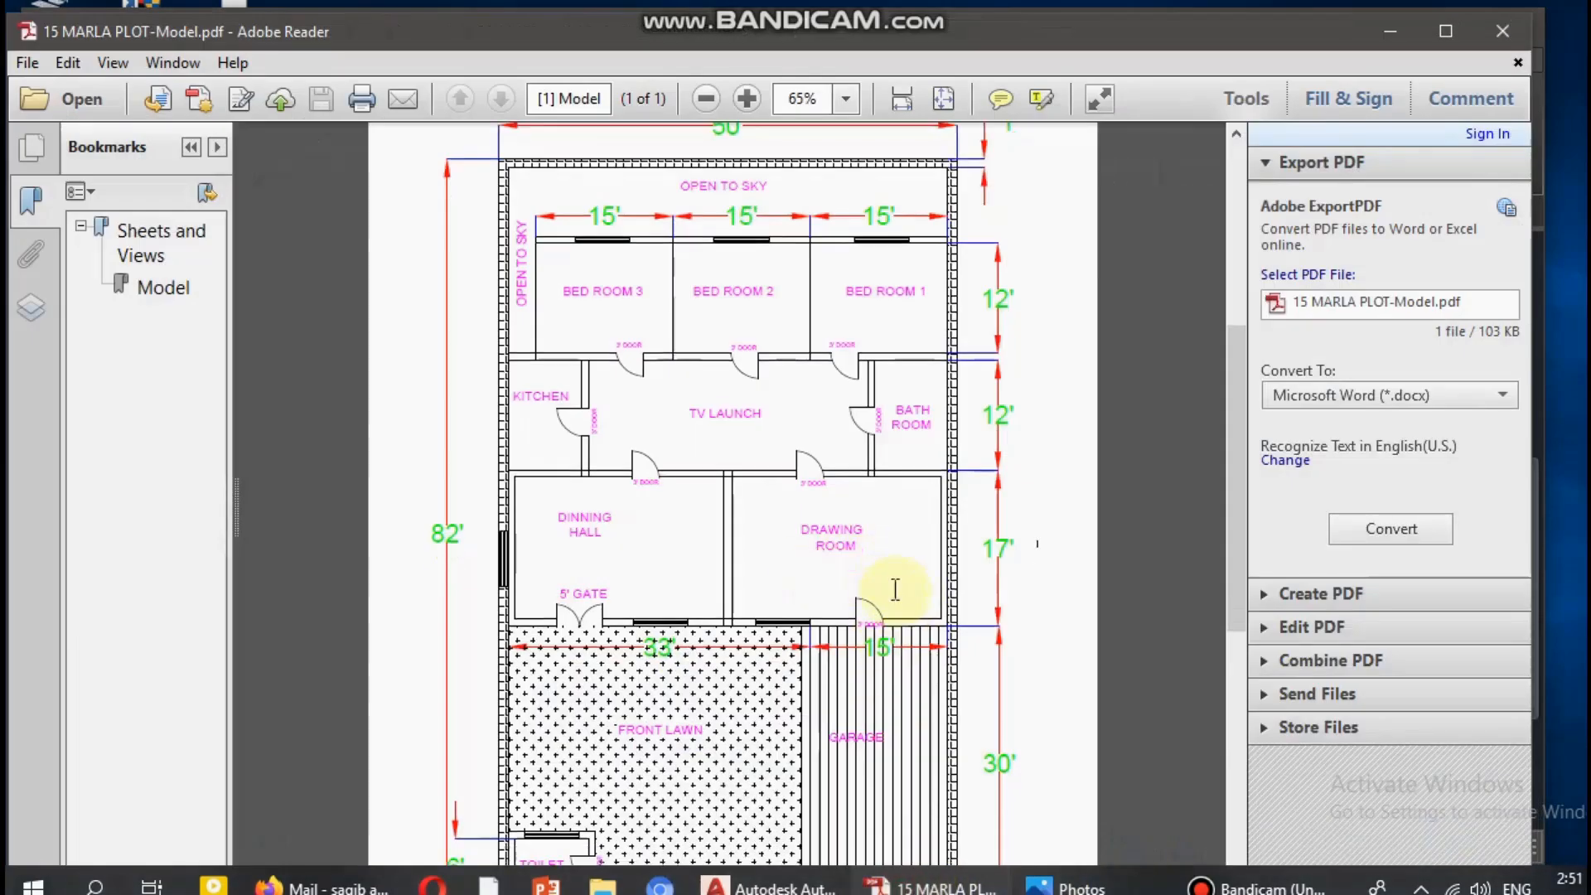
pyautogui.scroll(-1, 895, 591)
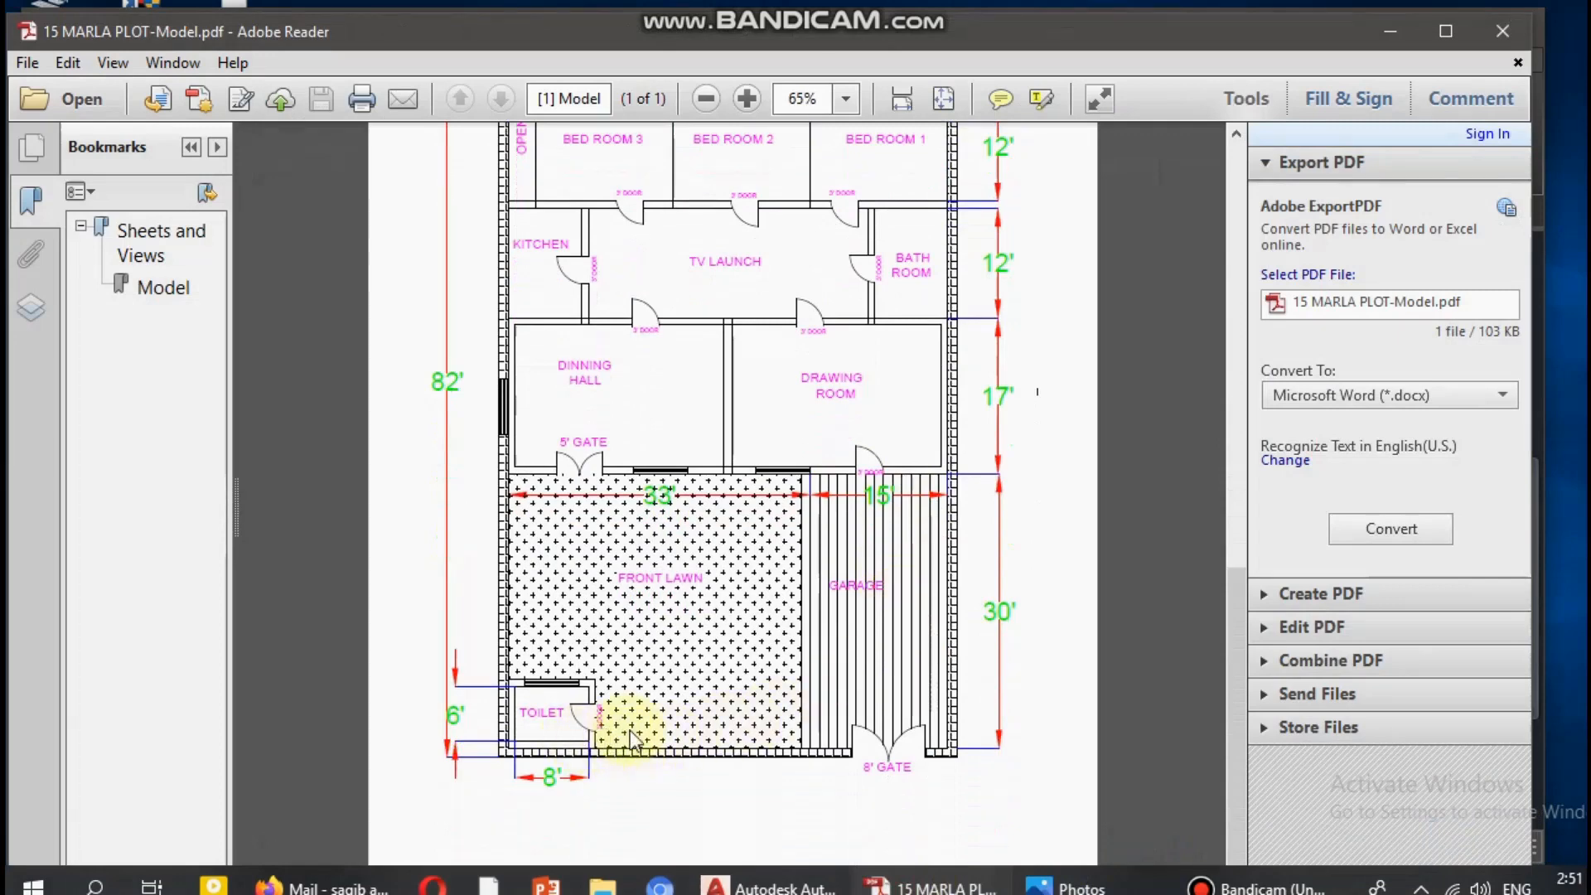
pyautogui.scroll(3, 799, 539)
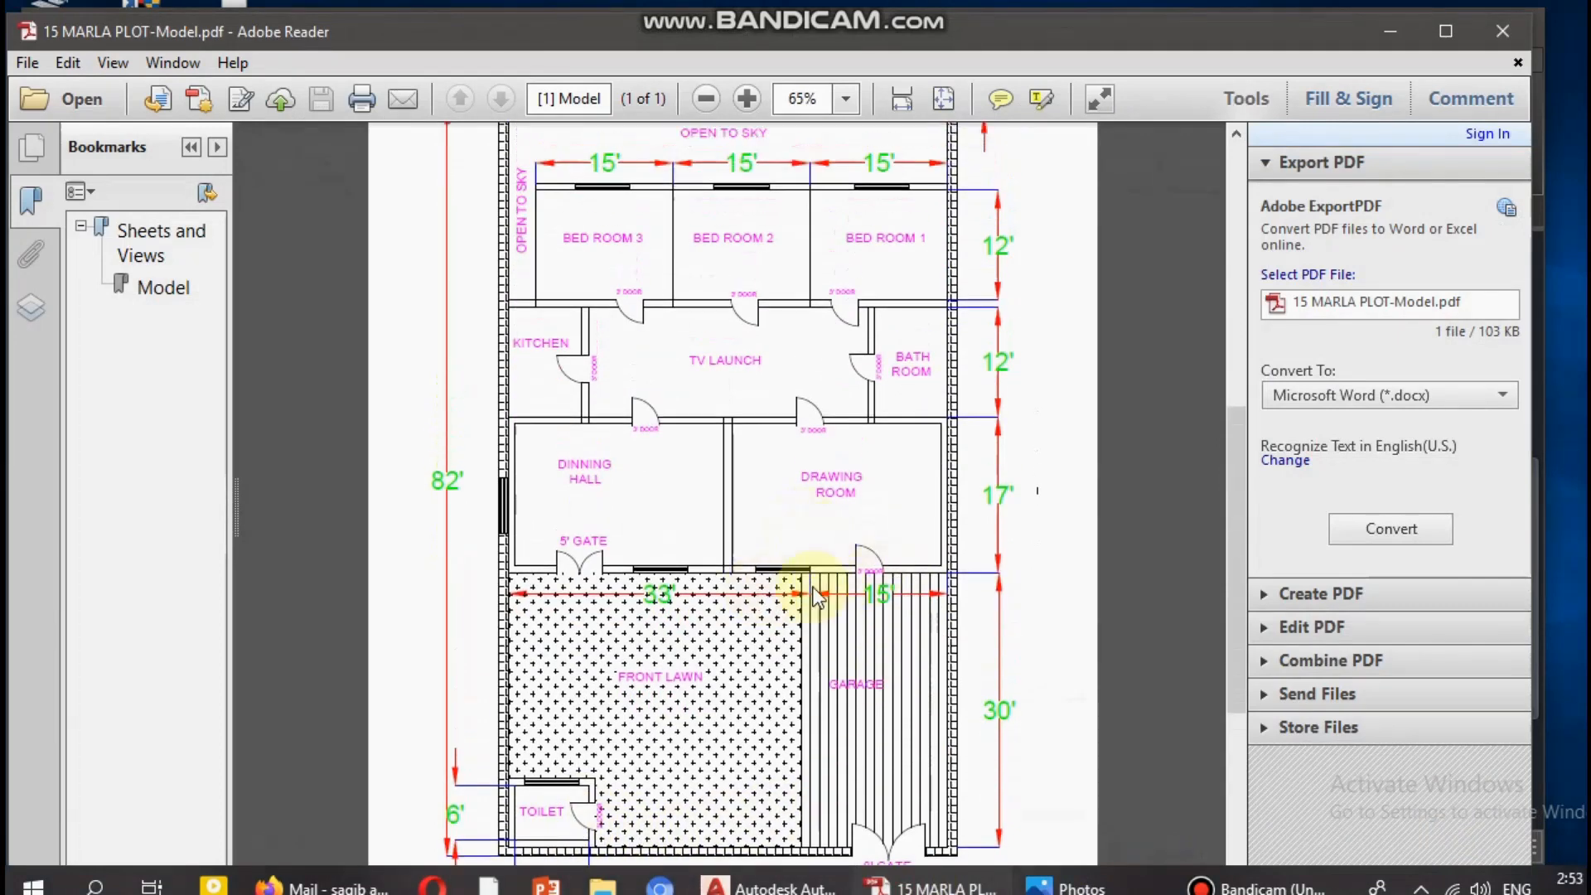
pyautogui.scroll(1, 939, 478)
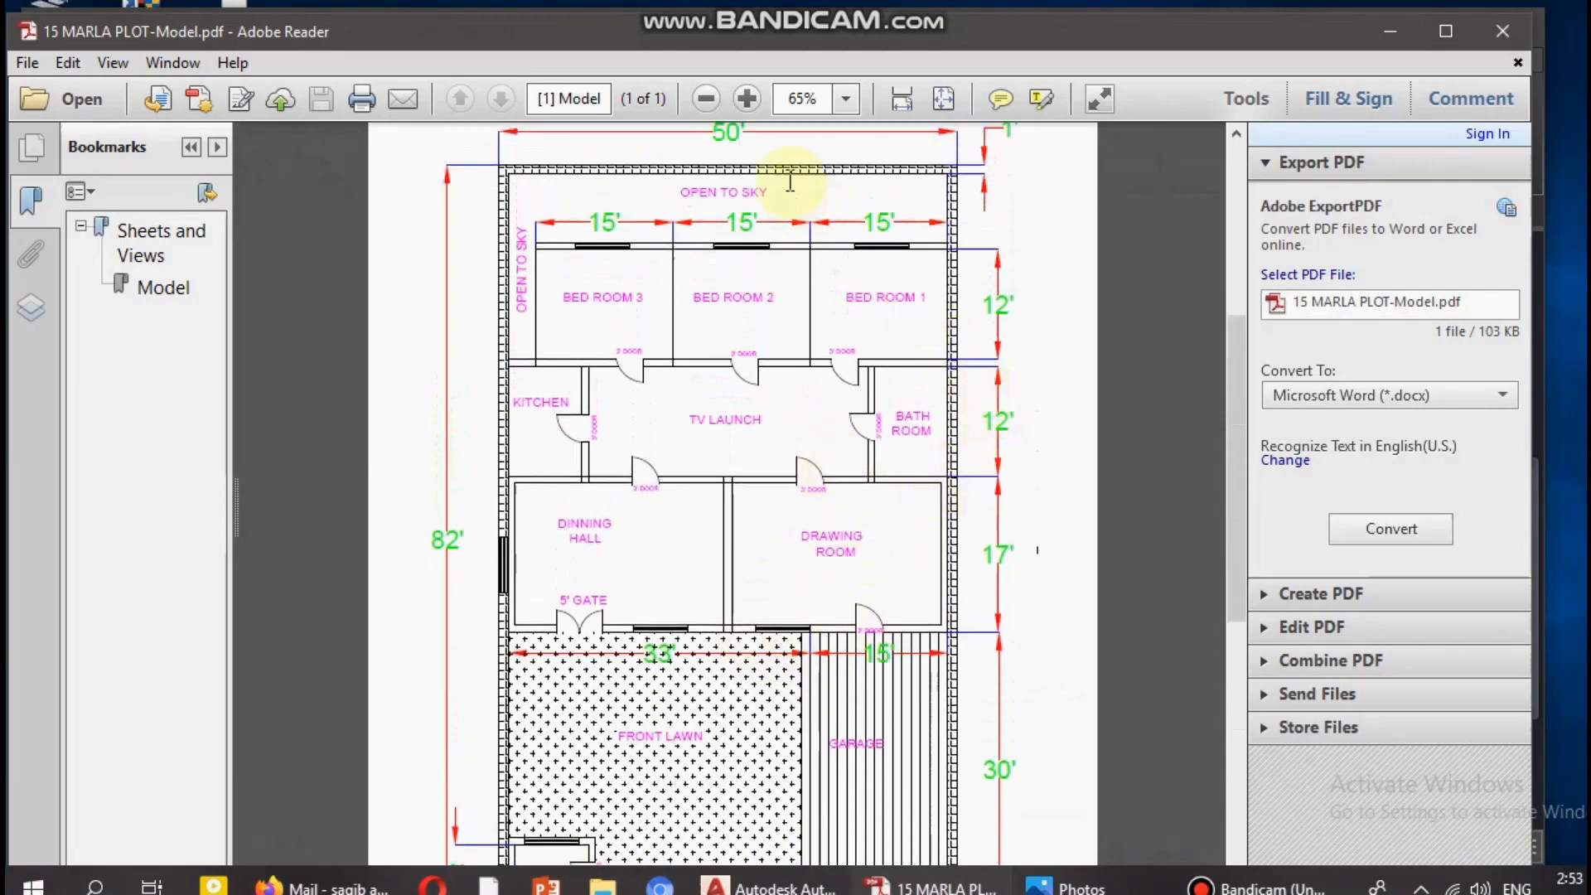
pyautogui.scroll(1, 982, 199)
pyautogui.scroll(-3, 1006, 416)
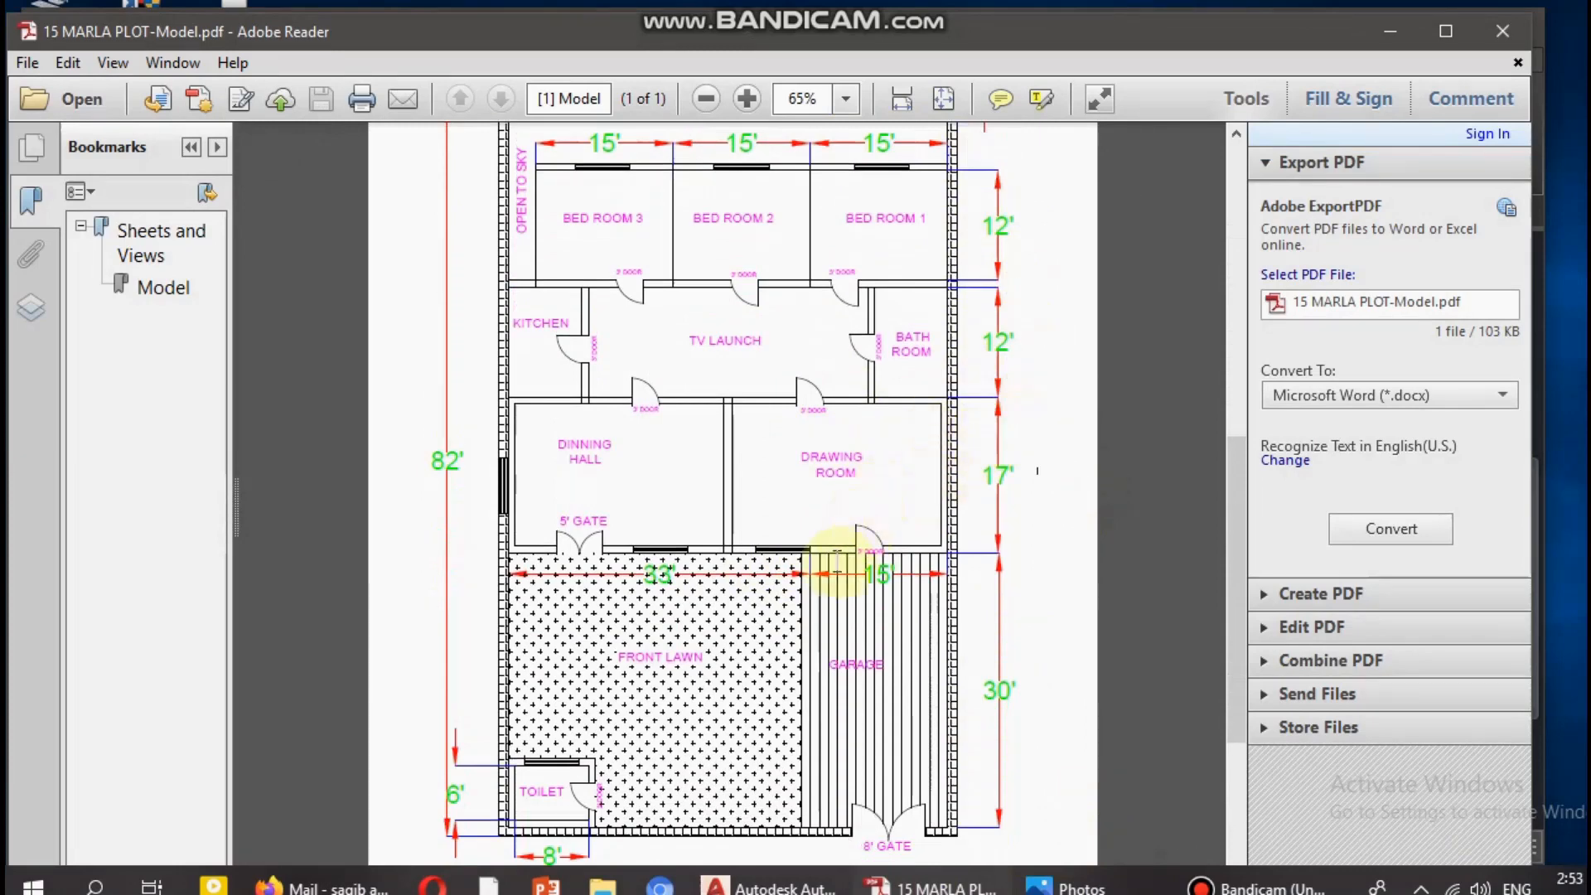
pyautogui.scroll(1, 837, 398)
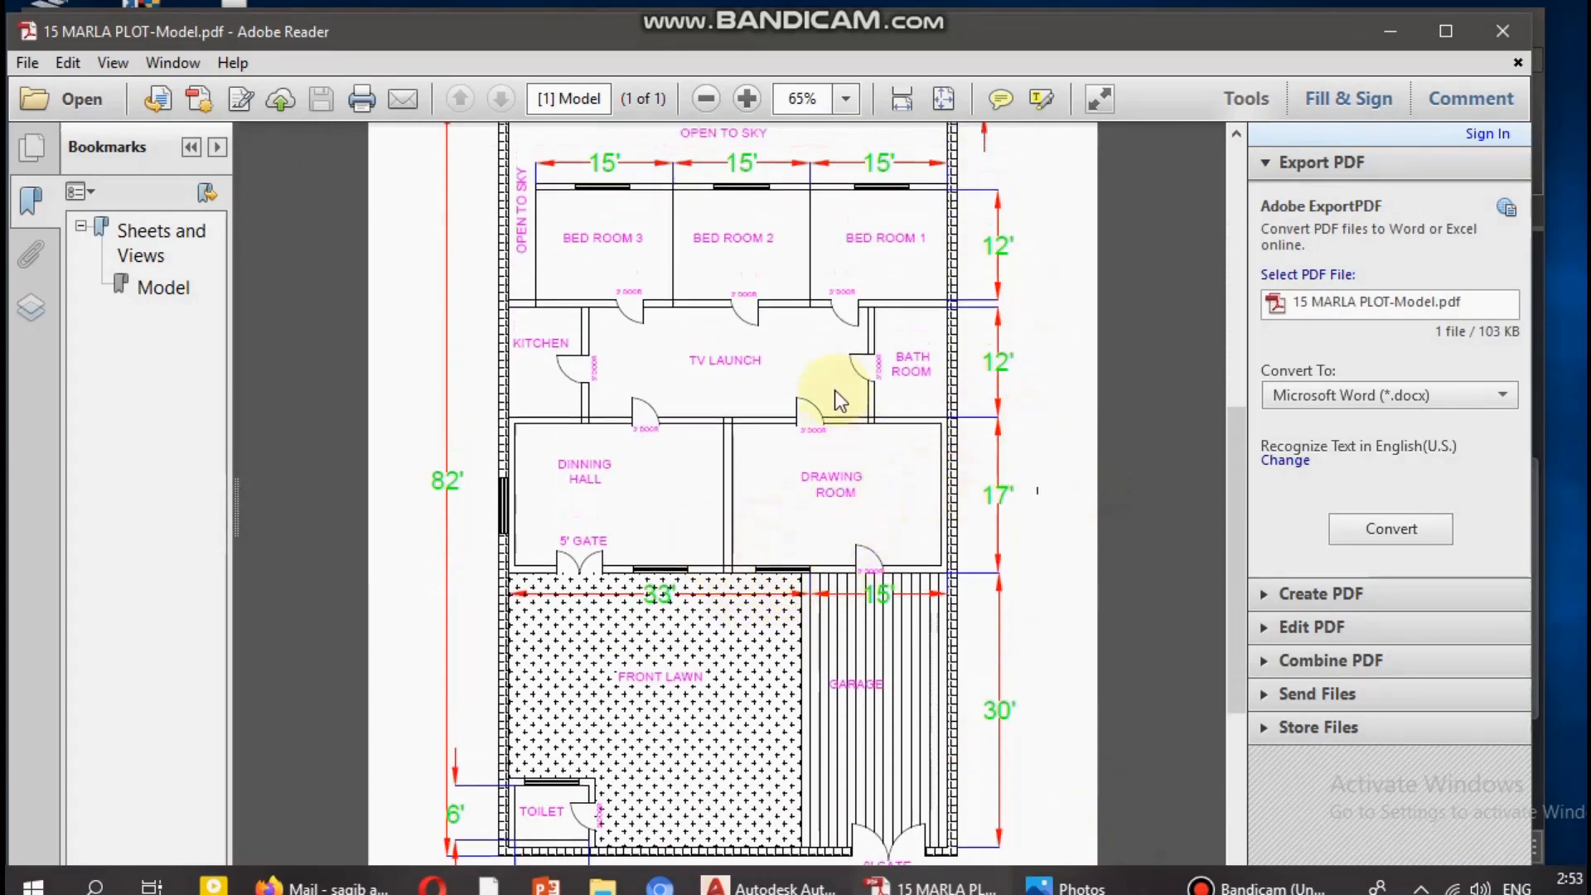
pyautogui.scroll(3, 867, 450)
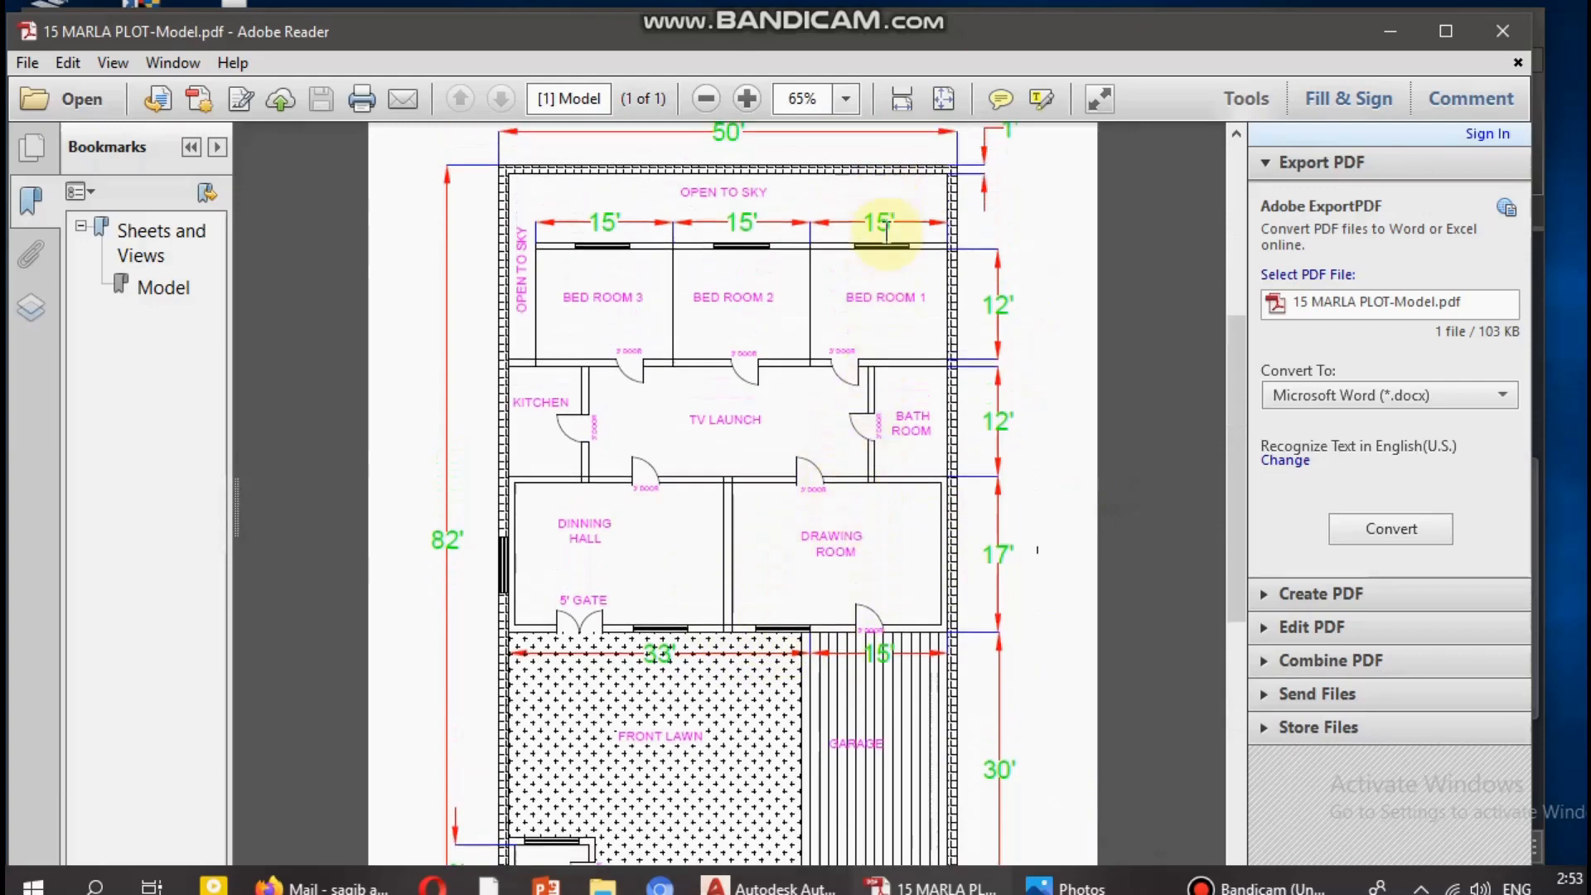
pyautogui.scroll(-2, 809, 629)
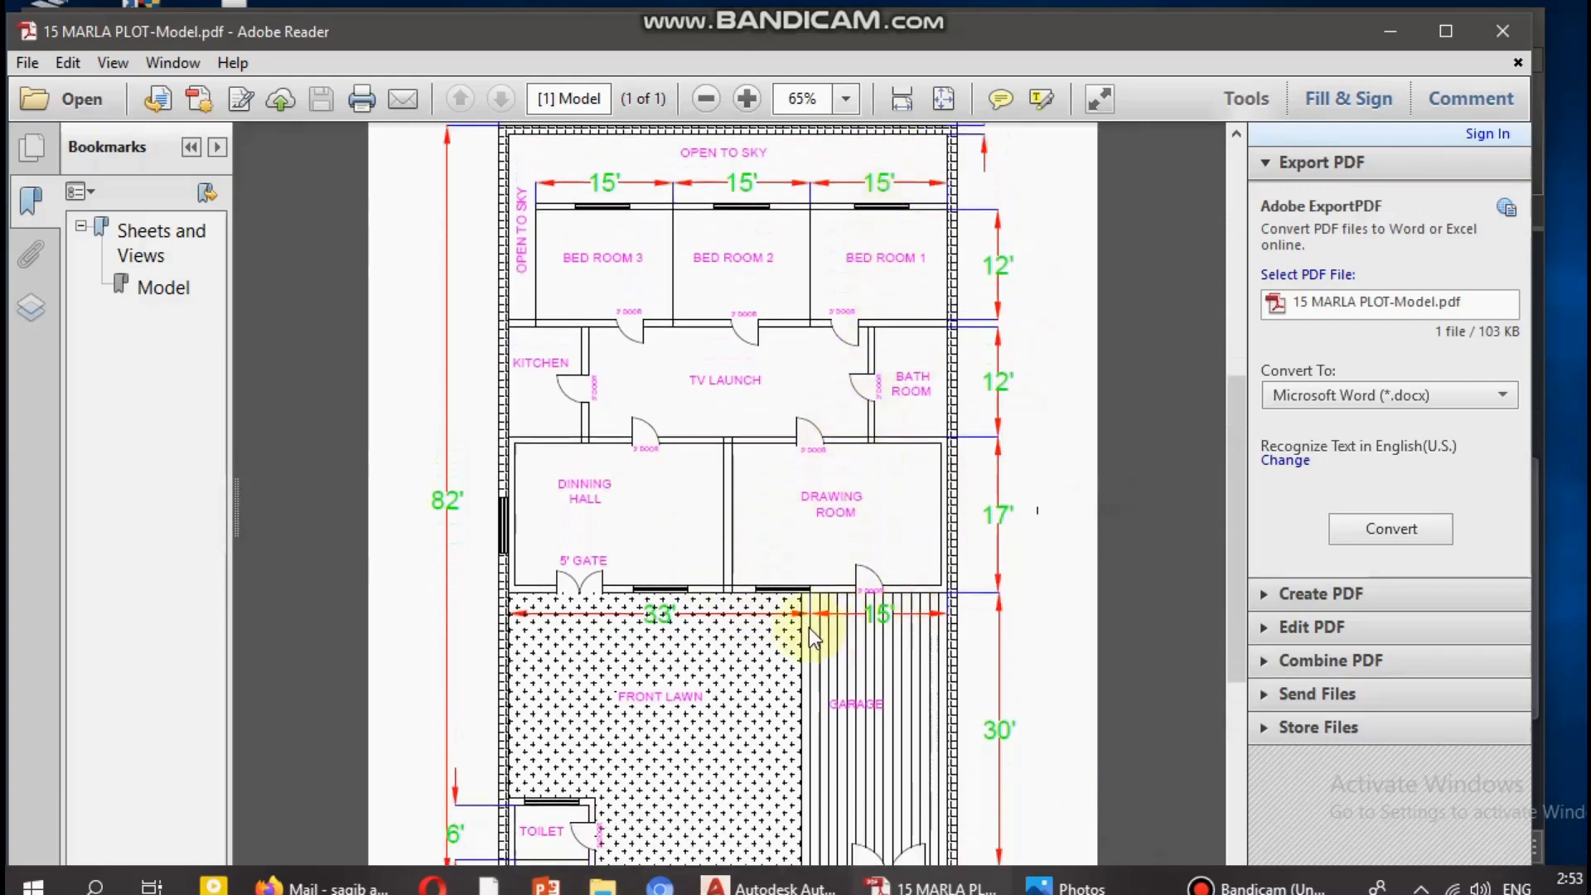
pyautogui.click(1380, 30)
# Offset the horizontal wall line above the front lawn and garage upward by 9 inches
pyautogui.press('Escape')
pyautogui.press('Escape')
pyautogui.press('Escape')
pyautogui.scroll(5, 860, 426)
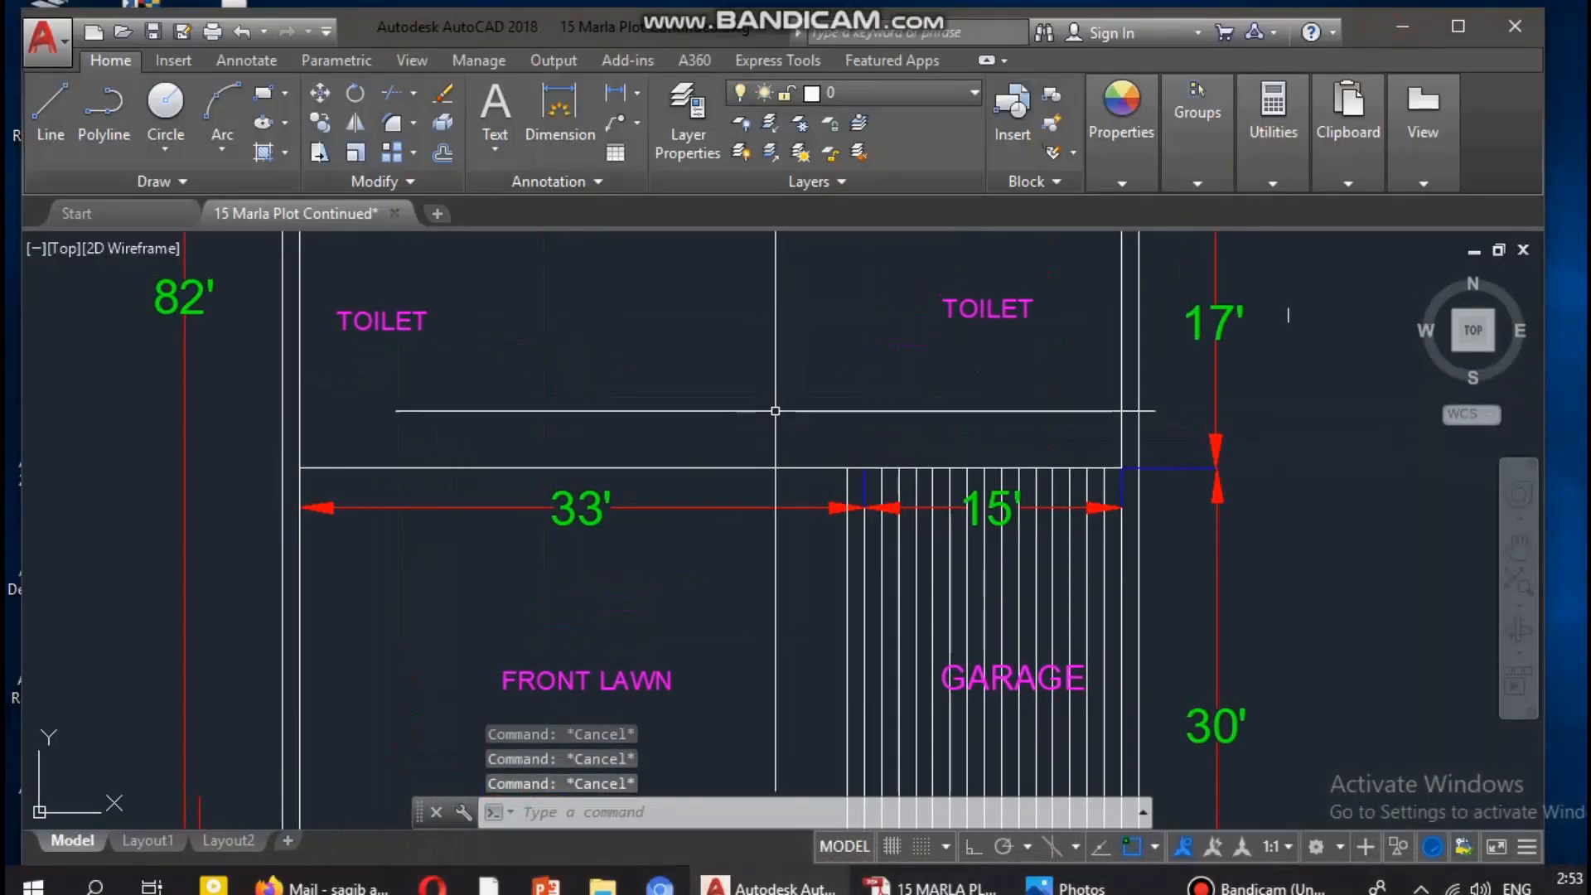
pyautogui.write('o')
pyautogui.press('Return')
pyautogui.write('9"')
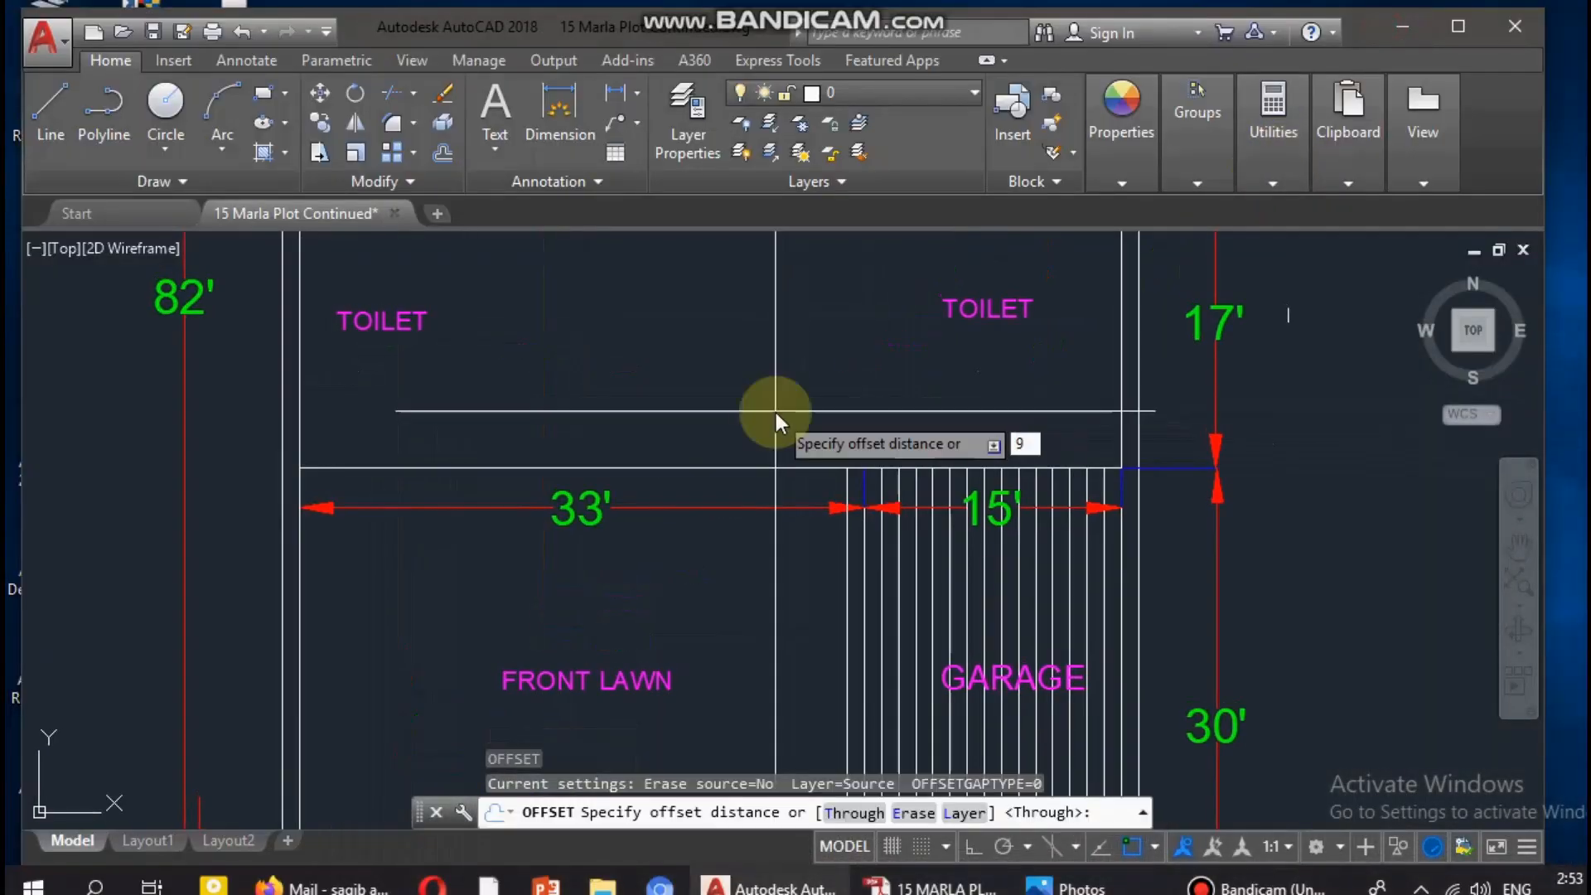
pyautogui.press('Return')
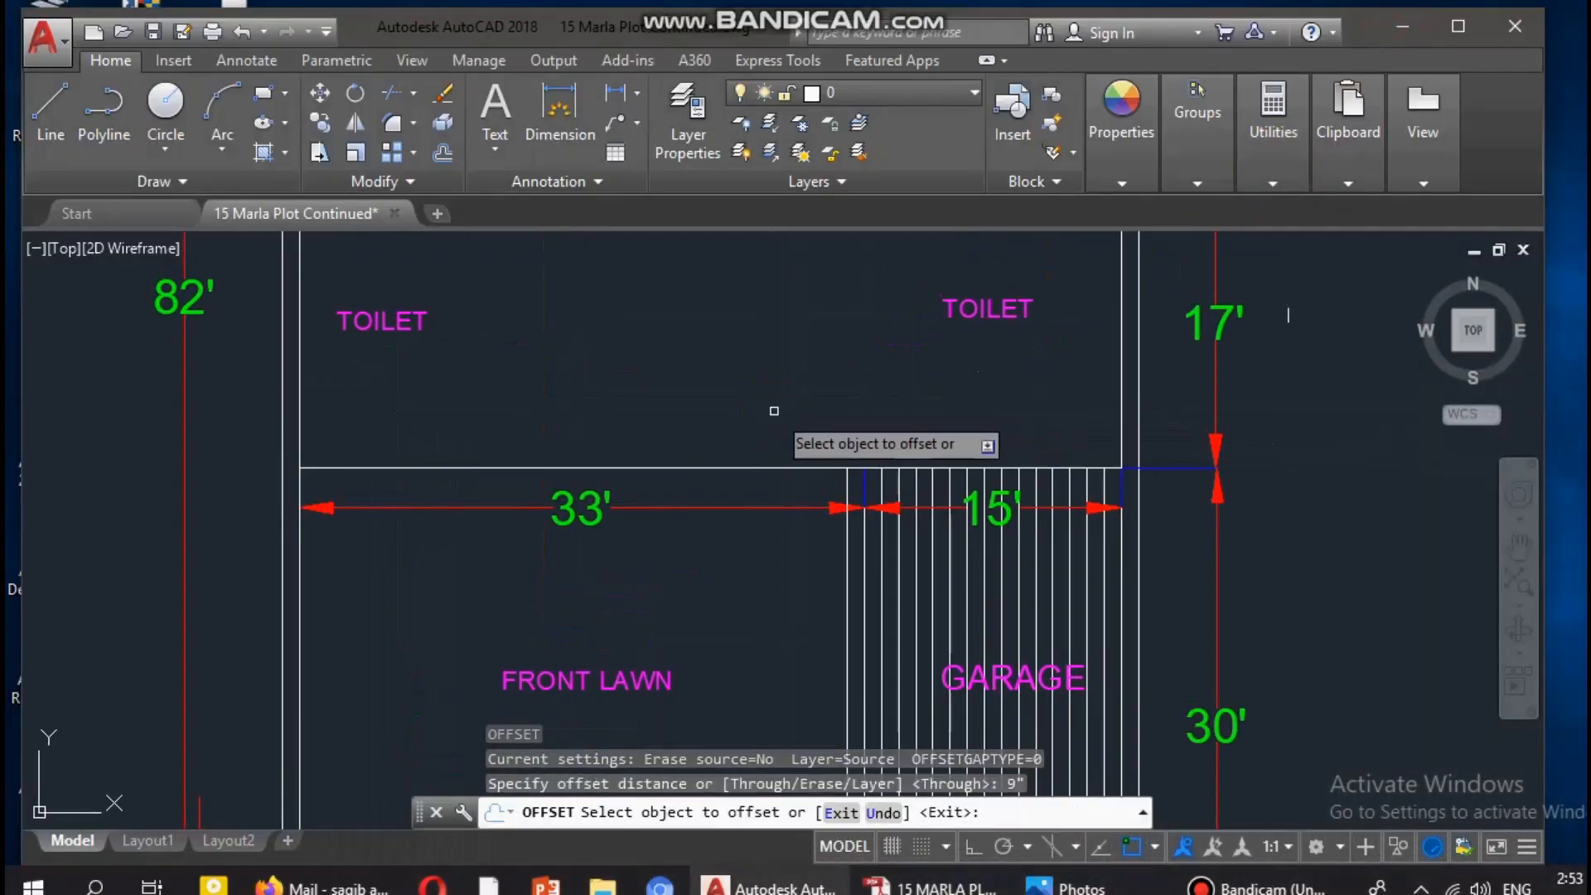
pyautogui.click(755, 466)
pyautogui.click(772, 391)
pyautogui.scroll(-2, 824, 540)
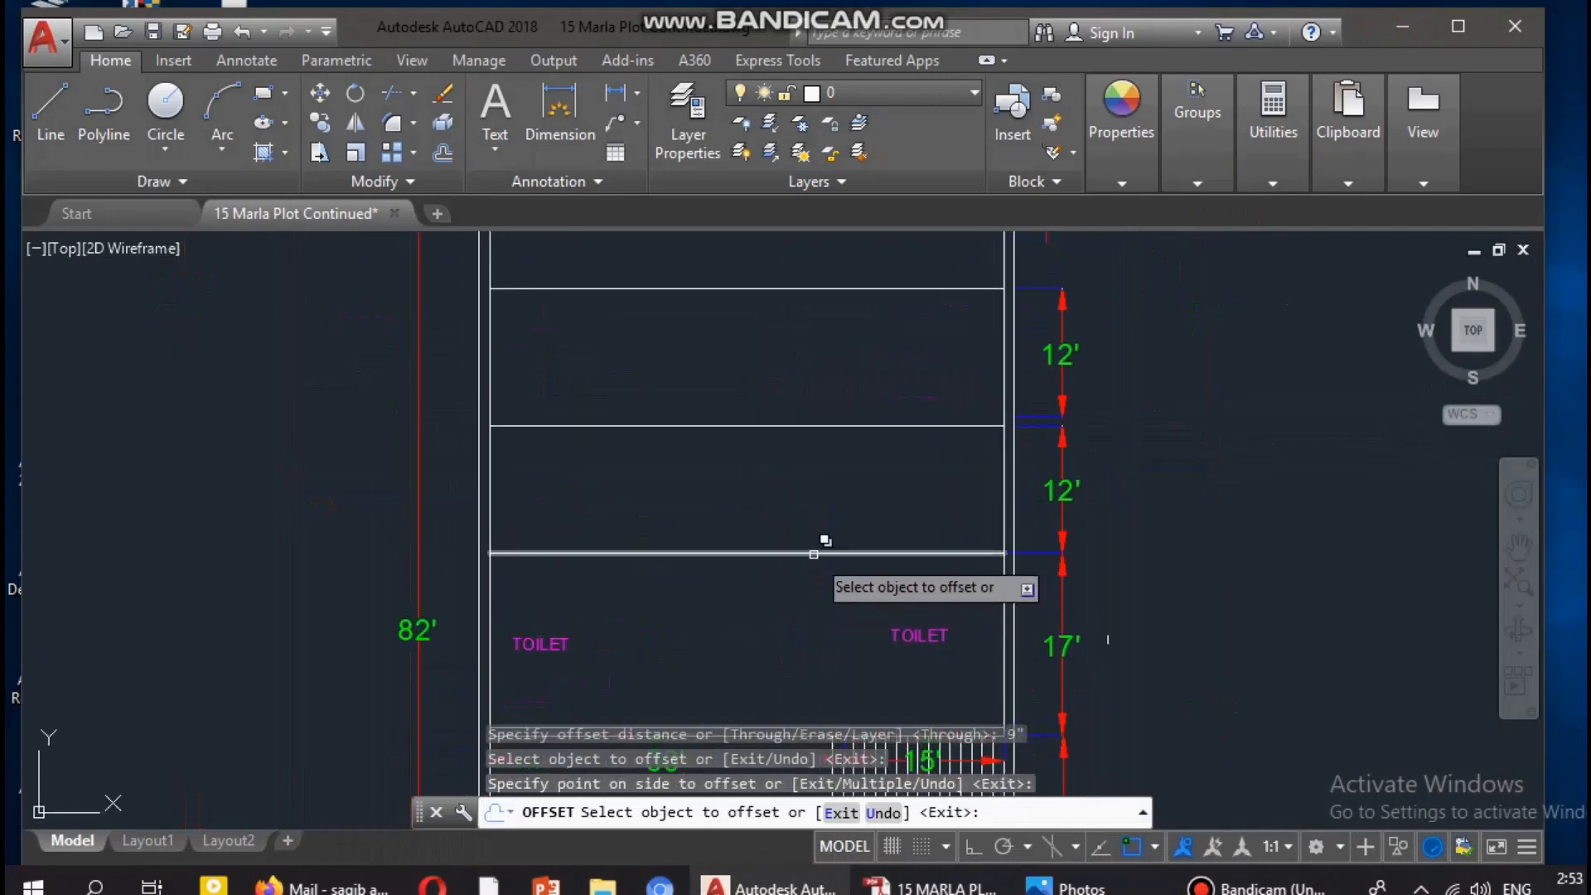
# Offset the three remaining horizontal room divider lines upward by the same 9-inch distance to form double-line walls
pyautogui.click(823, 546)
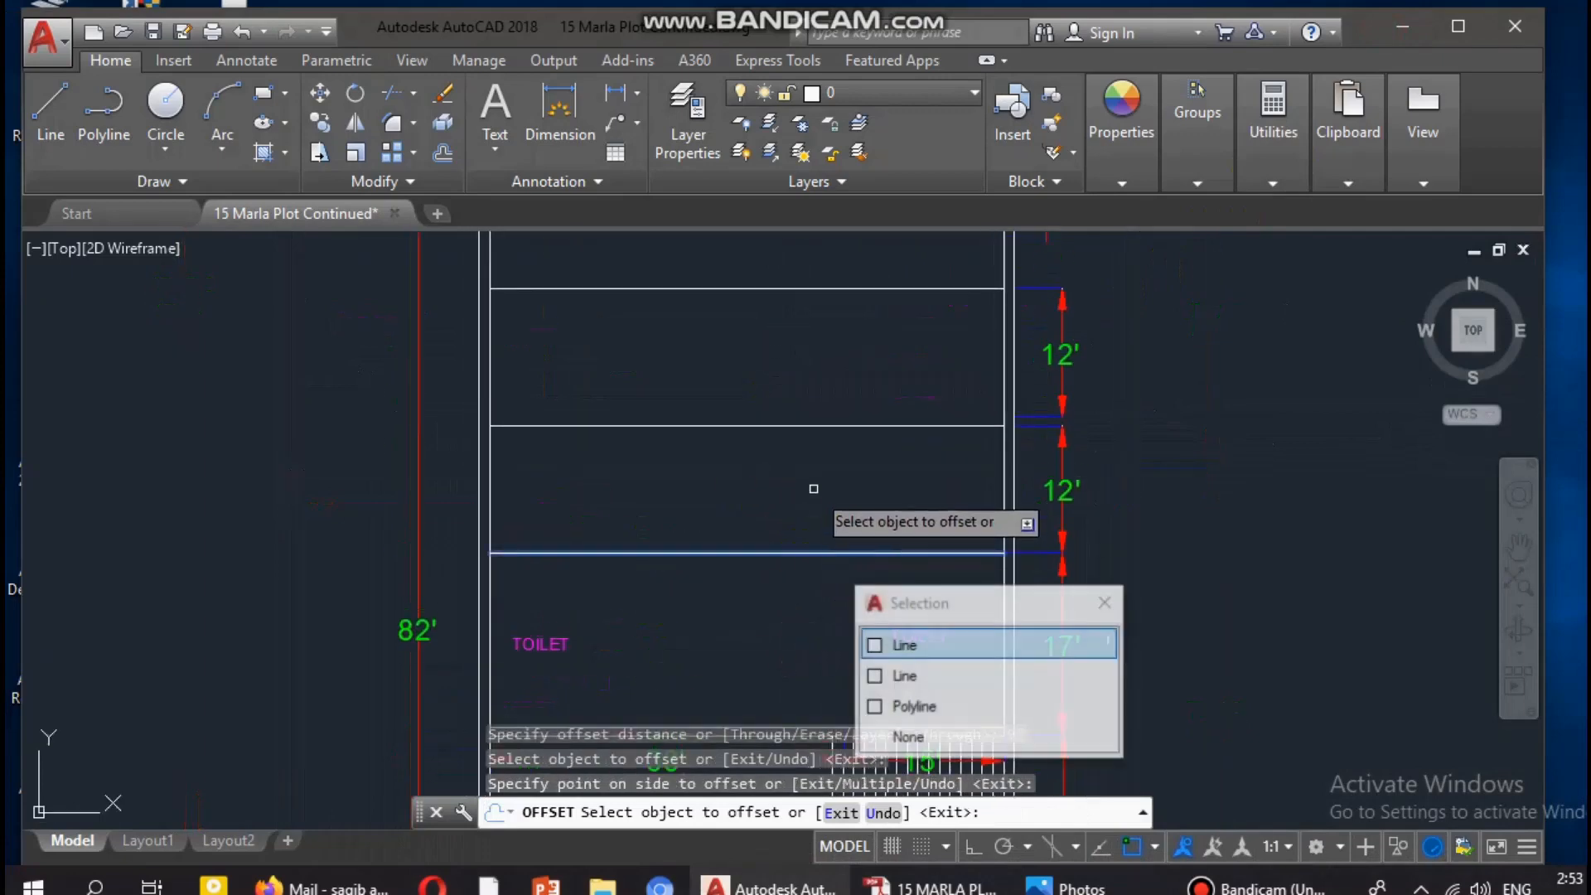
pyautogui.click(832, 426)
pyautogui.click(836, 356)
pyautogui.moveTo(834, 306); pyautogui.dragTo(821, 402, button='middle')
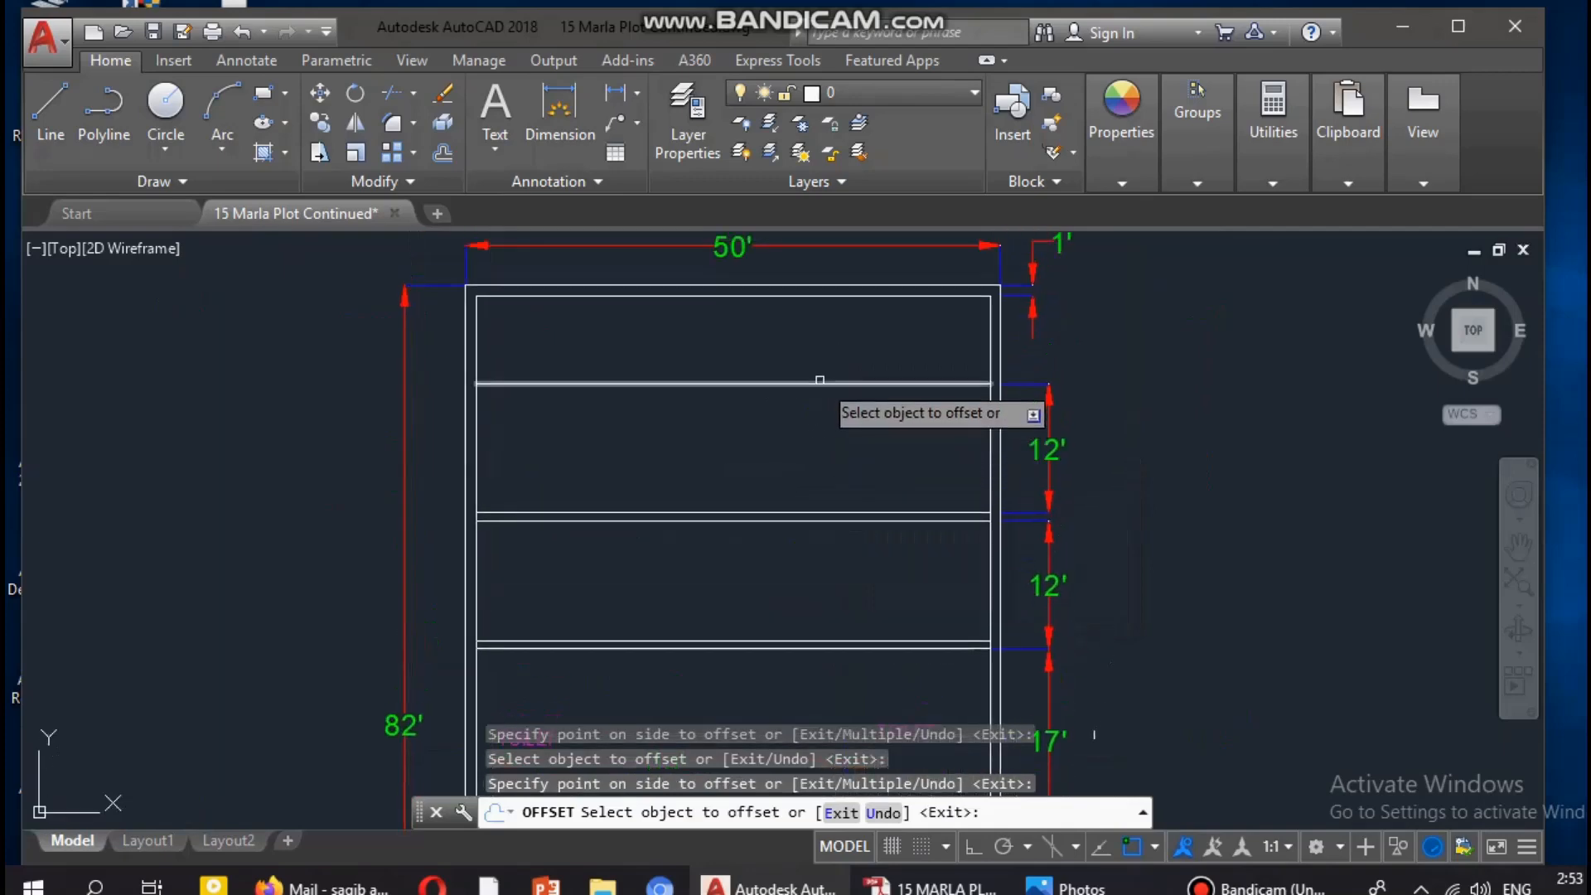
pyautogui.click(819, 383)
pyautogui.click(829, 352)
pyautogui.press('Escape')
pyautogui.press('Escape')
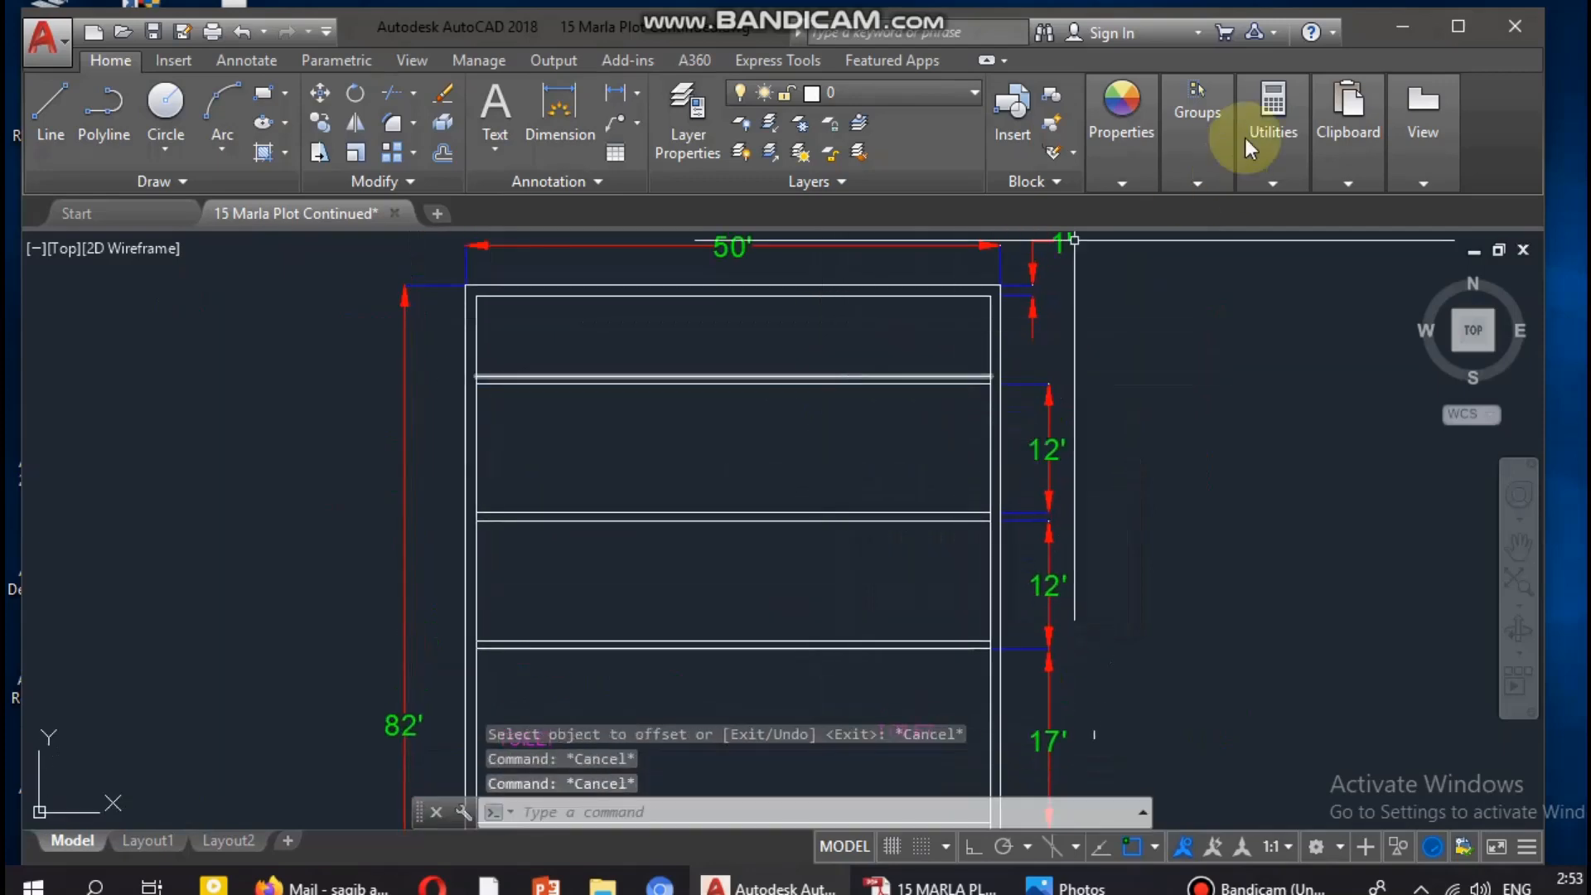
# Consult the PDF plan in Adobe Reader and draw a vertical partition line in AutoCAD across the middle of the 17' deep room row
pyautogui.moveTo(832, 656); pyautogui.dragTo(832, 381, button='middle')
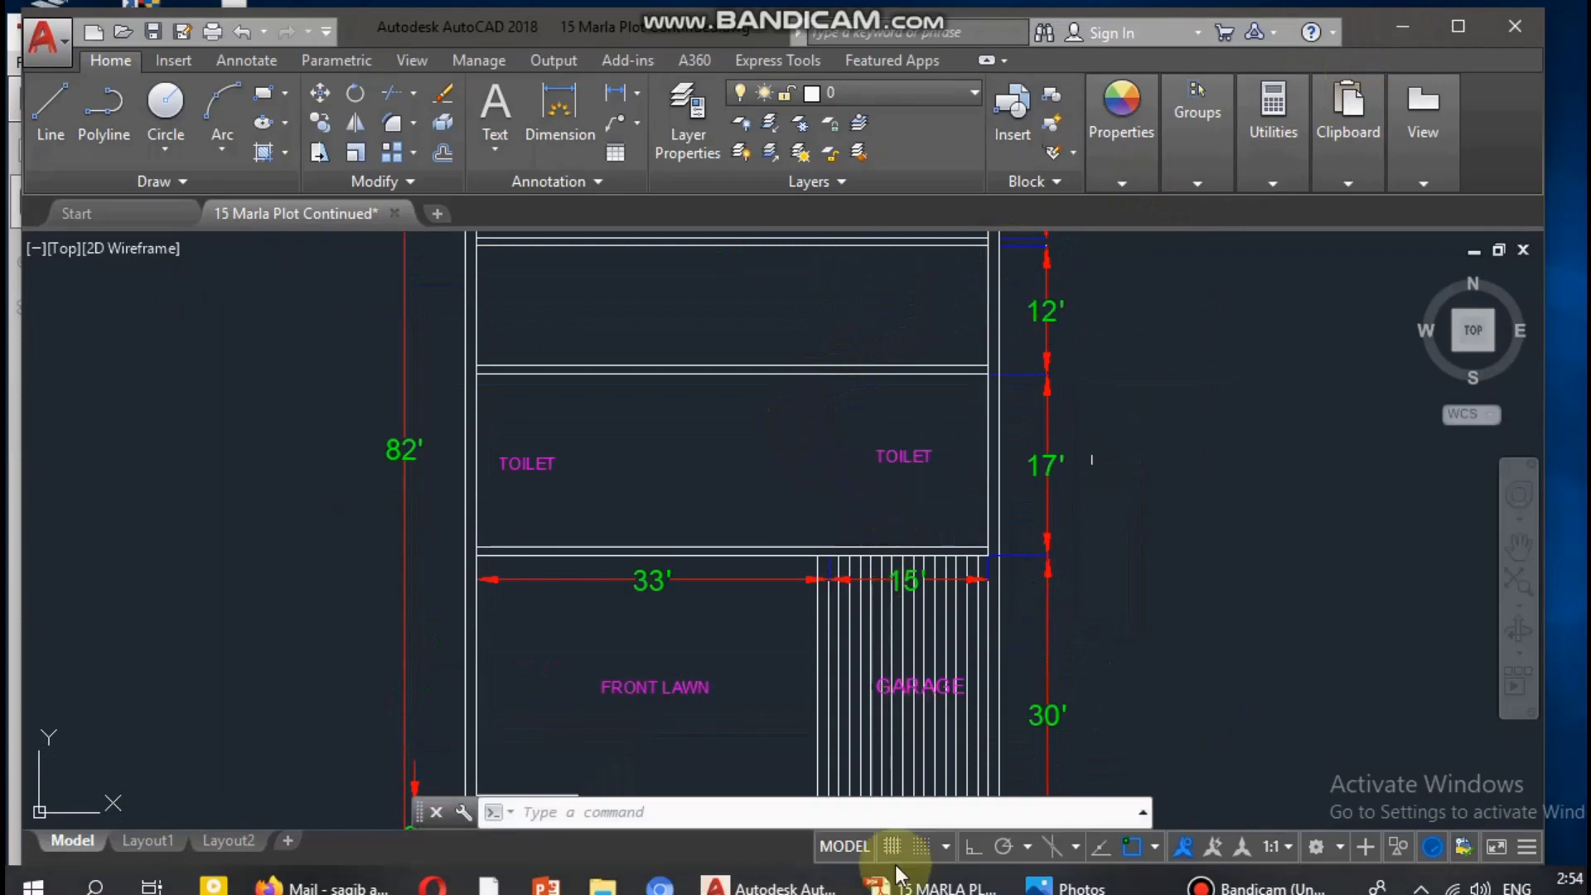
pyautogui.click(926, 889)
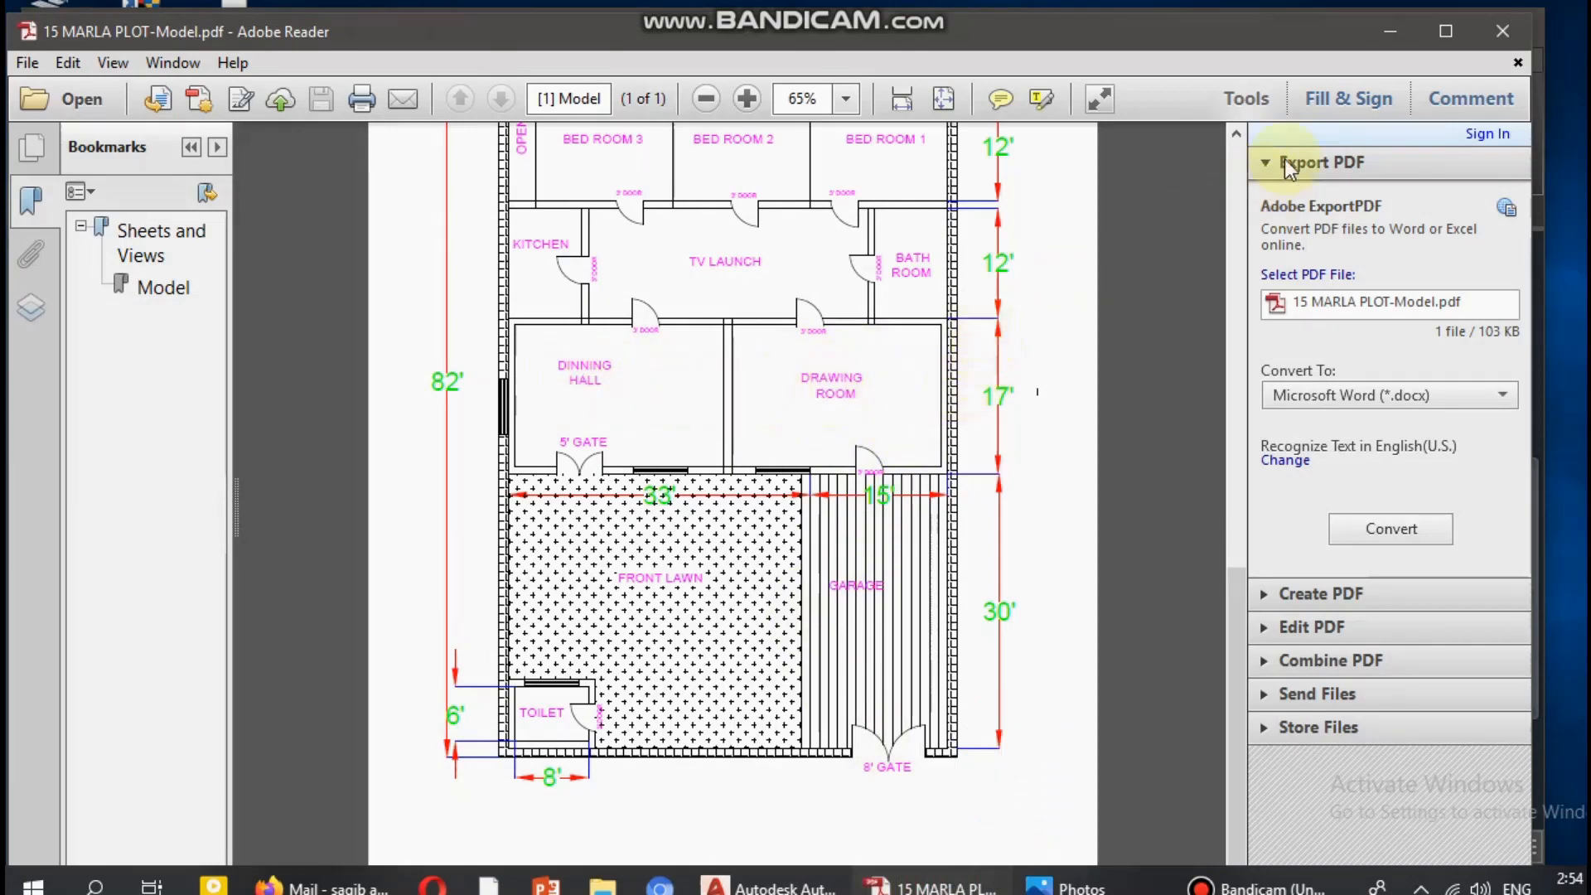
pyautogui.click(1392, 30)
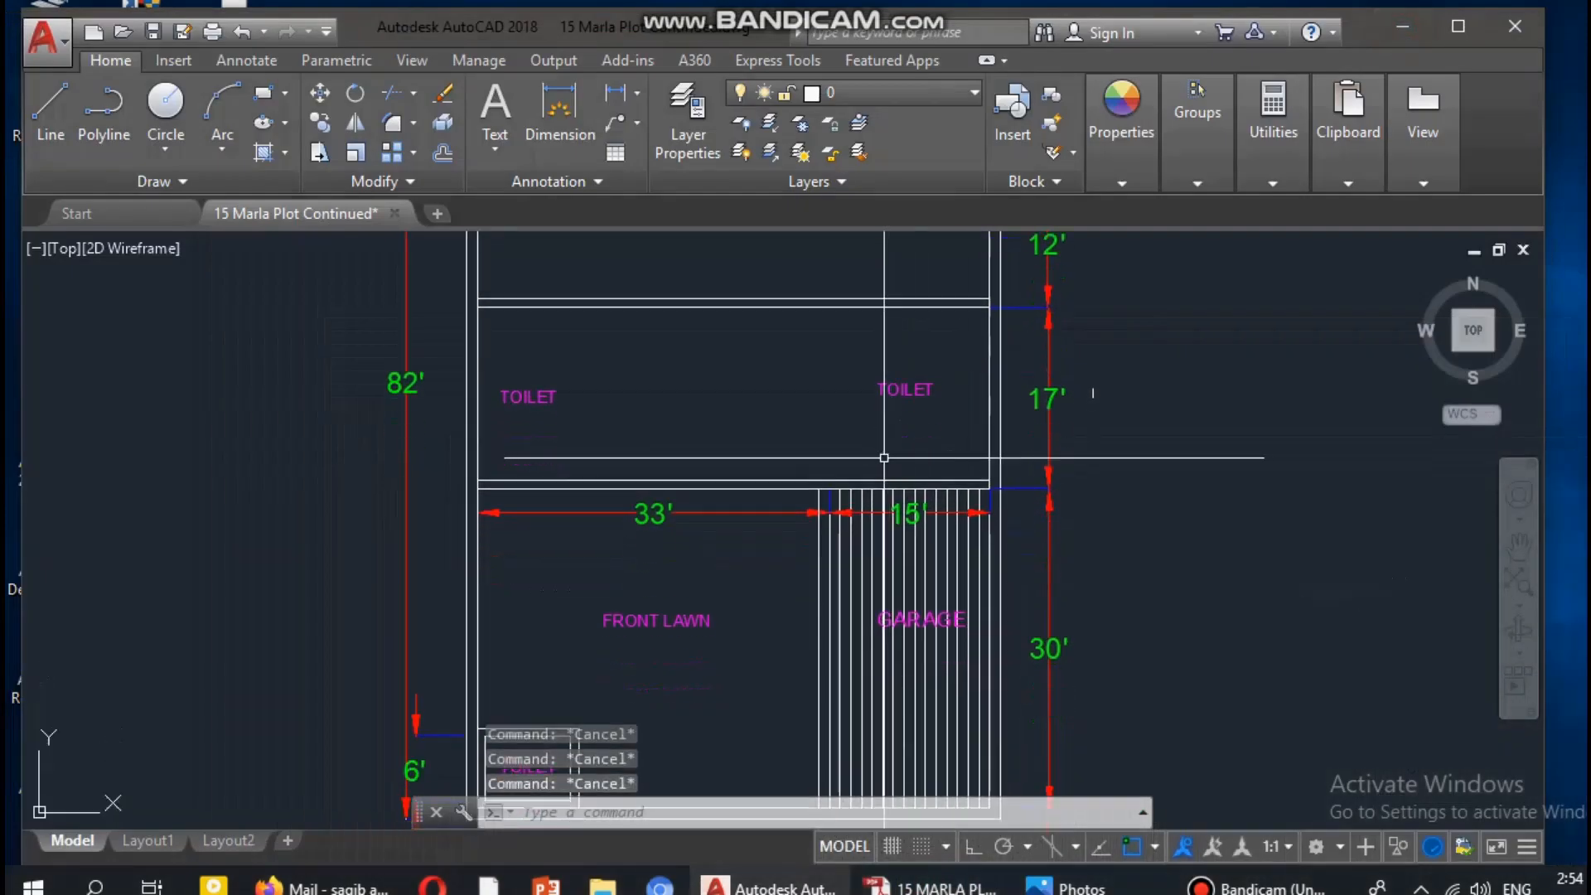
pyautogui.scroll(3, 884, 457)
pyautogui.press('l')
pyautogui.press('Return')
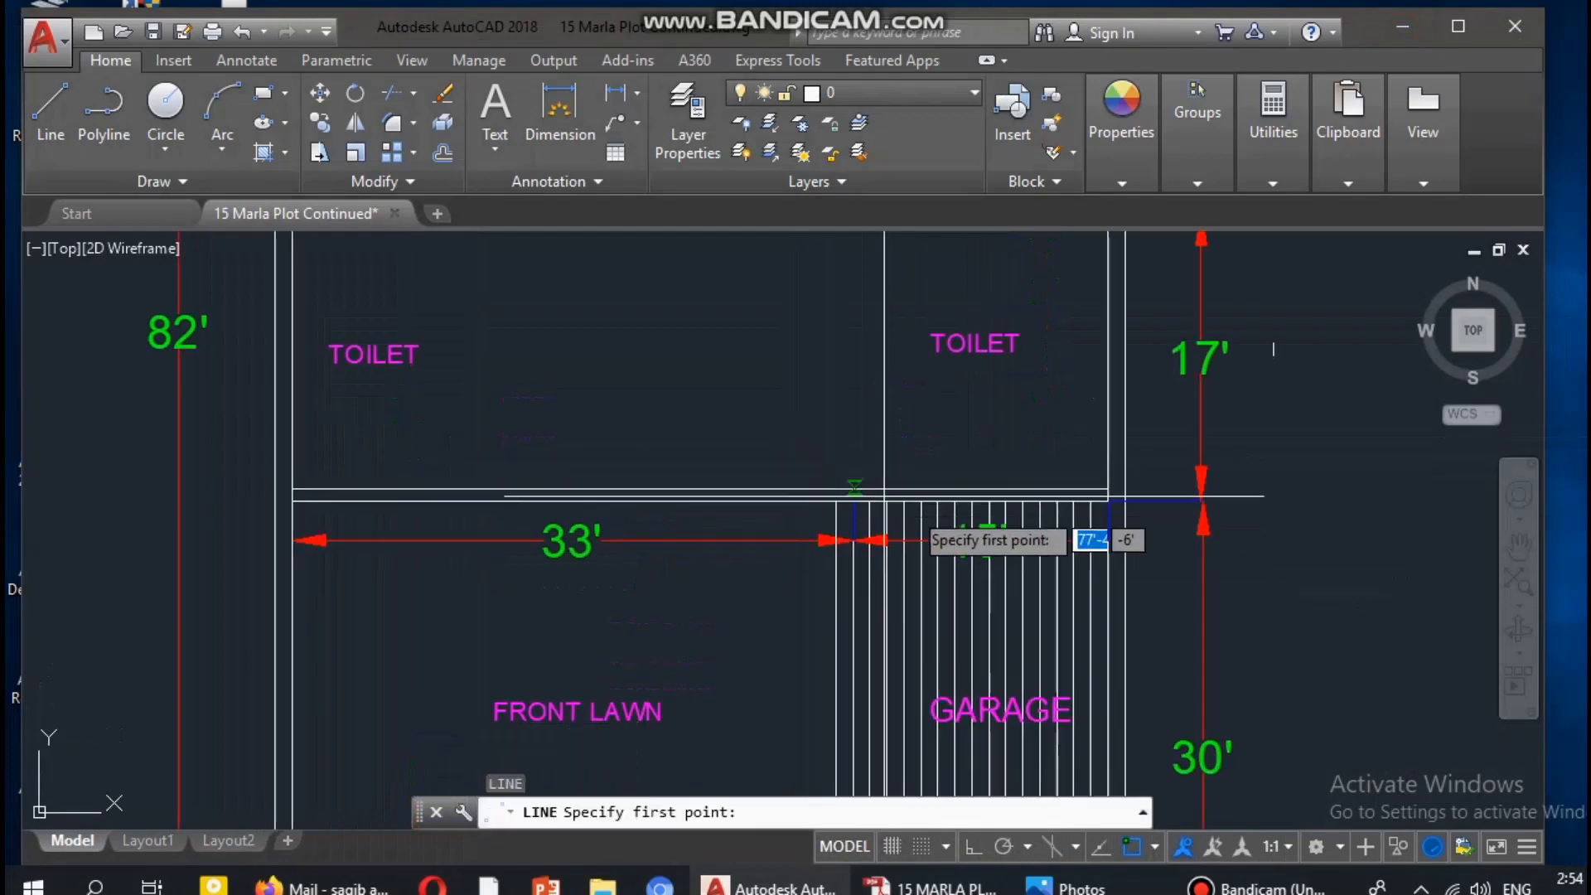
pyautogui.click(1108, 495)
pyautogui.moveTo(701, 385); pyautogui.dragTo(802, 523, button='middle')
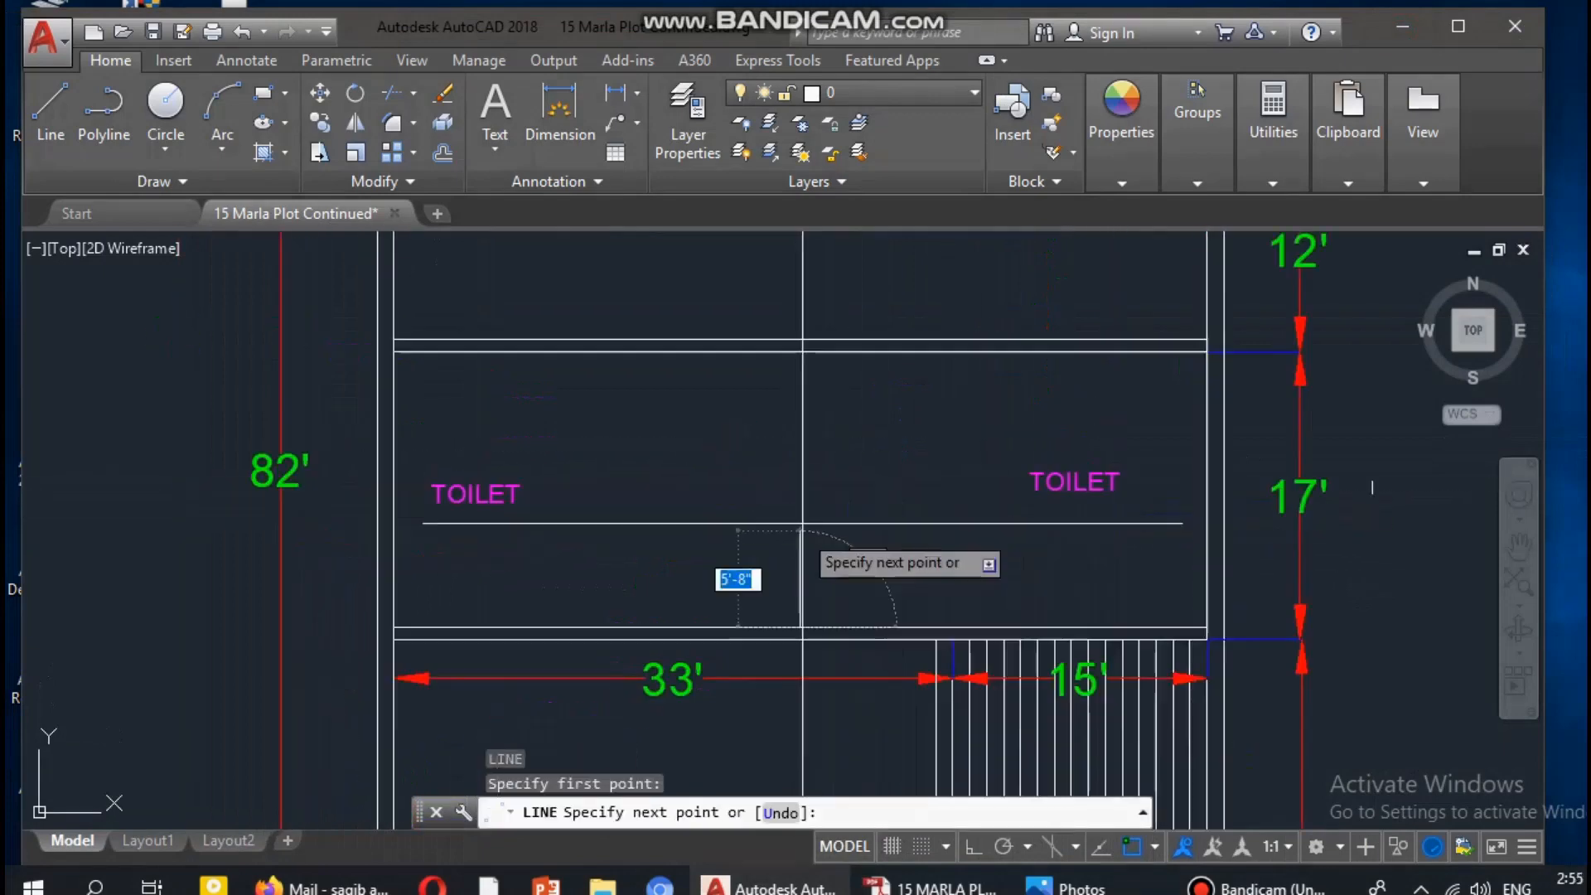
pyautogui.click(800, 352)
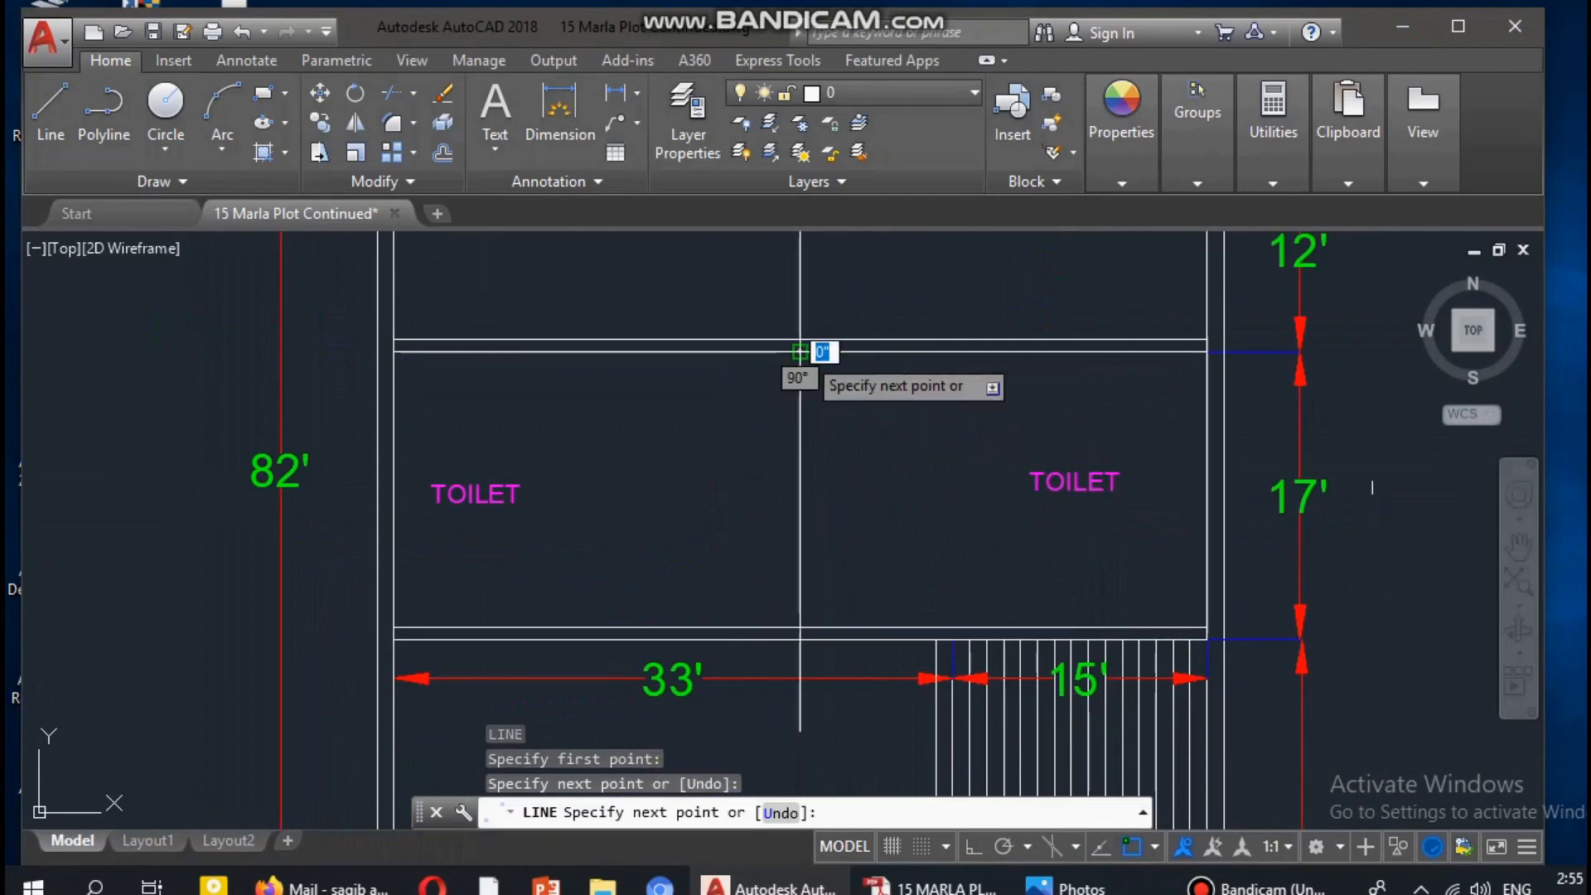
pyautogui.press('Escape')
pyautogui.press('Escape')
pyautogui.press('Escape')
pyautogui.press('Escape')
pyautogui.scroll(-2, 898, 439)
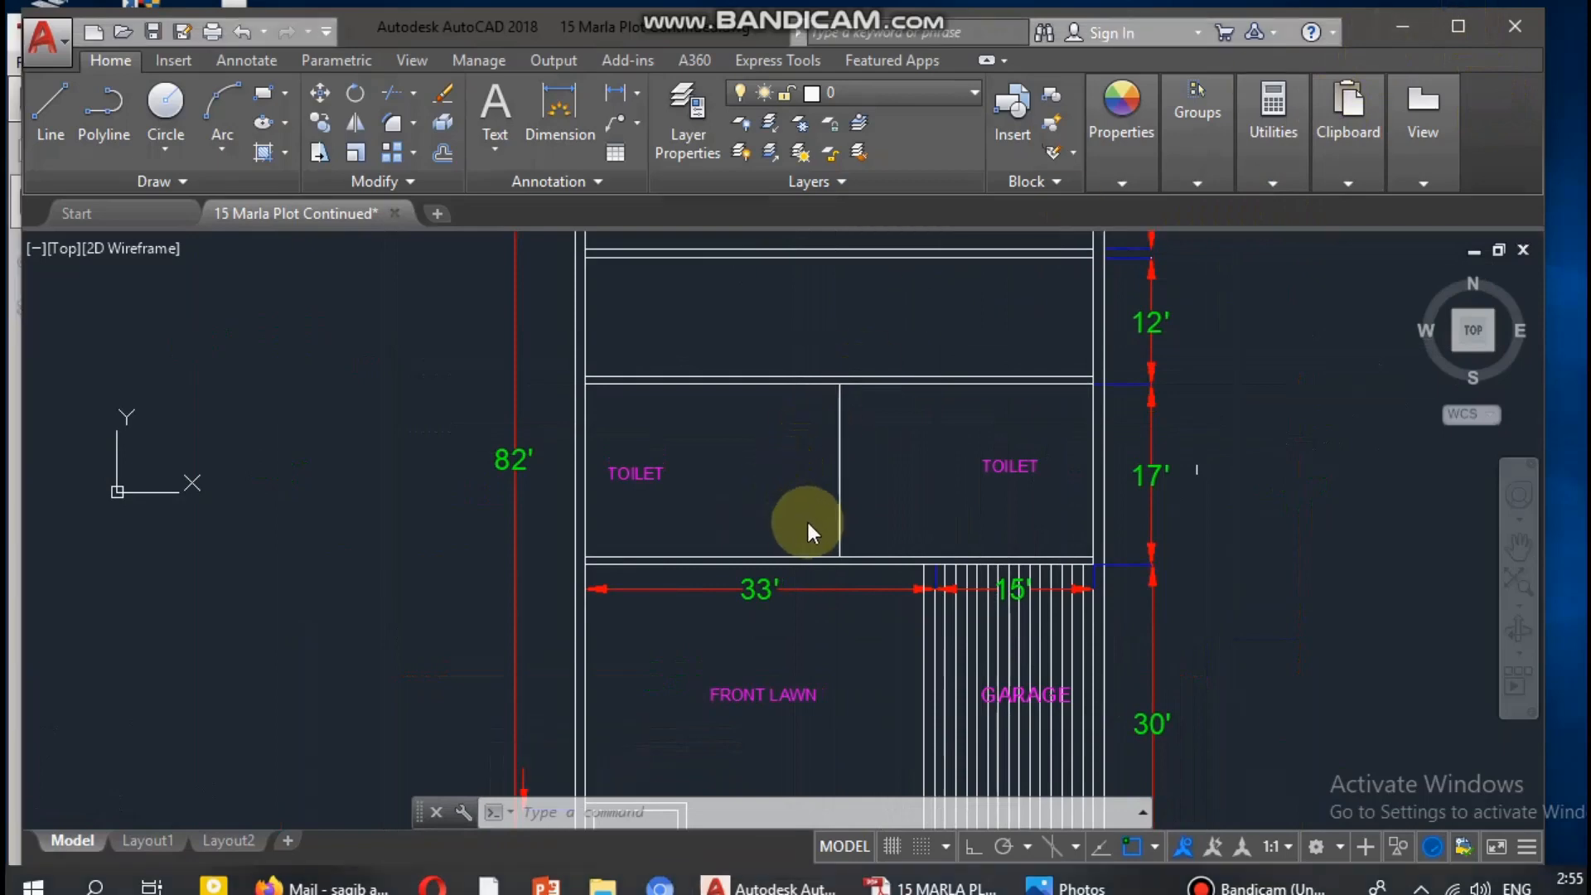
# Offset the vertical partition line in the 17' deep row 9 inches to the left to form a double-line wall
pyautogui.click(852, 449)
pyautogui.press('Escape')
pyautogui.press('Escape')
pyautogui.press('Escape')
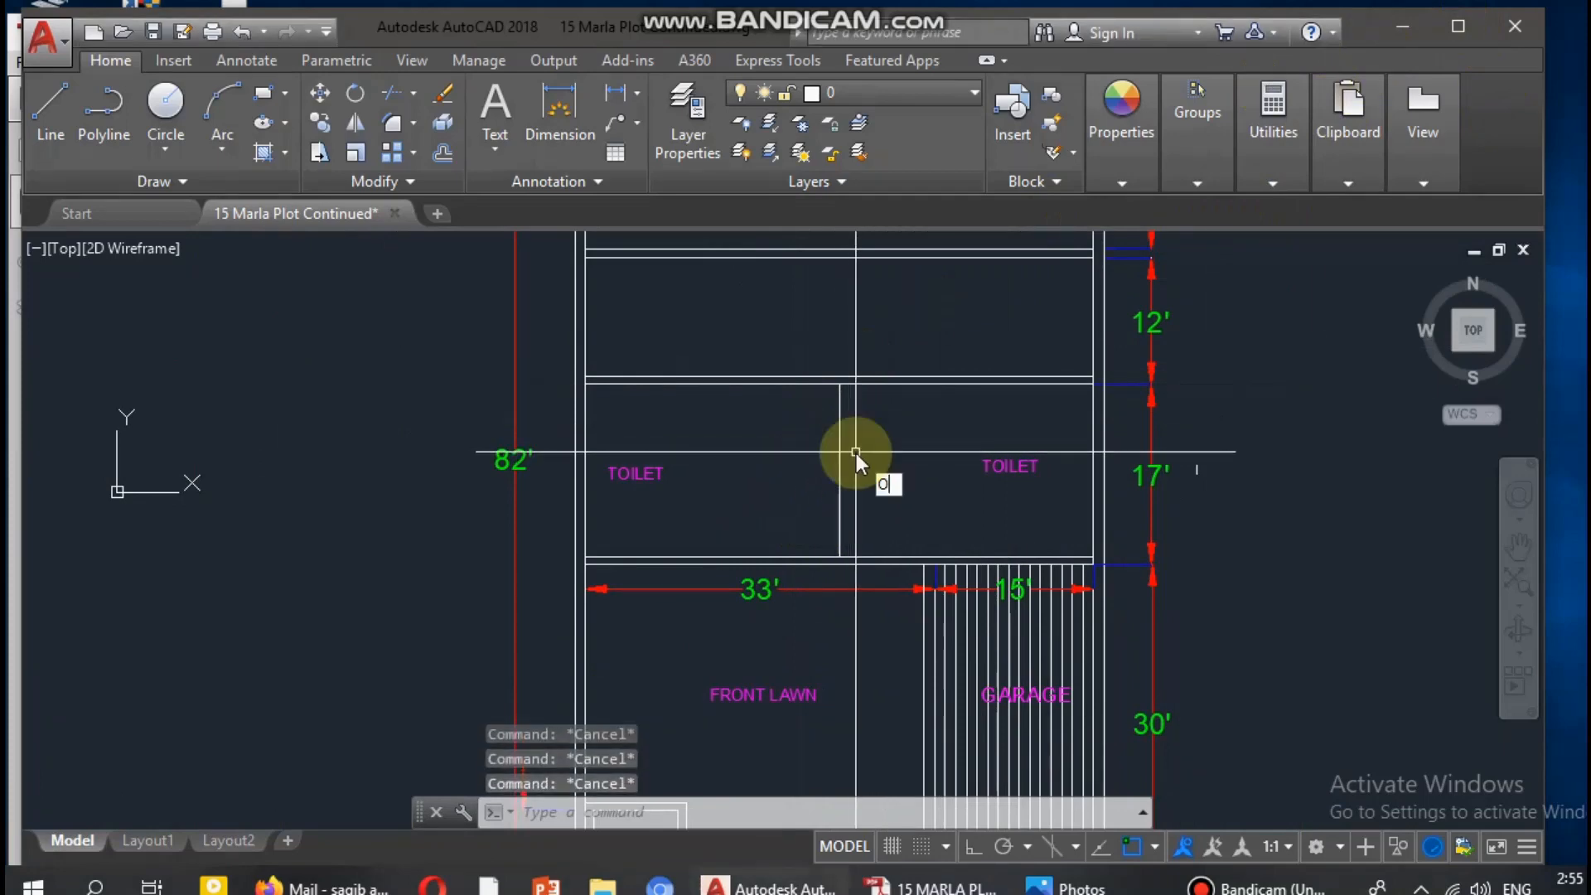
pyautogui.press('Return')
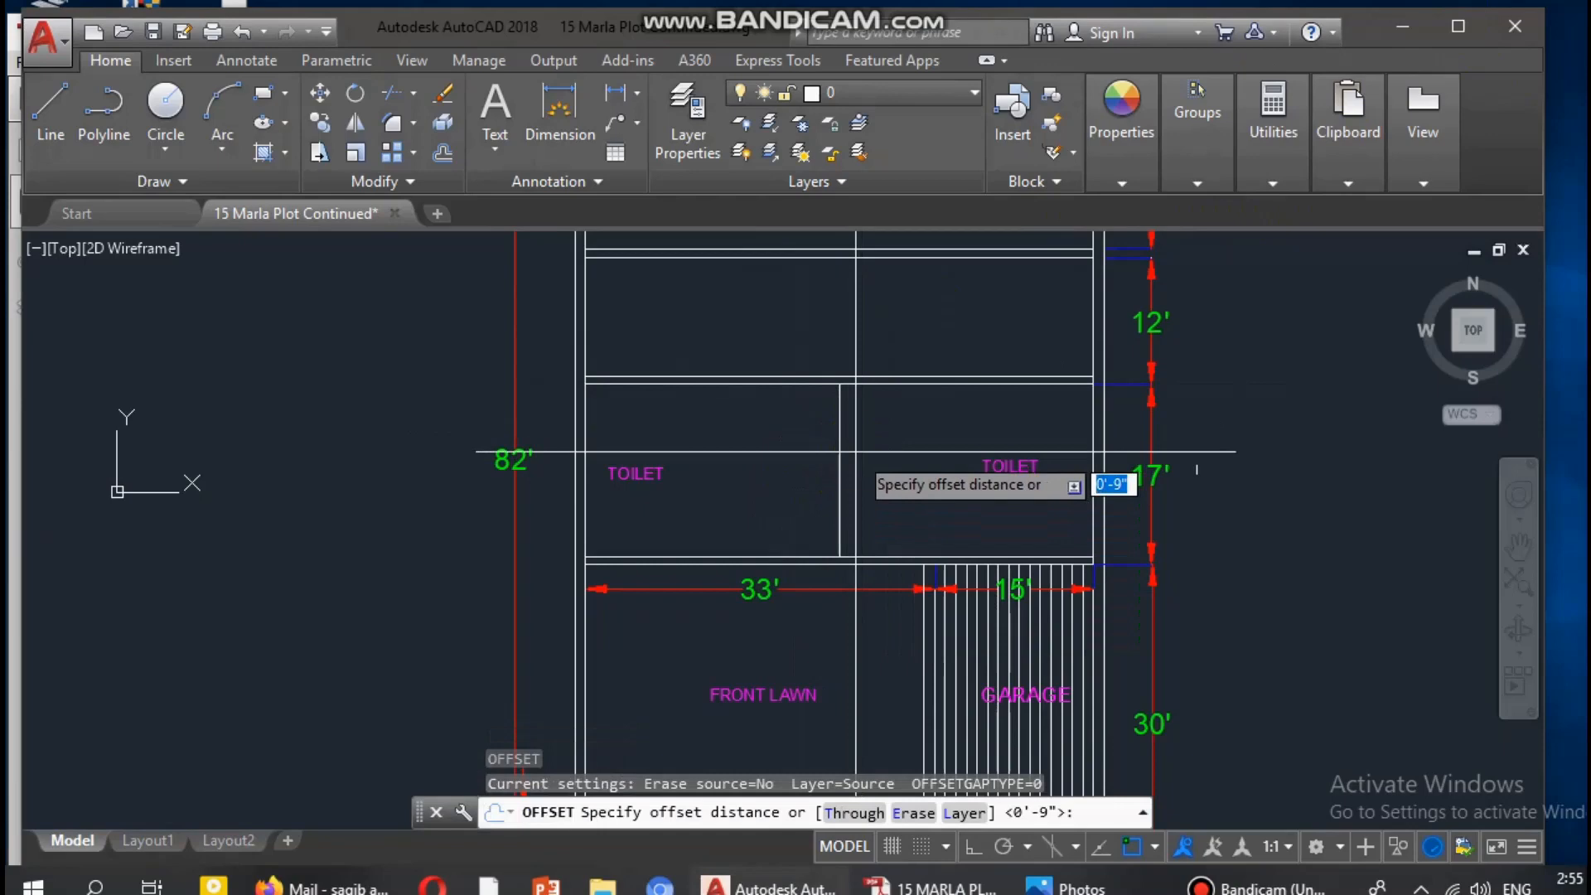
pyautogui.write('9"')
pyautogui.press('Return')
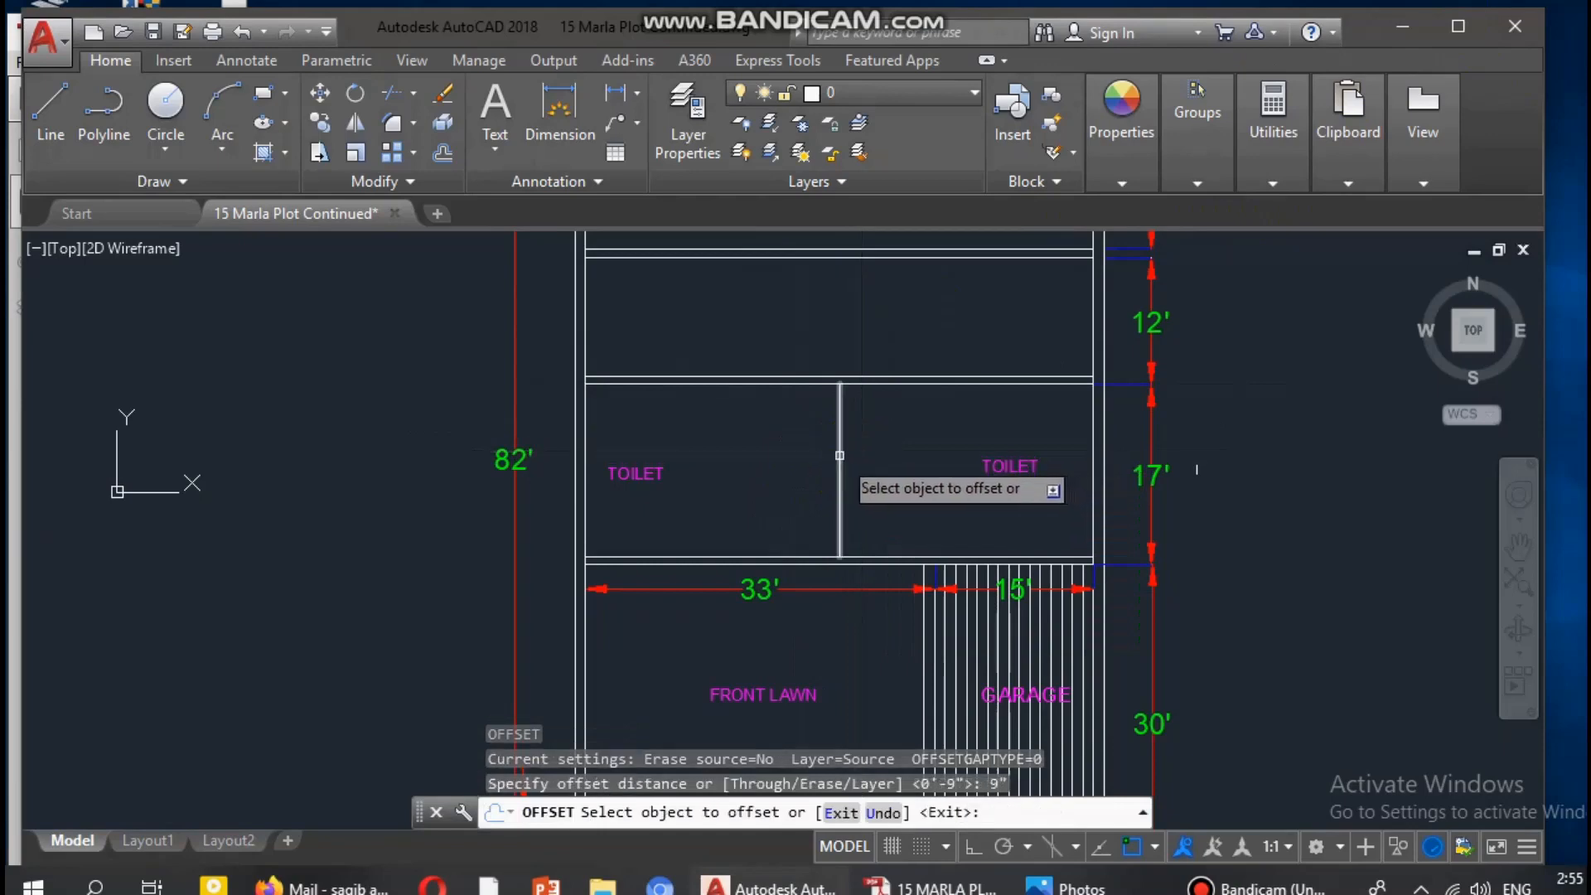
pyautogui.click(840, 455)
pyautogui.click(799, 455)
pyautogui.press('Escape')
pyautogui.press('Escape')
pyautogui.press('Escape')
pyautogui.moveTo(881, 405); pyautogui.dragTo(873, 502, button='middle')
pyautogui.press('Escape')
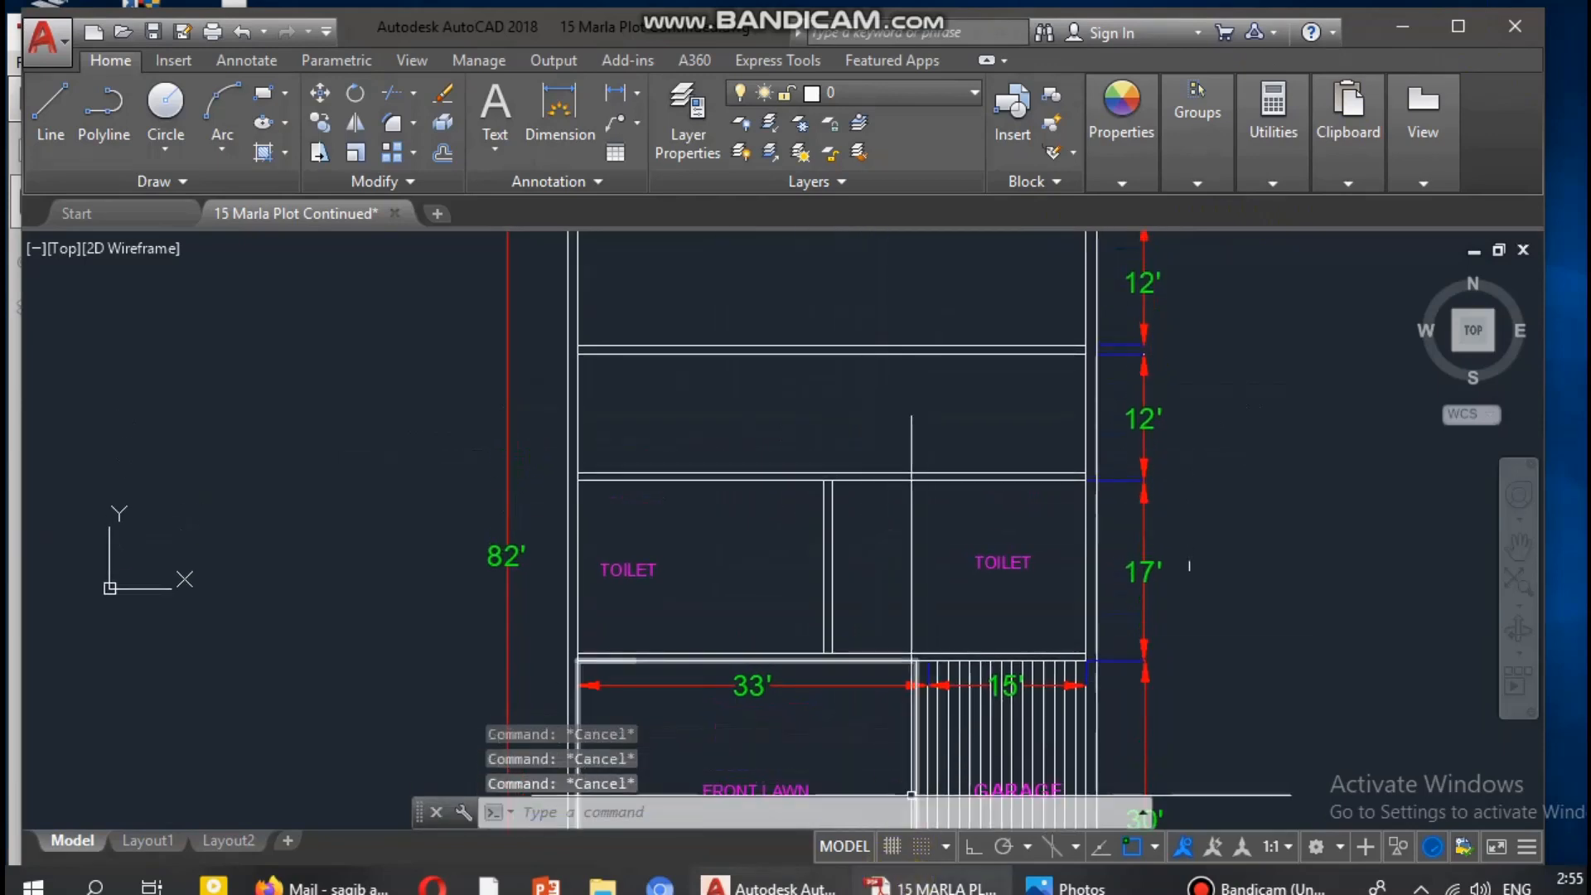
# Switch to Adobe Reader, examine the KITCHEN, TV LAUNCH and BATH ROOM layout in the PDF plan, and return to AutoCAD
pyautogui.click(928, 888)
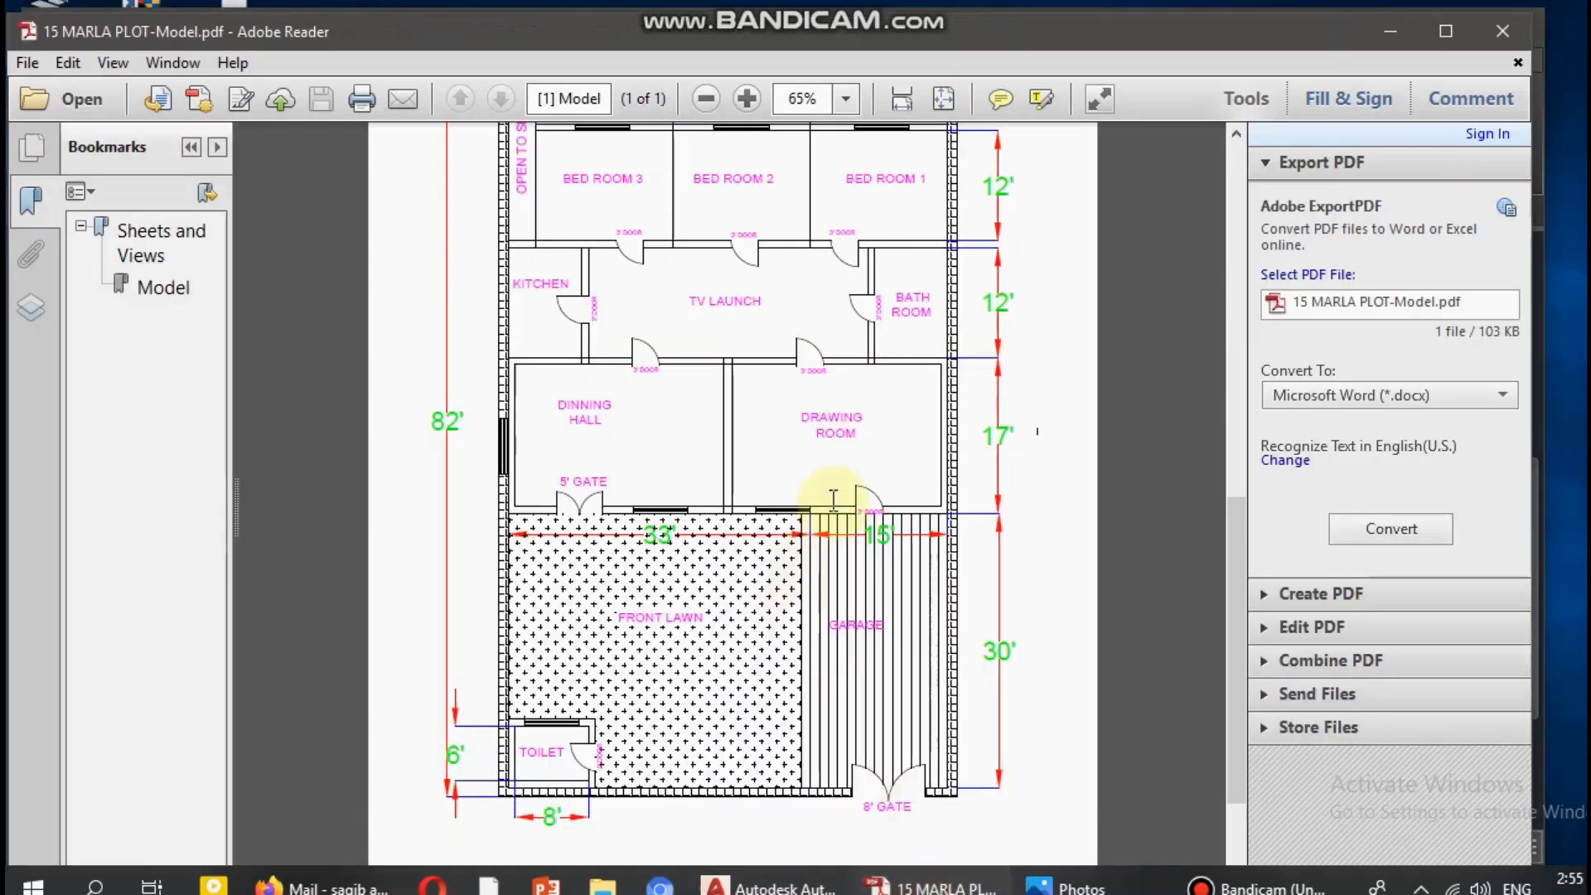
pyautogui.scroll(2, 844, 388)
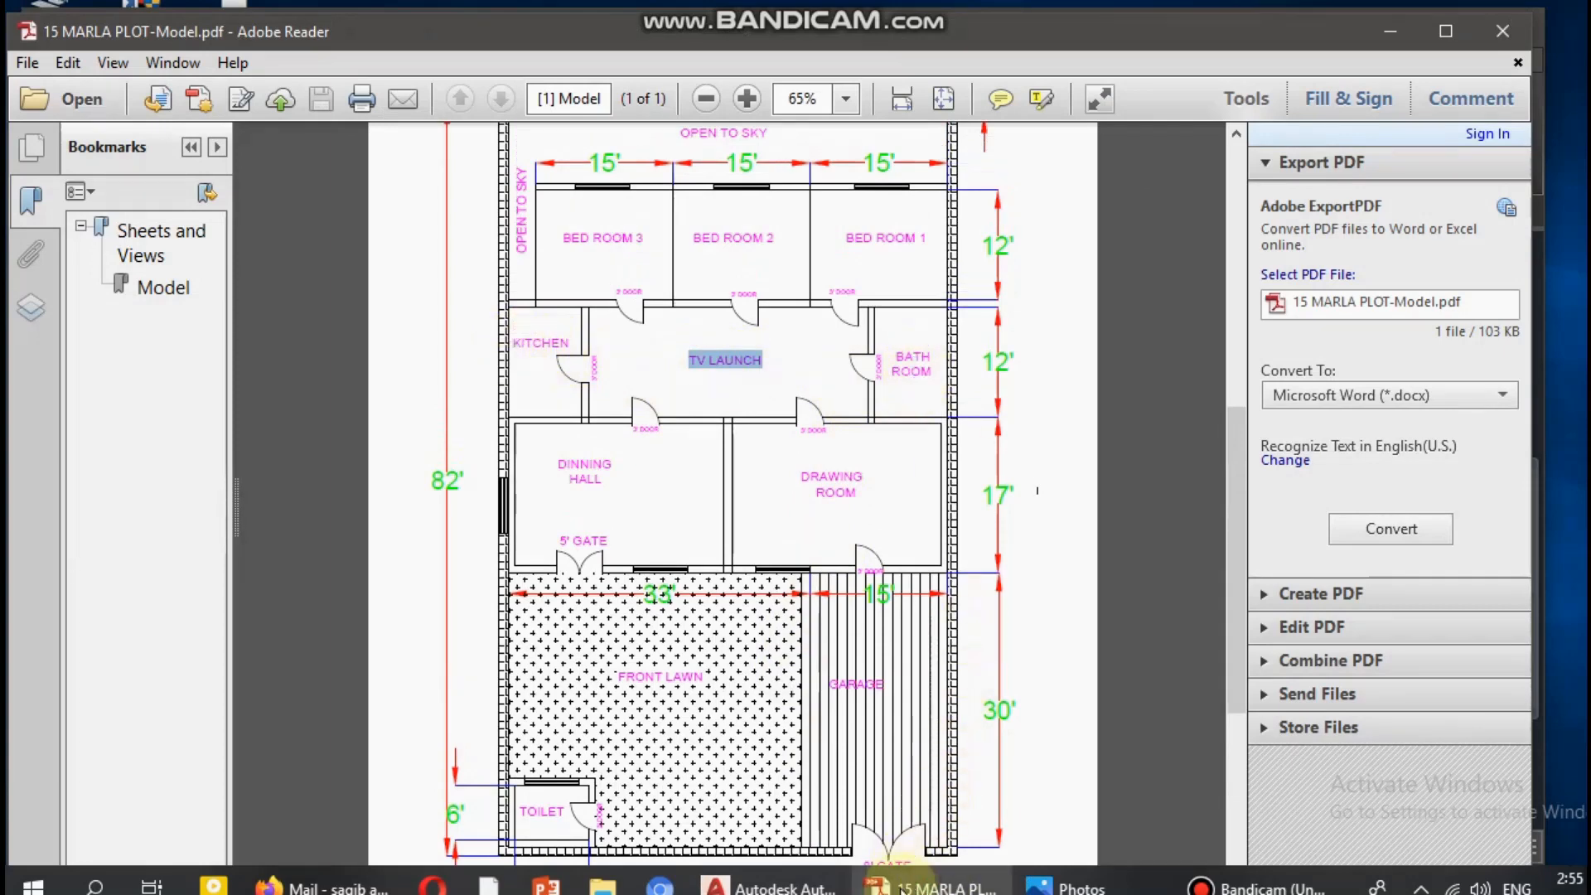
pyautogui.click(766, 887)
pyautogui.moveTo(897, 434); pyautogui.dragTo(900, 446, button='middle')
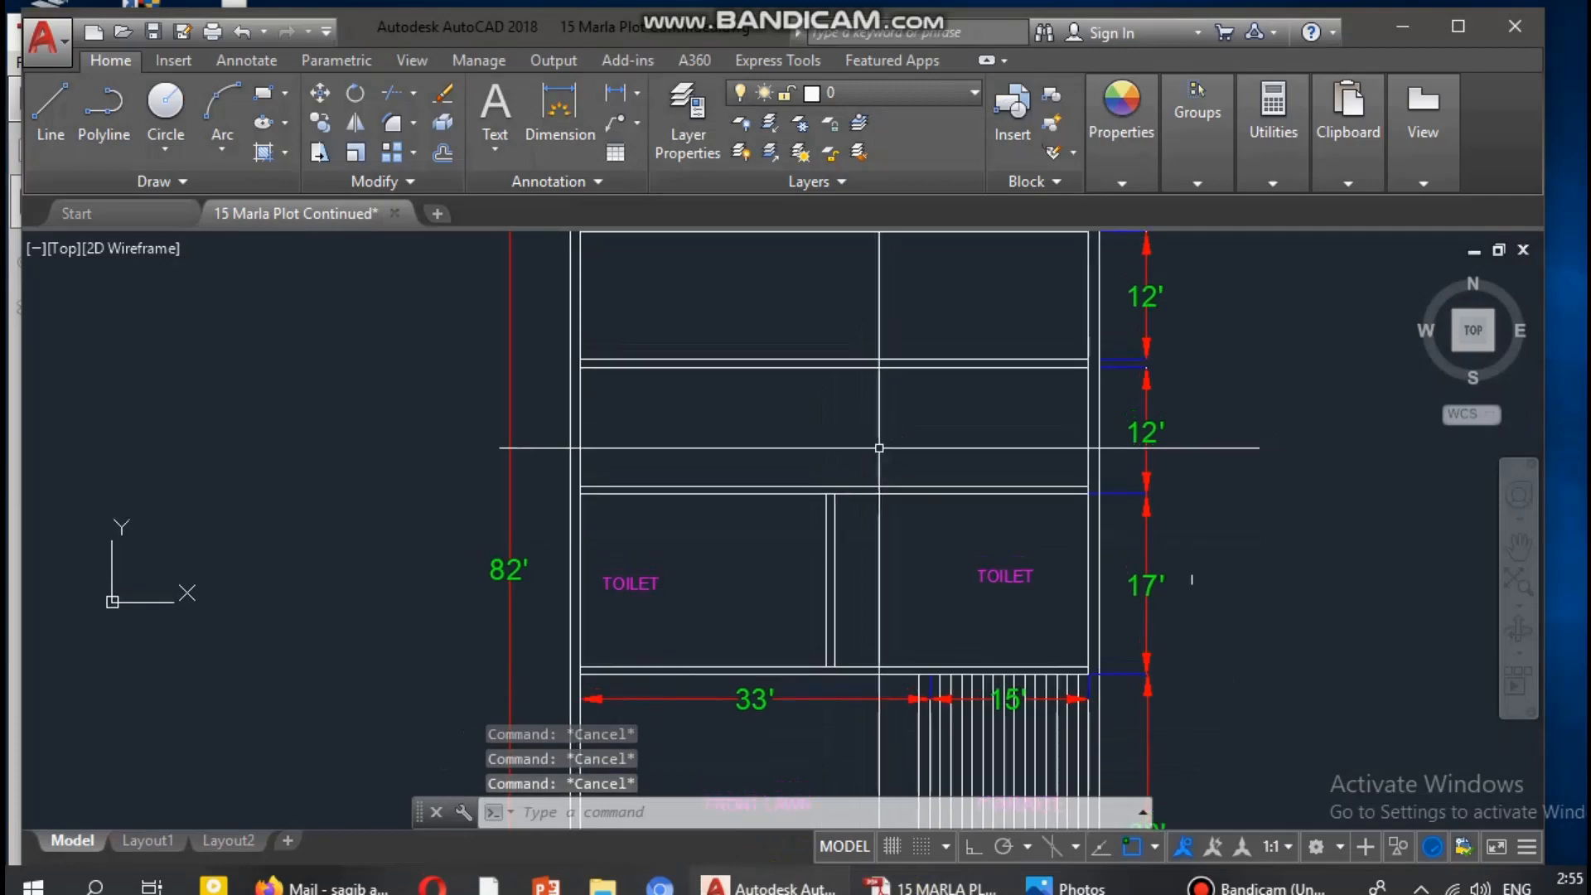
# Draw a line across the wall above the two TOILET labels and a vertical line through the middle of the 12' row above
pyautogui.write('l')
pyautogui.press('Return')
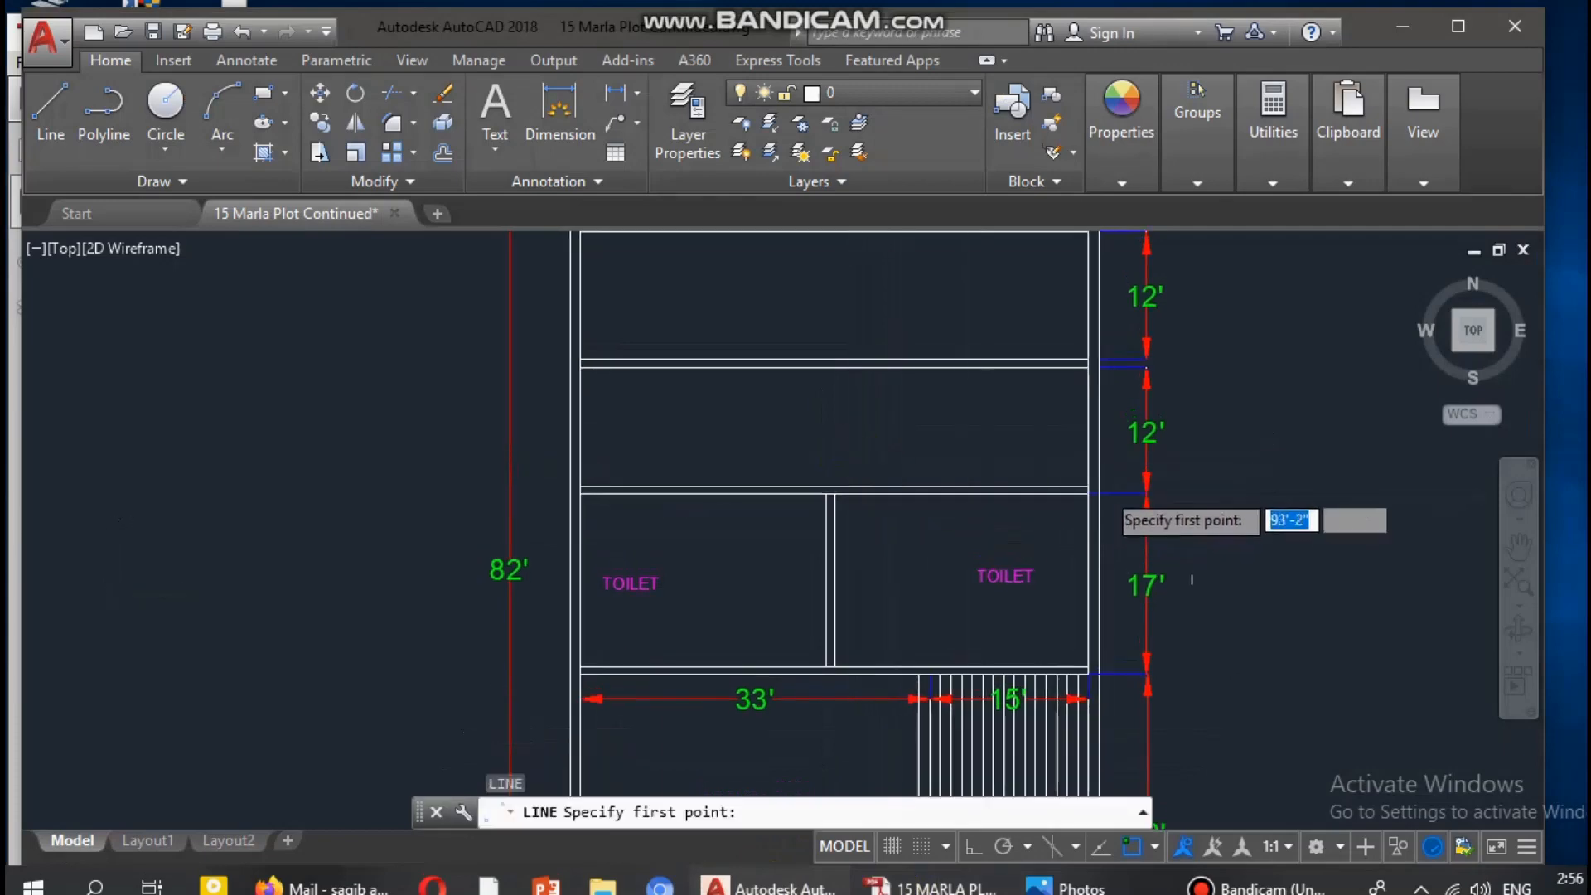
pyautogui.scroll(2, 1108, 485)
pyautogui.click(1078, 488)
pyautogui.moveTo(857, 483); pyautogui.dragTo(1028, 476, button='middle')
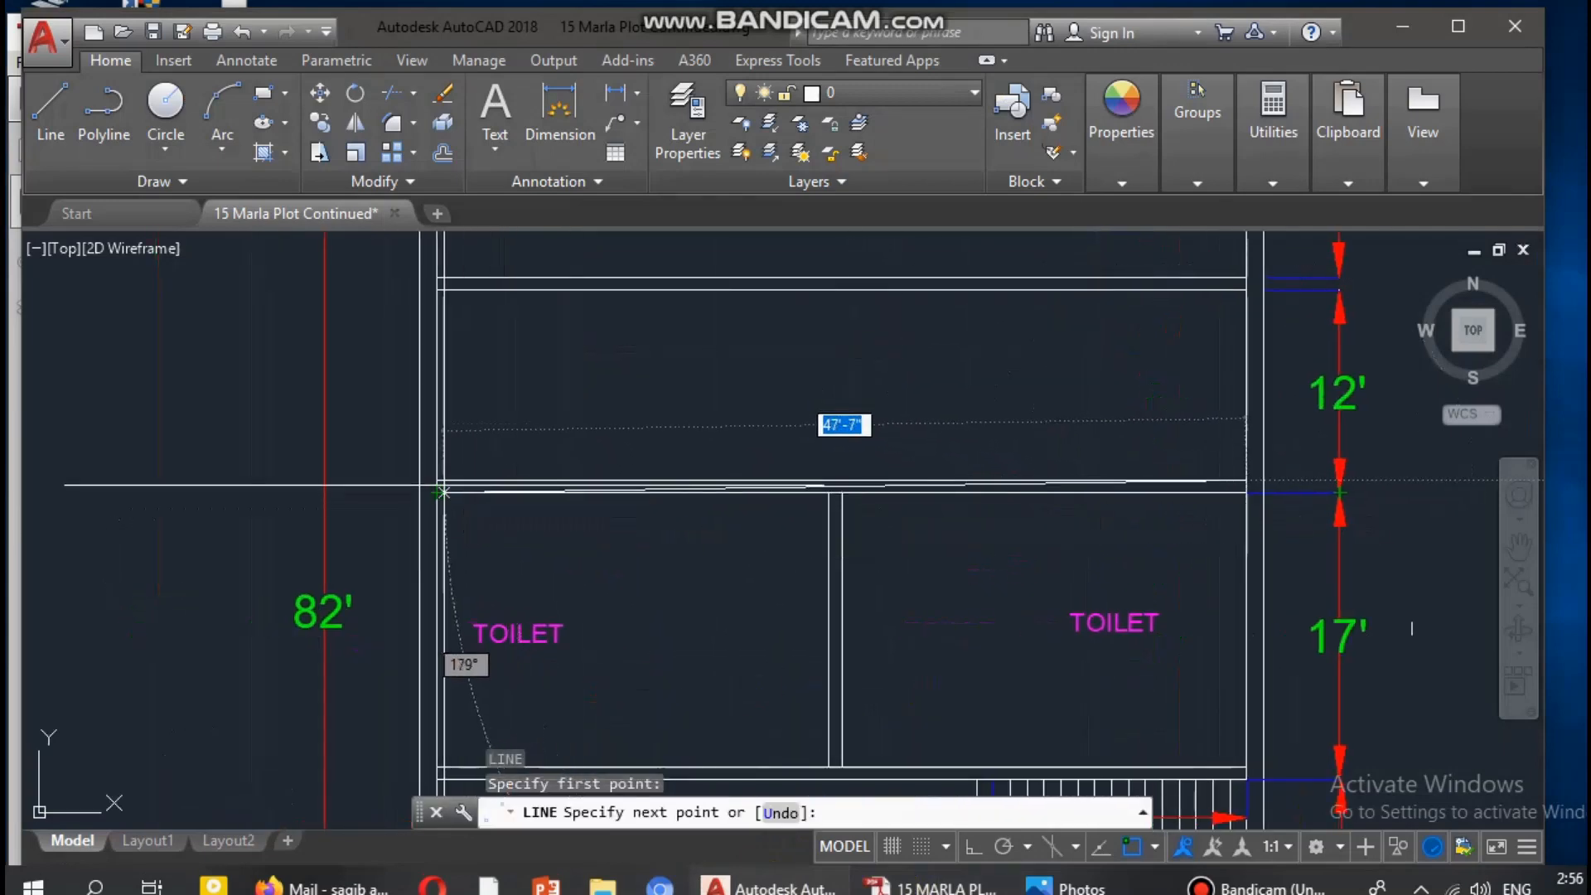
pyautogui.press('Escape')
pyautogui.press('Escape')
pyautogui.press('Escape')
pyautogui.moveTo(937, 383); pyautogui.dragTo(913, 368, button='middle')
# Draw two horizontal lines from the foot of the 12' row's centre line, one to the right and one to the left outer wall
pyautogui.write('l')
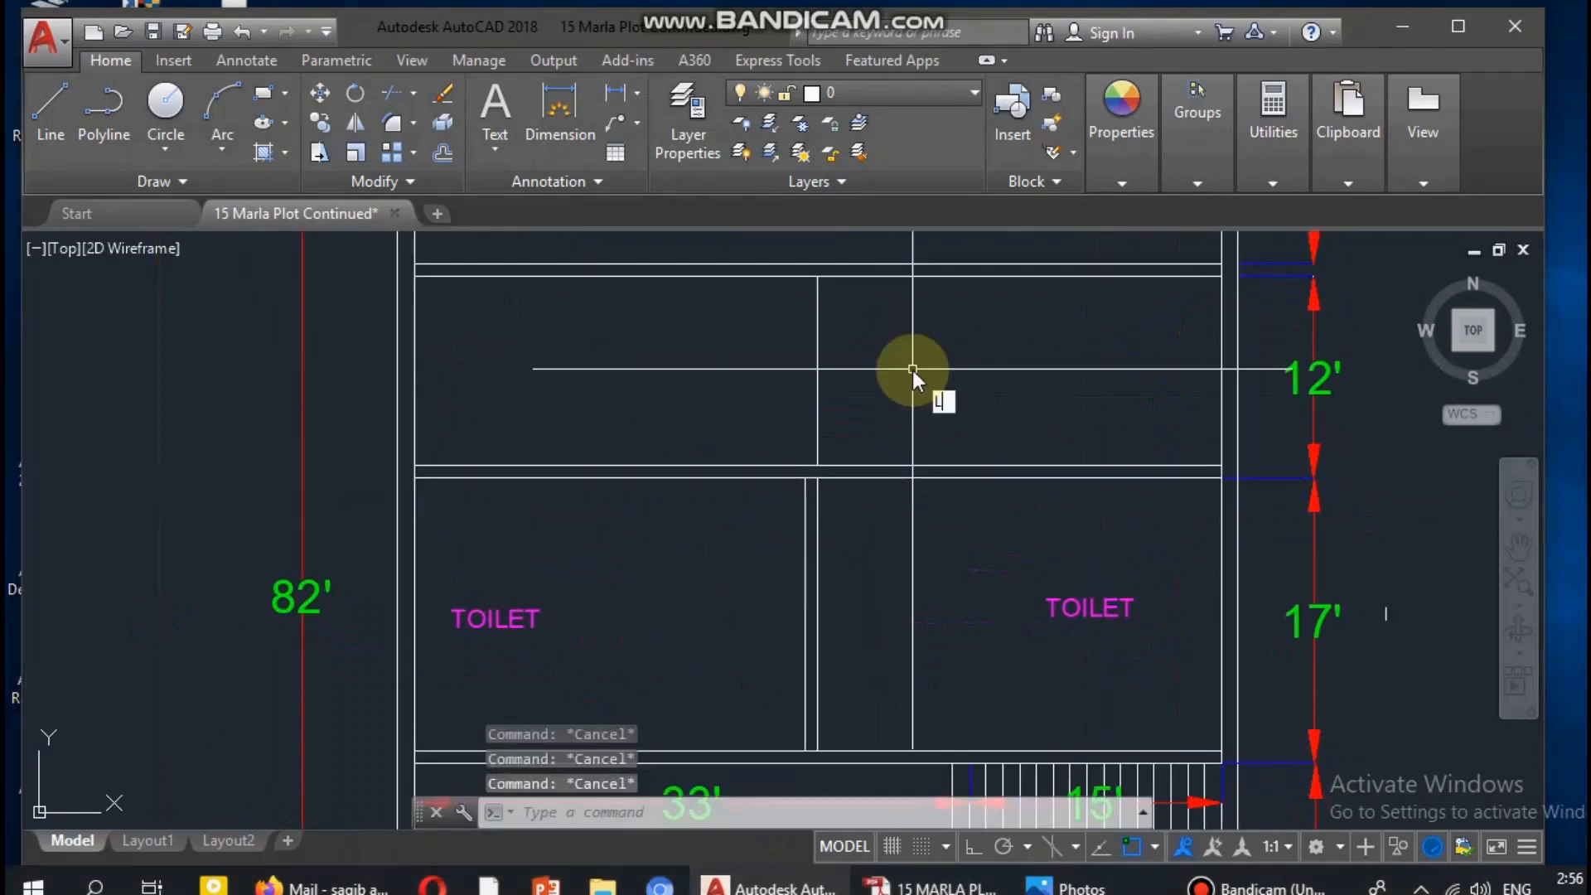
pyautogui.press('Return')
pyautogui.click(817, 466)
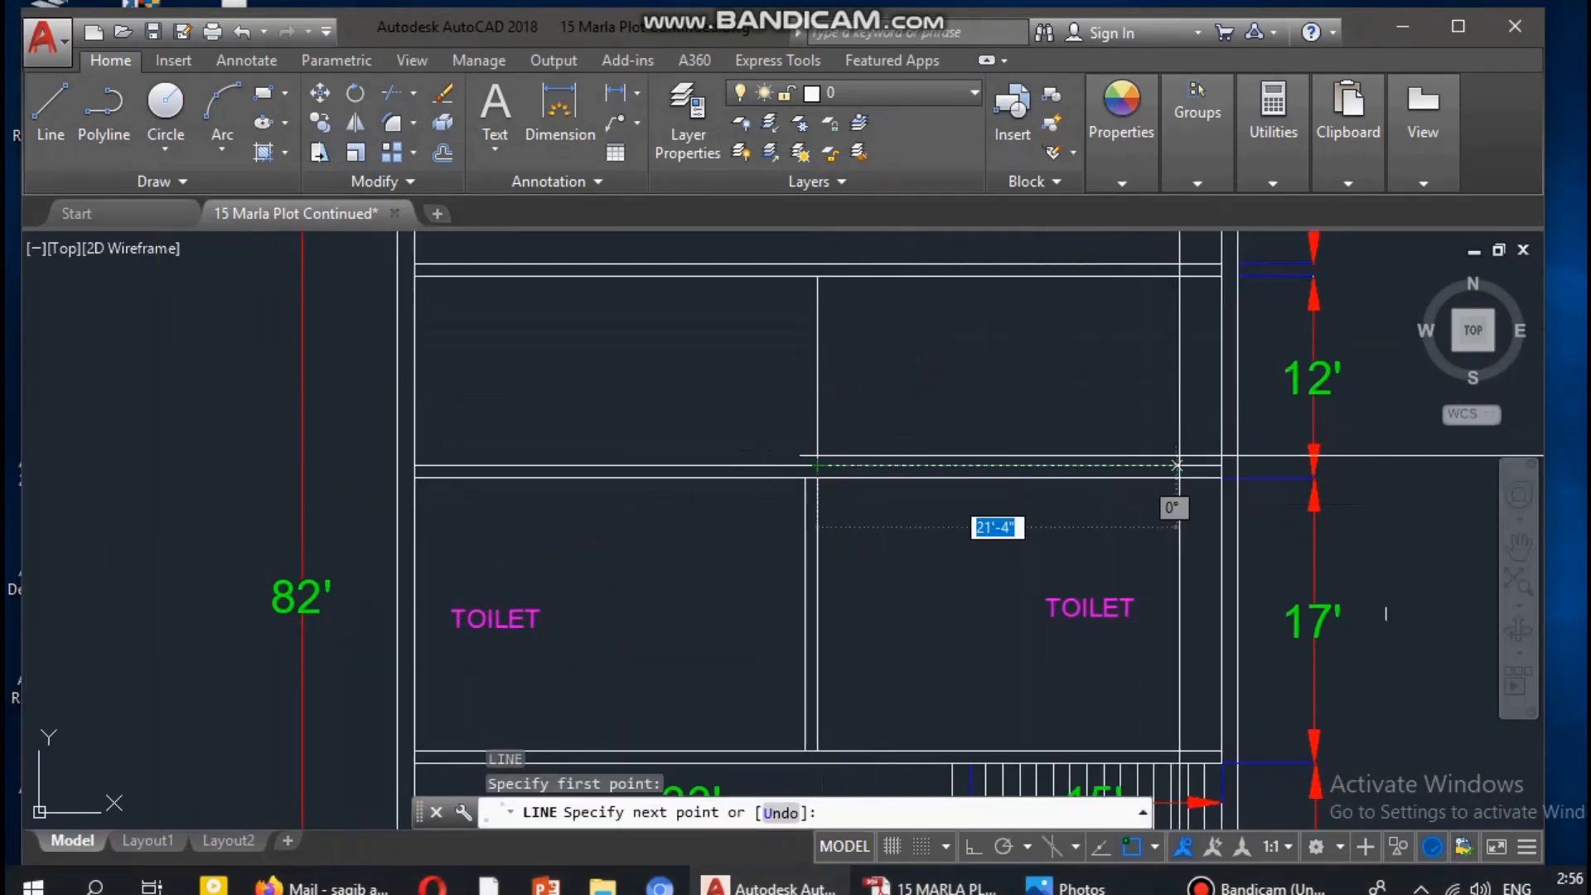
pyautogui.click(1222, 467)
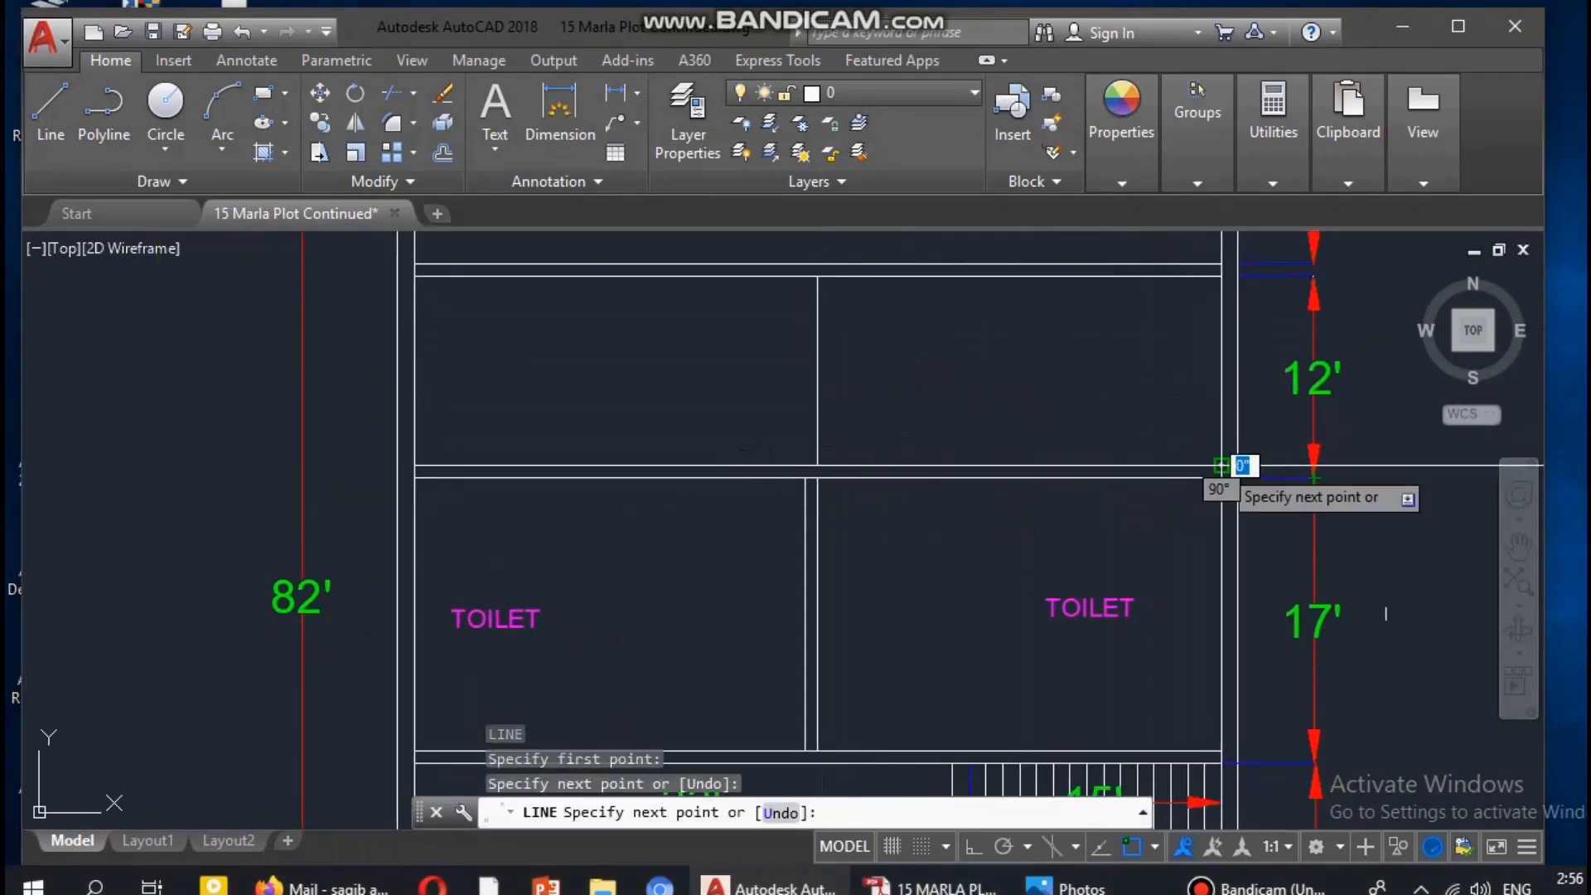
pyautogui.press('Return')
pyautogui.press('Return')
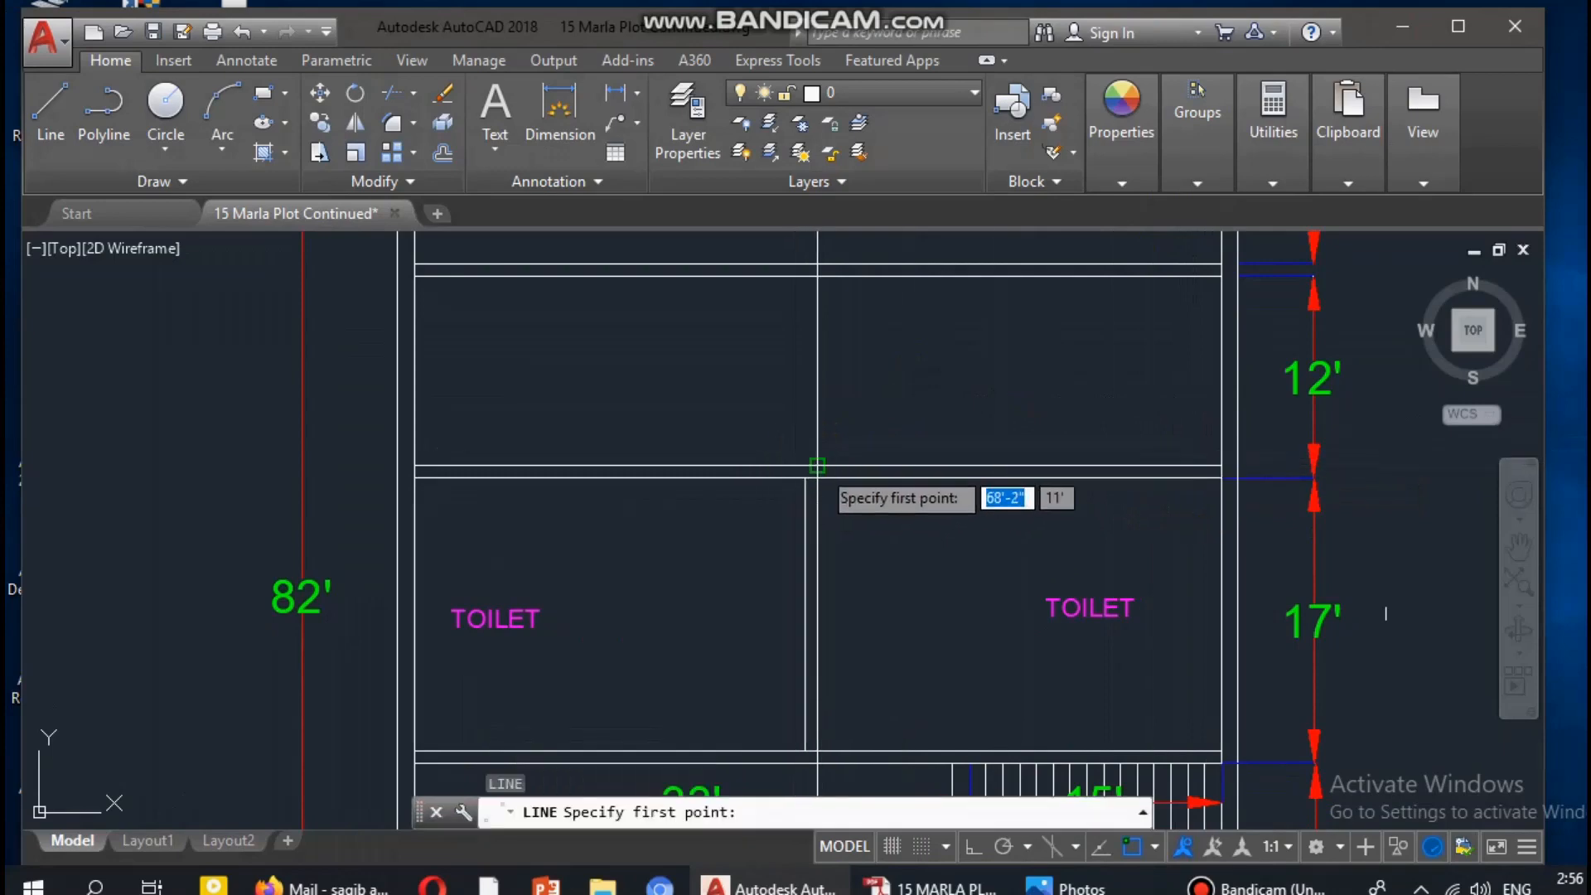
pyautogui.click(817, 466)
pyautogui.click(413, 466)
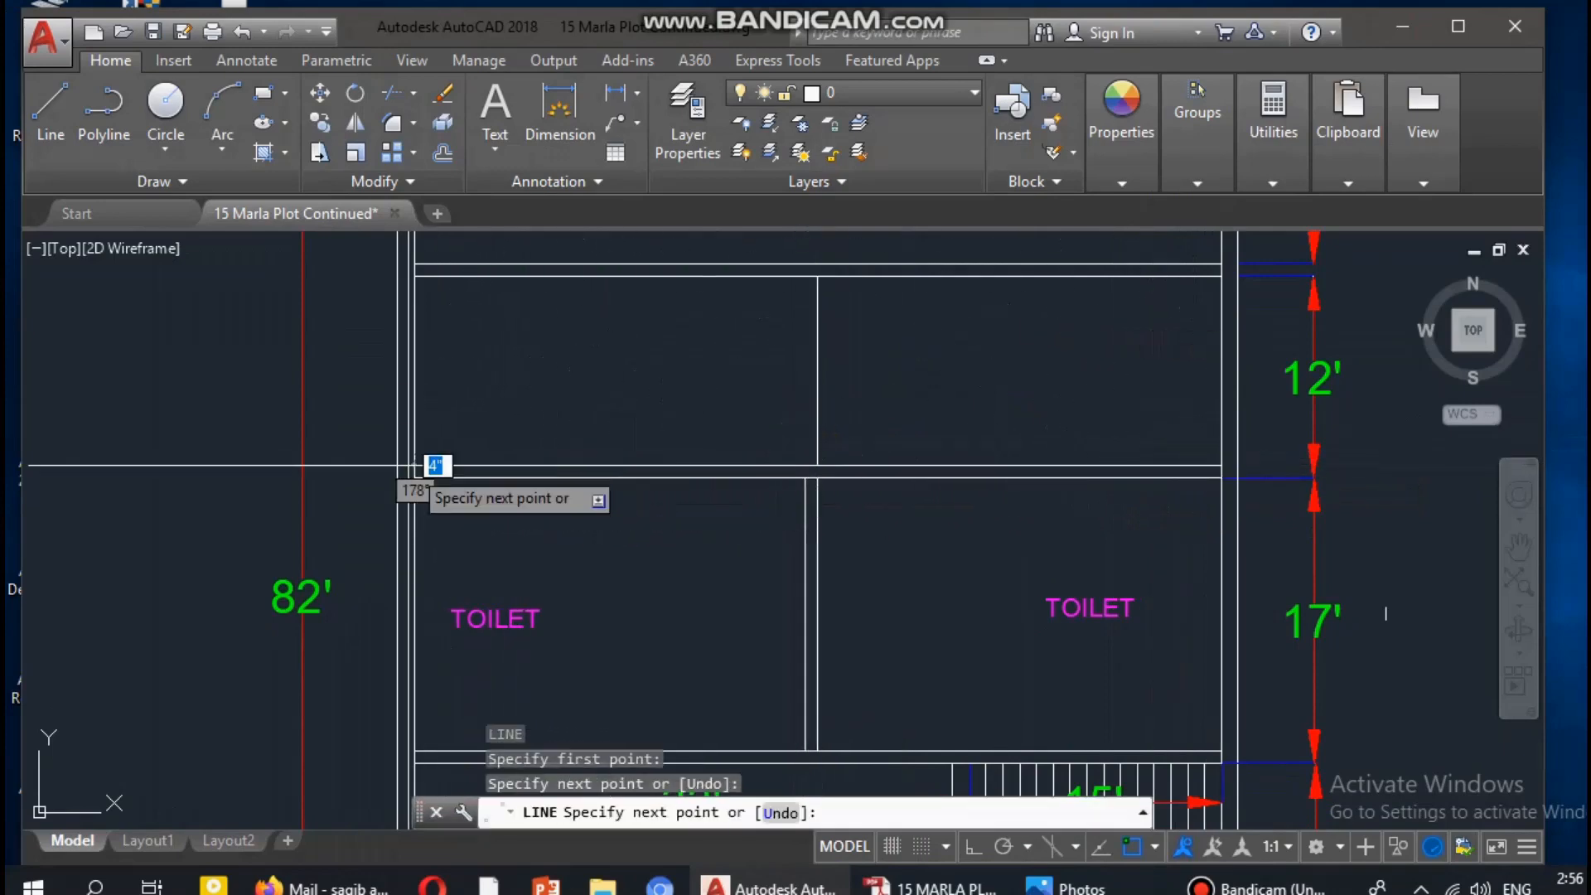
pyautogui.press('Escape')
pyautogui.press('Escape')
pyautogui.press('Escape')
pyautogui.moveTo(1073, 422); pyautogui.dragTo(1030, 430, button='middle')
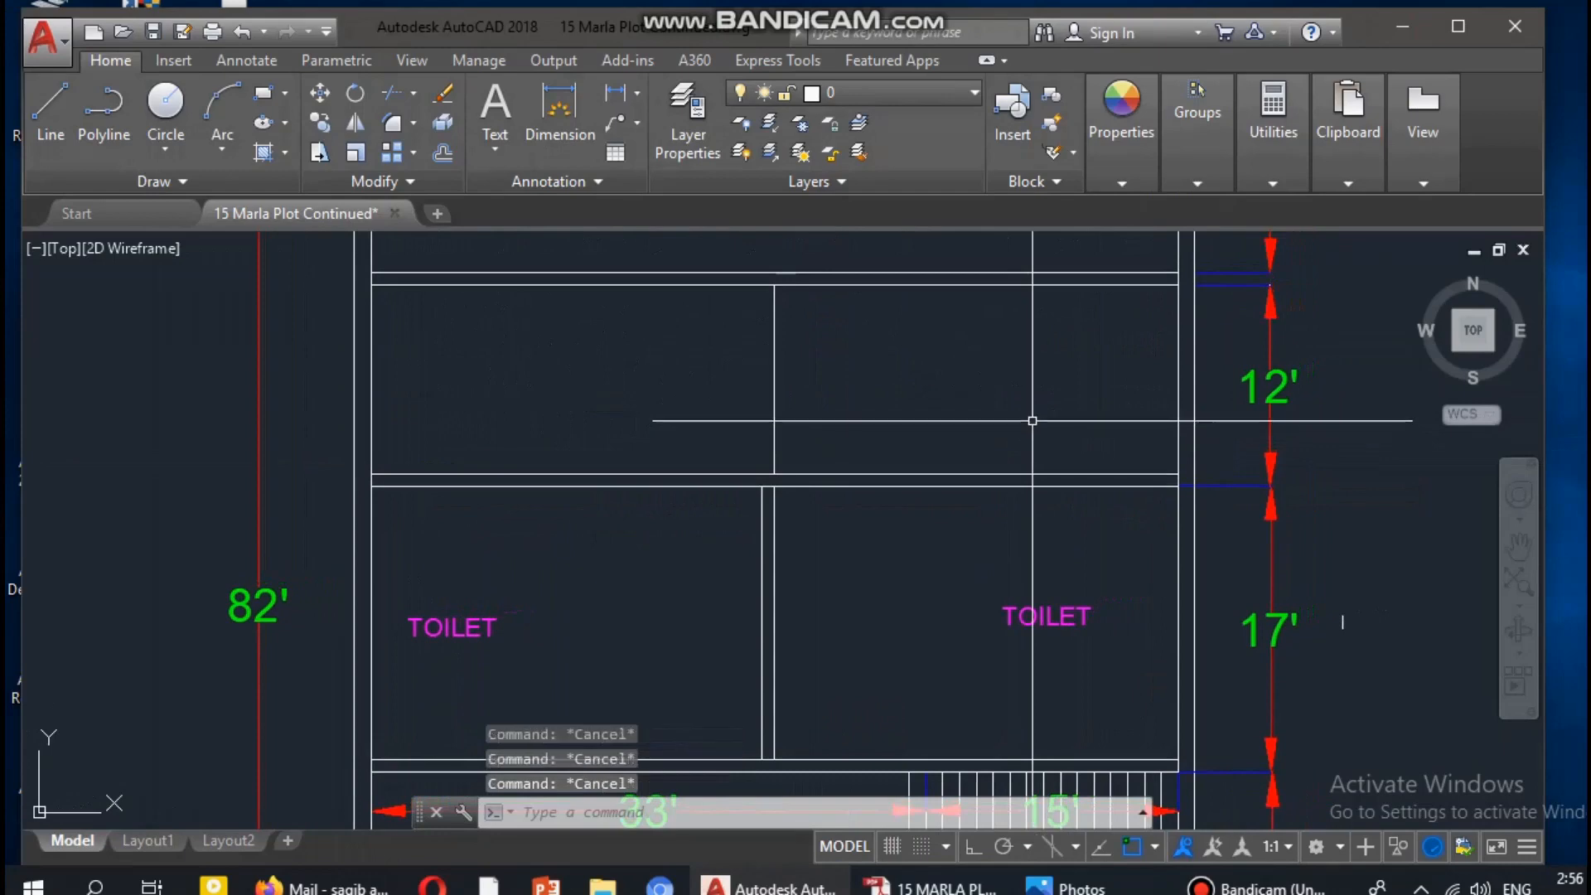
# Draw vertical partition lines at the midpoints of the right and left halves of the lower 12' row
pyautogui.press('Return')
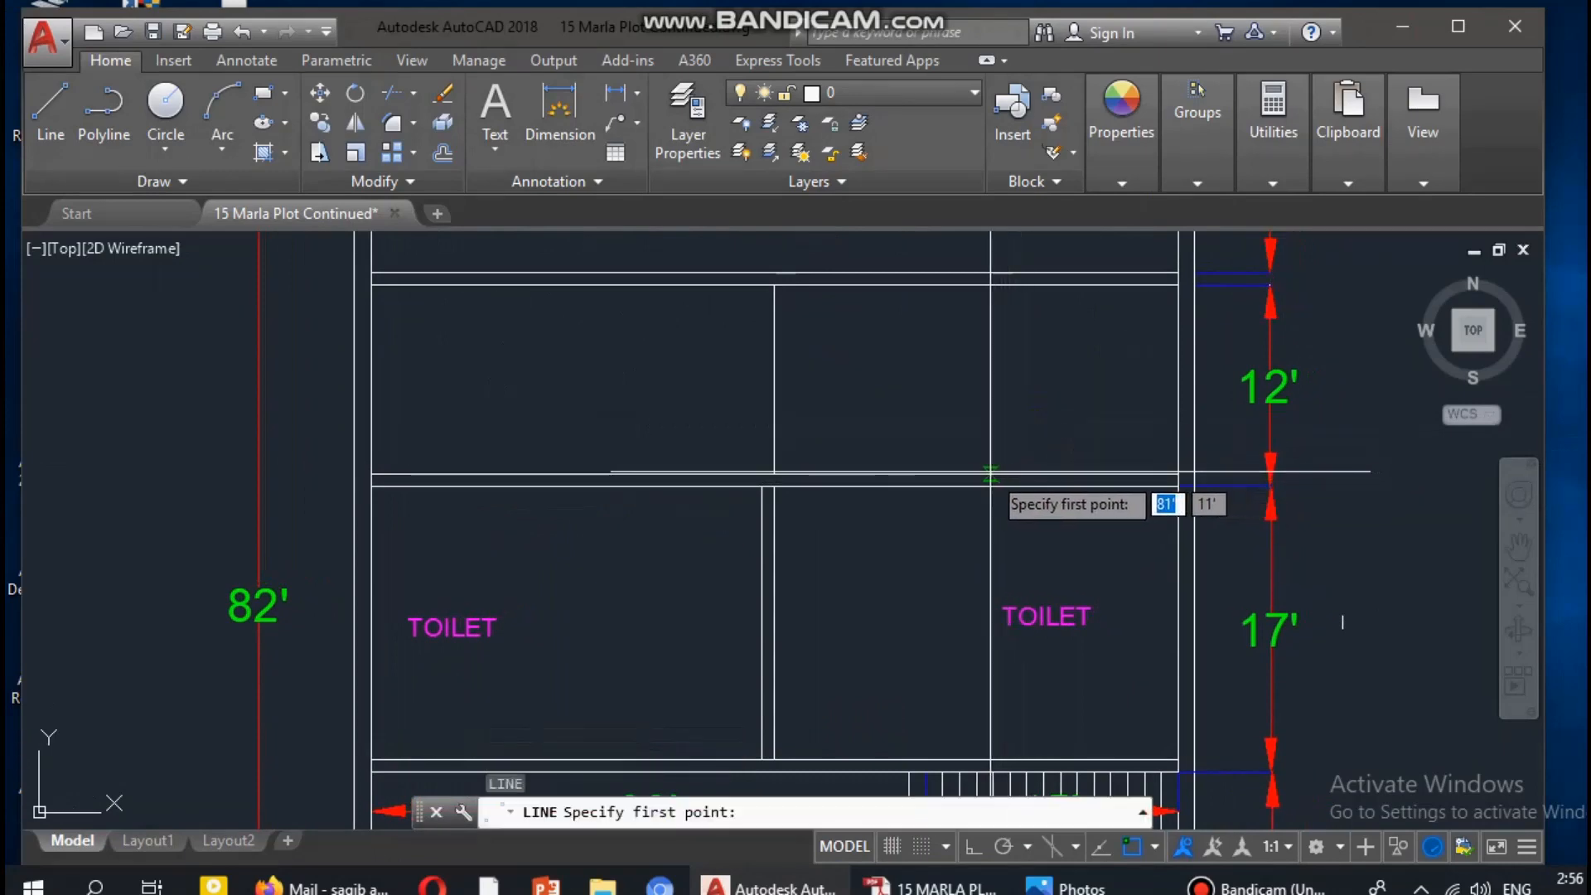
pyautogui.click(977, 474)
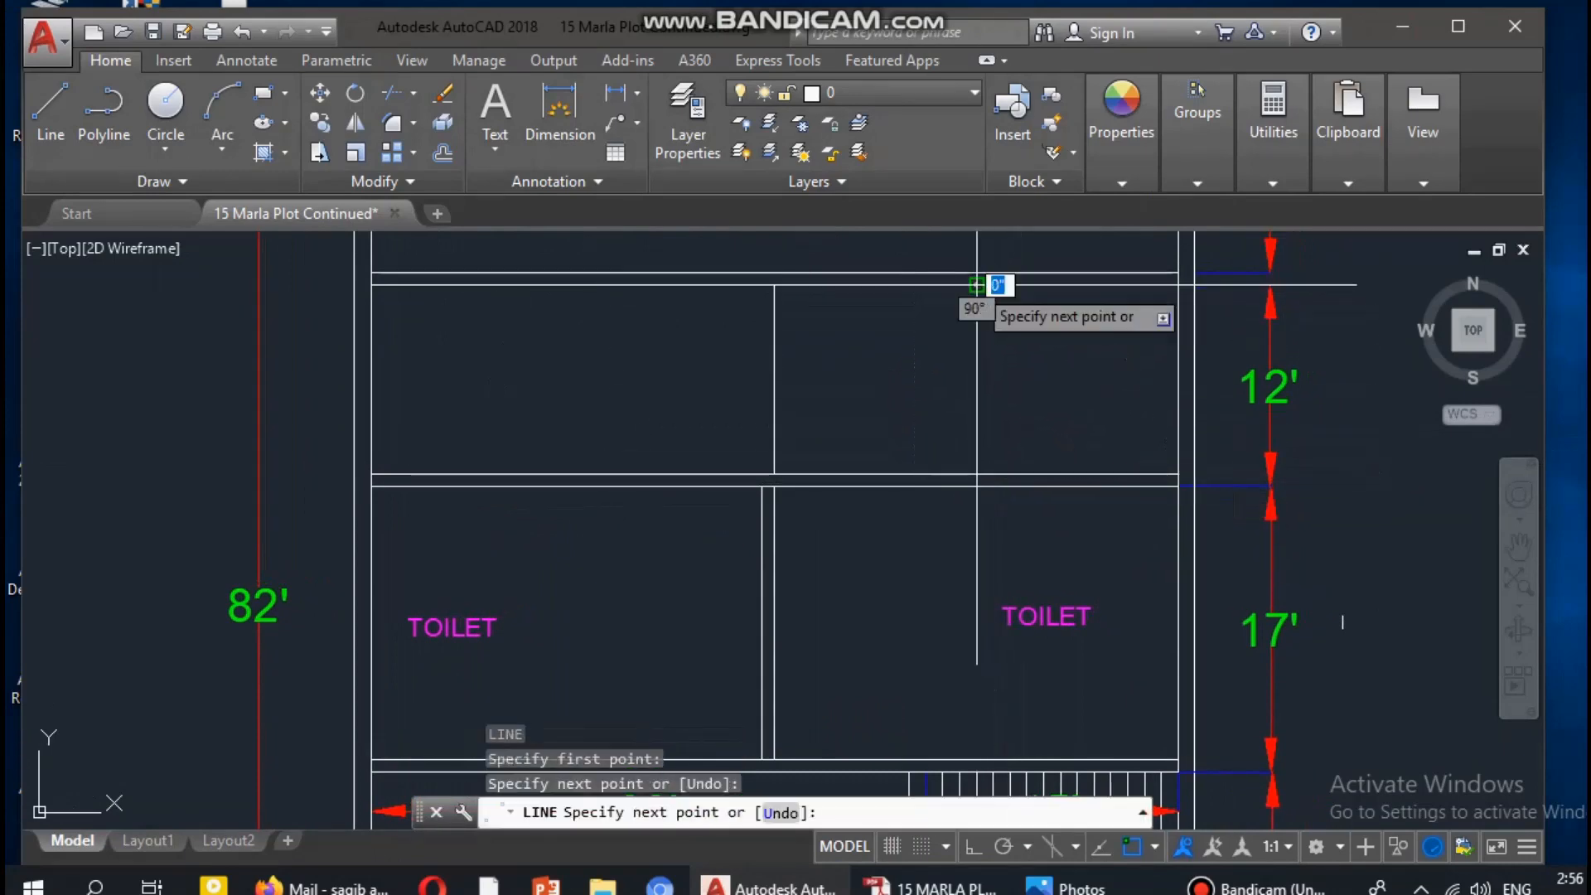
pyautogui.press('Return')
pyautogui.moveTo(678, 379); pyautogui.dragTo(872, 366, button='middle')
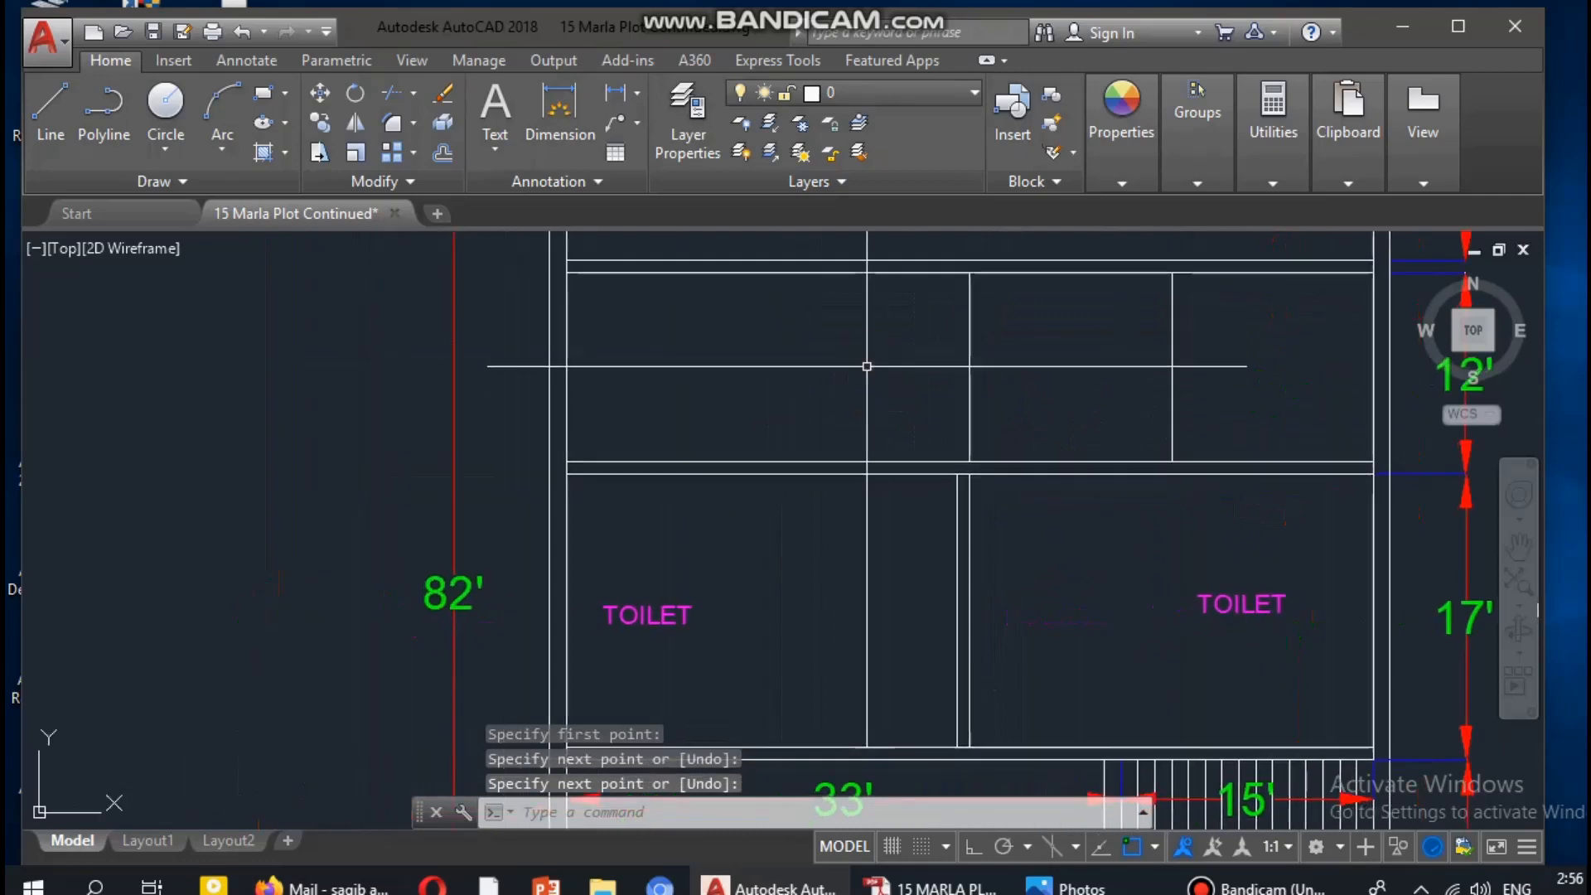
pyautogui.press('Return')
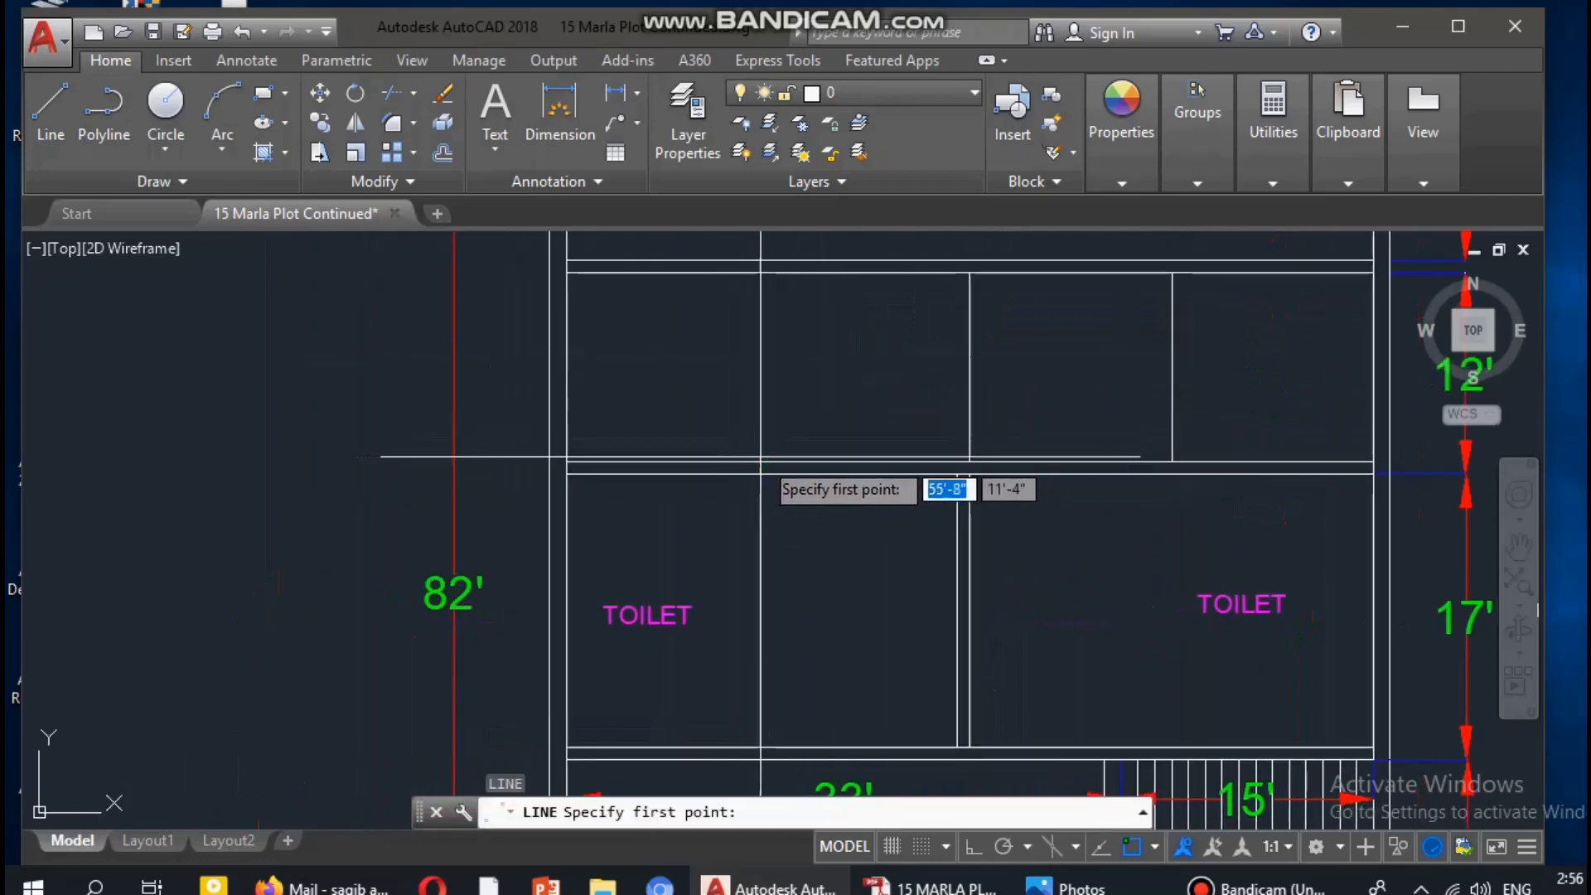
pyautogui.click(768, 461)
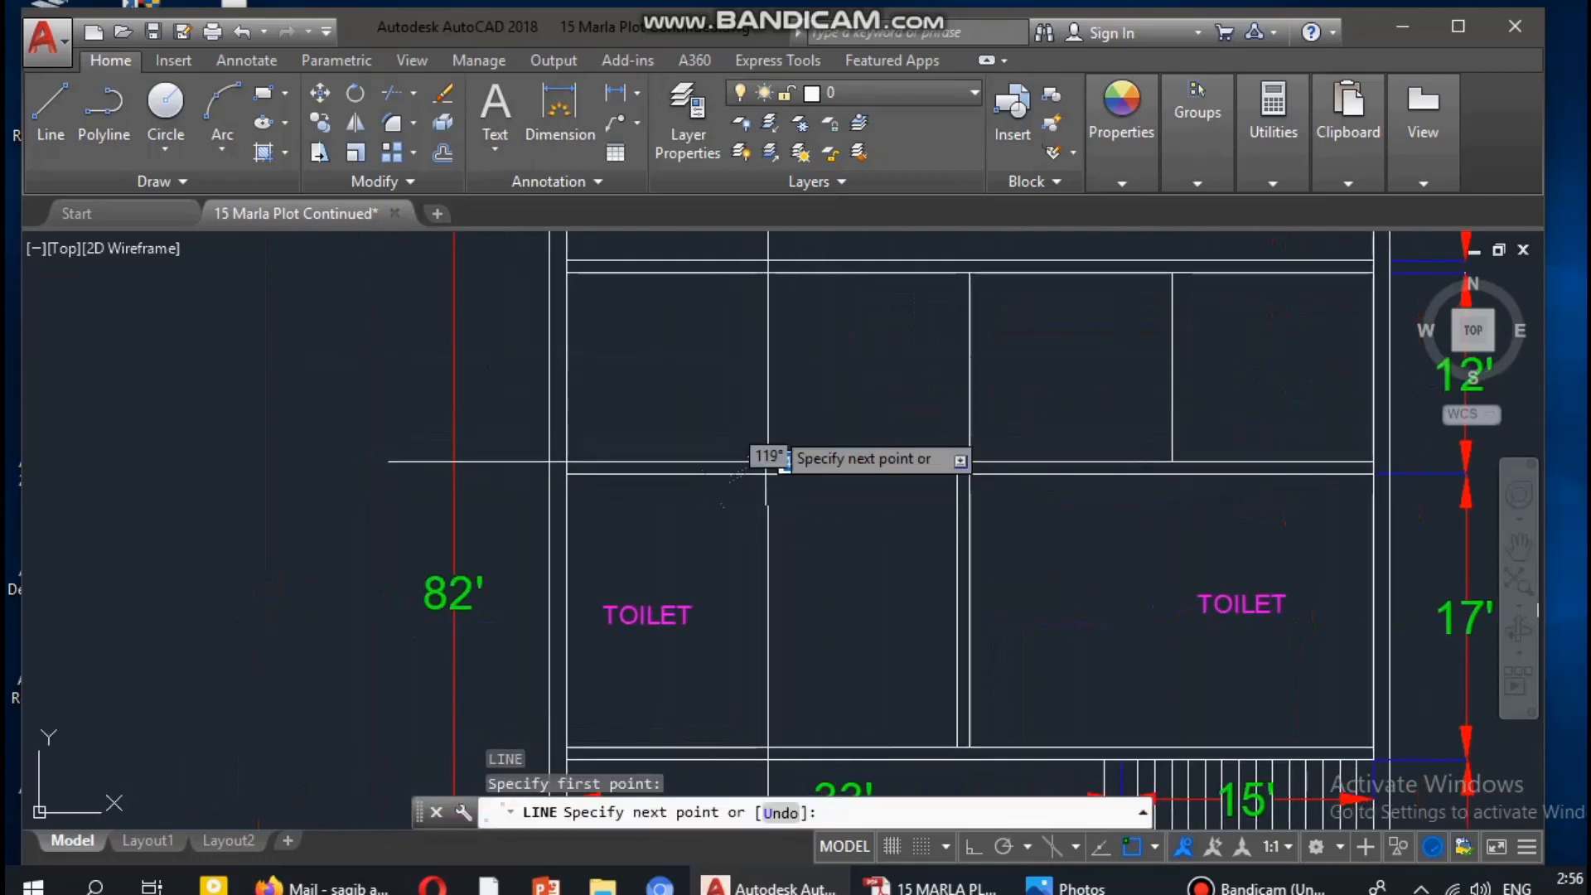
pyautogui.click(769, 272)
pyautogui.press('Return')
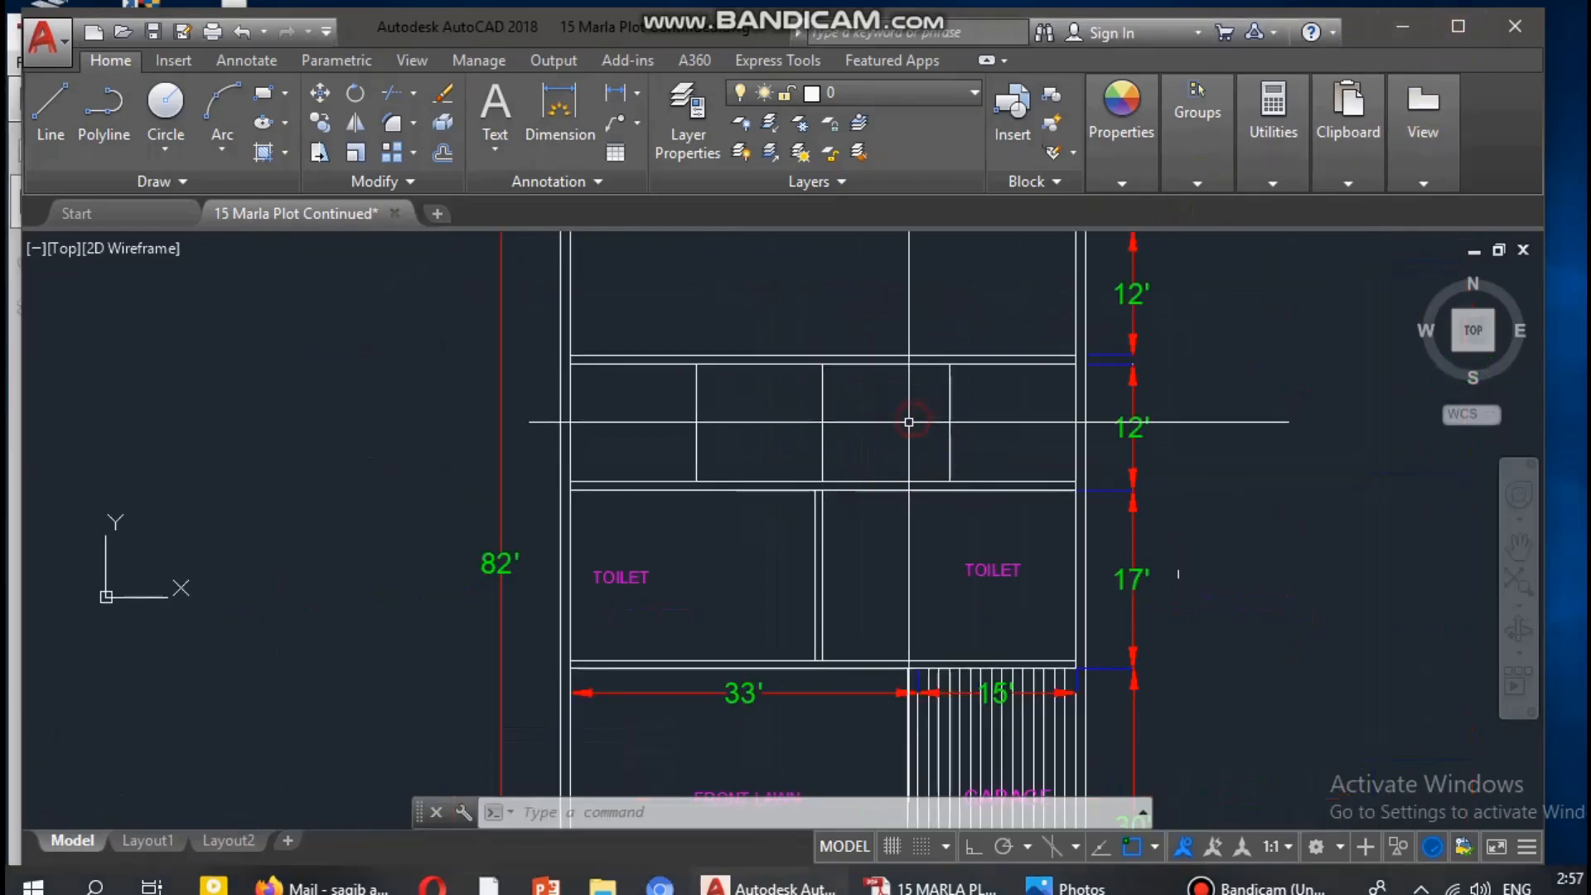
# Offset the right and left partition lines of the lower 12' row outward by 9 inches, leaving the centre line single
pyautogui.write('o')
pyautogui.press('Return')
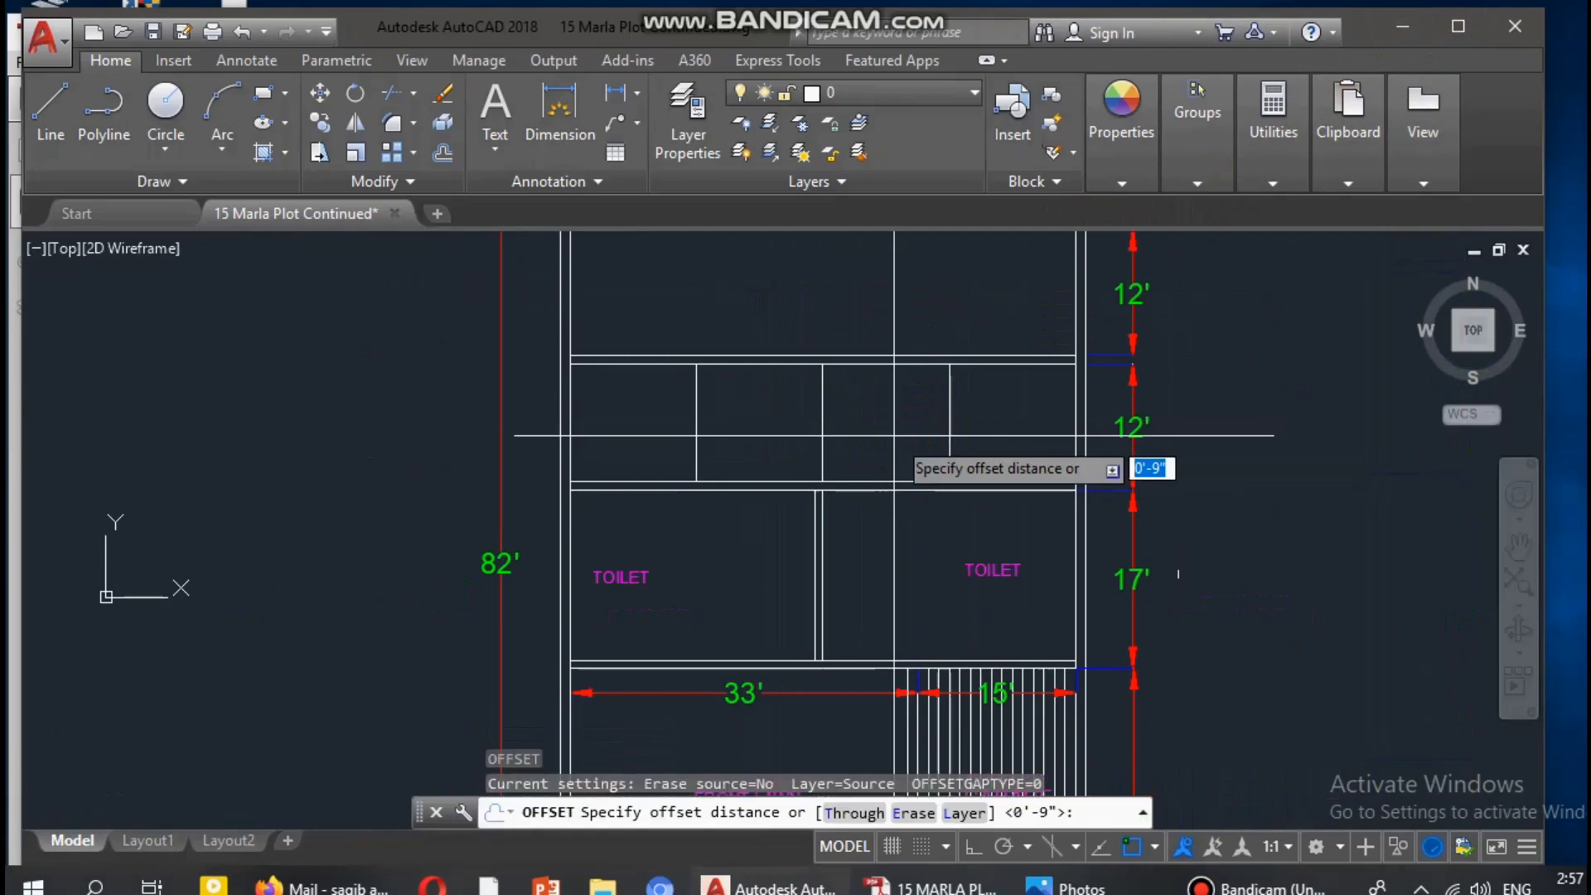
pyautogui.write('9"')
pyautogui.press('Return')
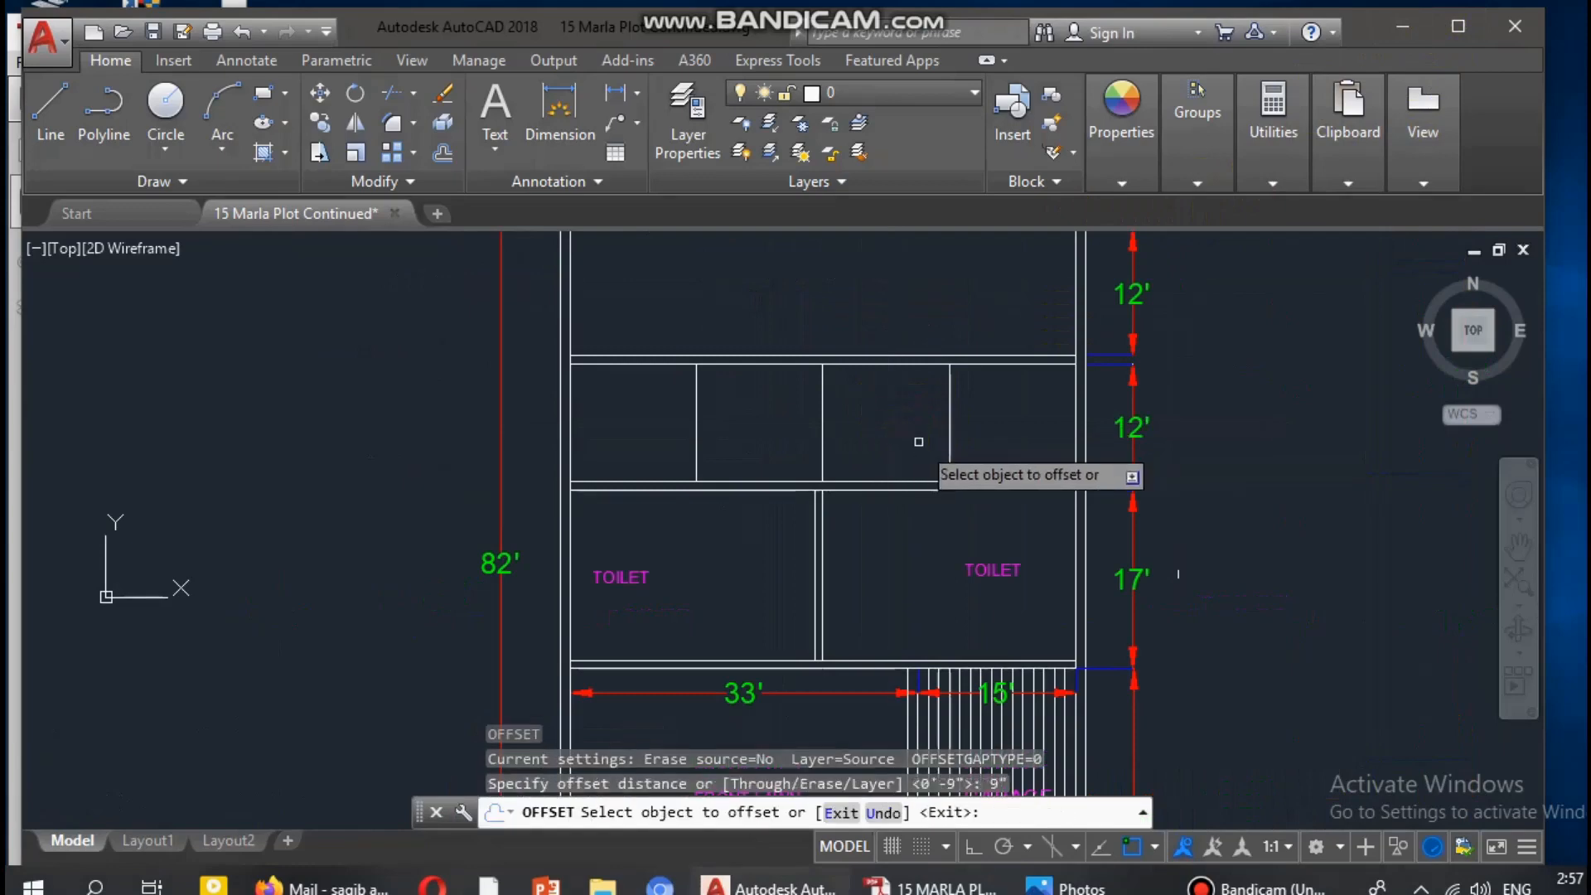
pyautogui.click(951, 412)
pyautogui.click(965, 422)
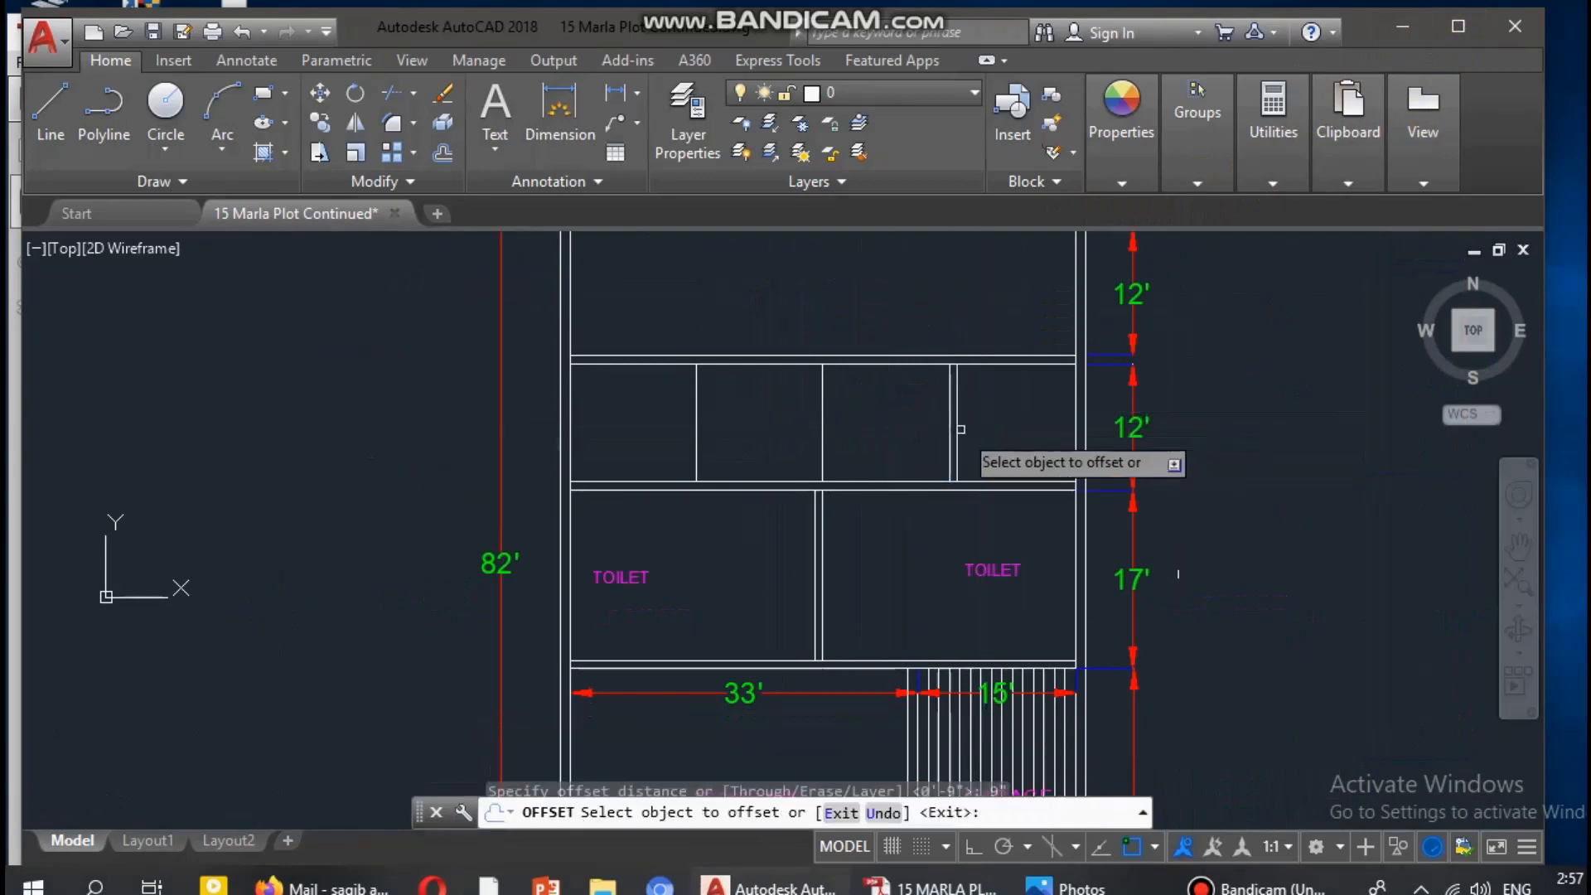
pyautogui.click(696, 406)
pyautogui.click(681, 402)
pyautogui.press('Escape')
pyautogui.press('Escape')
pyautogui.press('Escape')
pyautogui.moveTo(817, 406); pyautogui.dragTo(847, 393, button='middle')
pyautogui.press('Escape')
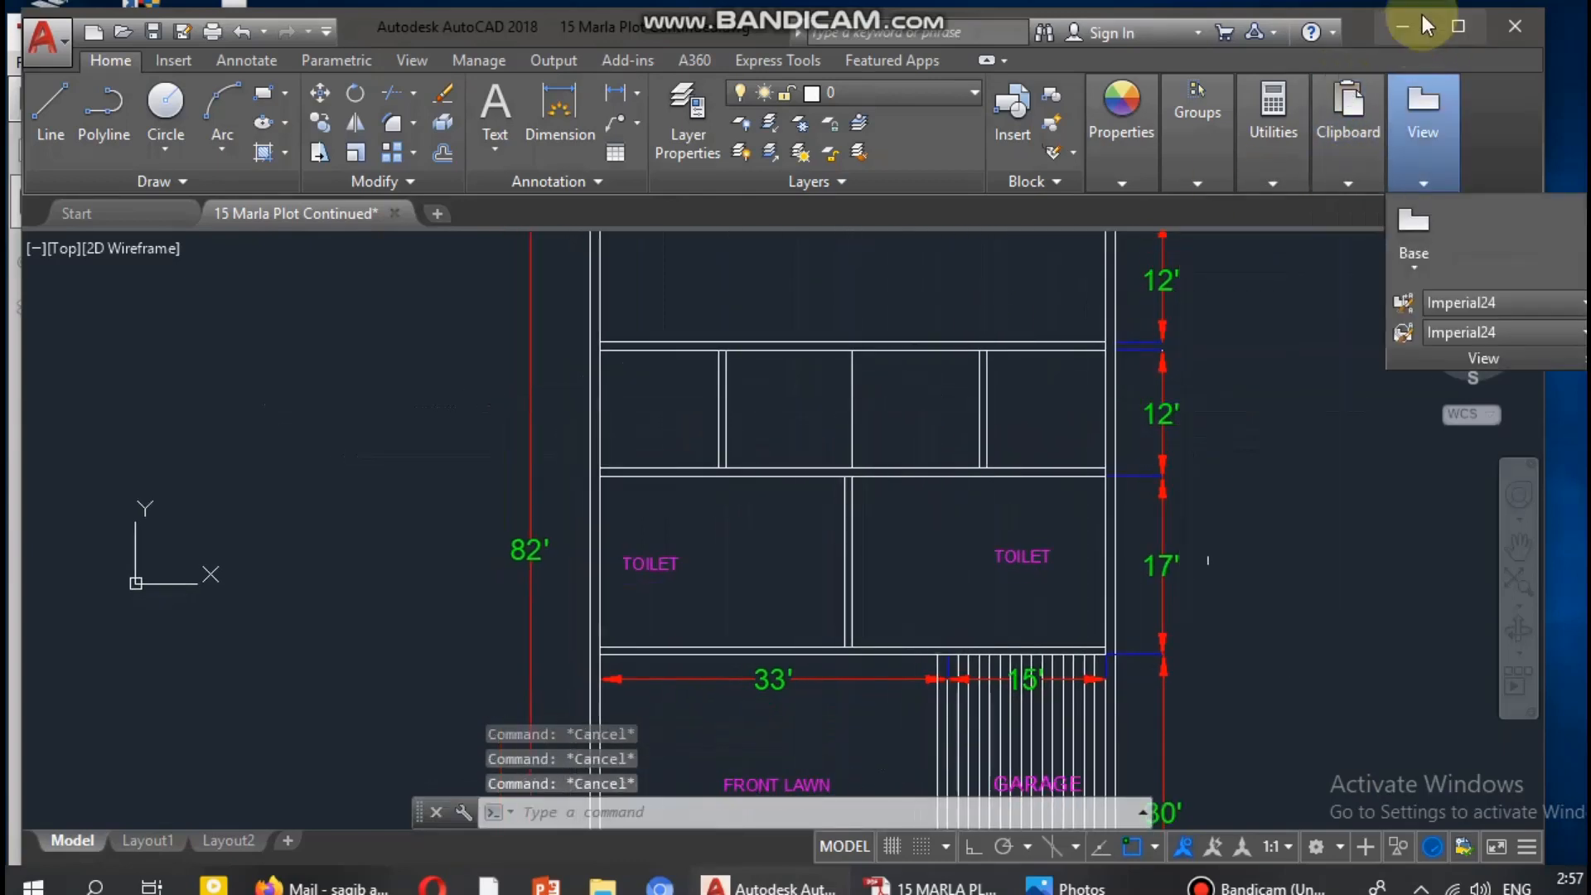
# Switch to Adobe Reader, examine the three 15' bedrooms in the PDF plan, and return to AutoCAD
pyautogui.click(1043, 338)
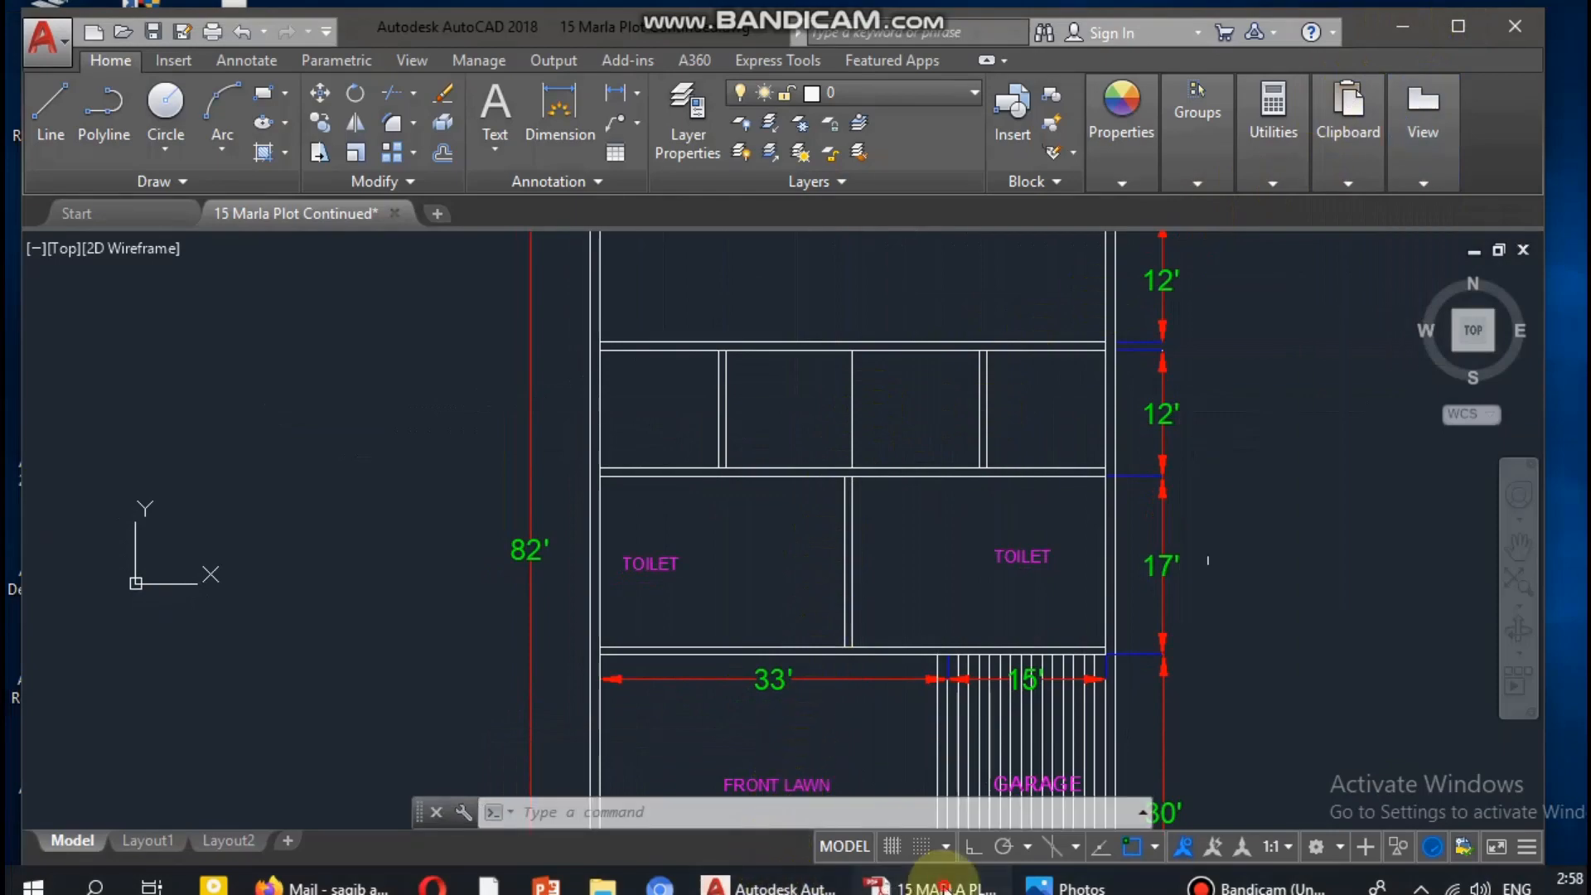
pyautogui.click(928, 887)
pyautogui.scroll(1, 930, 471)
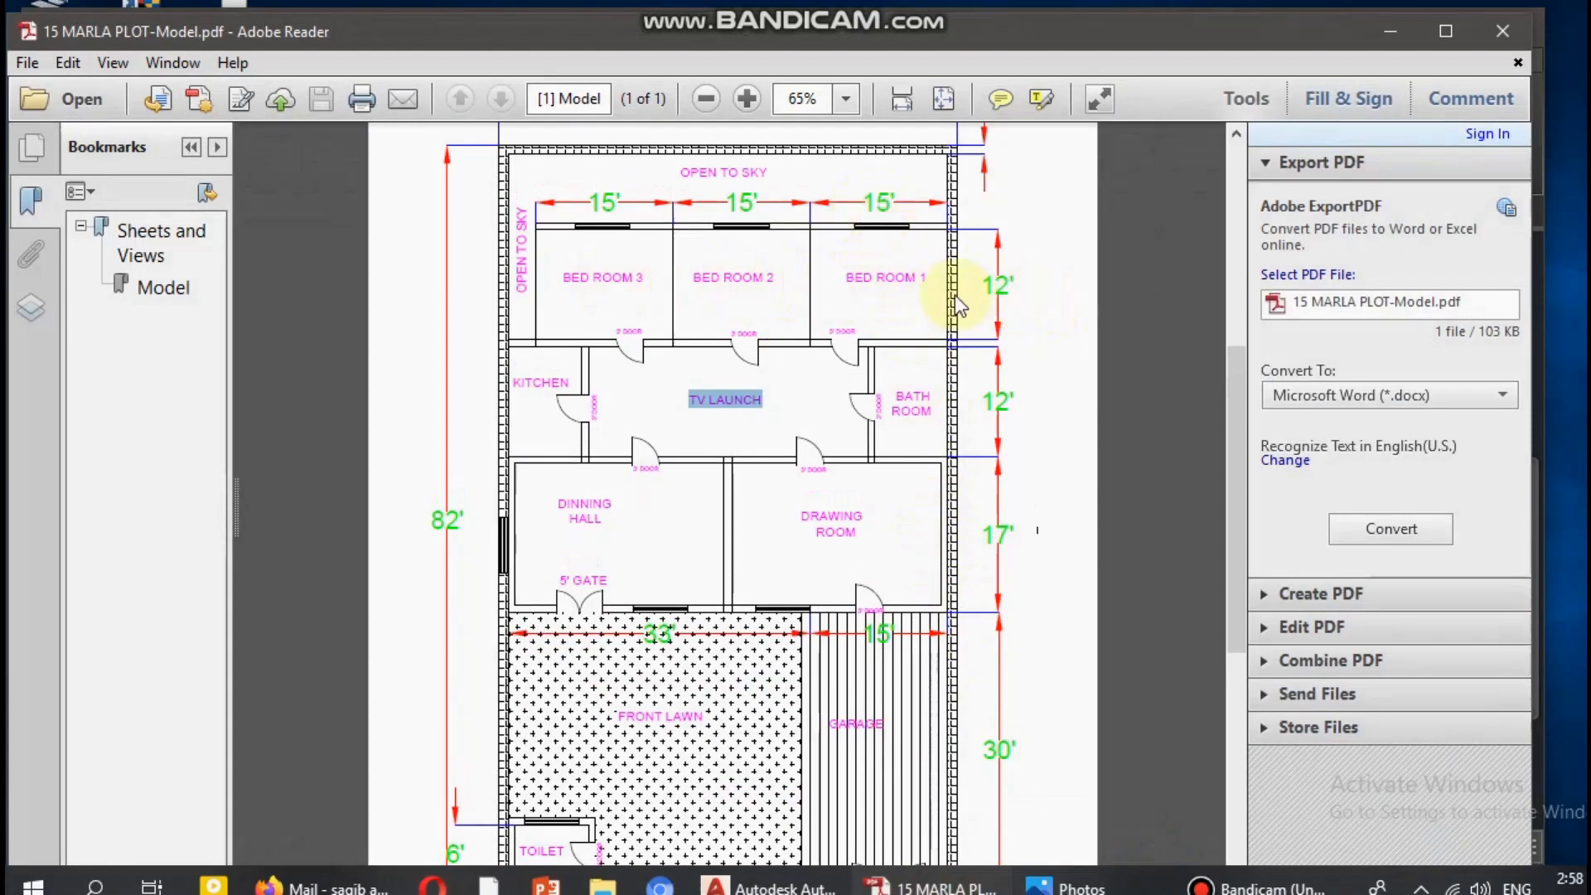
pyautogui.click(1392, 33)
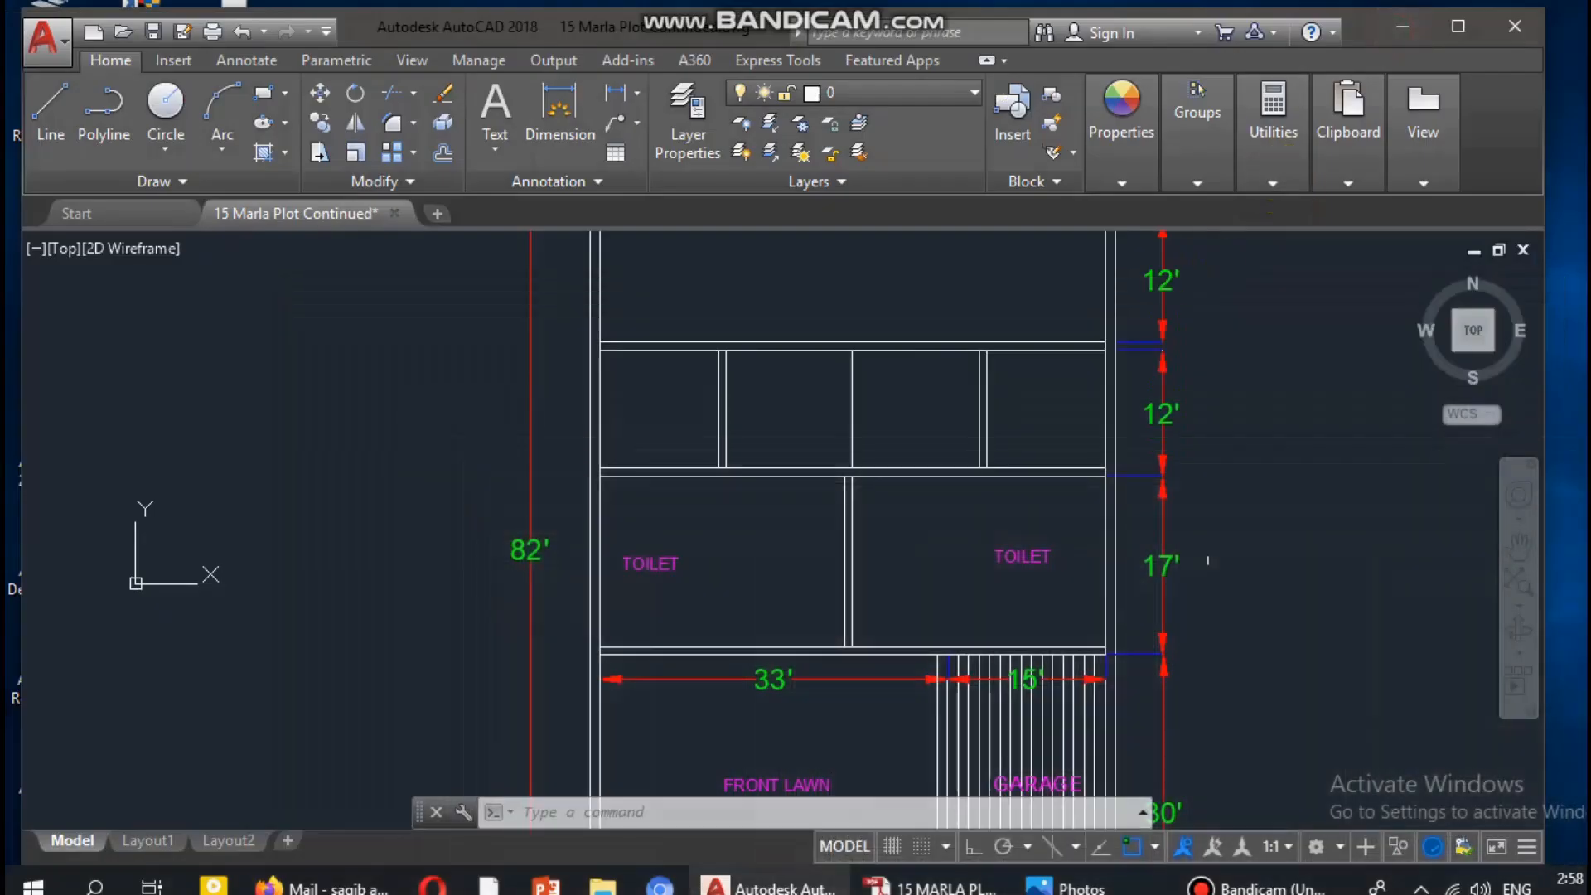
# Draw a vertical line along the inner face of the right outer wall across the upper 12' row
pyautogui.press('Escape')
pyautogui.press('Escape')
pyautogui.moveTo(1025, 367)
pyautogui.mouseDown(button='middle')
pyautogui.moveTo(962, 475)
pyautogui.moveTo(947, 440)
pyautogui.mouseUp(button='middle')
pyautogui.press('Escape')
pyautogui.scroll(2, 945, 442)
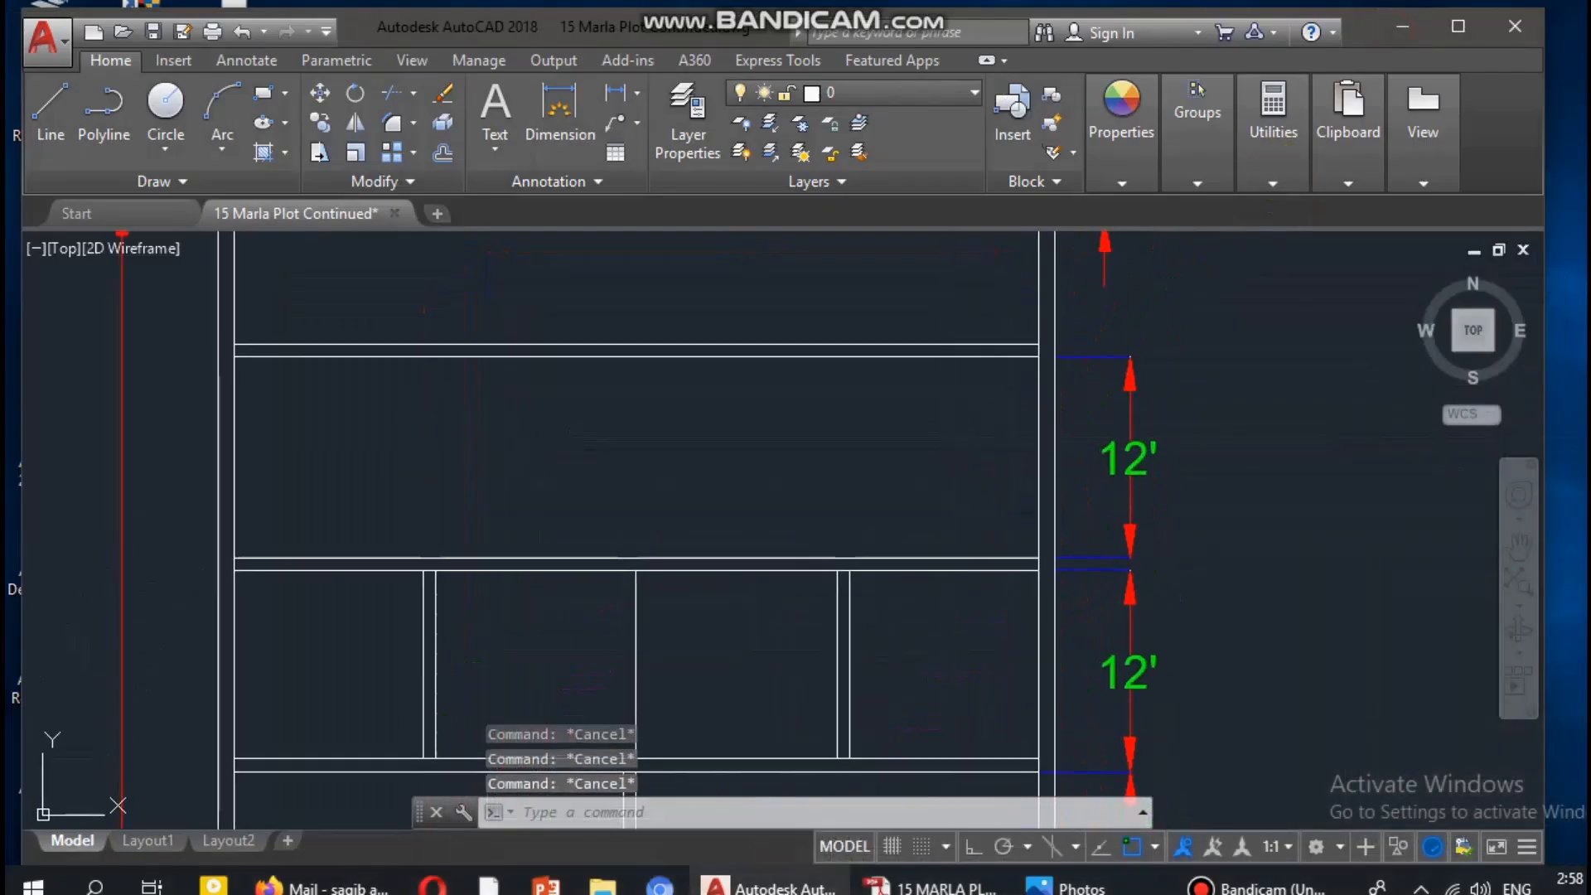
pyautogui.write('l')
pyautogui.press('Return')
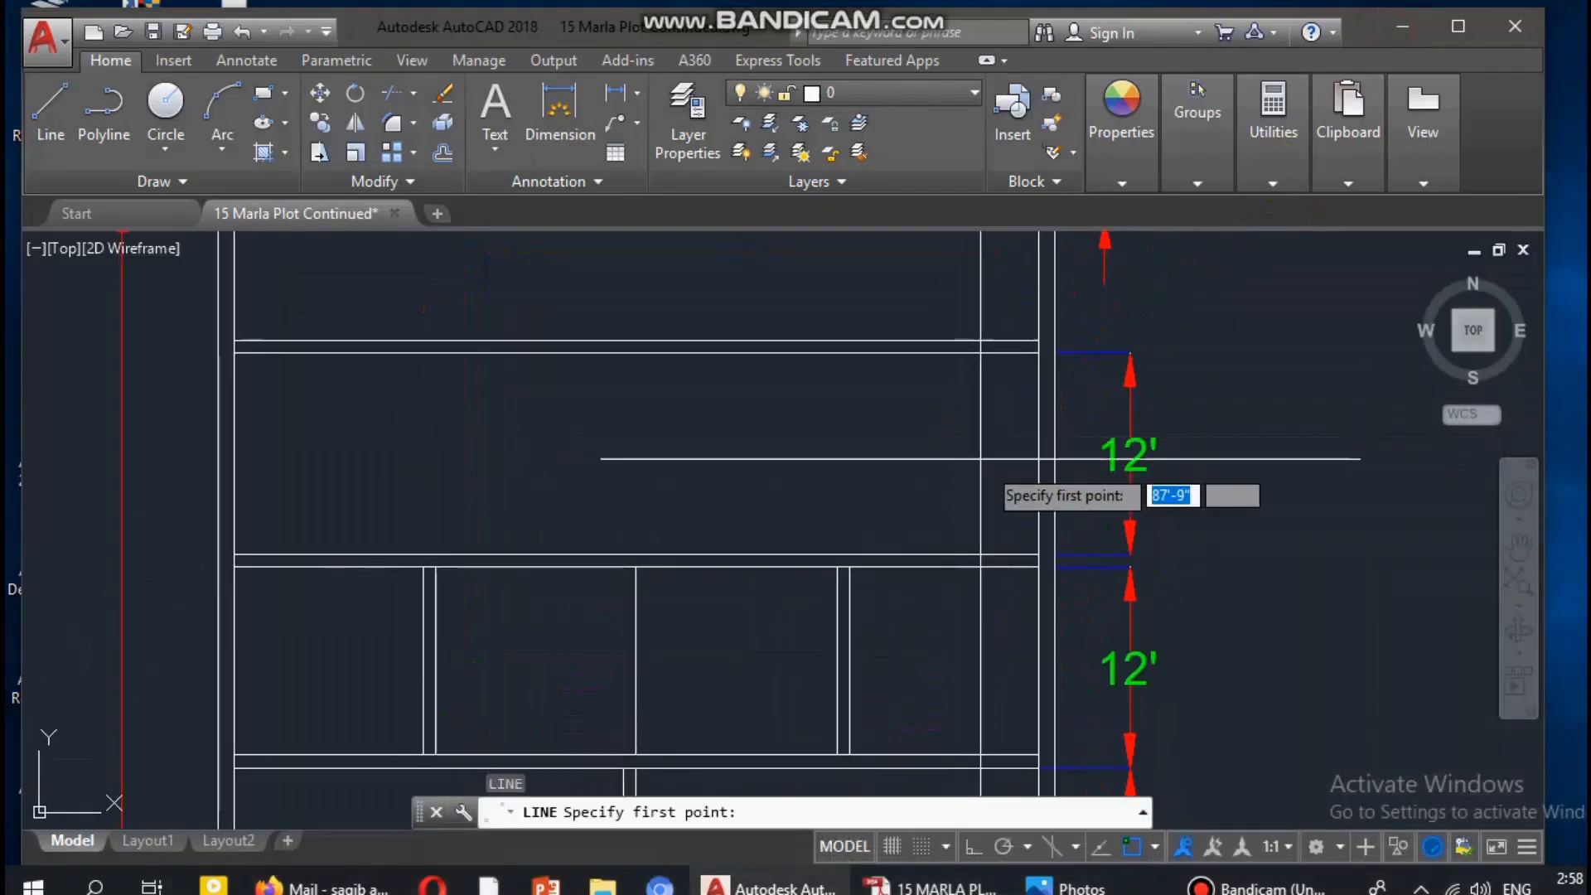
pyautogui.click(1039, 553)
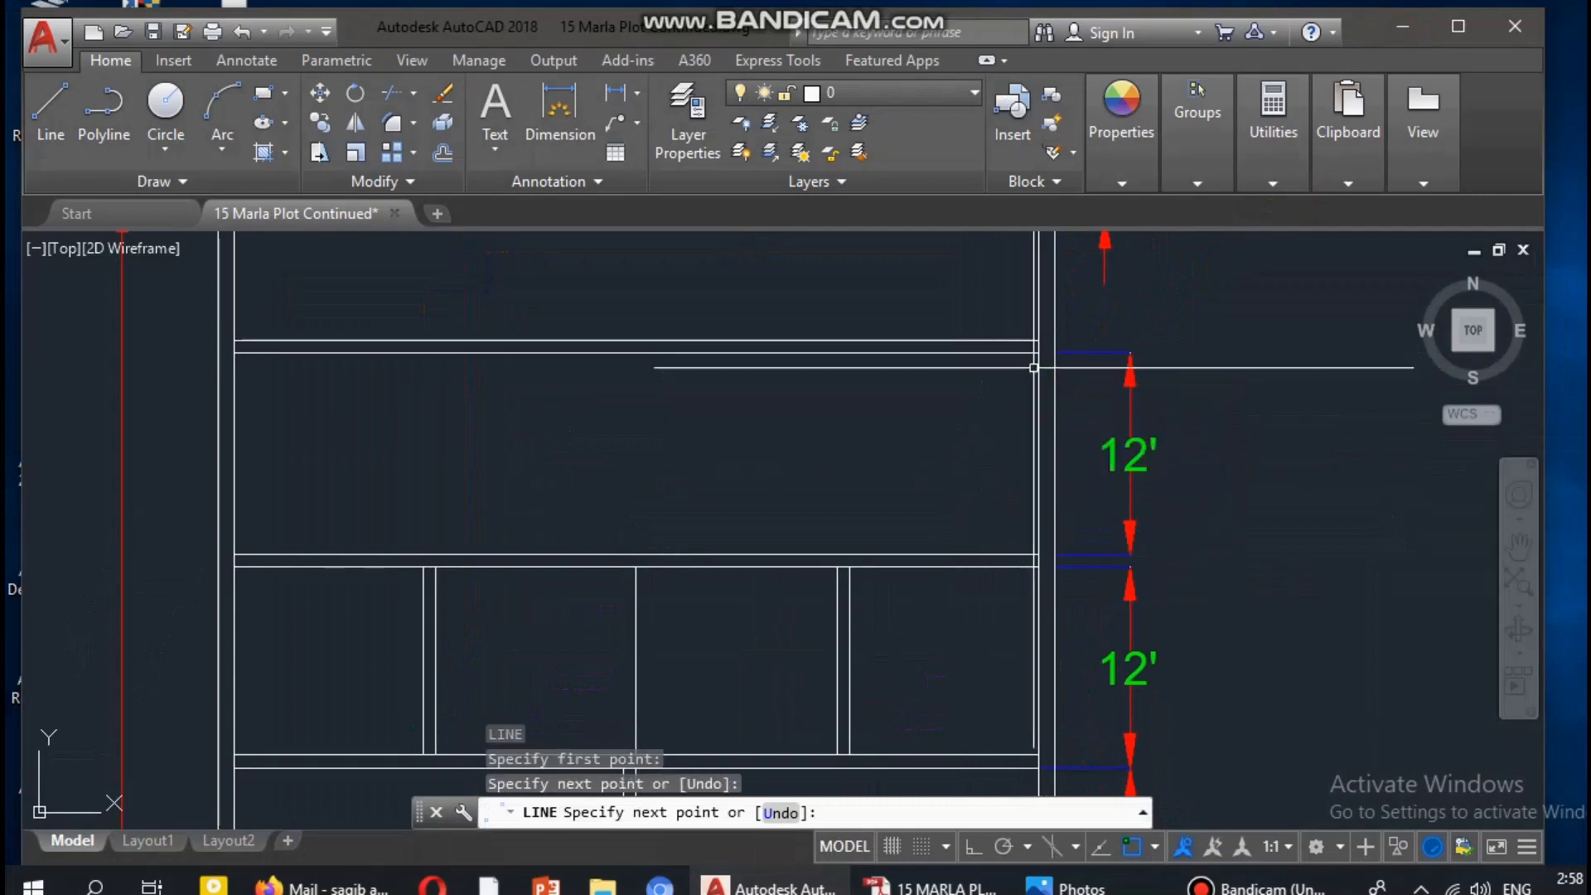
pyautogui.press('Escape')
# Offset the right-hand vertical line of the upper 12' row leftward three times at 15' spacing for the bedroom partitions
pyautogui.write('o')
pyautogui.press('Return')
pyautogui.write("15'")
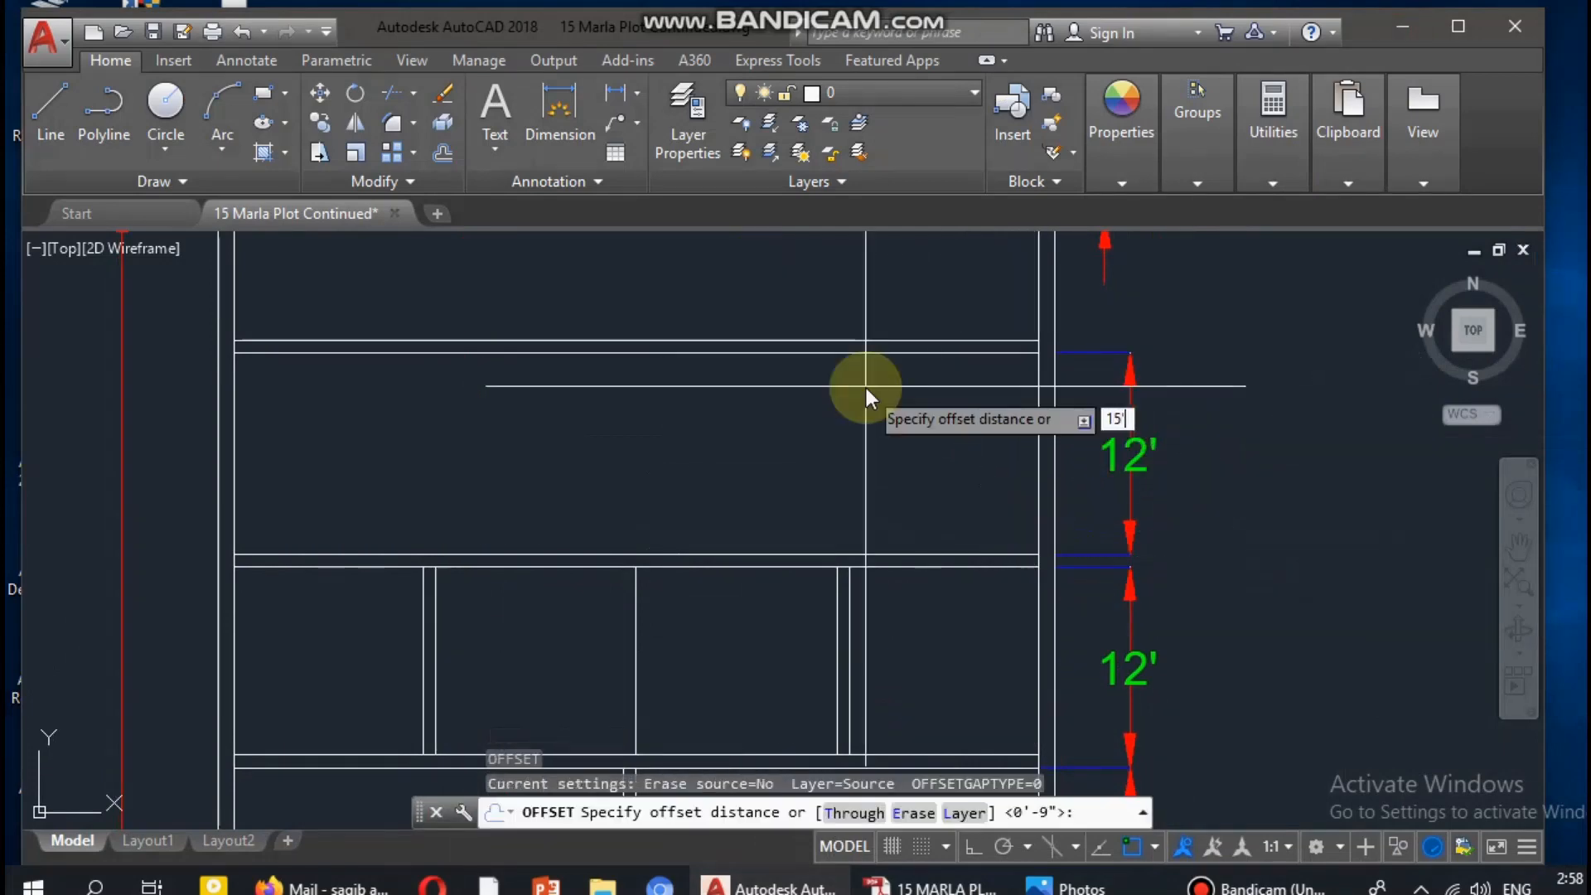
pyautogui.press('Return')
pyautogui.click(1050, 412)
pyautogui.click(704, 430)
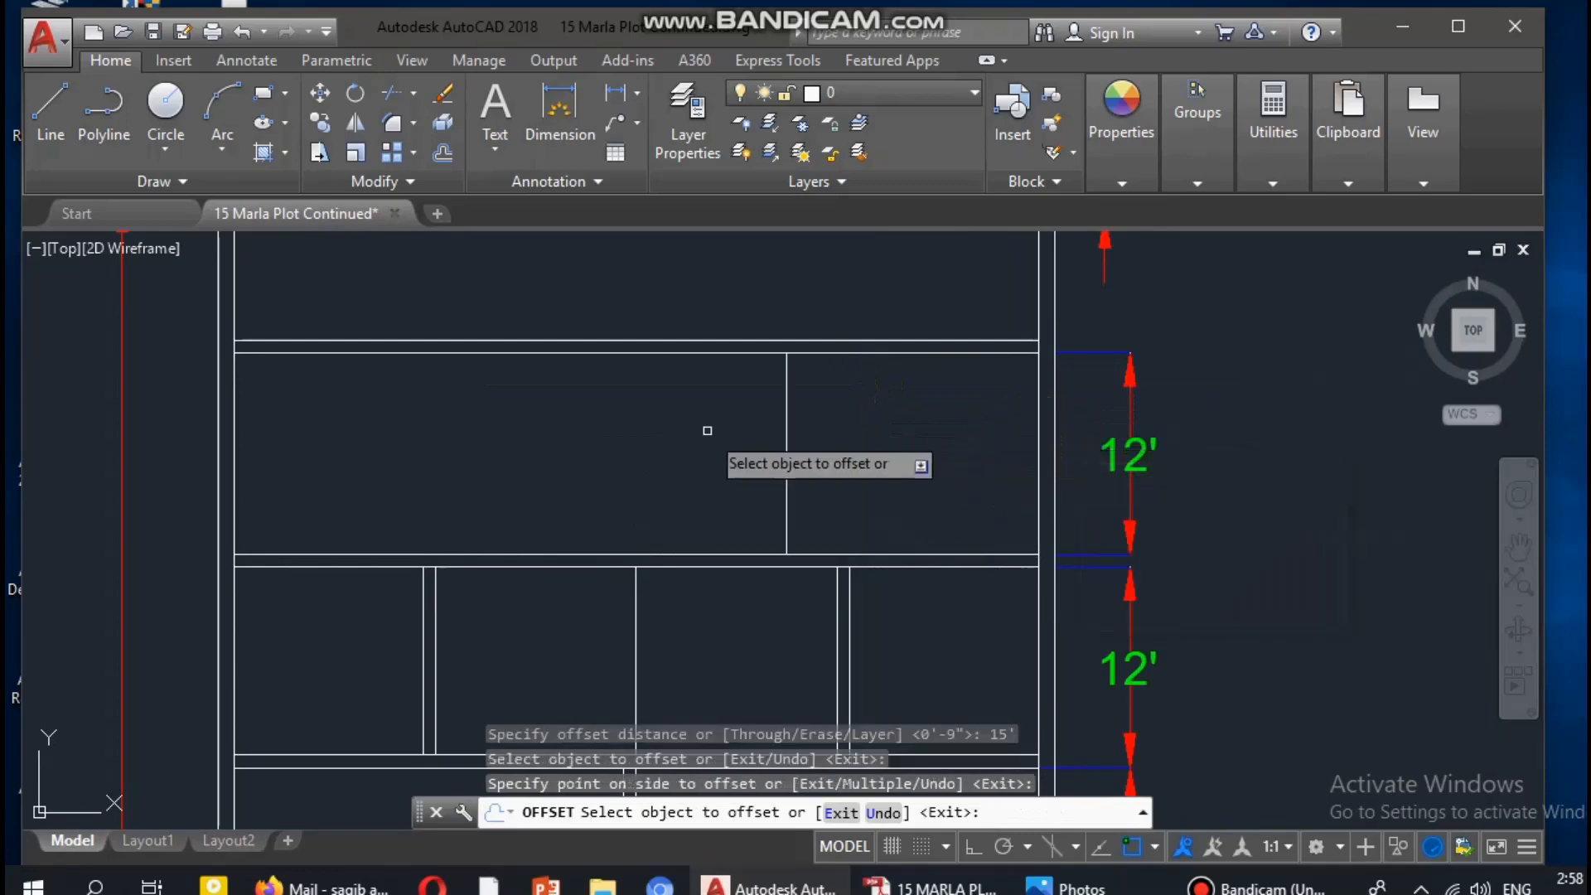
pyautogui.click(786, 433)
pyautogui.click(472, 448)
pyautogui.moveTo(579, 488); pyautogui.dragTo(802, 457, button='middle')
pyautogui.click(758, 406)
pyautogui.press('Escape')
pyautogui.press('Escape')
pyautogui.press('Escape')
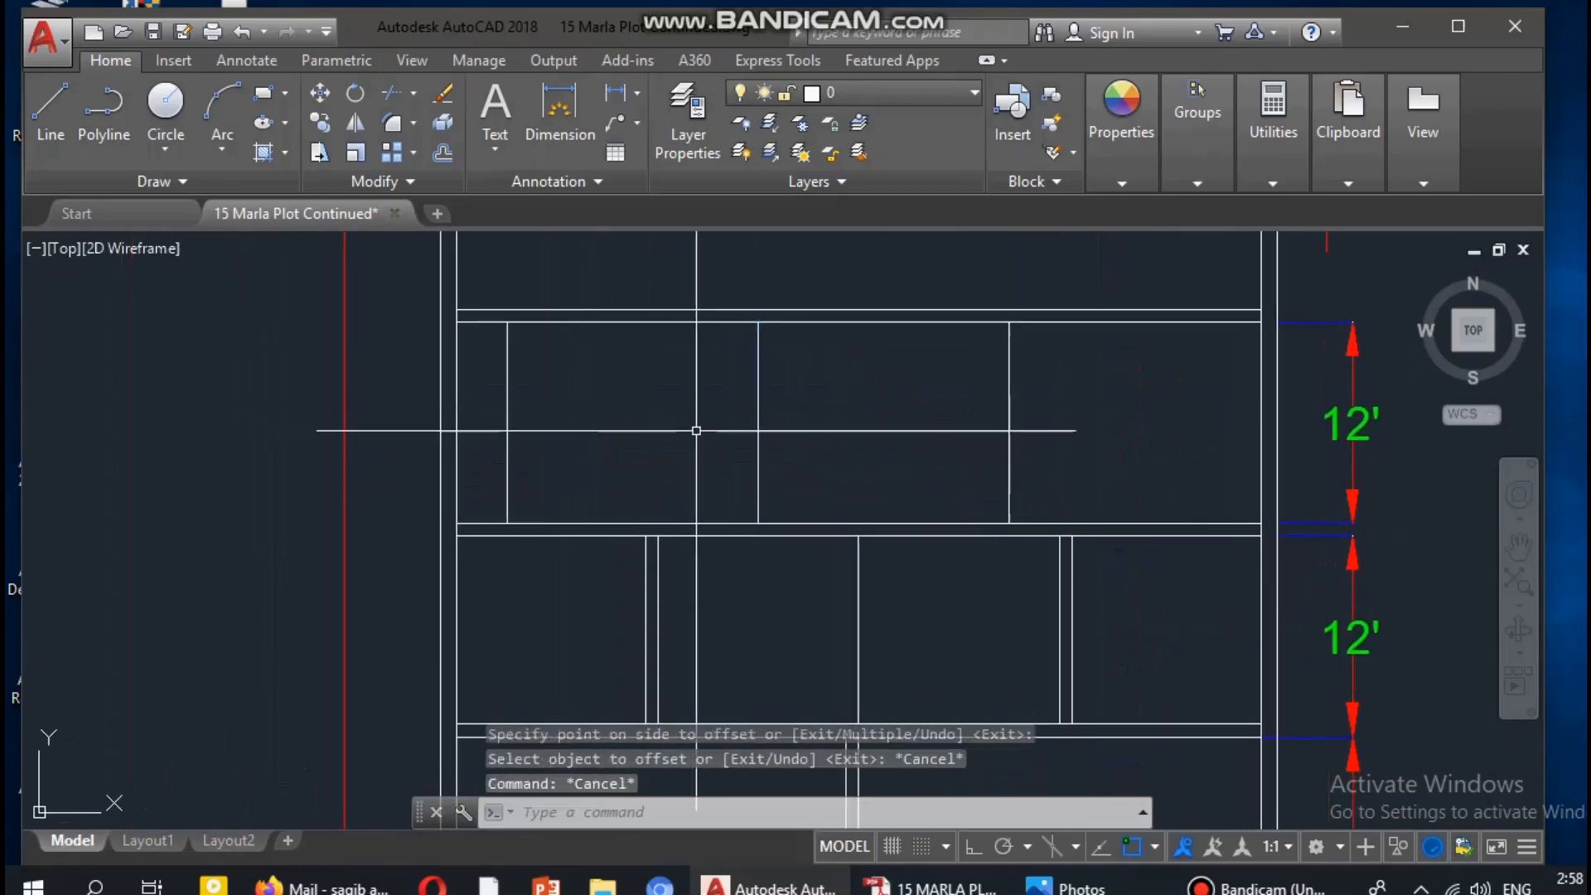
# Switch to Adobe Reader to check the bedroom layout in the PDF plan, and return to AutoCAD to compare the drawn partitions
pyautogui.click(941, 883)
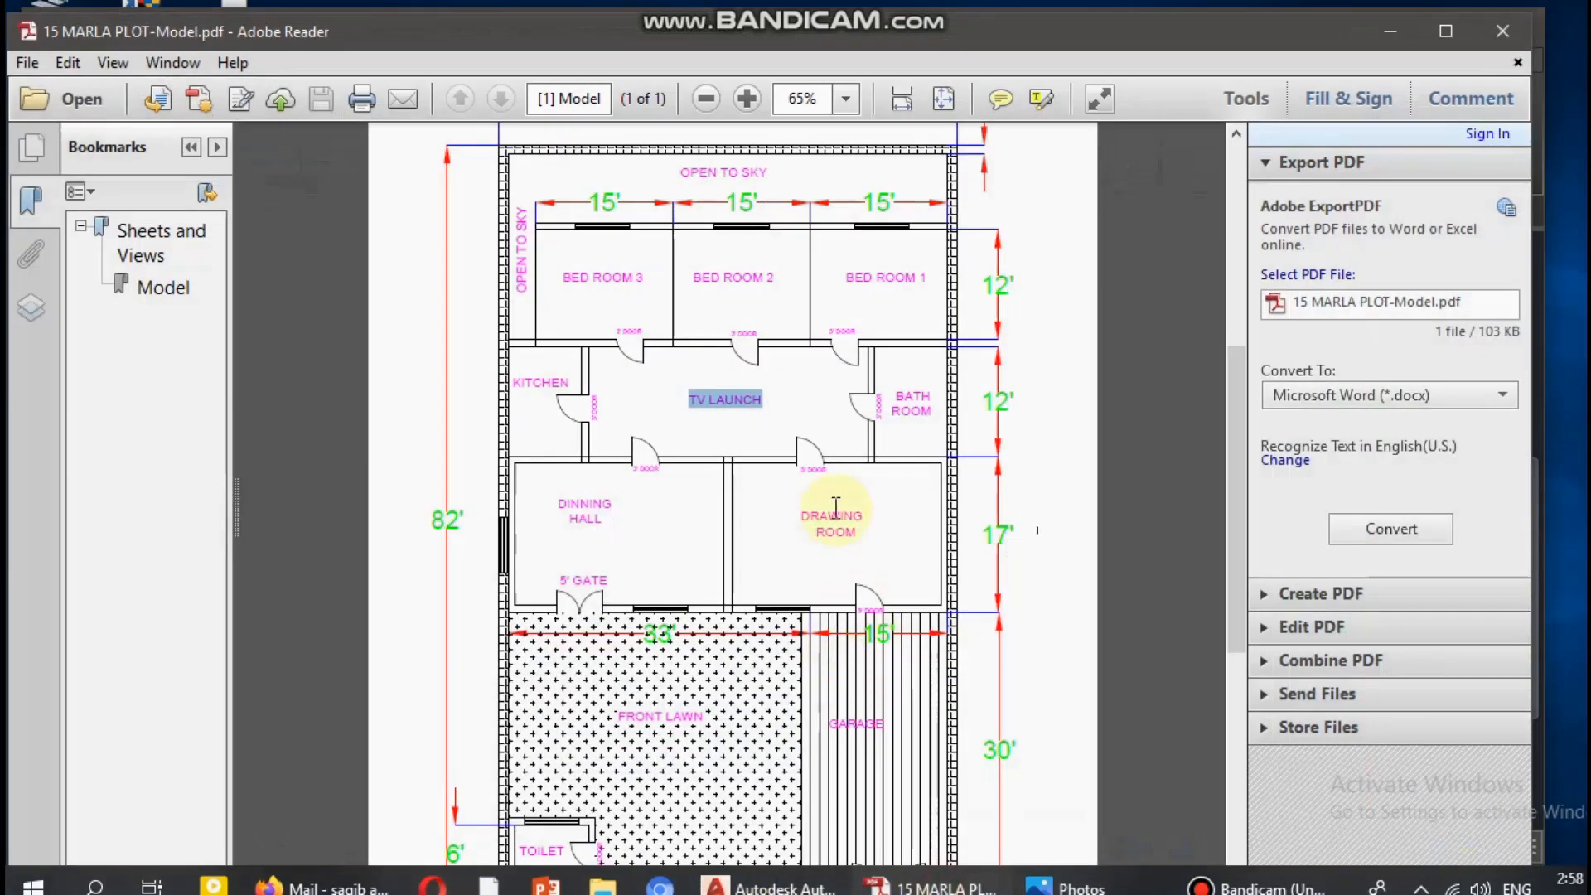
pyautogui.click(1397, 32)
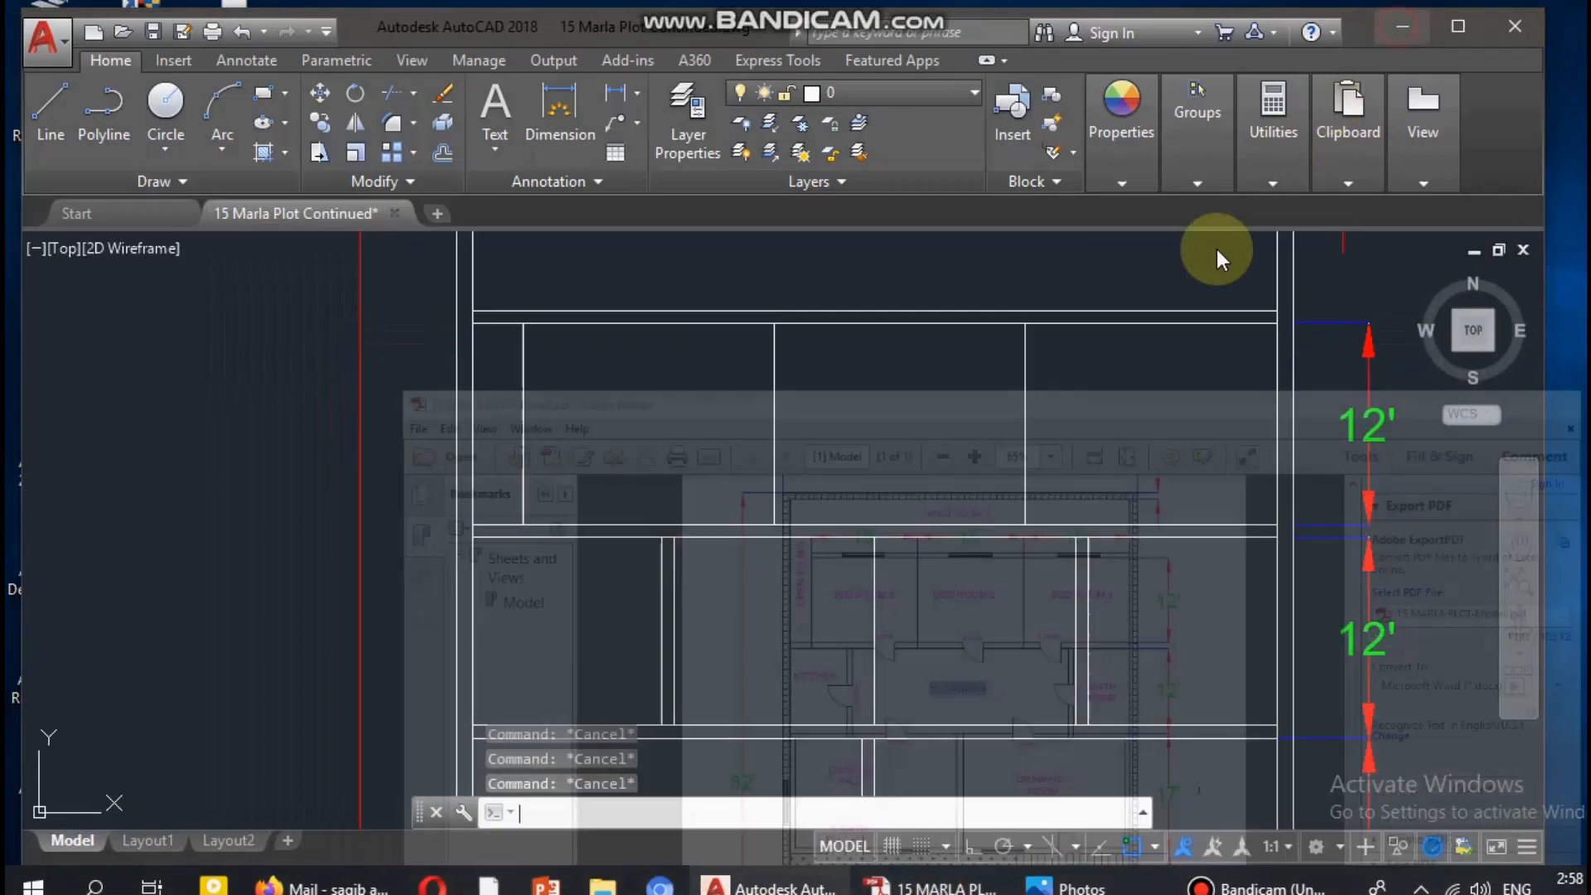
pyautogui.scroll(-3, 941, 356)
pyautogui.moveTo(942, 355); pyautogui.dragTo(924, 282, button='middle')
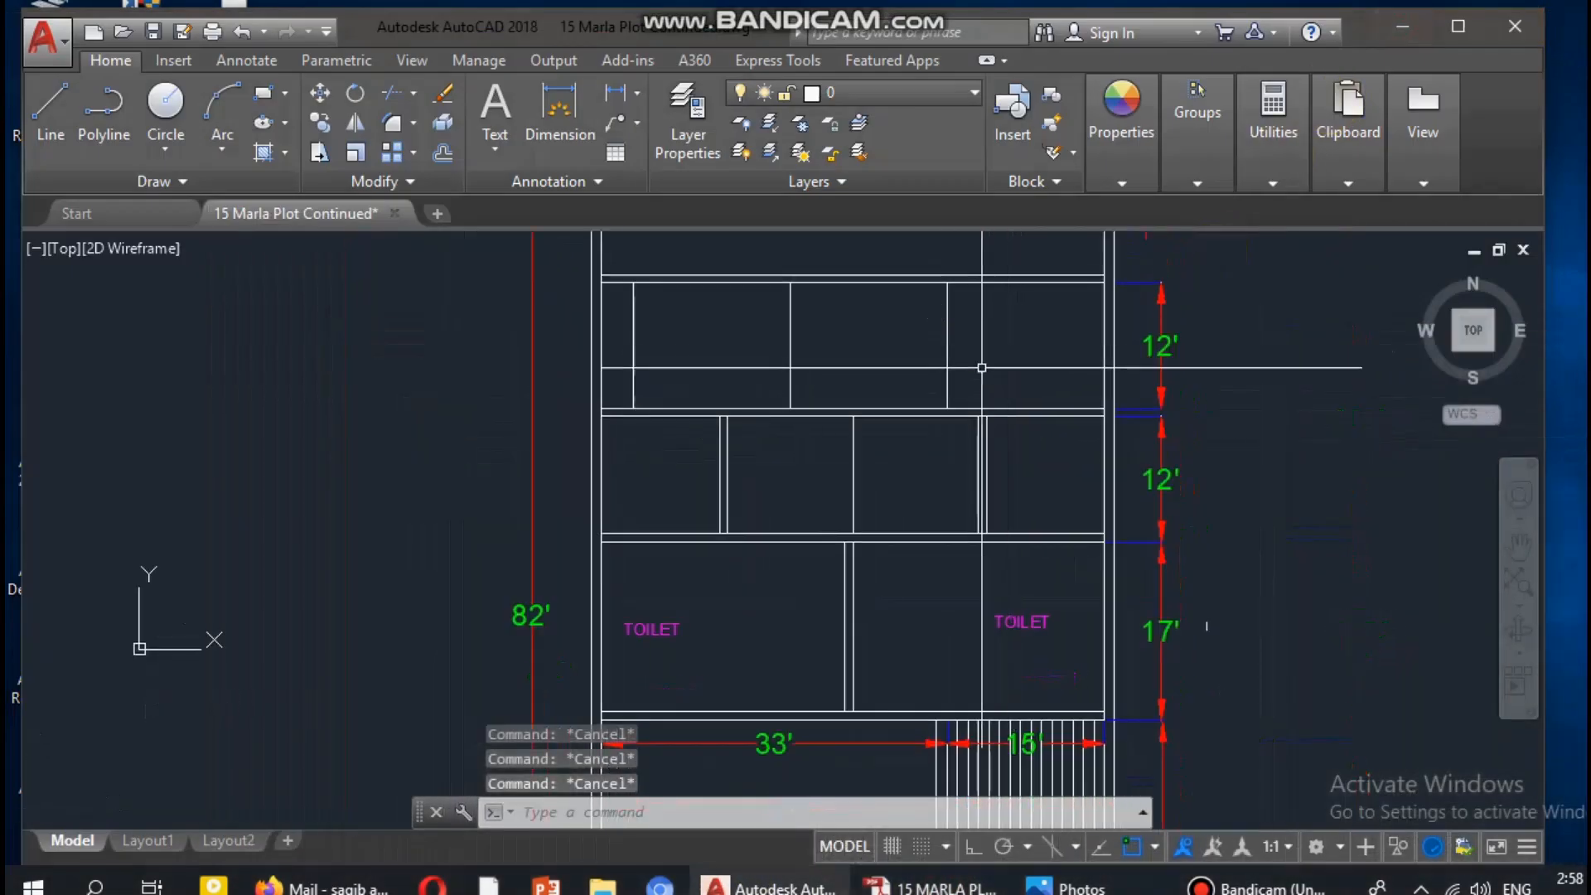
pyautogui.scroll(-2, 984, 369)
pyautogui.moveTo(981, 376); pyautogui.dragTo(987, 299, button='middle')
# Examine the labelled rooms across the whole floor plan, from the bedrooms down to the front lawn, garage and toilet
pyautogui.scroll(2, 967, 444)
pyautogui.moveTo(952, 467); pyautogui.dragTo(958, 396, button='middle')
pyautogui.moveTo(953, 462); pyautogui.dragTo(990, 390, button='middle')
pyautogui.moveTo(881, 486); pyautogui.dragTo(868, 446, button='middle')
pyautogui.scroll(2, 903, 261)
pyautogui.moveTo(896, 253); pyautogui.dragTo(895, 448, button='middle')
pyautogui.scroll(-2, 955, 412)
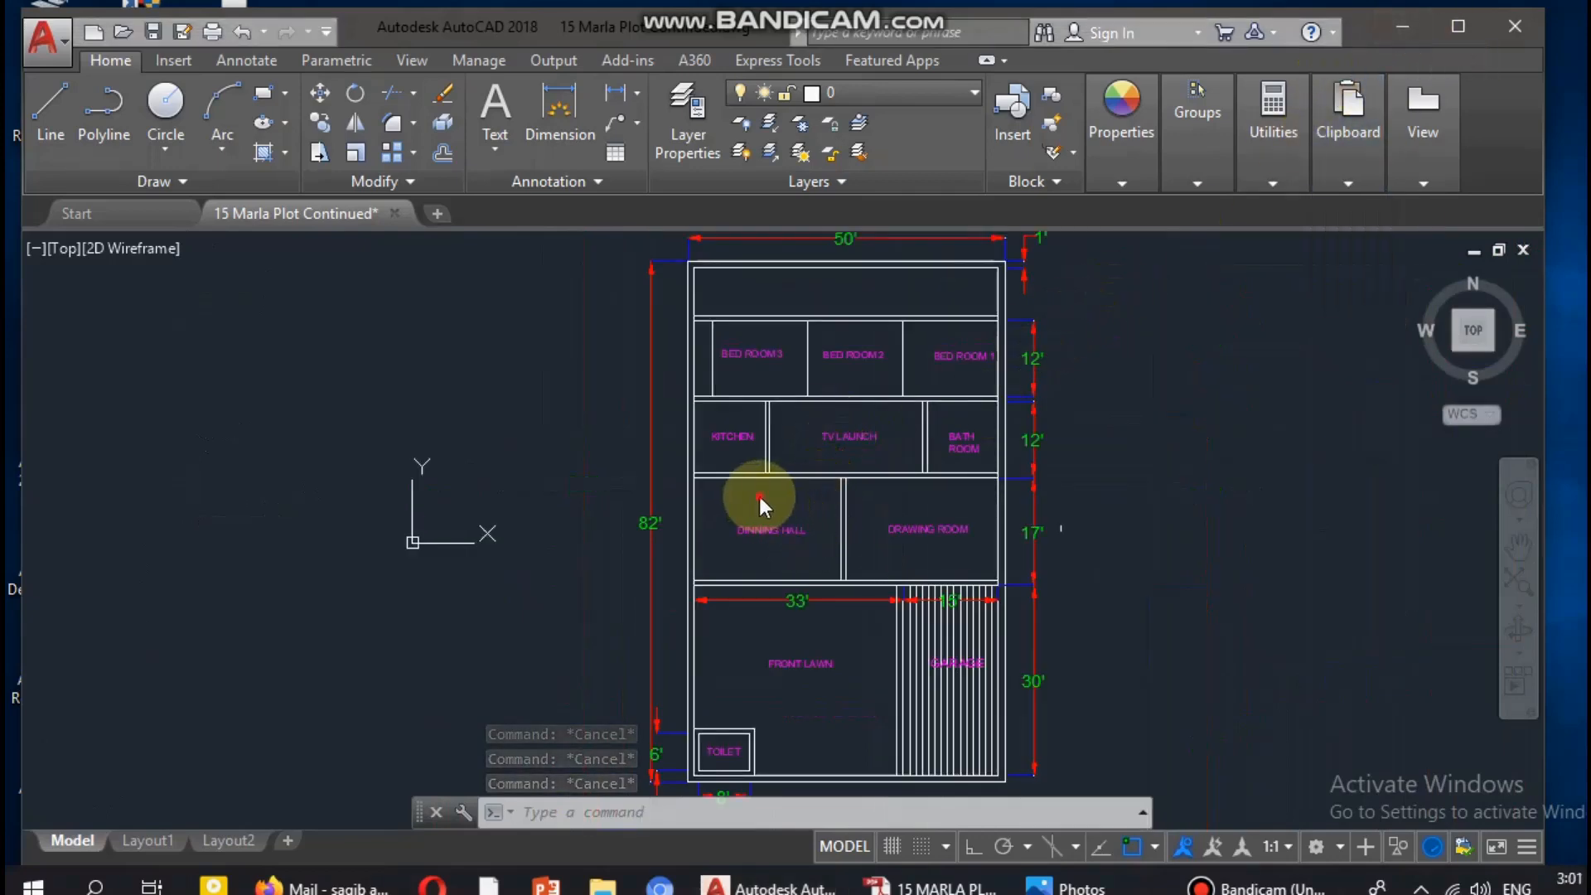
pyautogui.scroll(3, 760, 498)
pyautogui.scroll(-4, 787, 391)
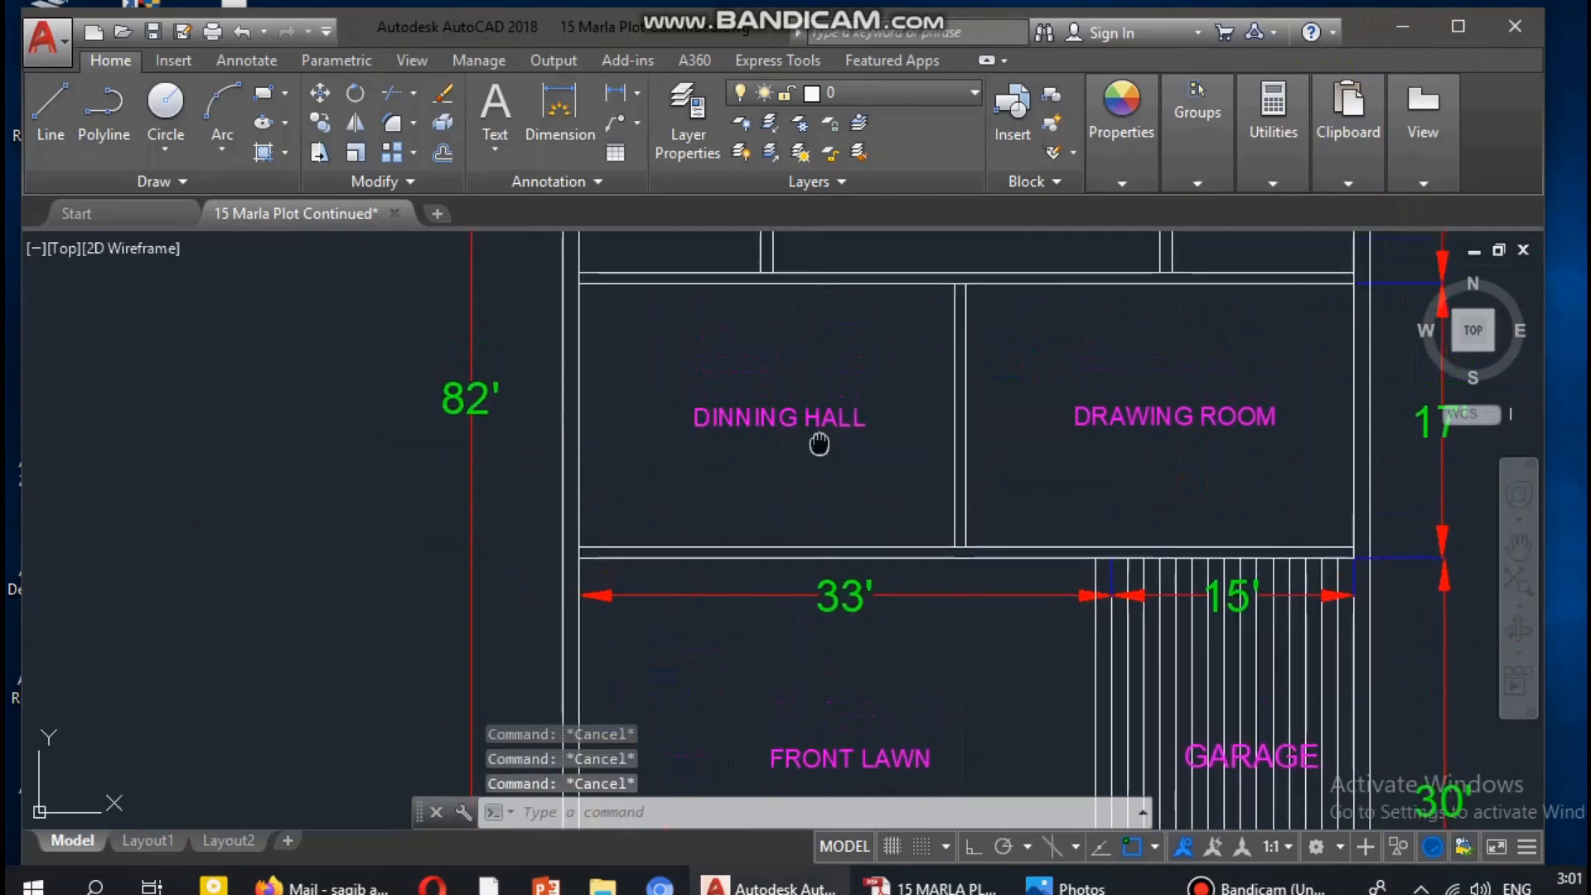
pyautogui.scroll(3, 824, 515)
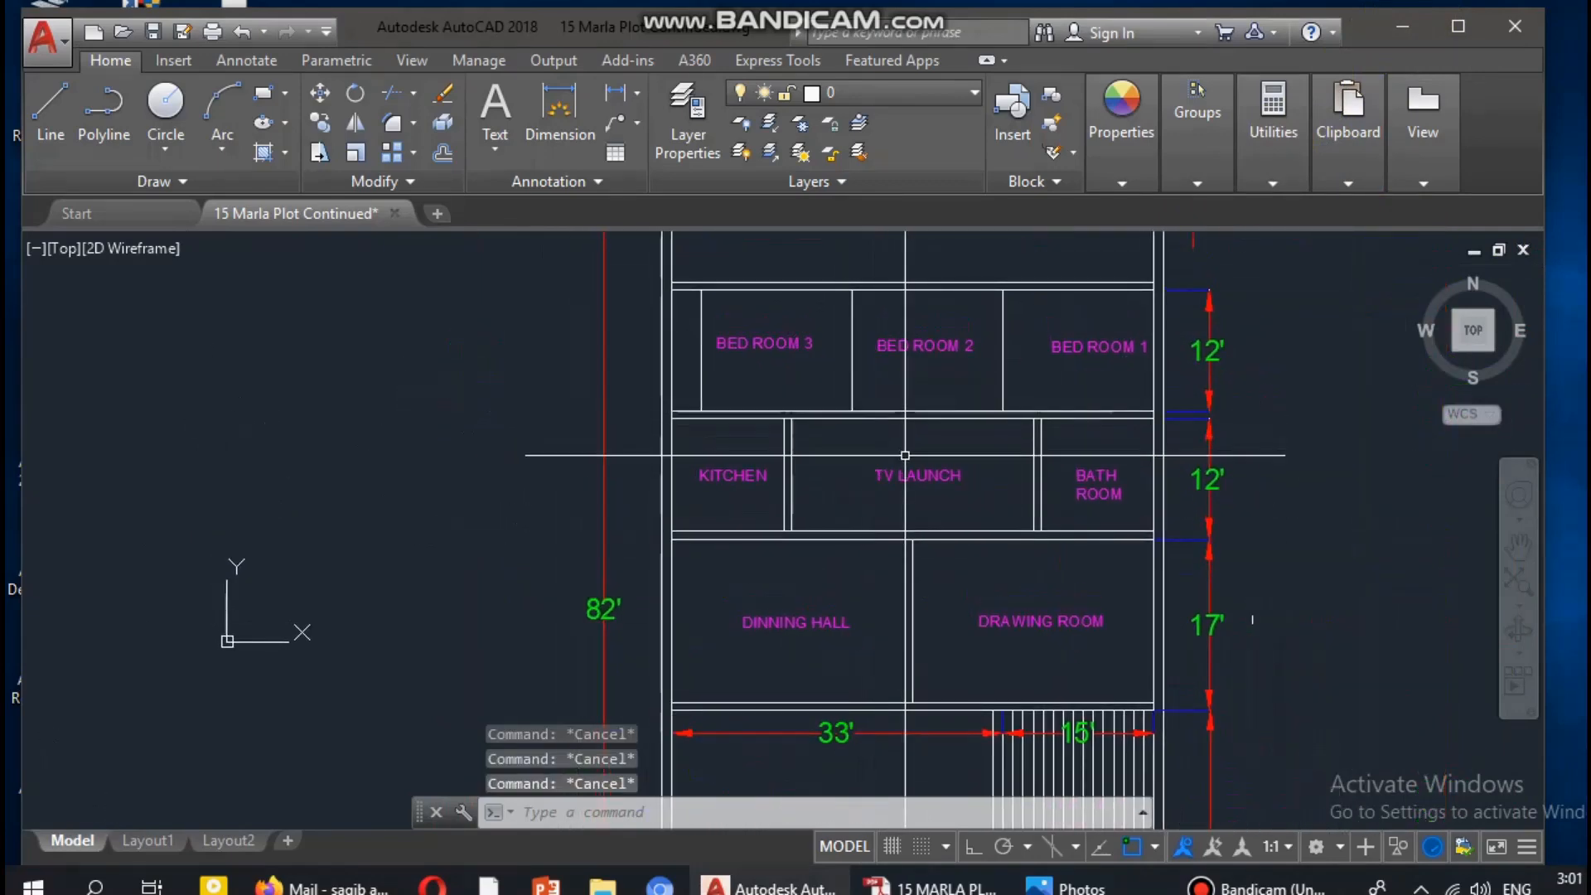
pyautogui.moveTo(904, 453)
pyautogui.mouseDown(button='middle')
pyautogui.moveTo(917, 363)
pyautogui.moveTo(904, 253)
pyautogui.mouseUp(button='middle')
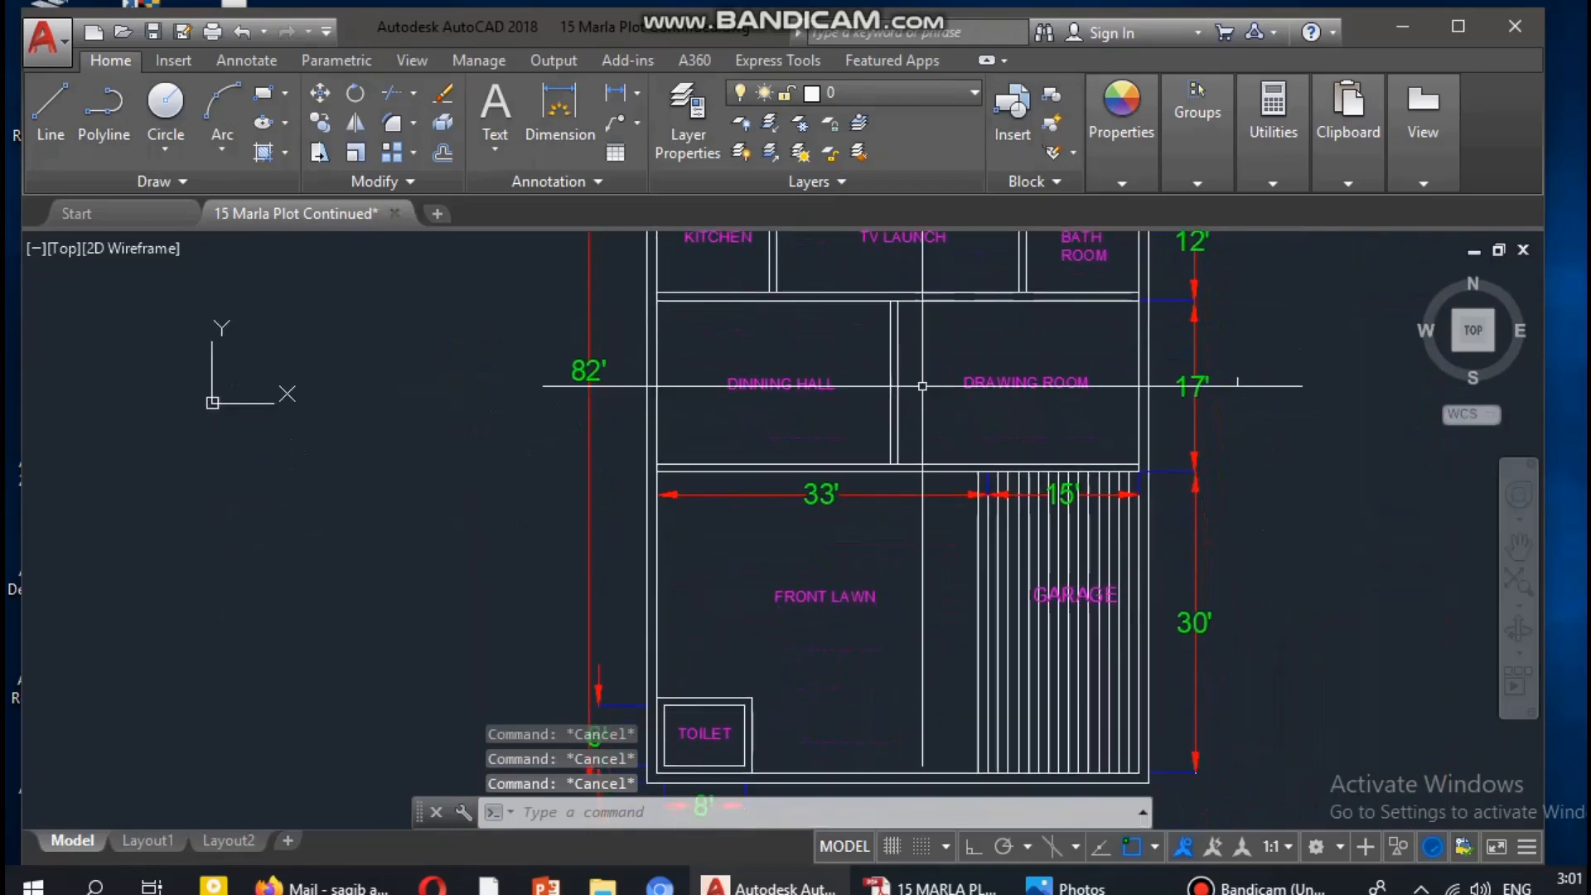
pyautogui.moveTo(917, 480); pyautogui.dragTo(917, 363, button='middle')
# Check the OPEN TO SKY strip in the PDF plan, and draw a vertical line along BED ROOM 3's left side, extending past the double wall above
pyautogui.click(929, 888)
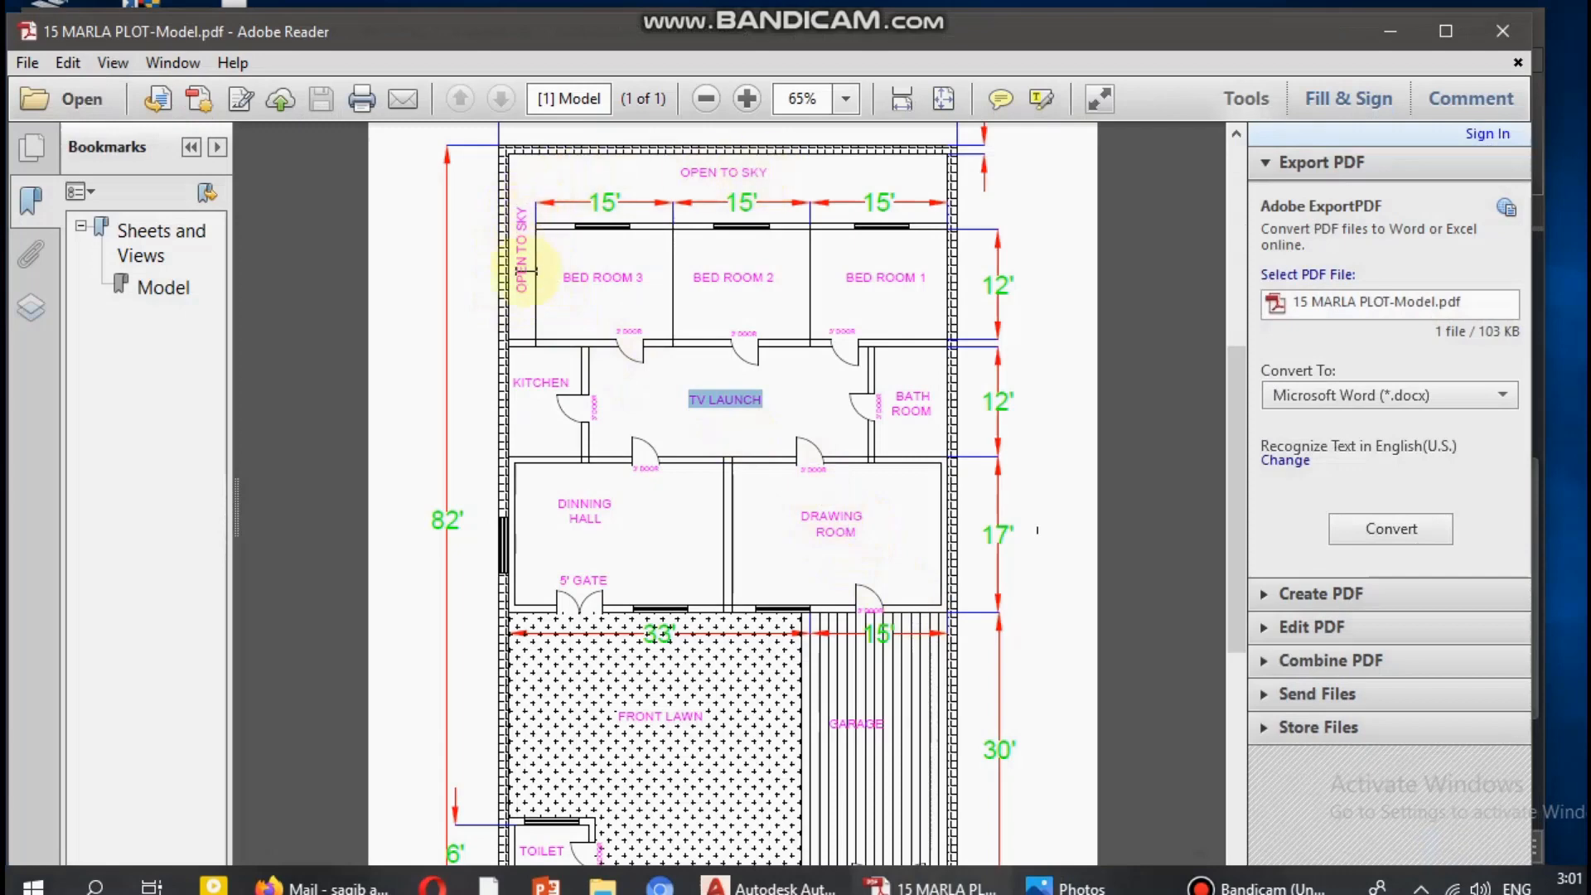
pyautogui.hotkey('alt', 'Tab')
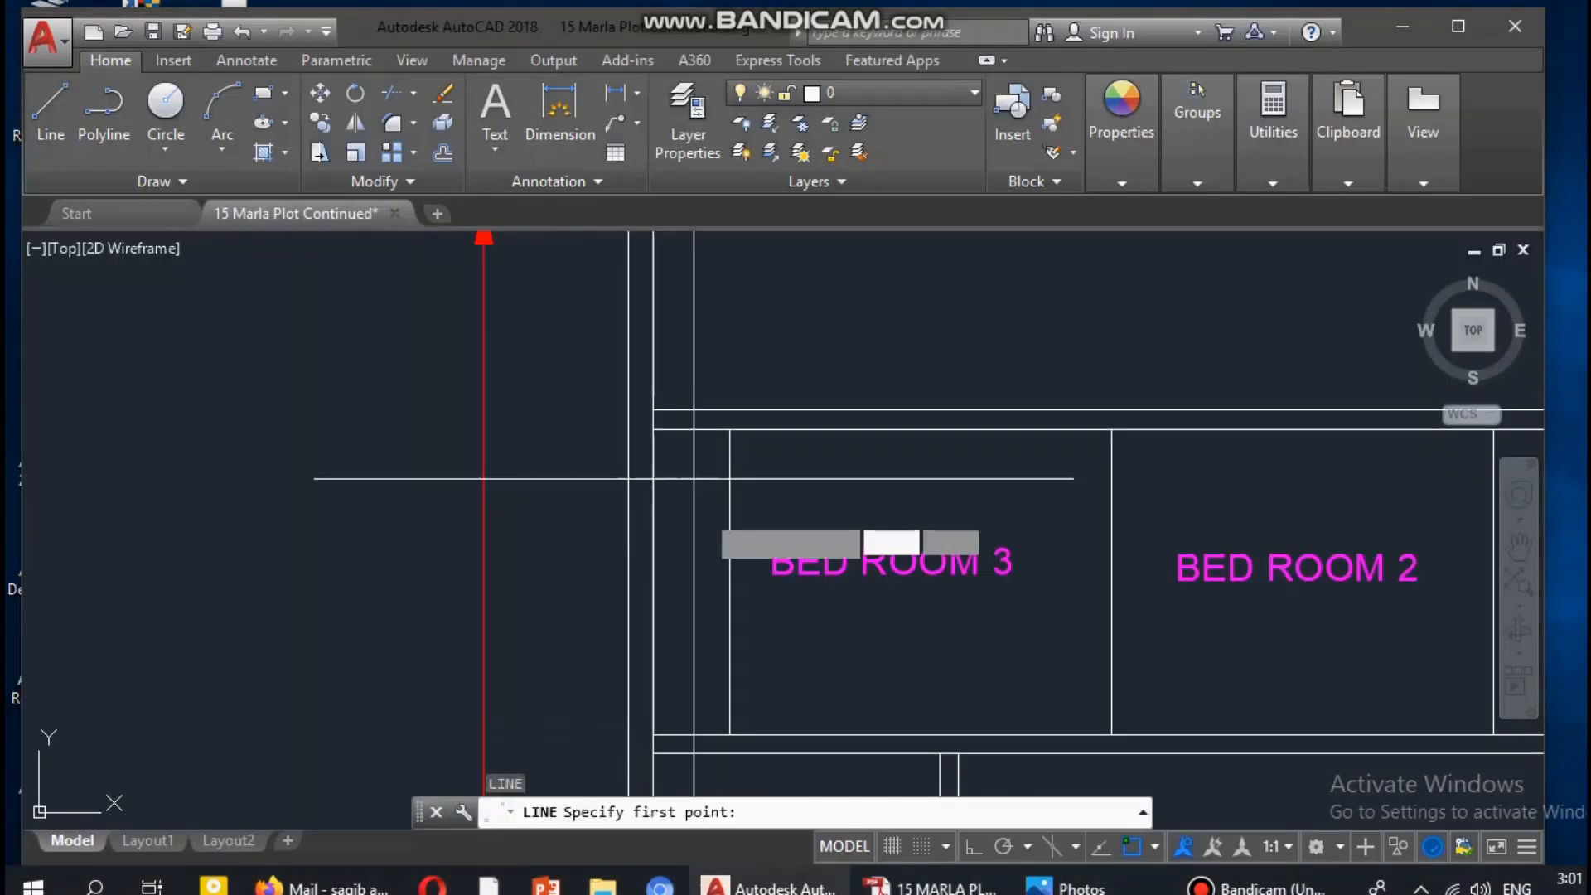
pyautogui.click(730, 735)
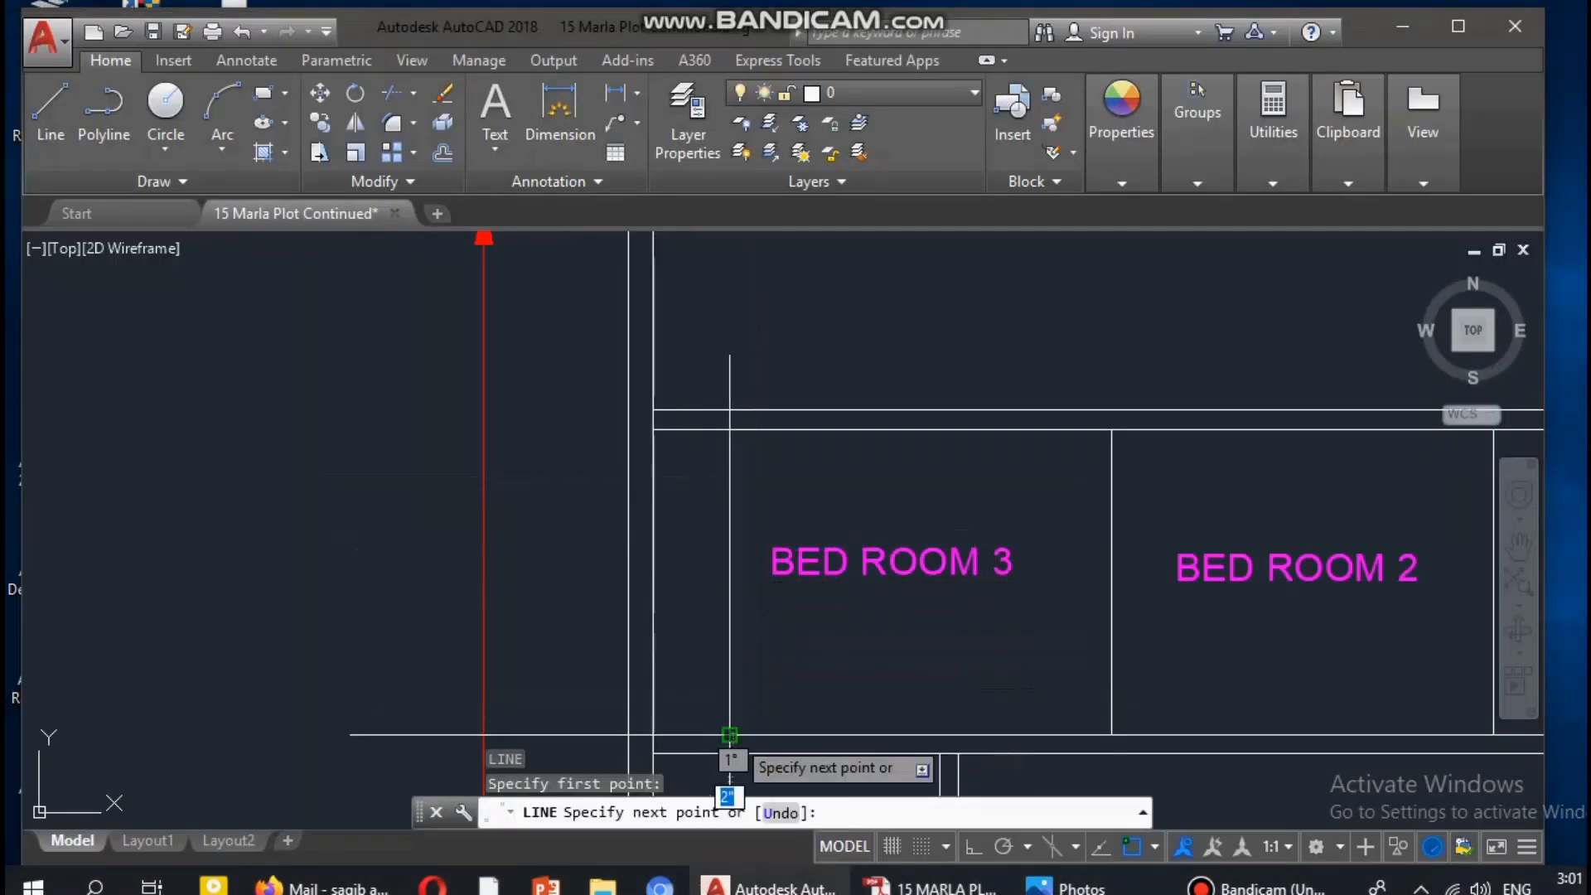
pyautogui.click(729, 380)
pyautogui.press('Escape')
pyautogui.moveTo(685, 479); pyautogui.dragTo(712, 453, button='middle')
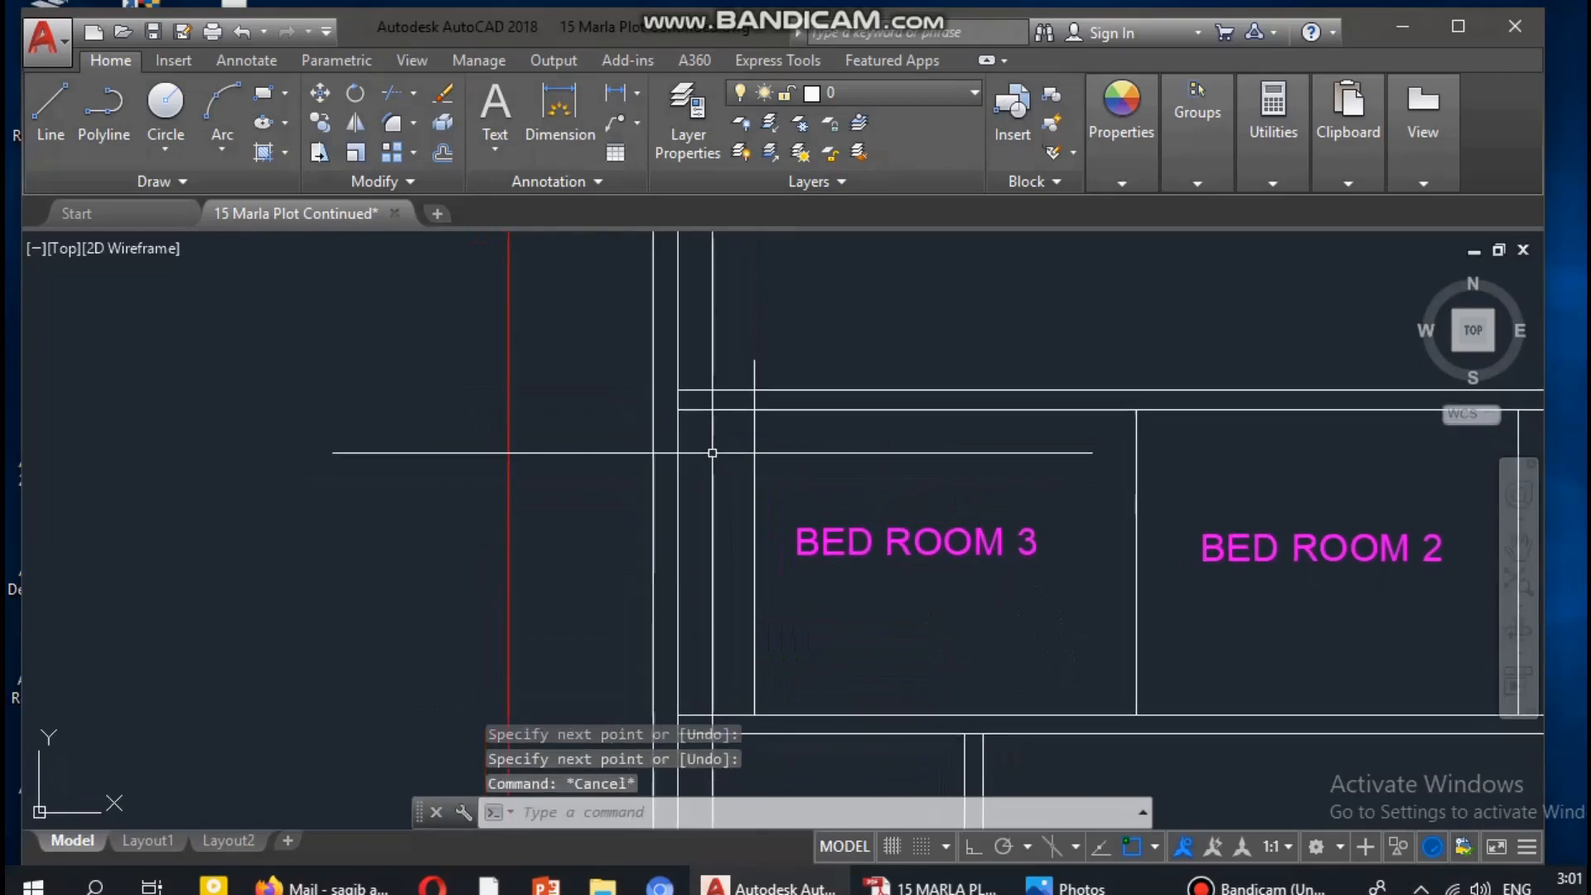
# Trim the two horizontal wall lines above BED ROOM 3 where they cross the narrow strip beside the outer wall
pyautogui.press('Return')
pyautogui.press('Return')
pyautogui.click(721, 370)
pyautogui.click(704, 433)
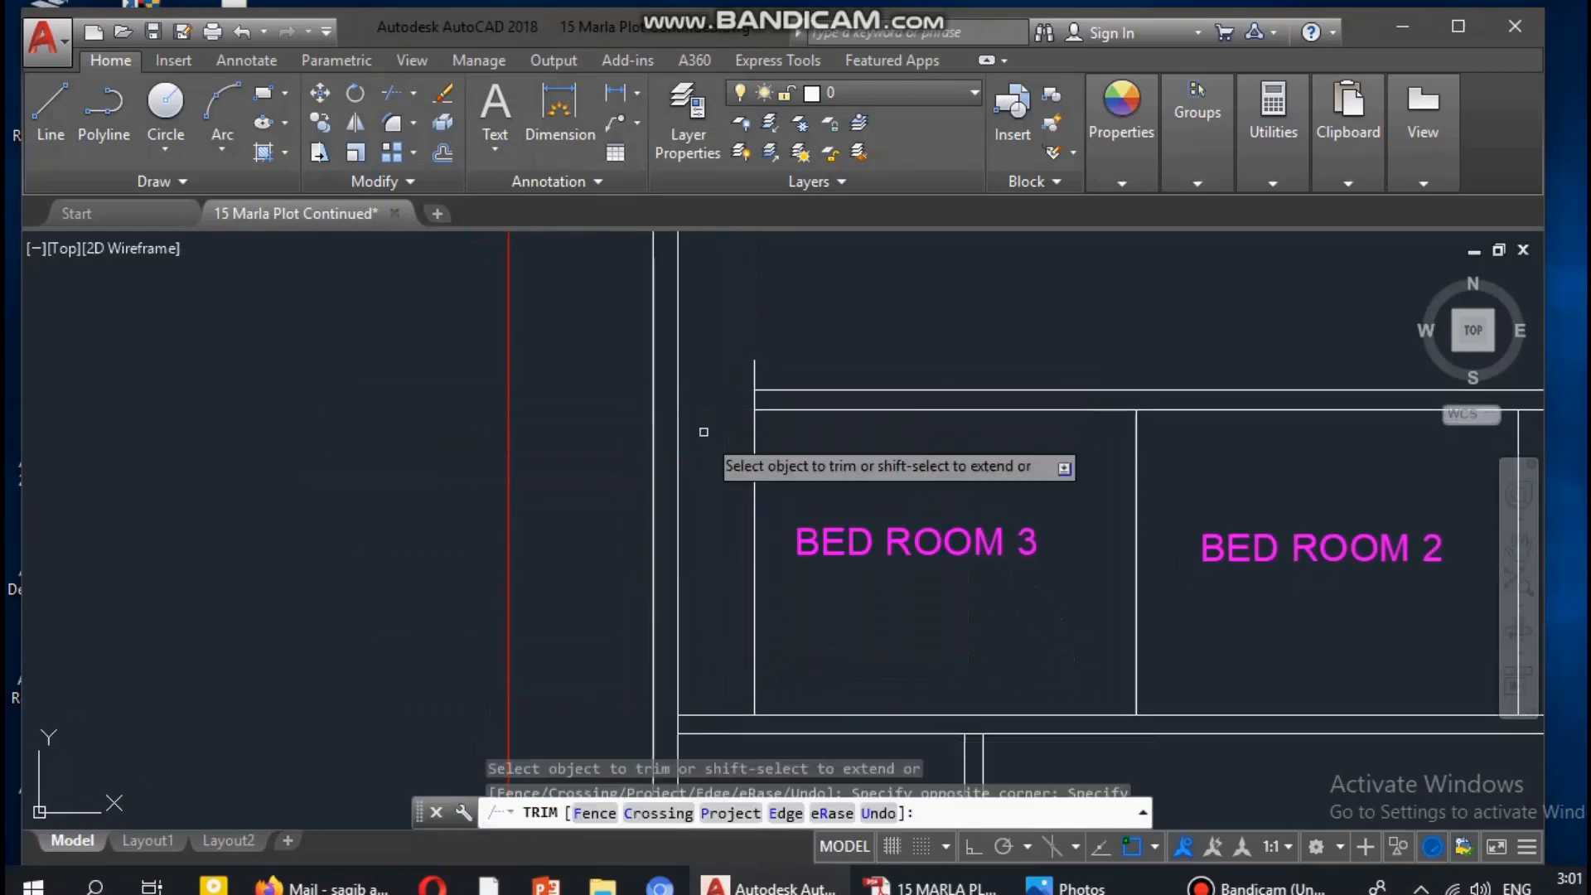
pyautogui.press('Escape')
pyautogui.press('Escape')
pyautogui.press('Escape')
pyautogui.scroll(-4, 880, 426)
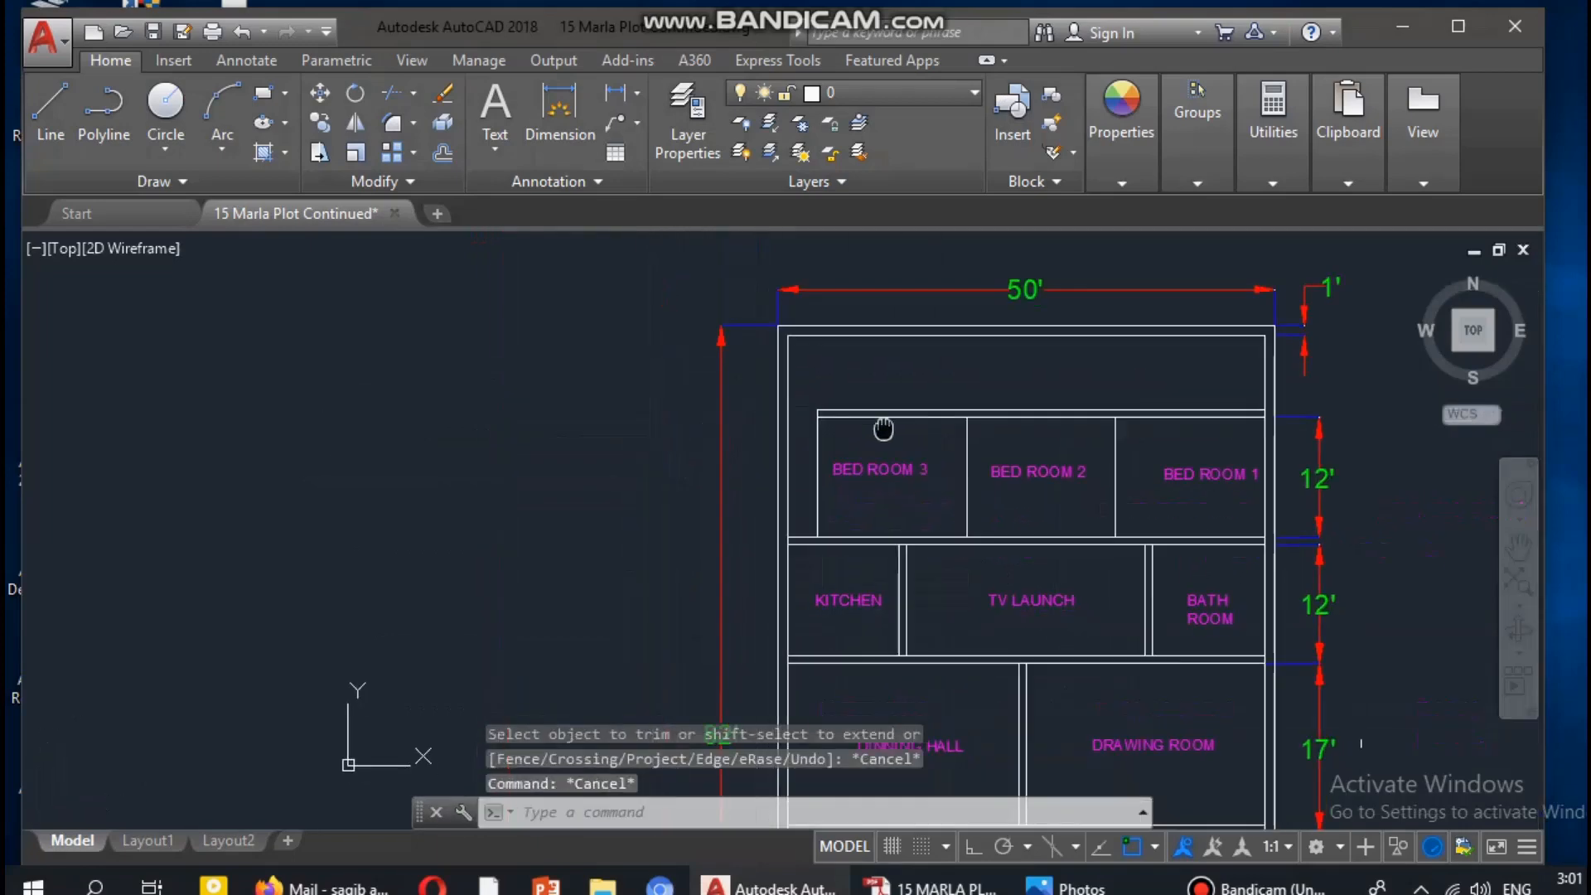
# Copy the BED ROOM 2 label into the empty space above the bedrooms
pyautogui.moveTo(881, 425)
pyautogui.mouseDown(button='middle')
pyautogui.moveTo(874, 450)
pyautogui.moveTo(824, 427)
pyautogui.mouseUp(button='middle')
pyautogui.write('COPY')
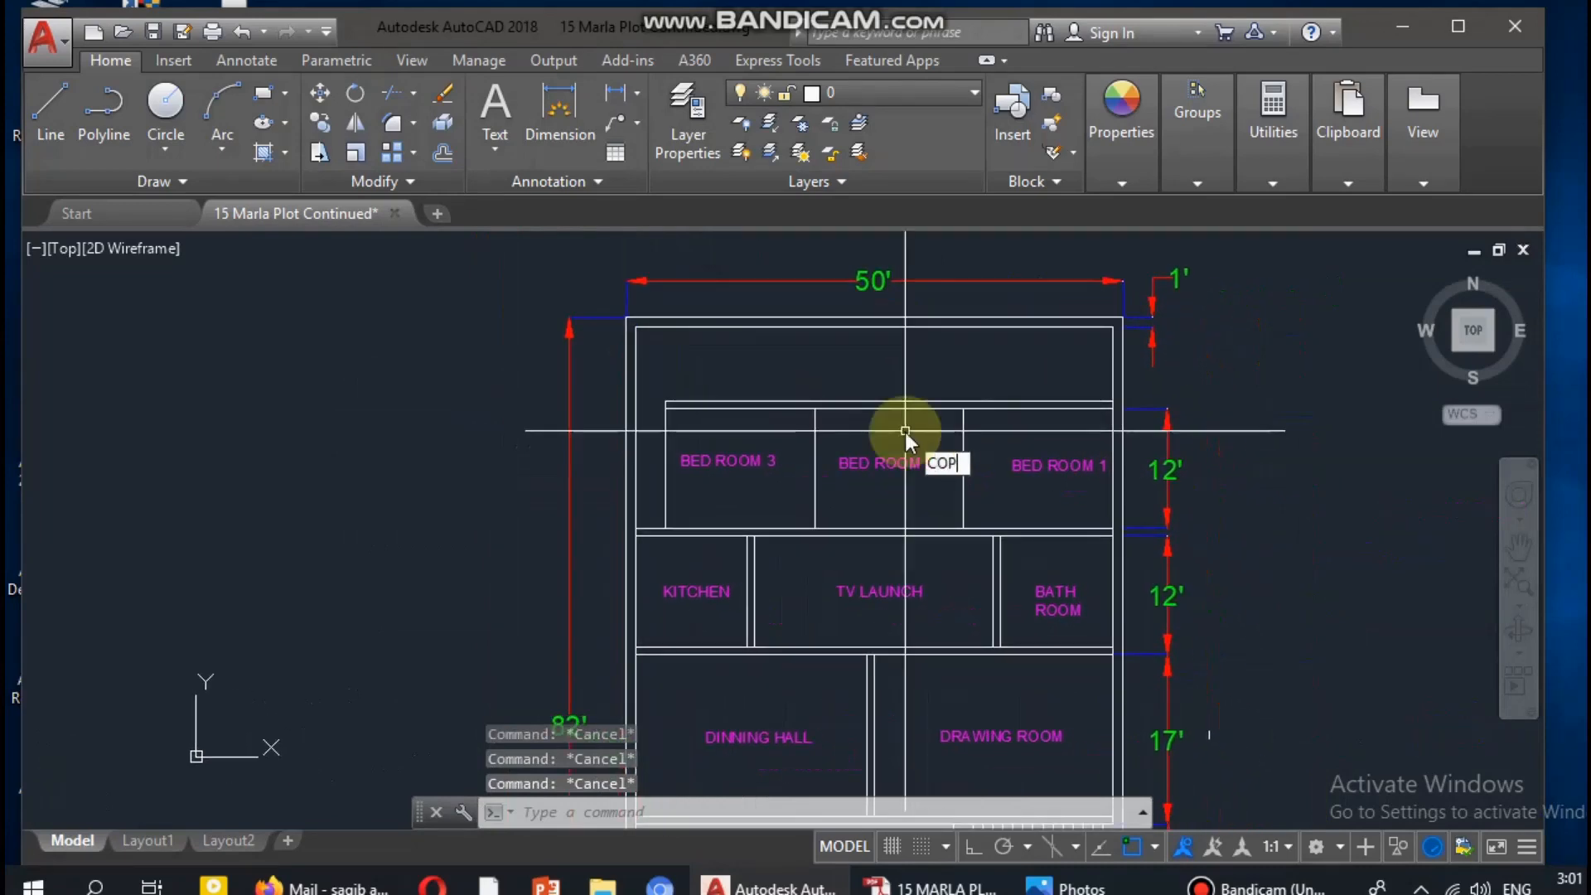
pyautogui.press('Return')
pyautogui.scroll(2, 905, 431)
pyautogui.click(922, 436)
pyautogui.click(895, 496)
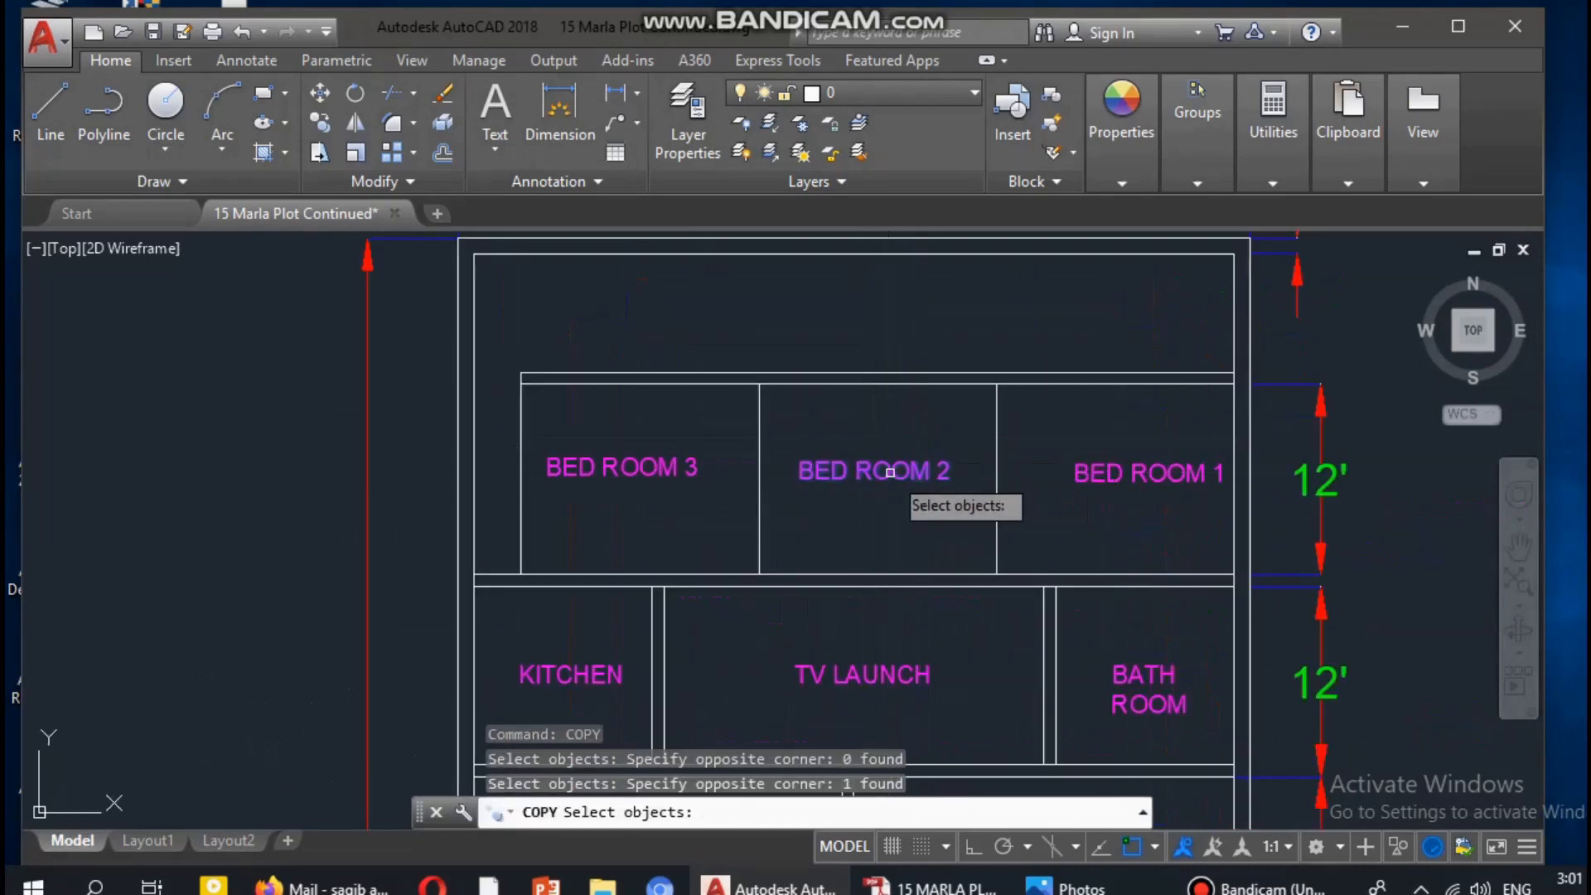
pyautogui.press('Return')
pyautogui.click(808, 468)
pyautogui.click(786, 307)
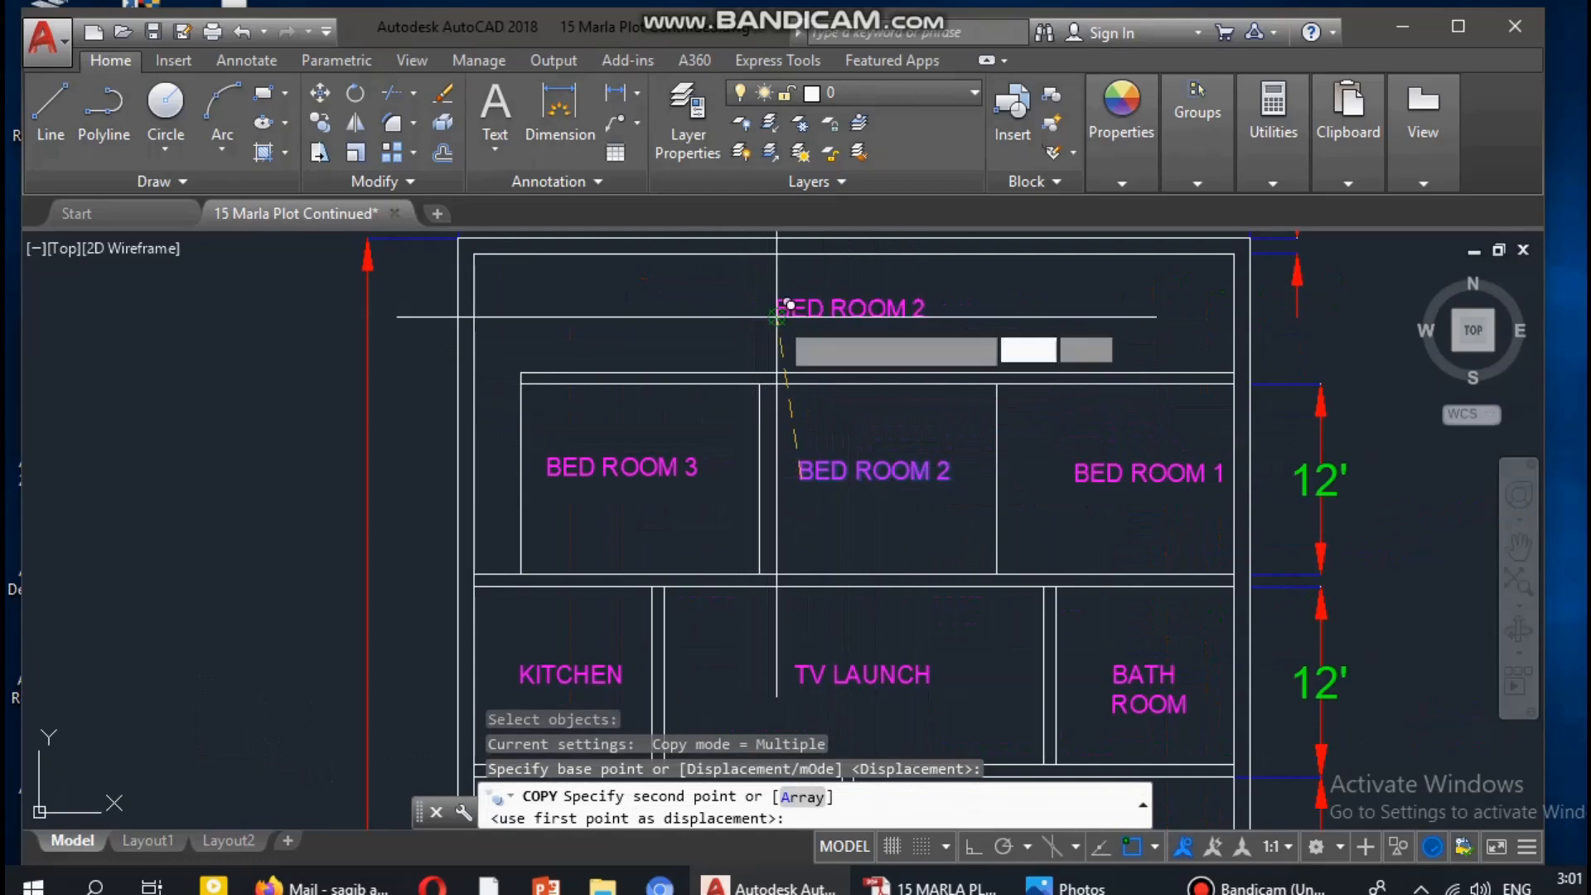
pyautogui.press('Escape')
pyautogui.press('Escape')
# Change the text of the copied label above the bedrooms to OPEN TO SKY
pyautogui.doubleClick(837, 317)
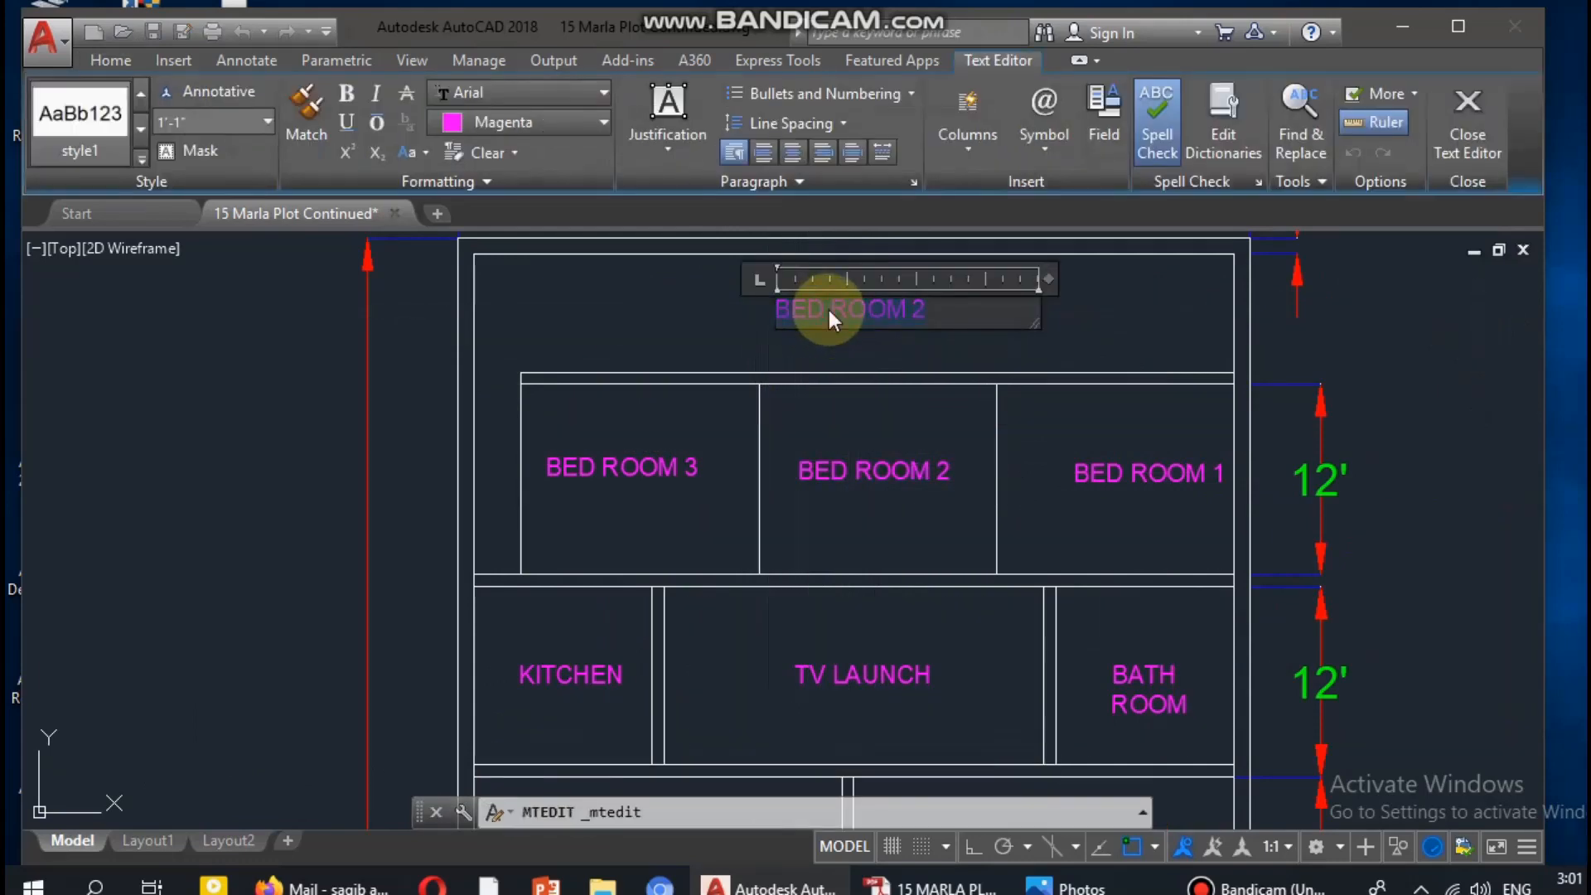
pyautogui.write('OPEN TO S')
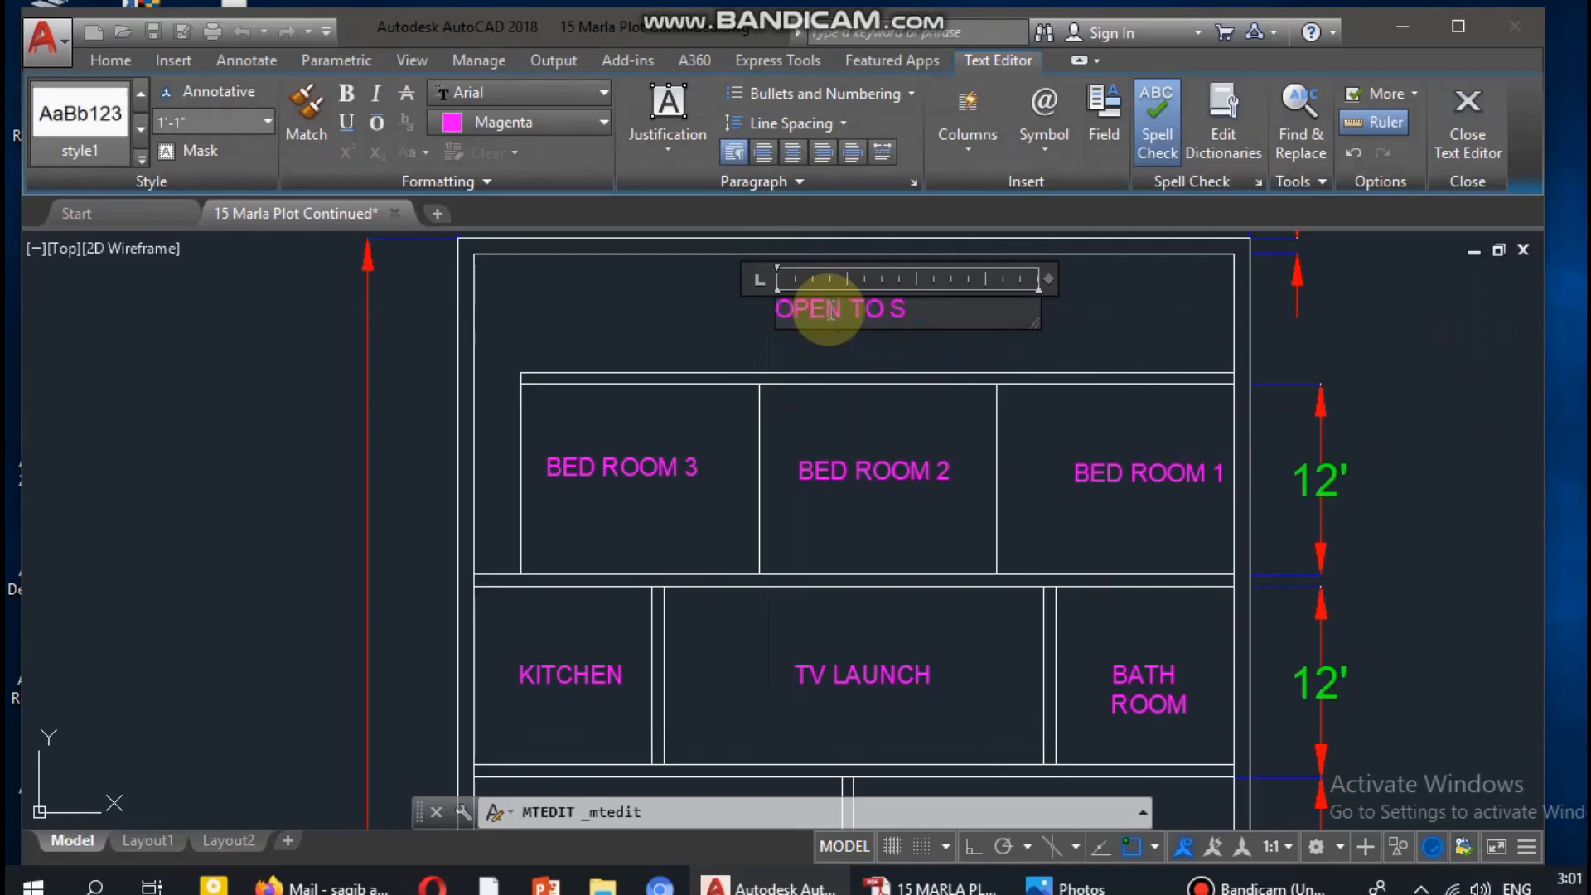
pyautogui.write('KY')
pyautogui.click(629, 486)
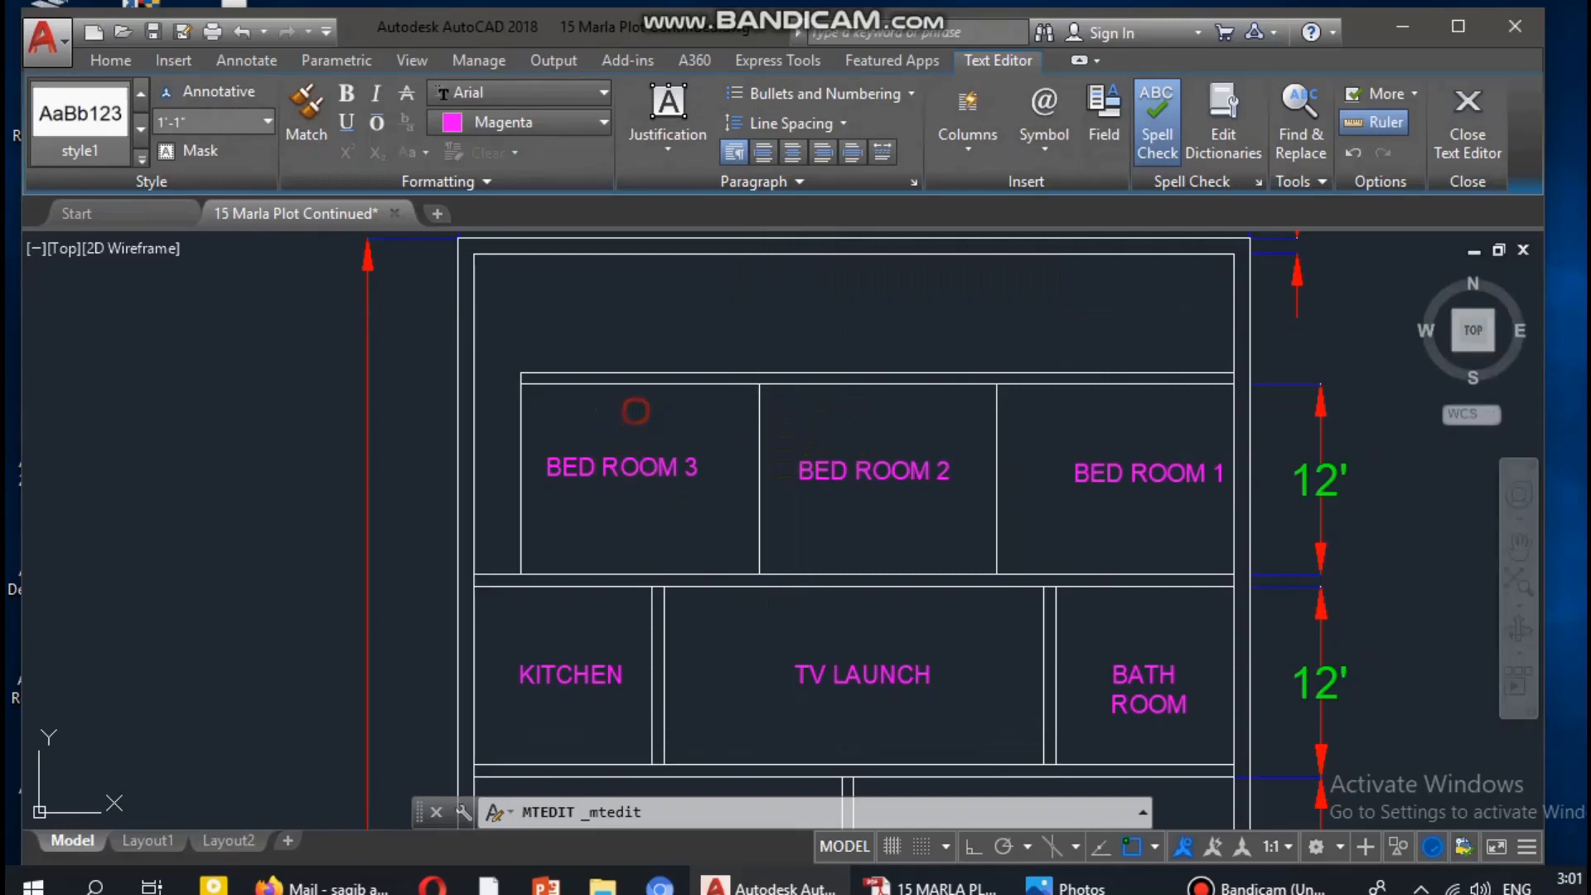
pyautogui.press('Escape')
pyautogui.press('Escape')
pyautogui.press('Escape')
# Compare with the PDF plan in Adobe Reader, and scale the OPEN TO SKY label in AutoCAD by a factor of 0.6 about its middle
pyautogui.click(960, 885)
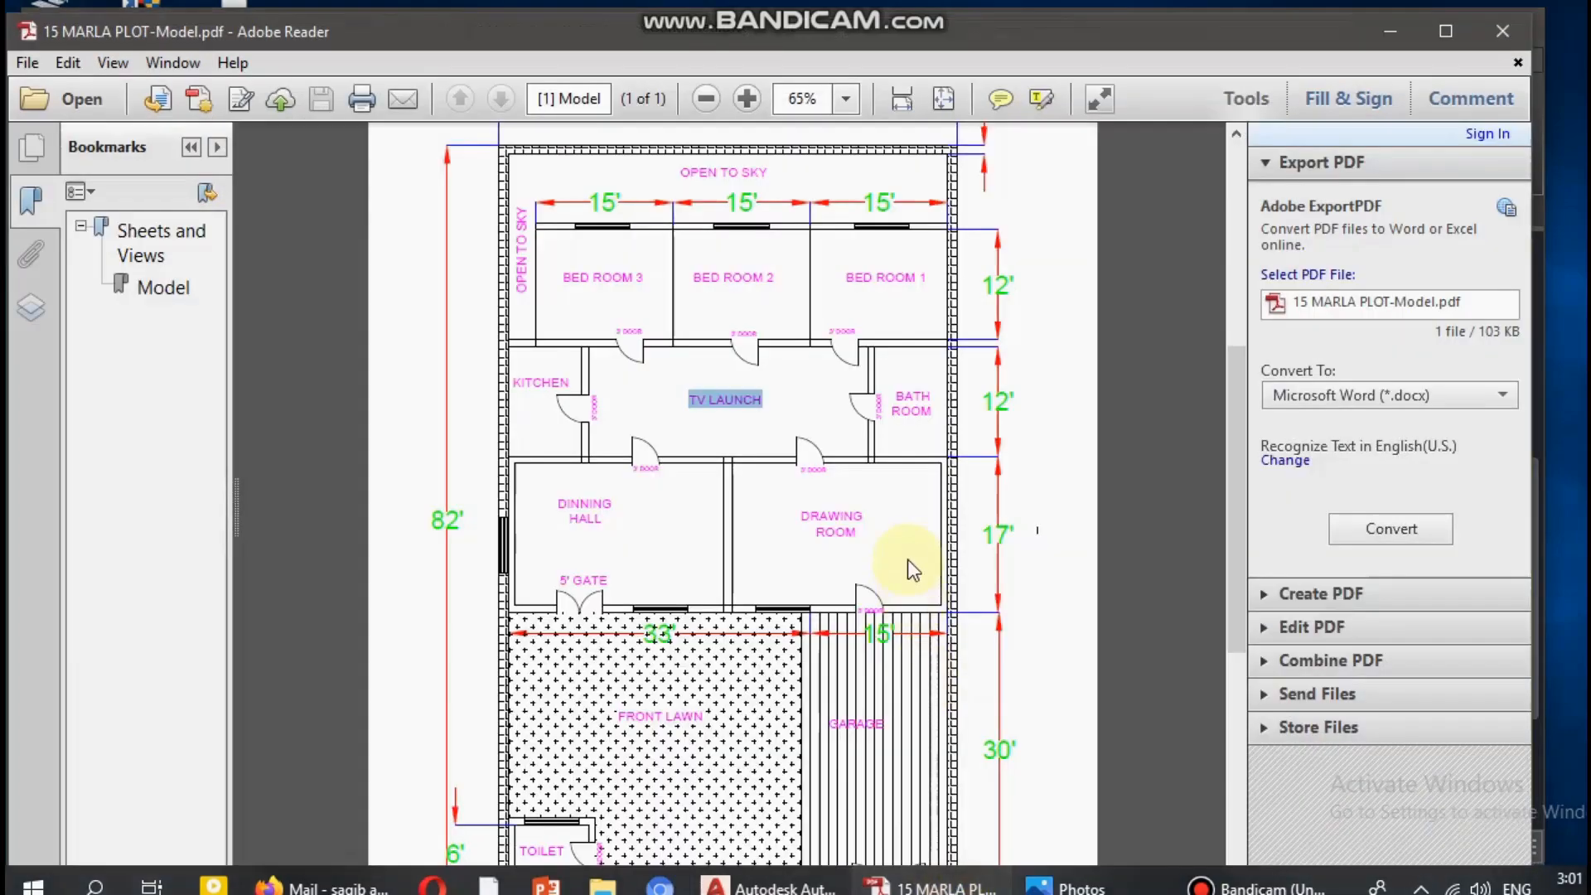
pyautogui.click(1402, 25)
pyautogui.scroll(2, 858, 337)
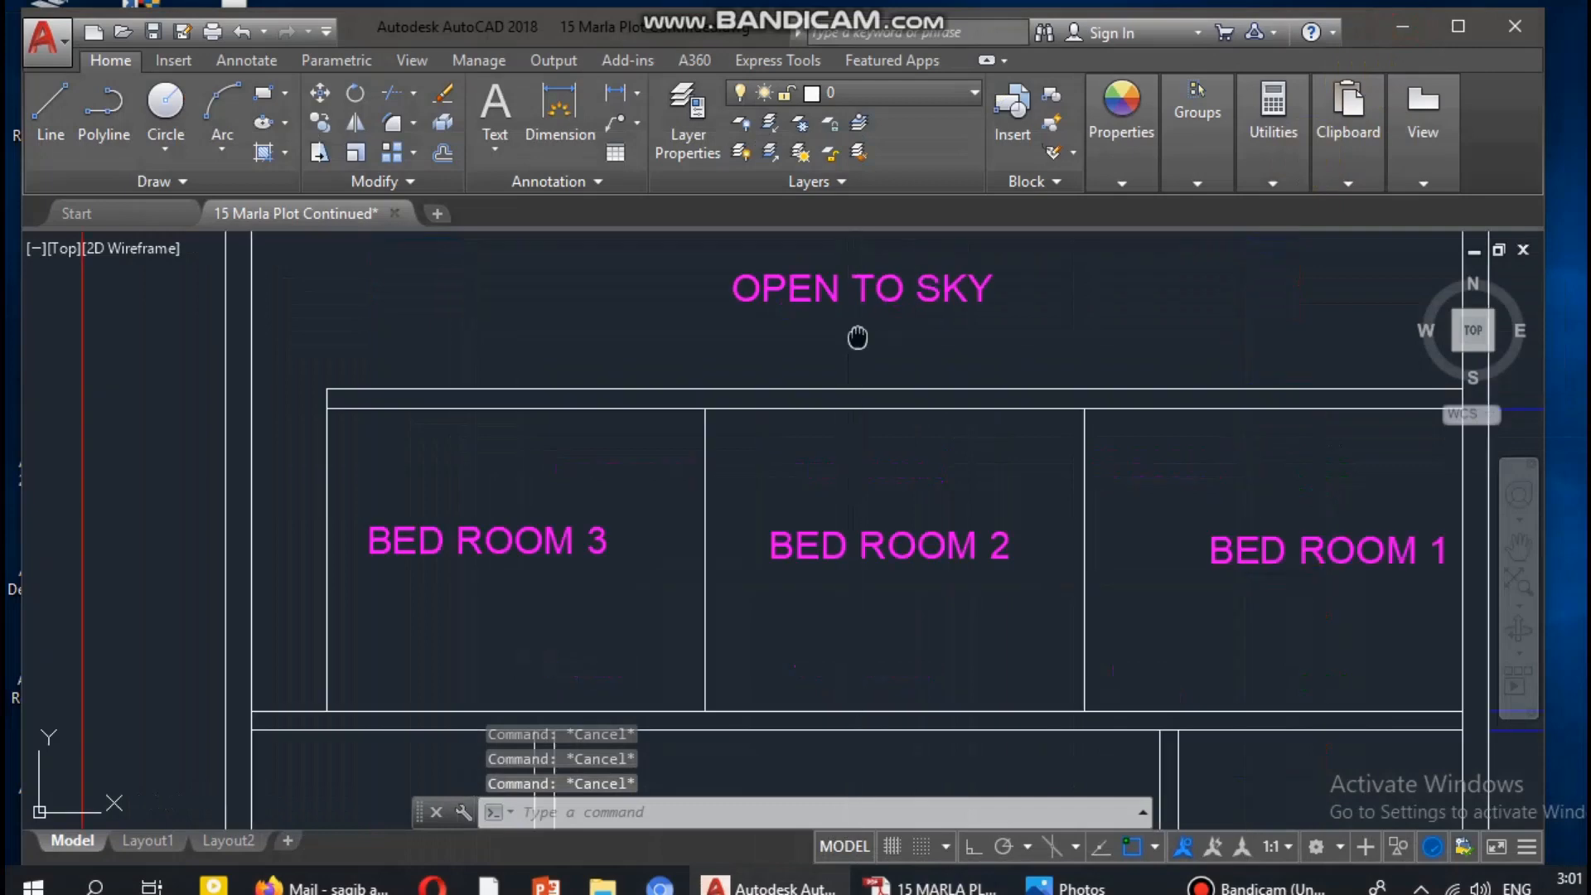
pyautogui.moveTo(858, 338); pyautogui.dragTo(848, 388, button='middle')
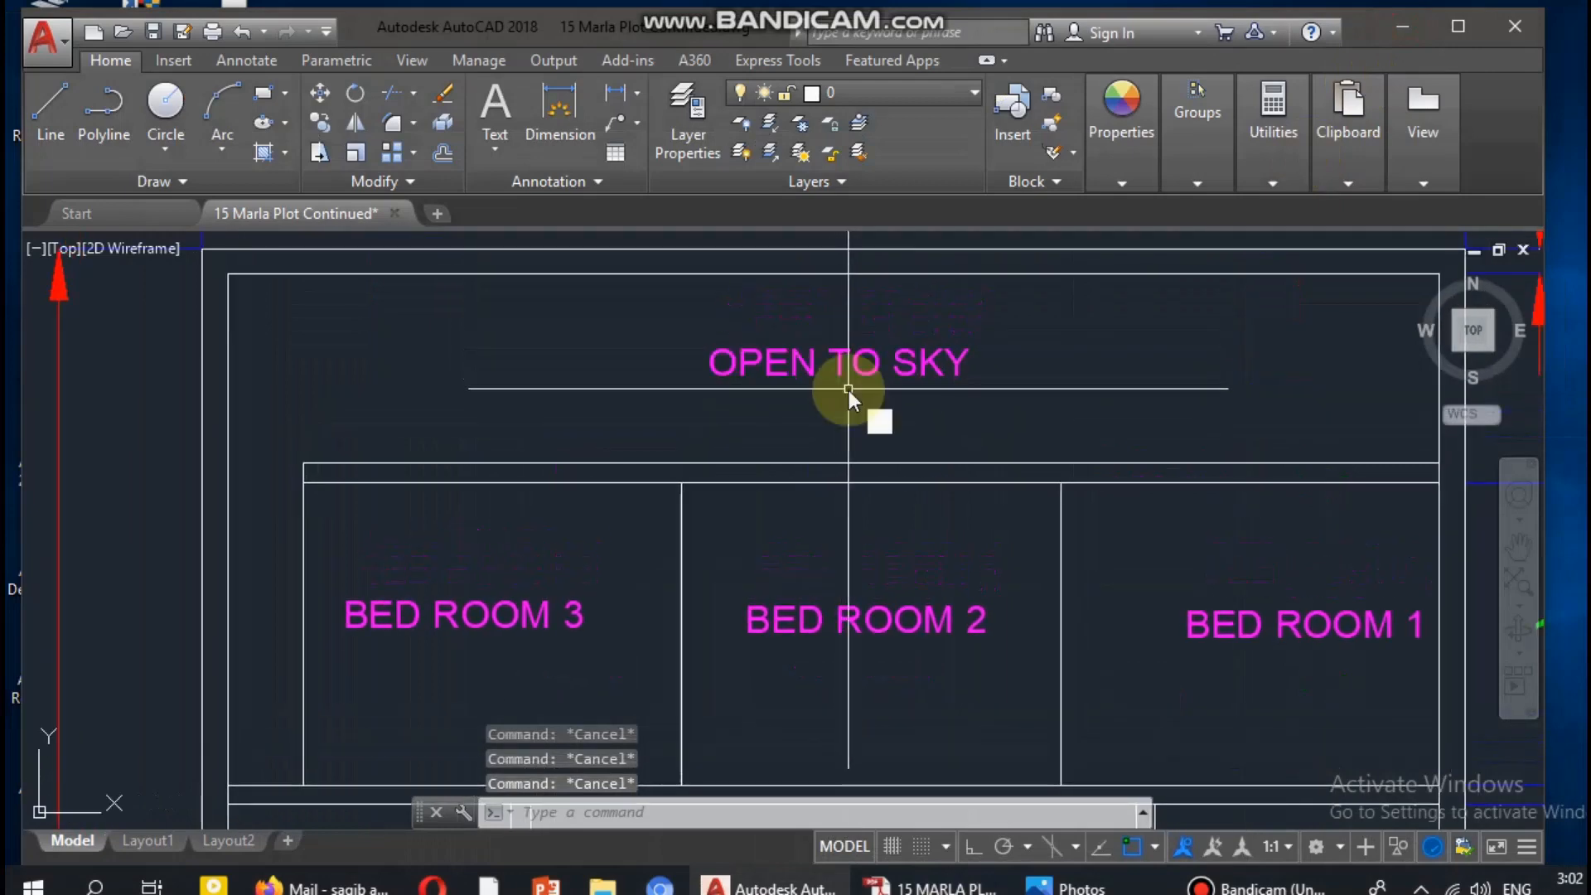
pyautogui.click(945, 448)
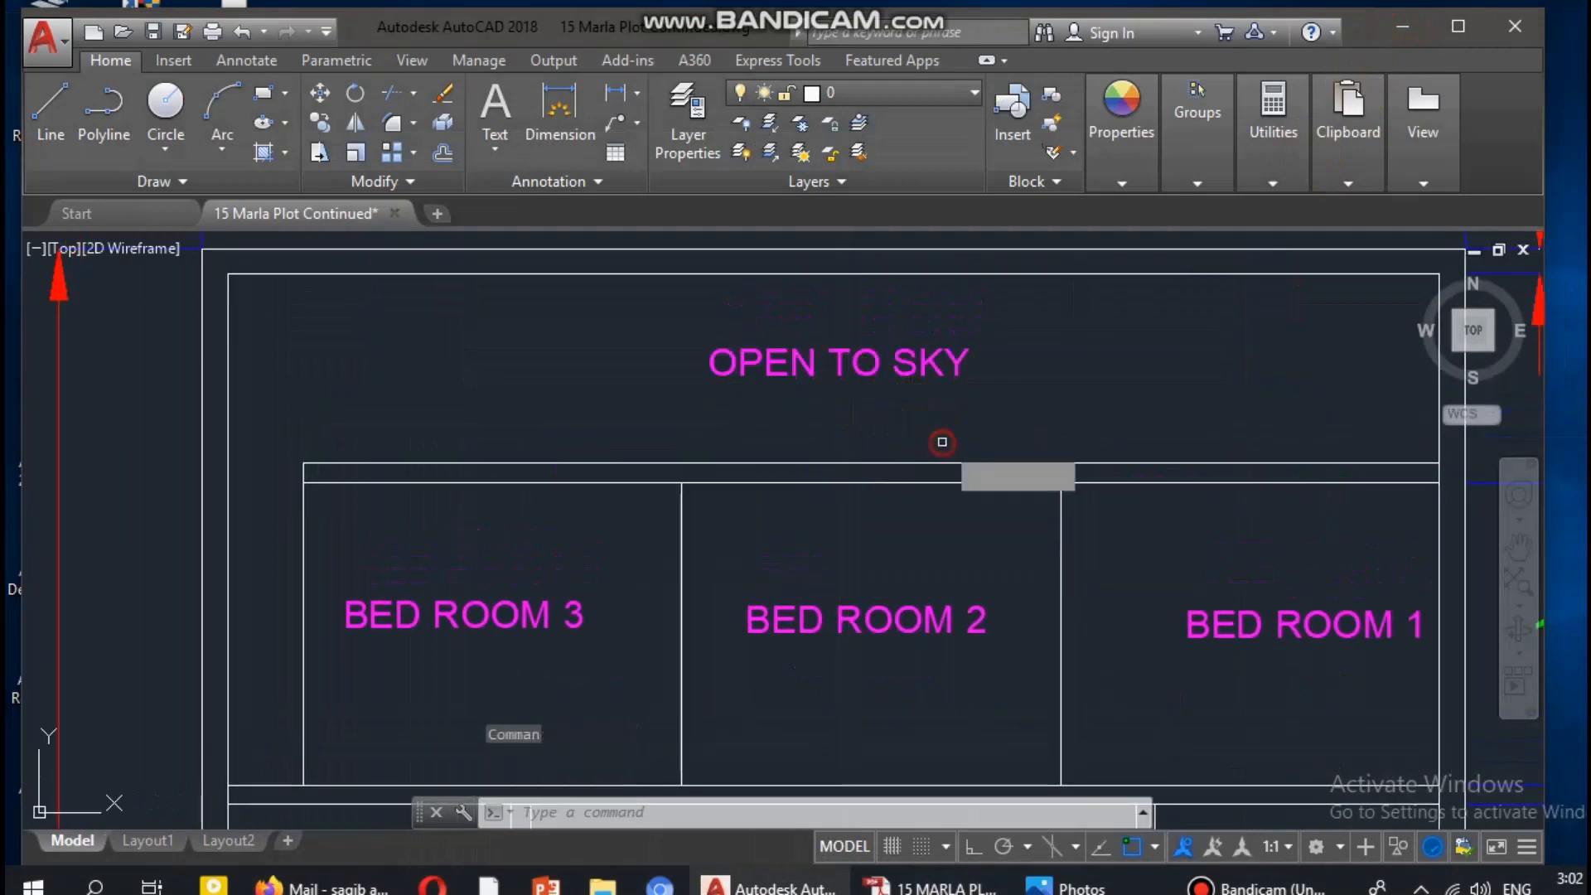
pyautogui.click(1001, 328)
pyautogui.click(882, 433)
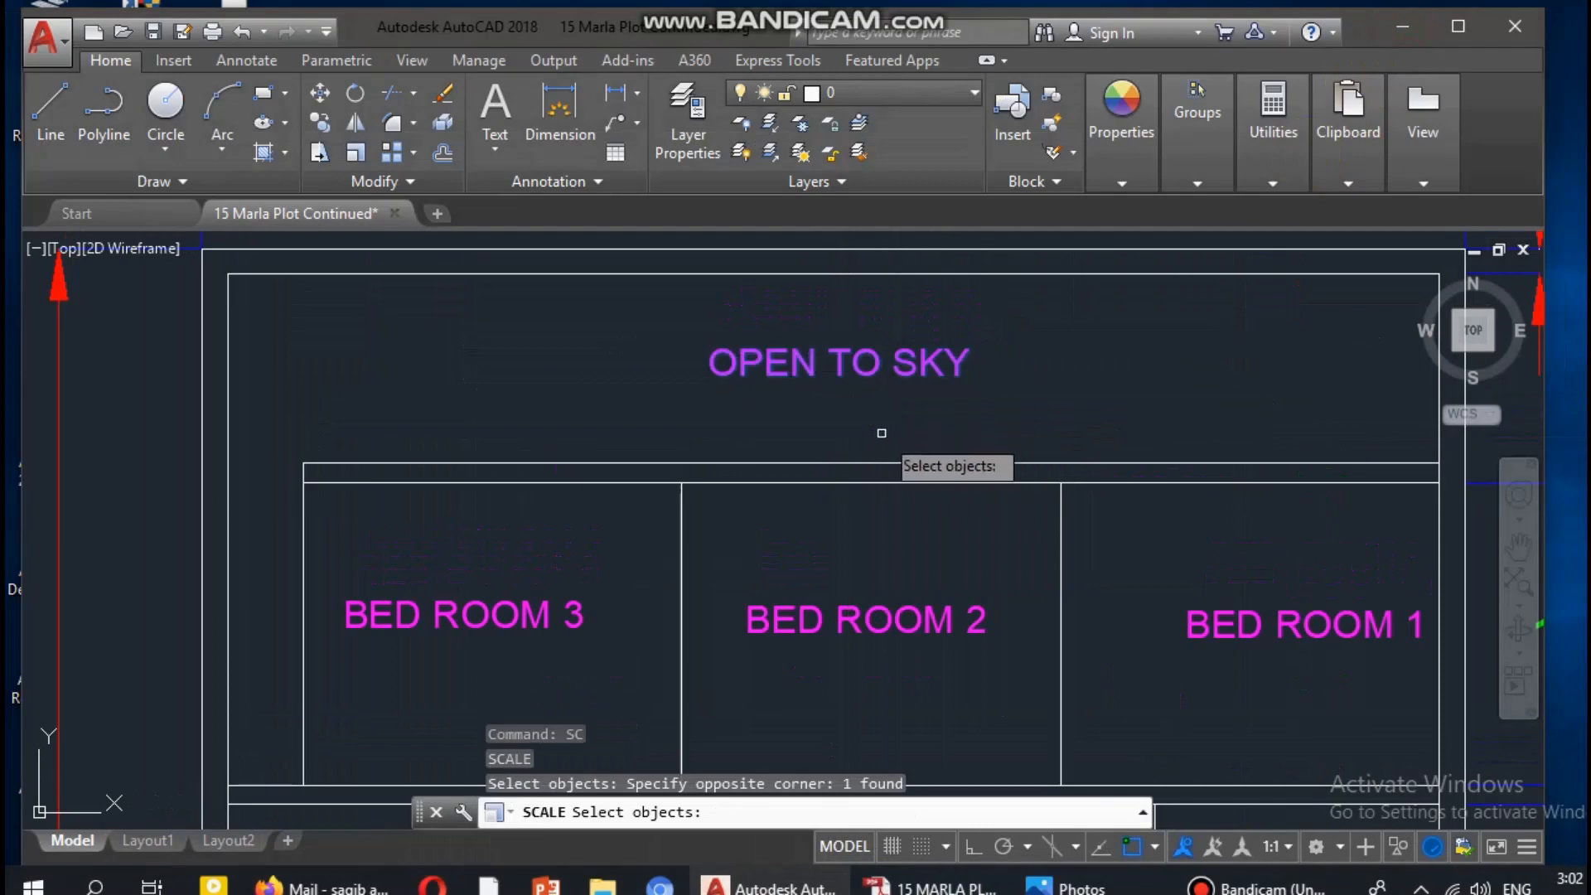
pyautogui.press('Return')
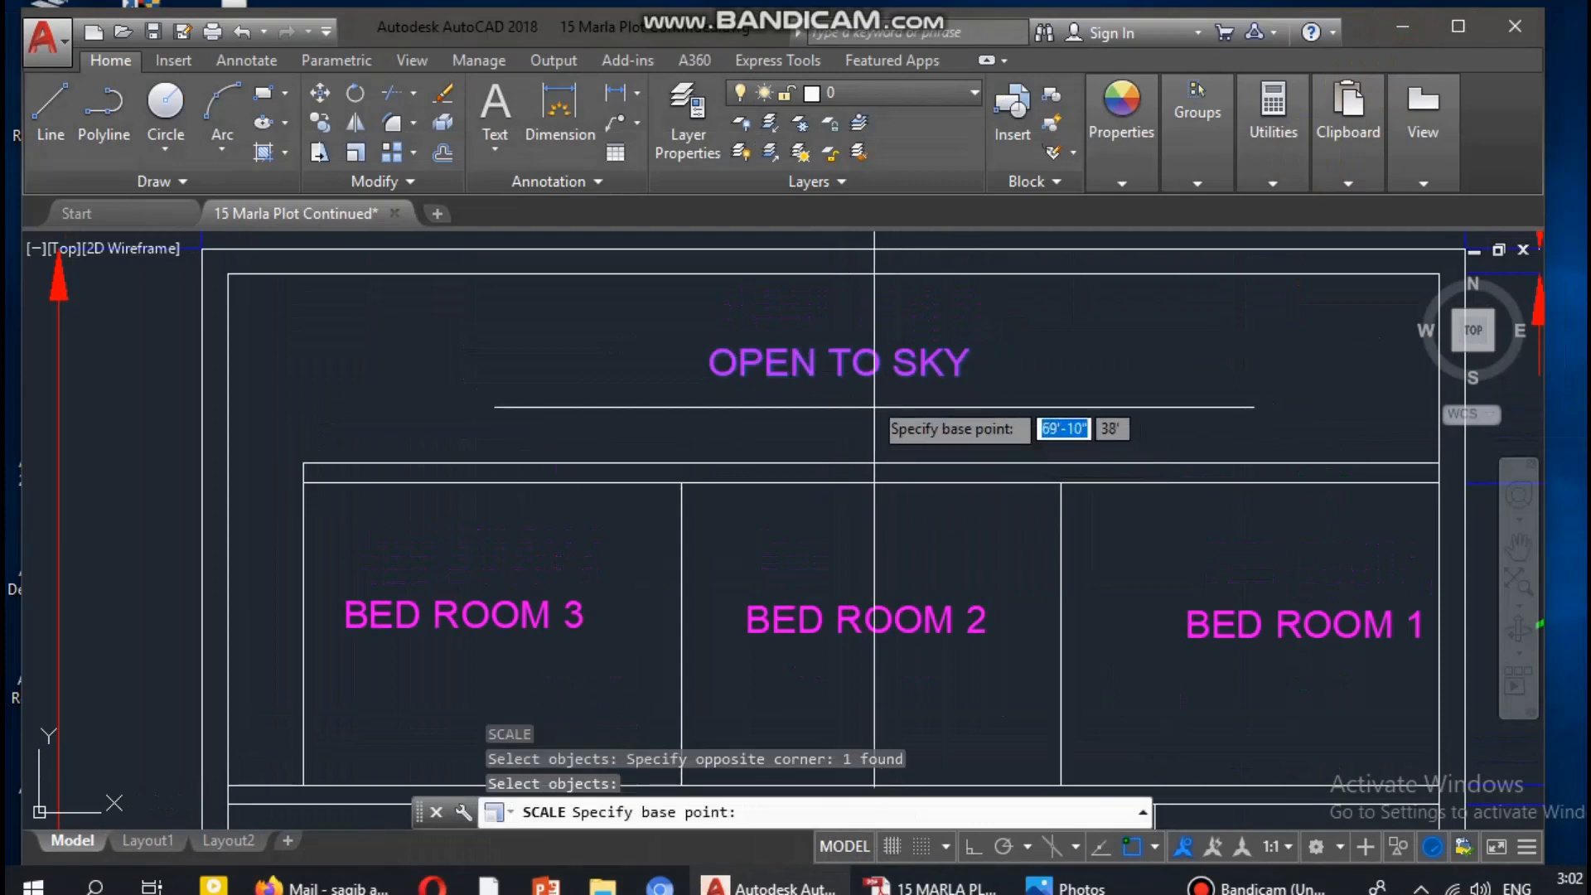
pyautogui.click(833, 365)
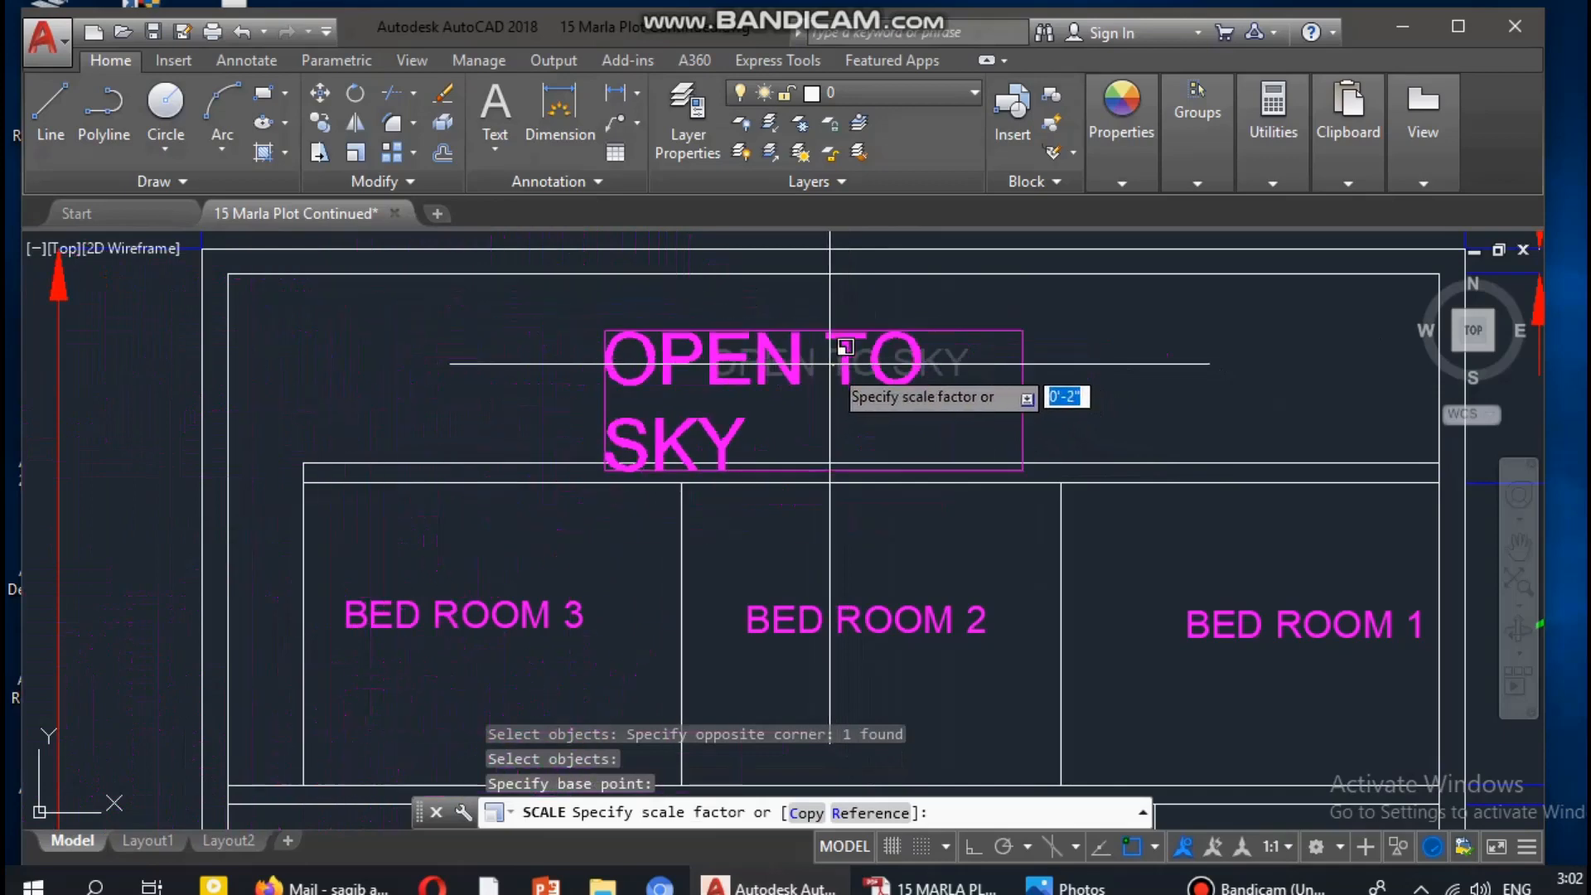
pyautogui.write('0.6')
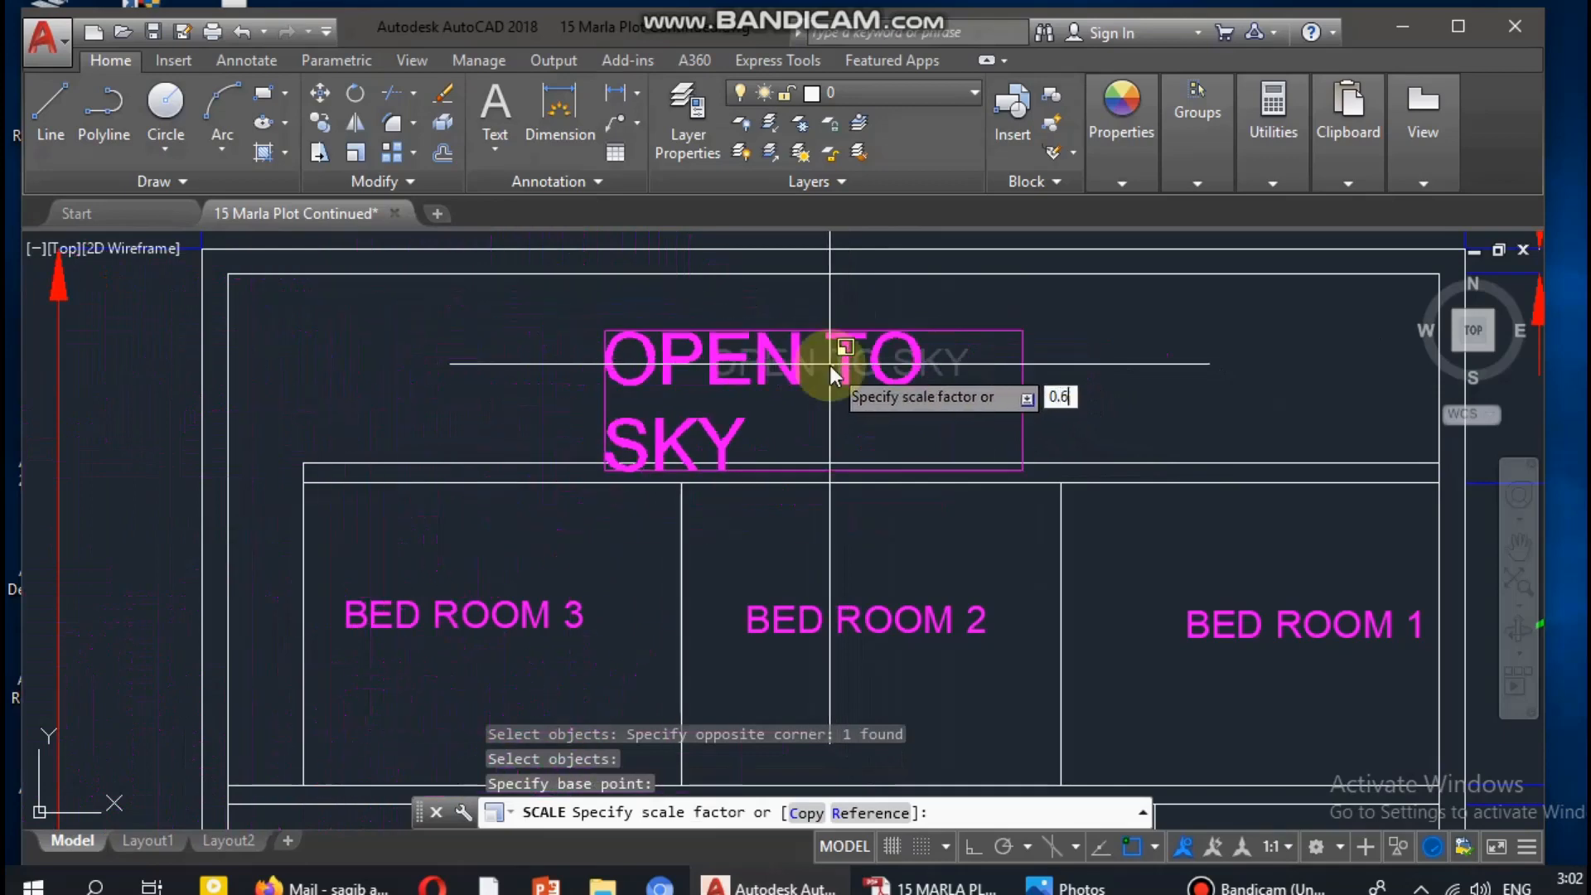
pyautogui.press('Return')
pyautogui.press('Escape')
pyautogui.scroll(-2, 941, 347)
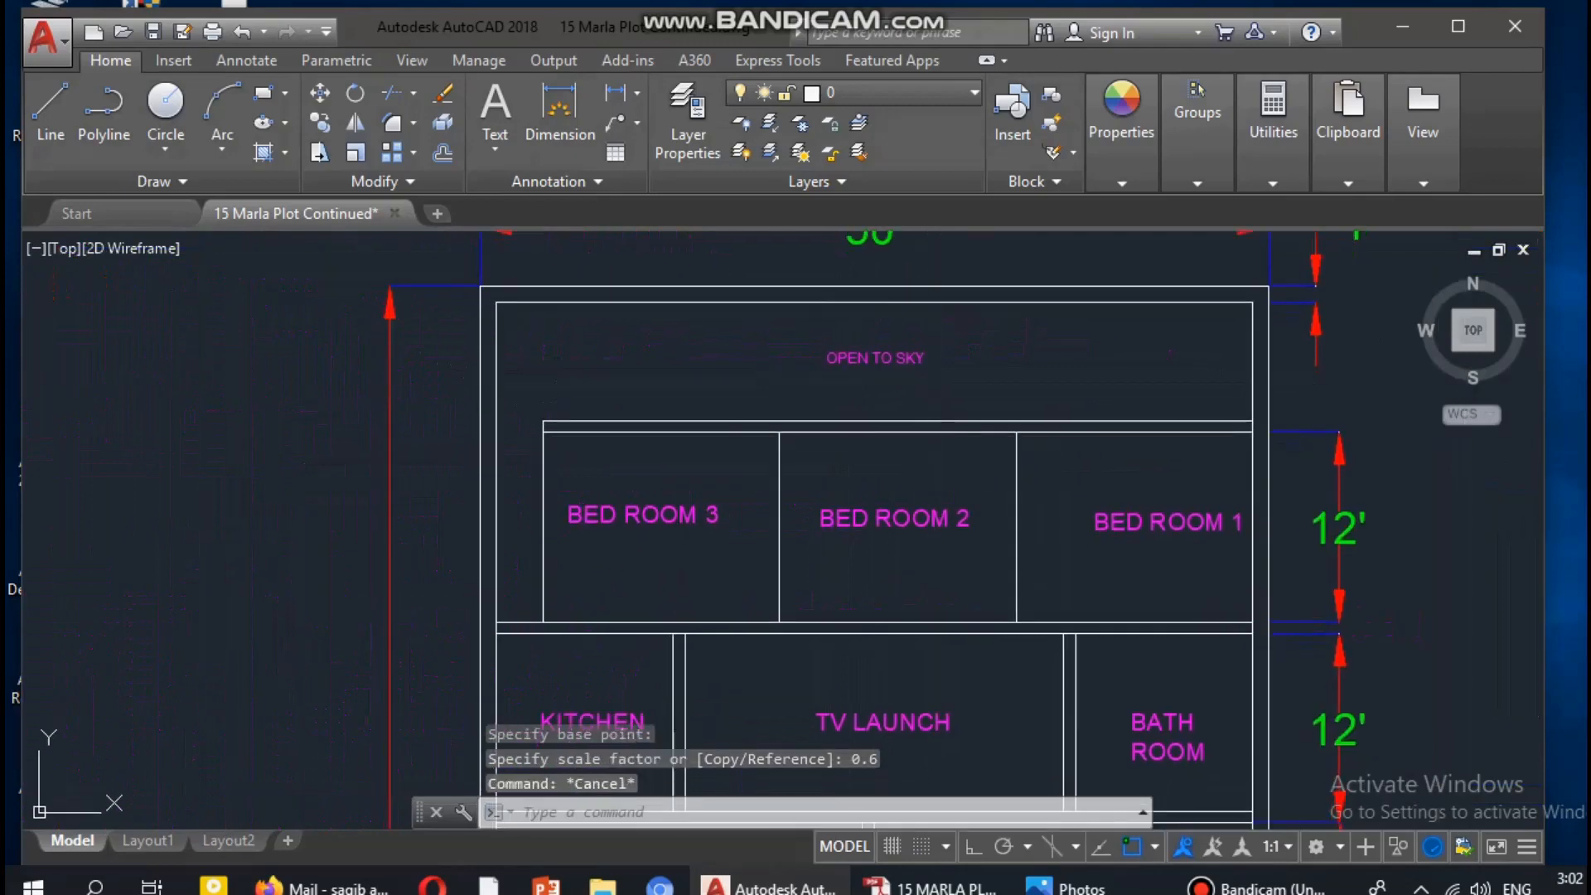
pyautogui.press('Escape')
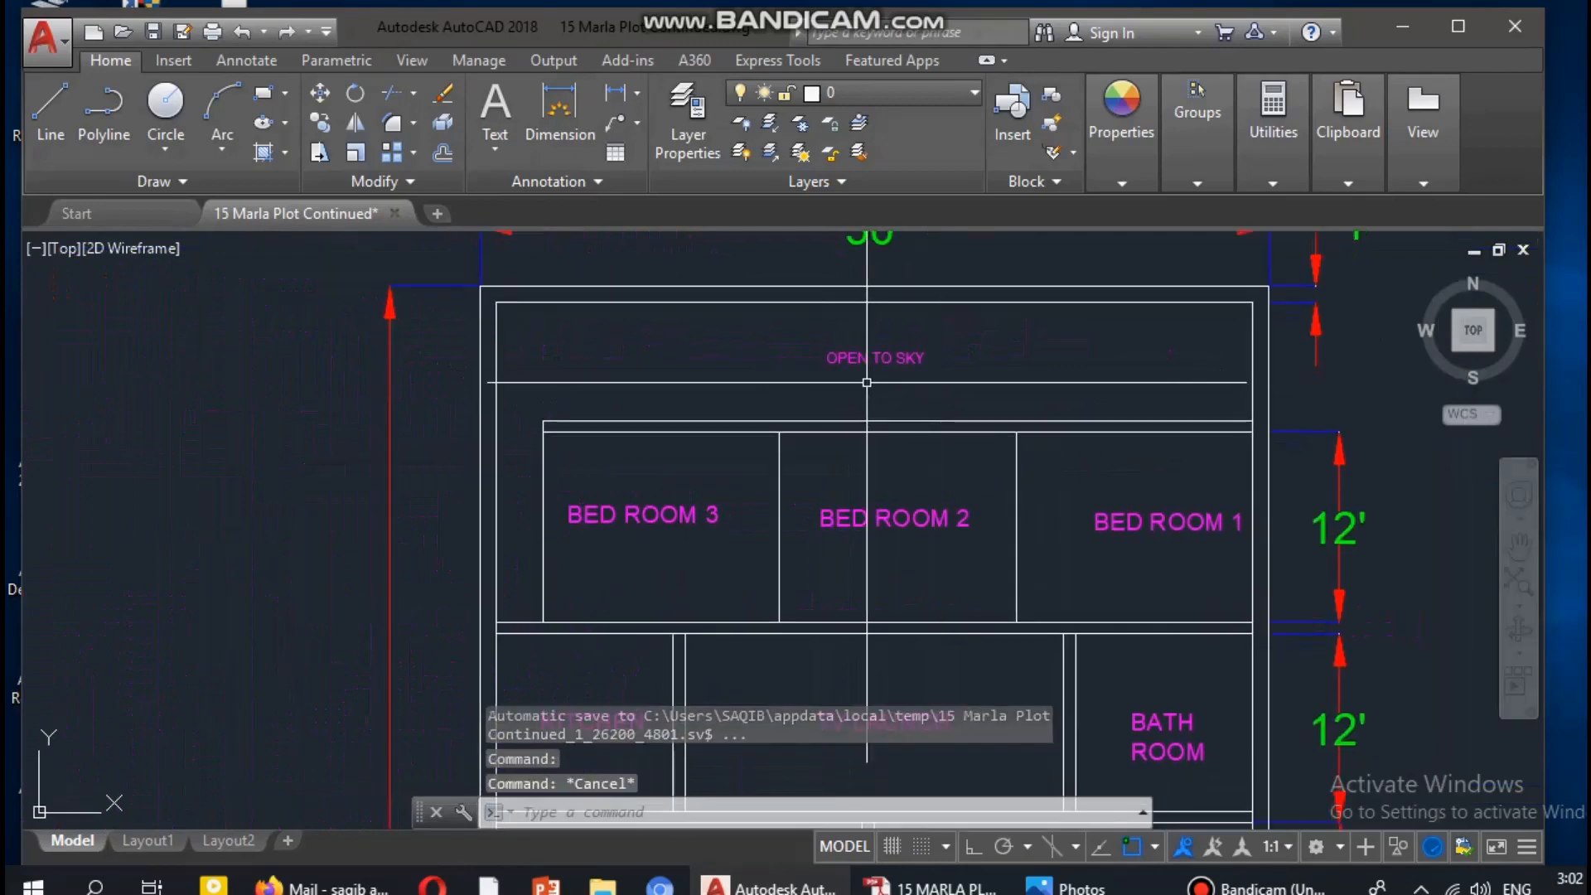
# Copy the OPEN TO SKY label to the empty area outside the plan, beyond the 82' dimension line
pyautogui.moveTo(867, 380); pyautogui.dragTo(888, 387, button='middle')
pyautogui.press('Escape')
pyautogui.press('Escape')
pyautogui.write('COP')
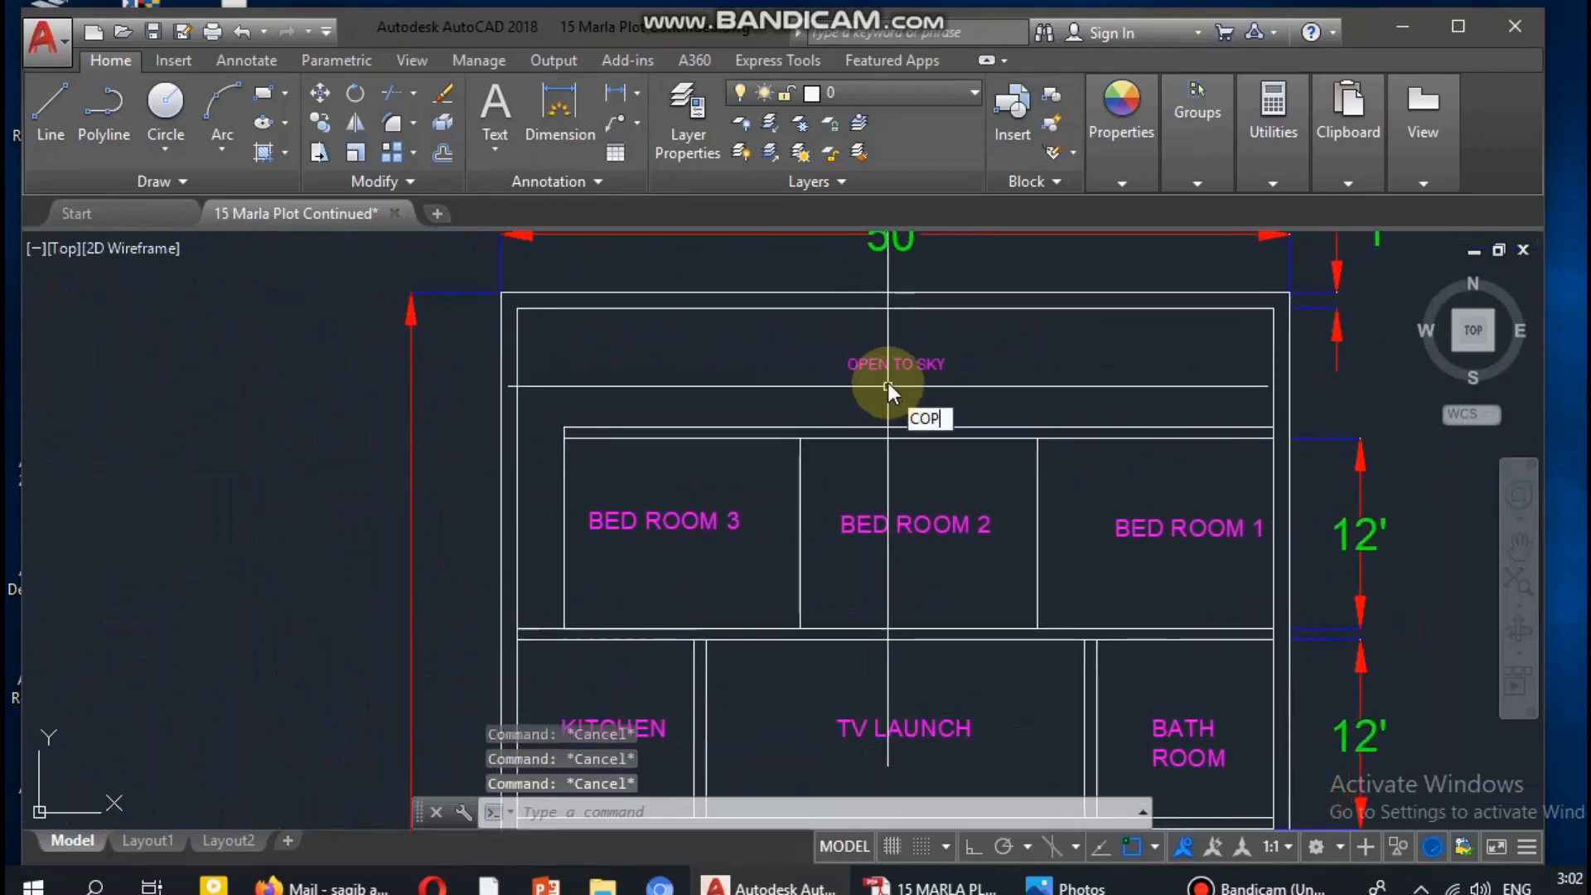
pyautogui.press('Return')
pyautogui.click(923, 348)
pyautogui.click(899, 377)
pyautogui.moveTo(737, 440); pyautogui.dragTo(766, 433, button='middle')
pyautogui.press('Return')
pyautogui.click(879, 371)
pyautogui.scroll(4, 781, 365)
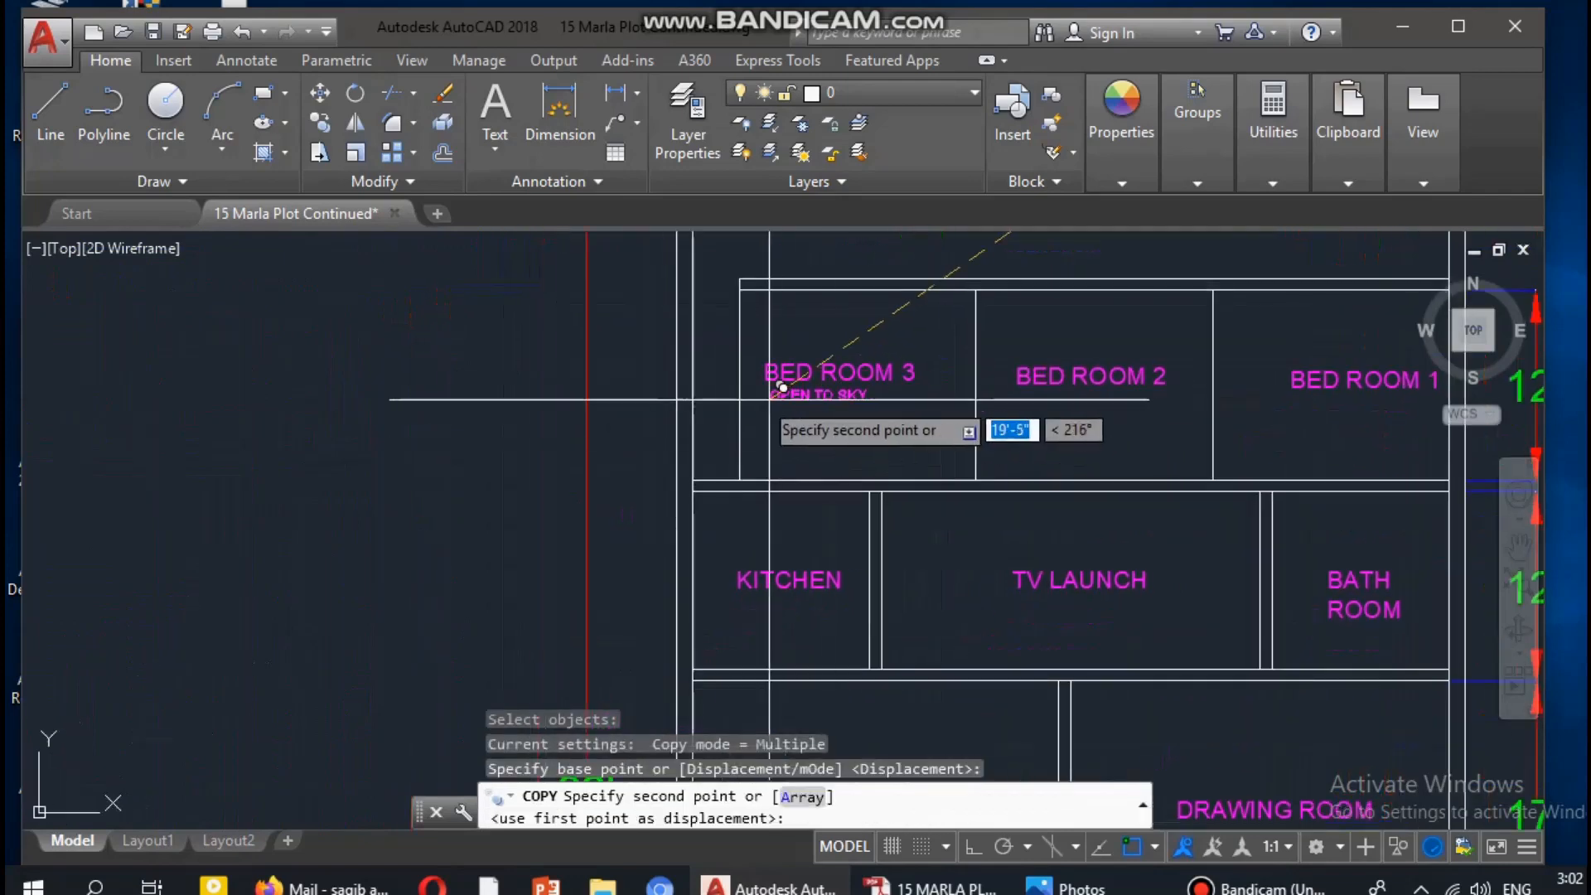
pyautogui.moveTo(657, 365); pyautogui.dragTo(913, 414, button='middle')
pyautogui.click(596, 407)
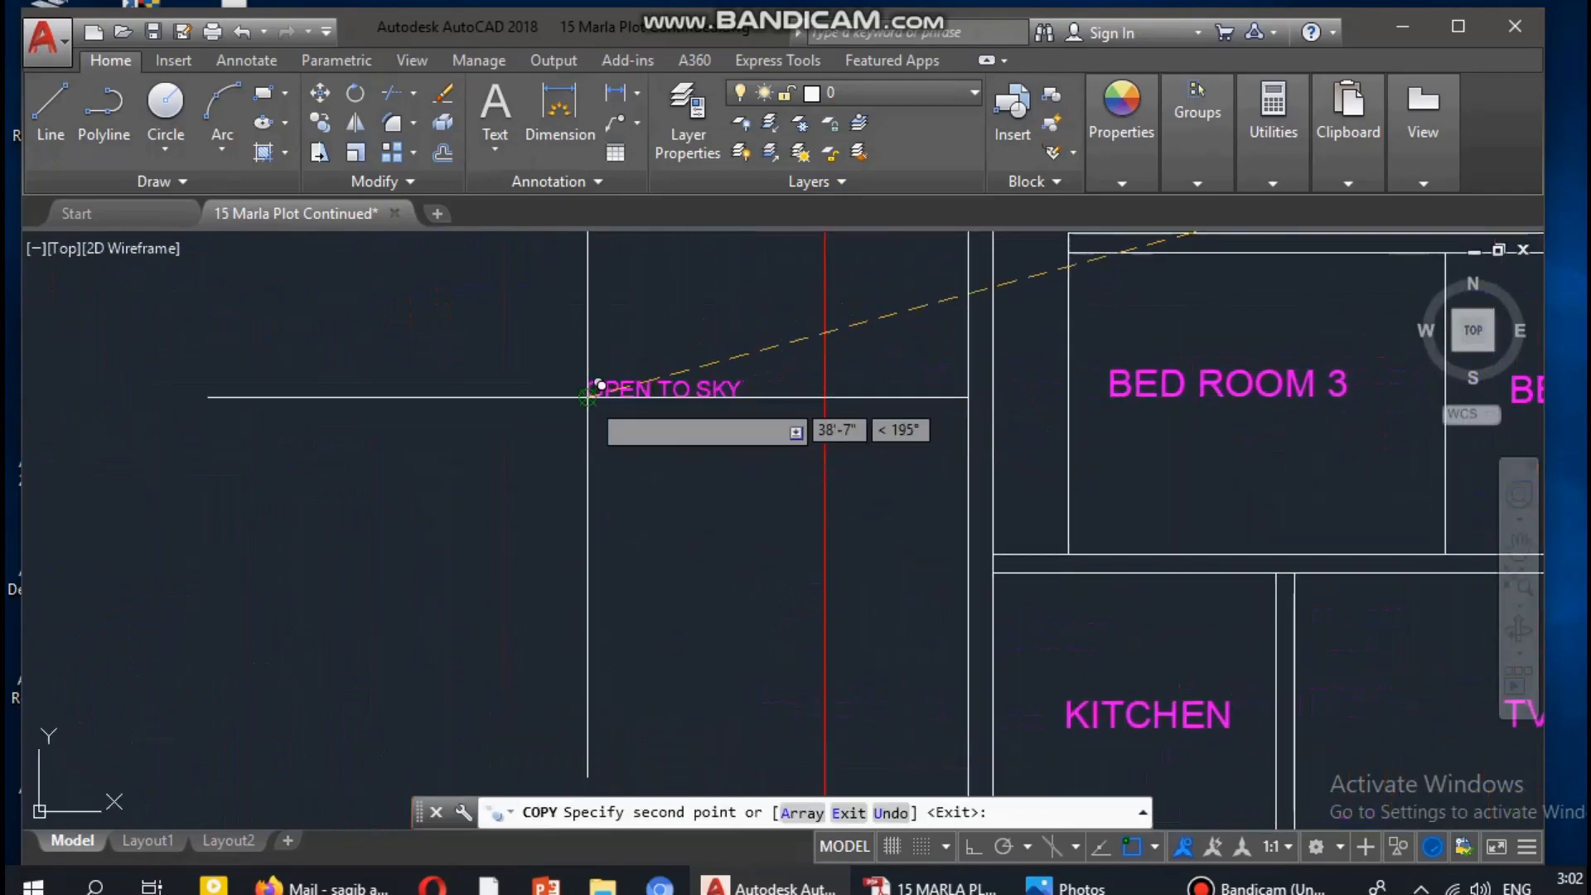
pyautogui.press('Escape')
pyautogui.press('Escape')
pyautogui.press('Escape')
# Rotate the OPEN TO SKY copy outside the plan 90° counterclockwise about its start point so it reads vertically
pyautogui.moveTo(621, 462); pyautogui.dragTo(671, 558, button='middle')
pyautogui.write('RO')
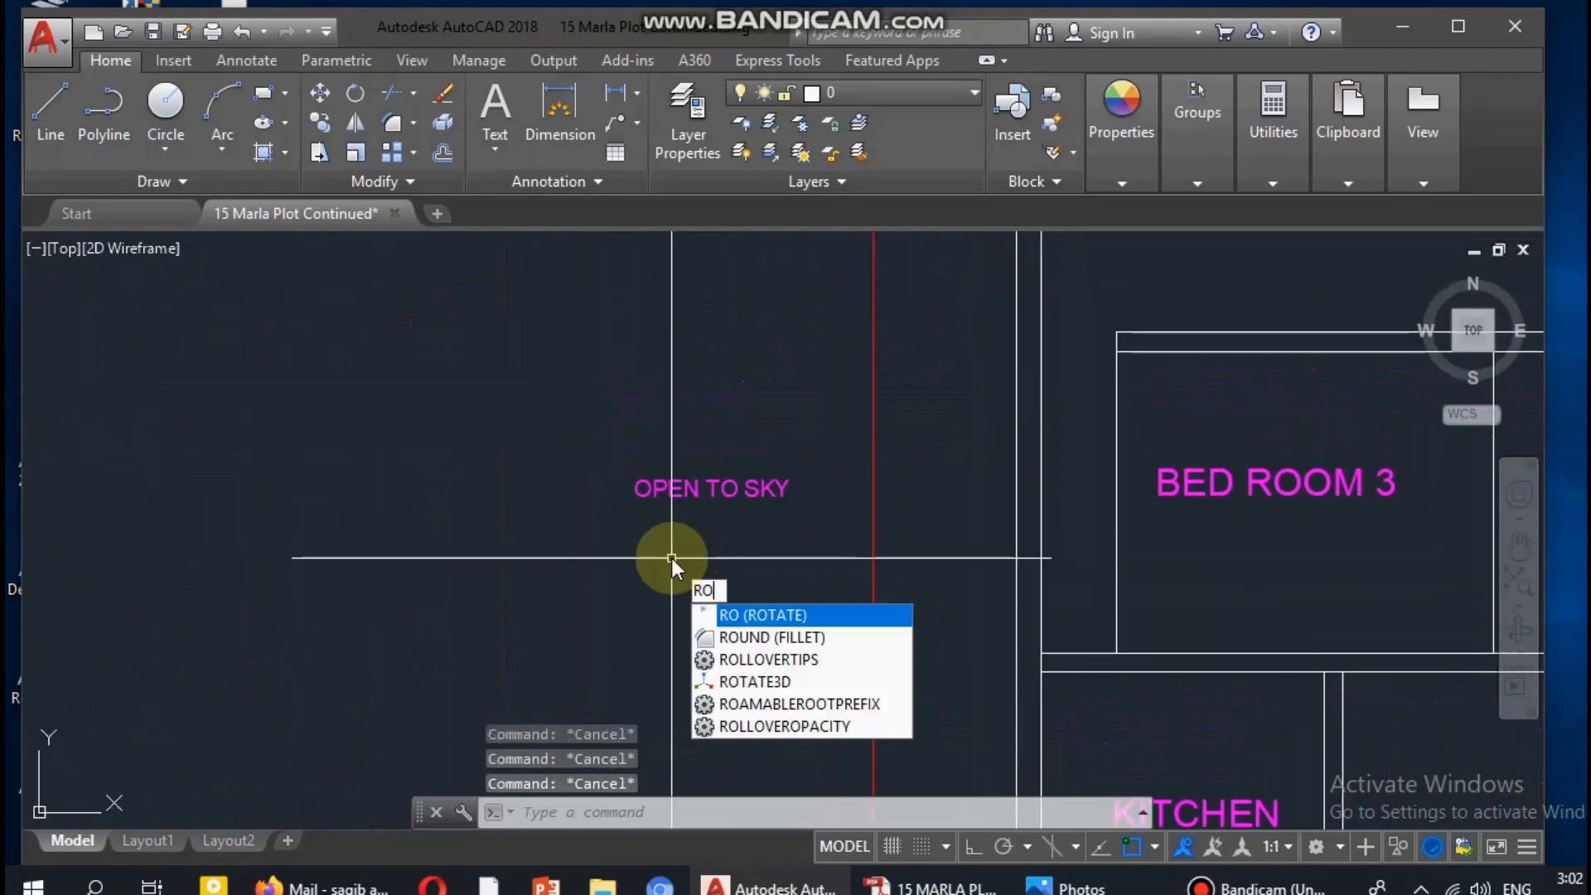
pyautogui.press('Return')
pyautogui.click(750, 444)
pyautogui.click(698, 521)
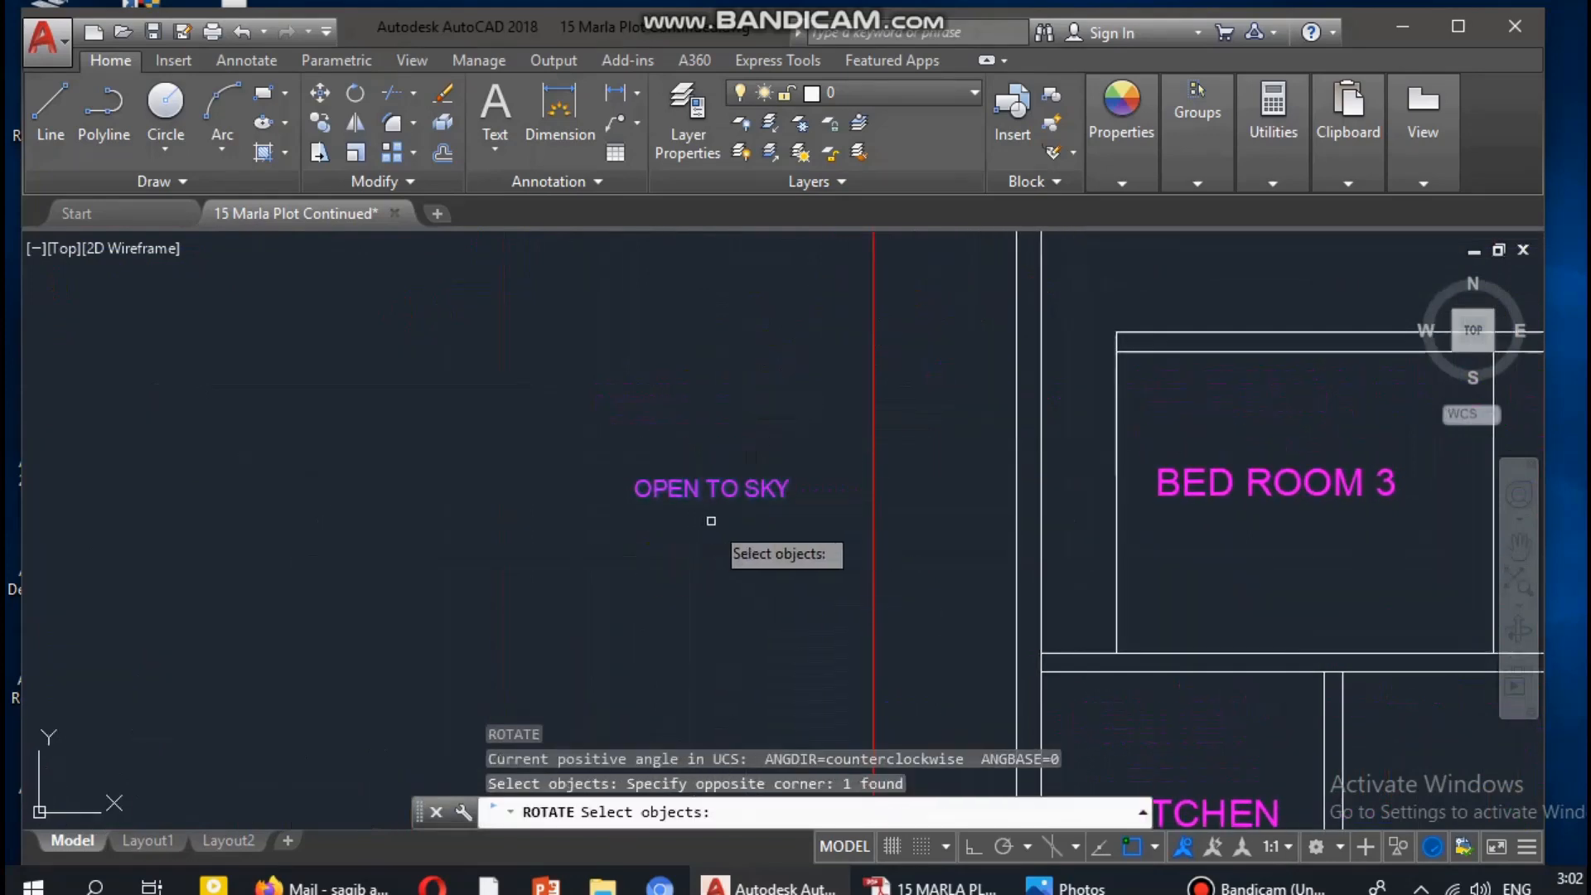
pyautogui.press('Return')
pyautogui.click(636, 498)
pyautogui.moveTo(663, 276); pyautogui.dragTo(686, 365, button='middle')
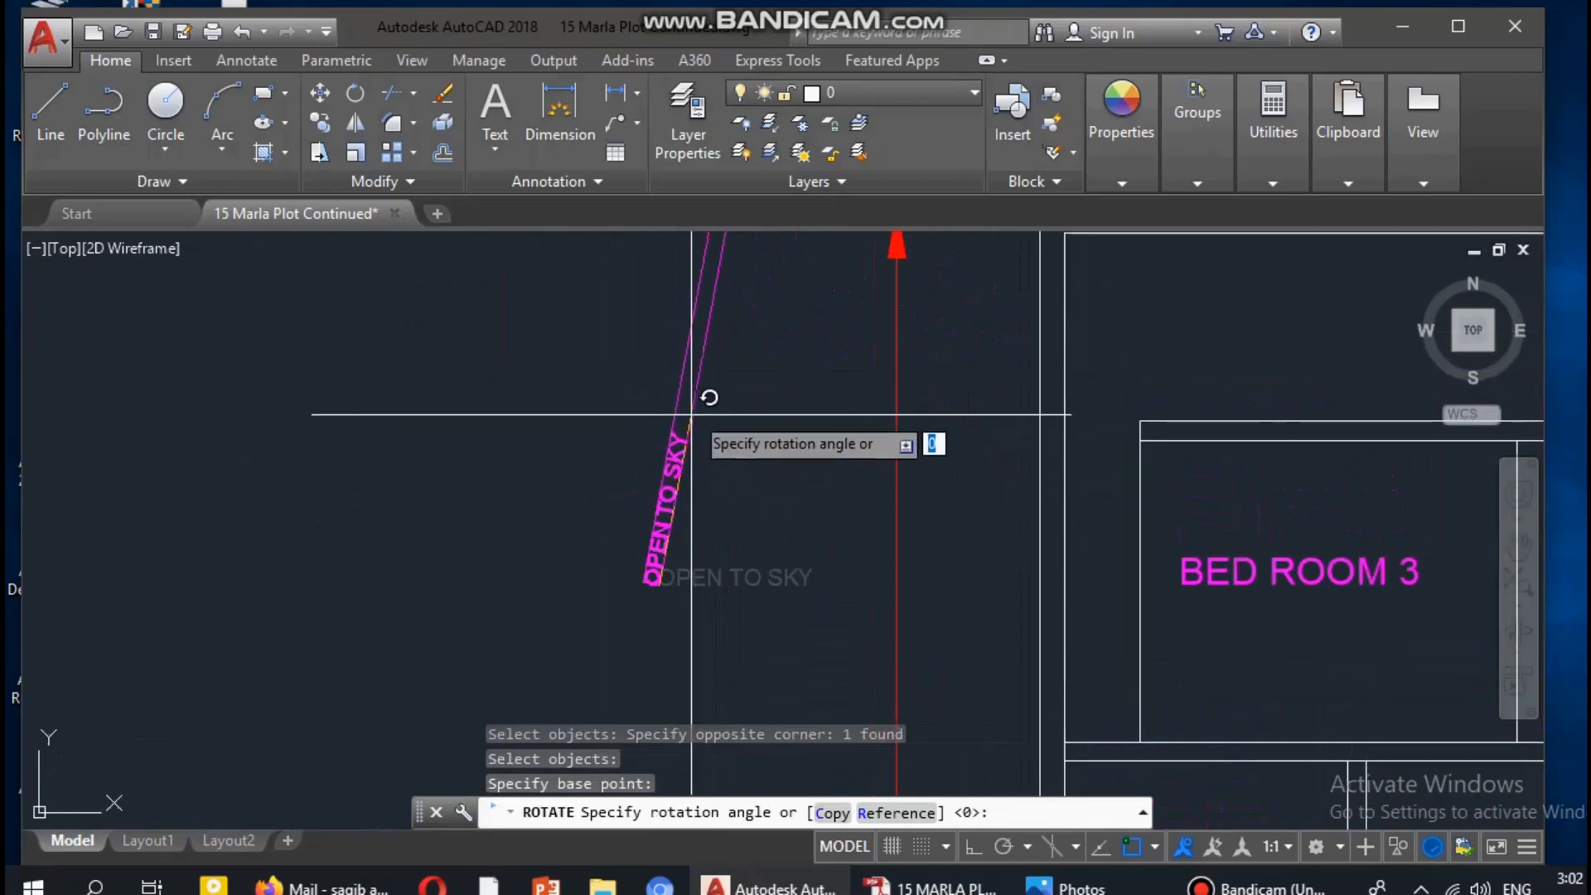
pyautogui.press('F8')
pyautogui.click(653, 380)
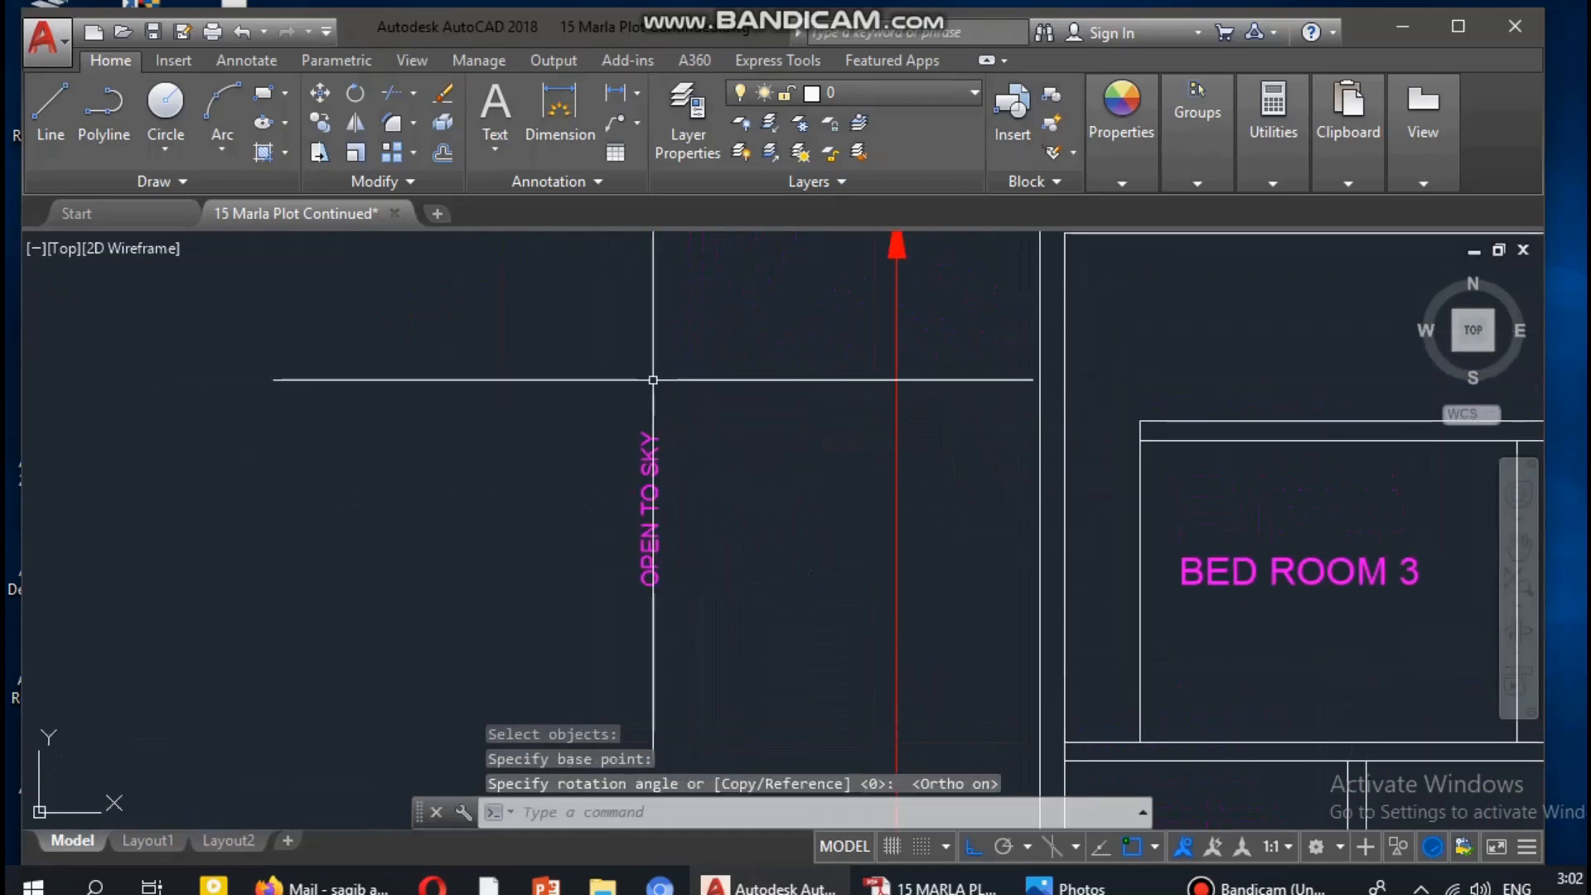
pyautogui.press('Escape')
pyautogui.press('Escape')
pyautogui.press('Escape')
# Move the vertical OPEN TO SKY label into the narrow strip between the outer wall and BED ROOM 3
pyautogui.scroll(-3, 728, 455)
pyautogui.scroll(2, 716, 482)
pyautogui.moveTo(717, 482); pyautogui.dragTo(729, 470, button='middle')
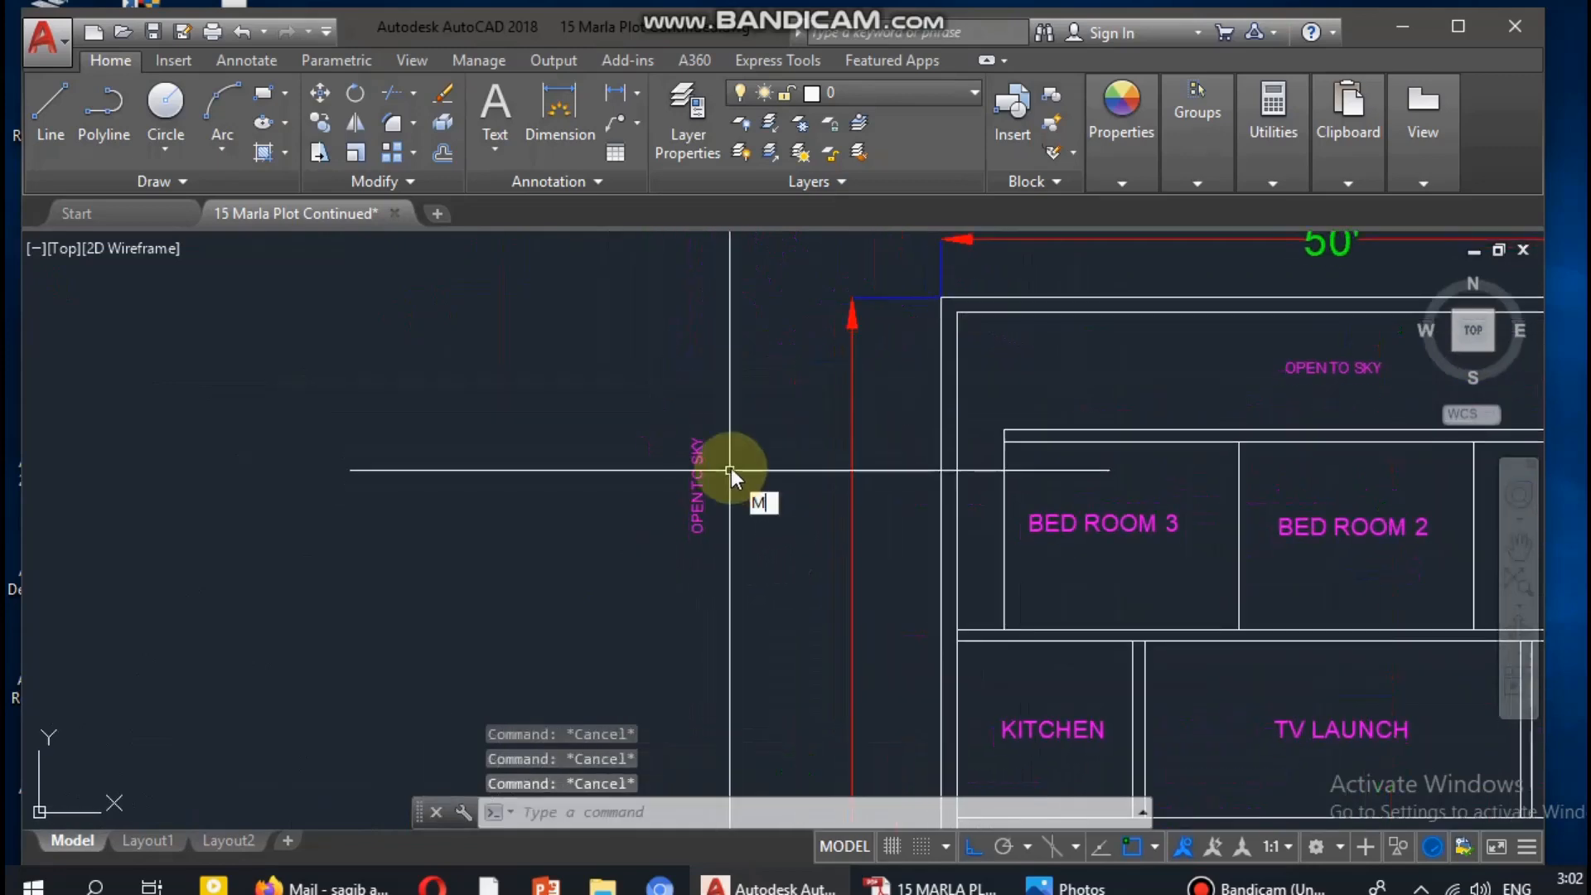
pyautogui.press('space')
pyautogui.click(730, 469)
pyautogui.click(611, 536)
pyautogui.press('space')
pyautogui.click(694, 533)
pyautogui.press('F8')
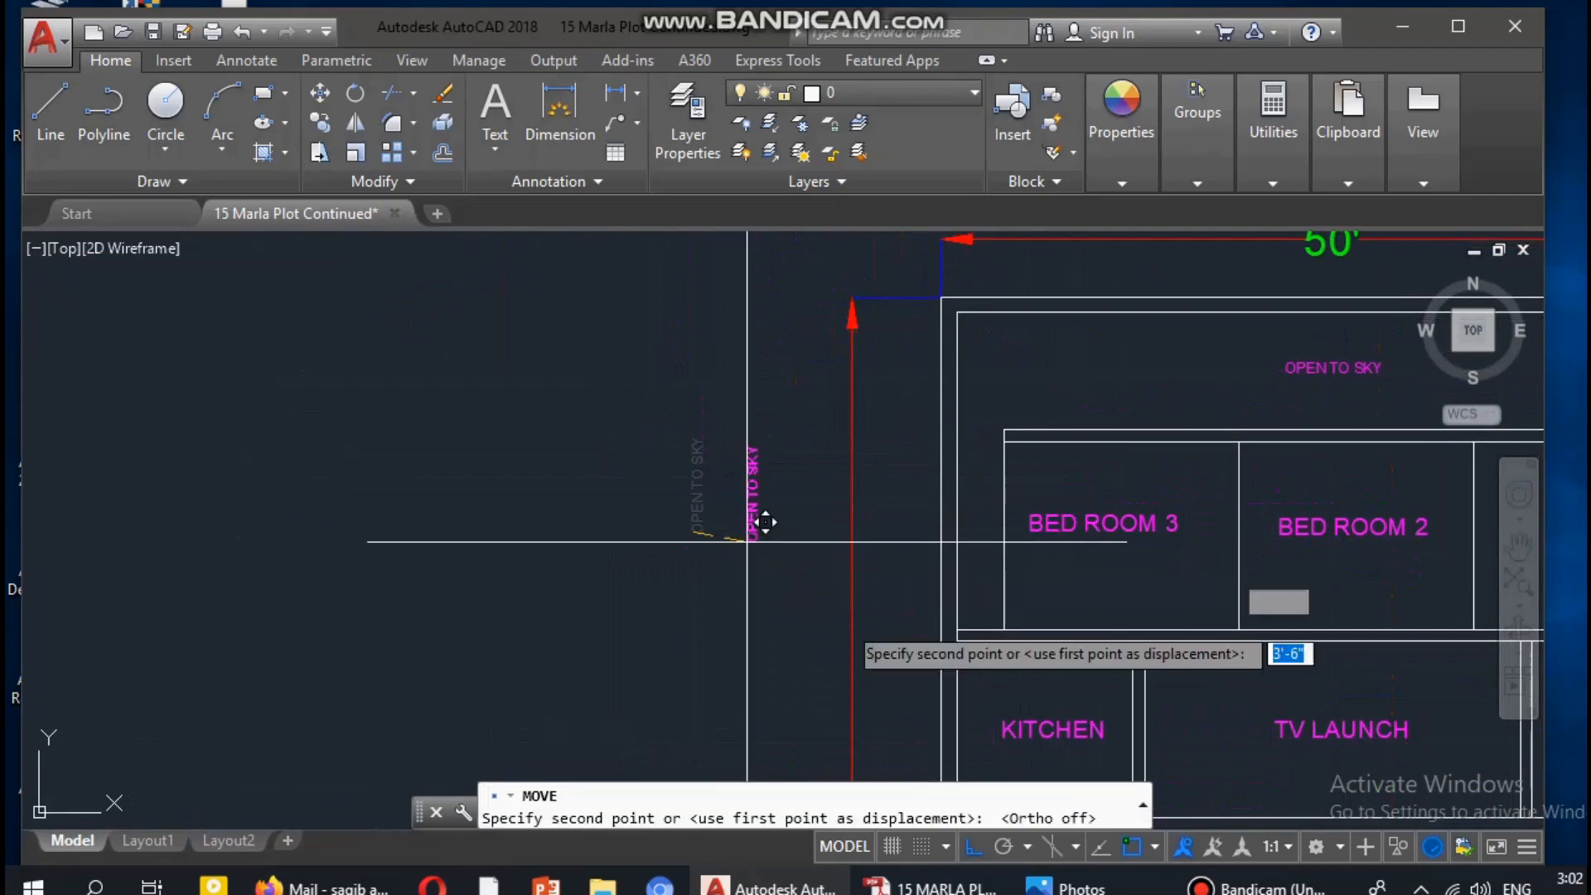
pyautogui.scroll(3, 953, 564)
pyautogui.click(903, 515)
pyautogui.press('Escape')
pyautogui.press('Escape')
pyautogui.scroll(-4, 845, 522)
pyautogui.moveTo(840, 508)
pyautogui.mouseDown(button='middle')
pyautogui.moveTo(668, 423)
pyautogui.moveTo(621, 451)
pyautogui.mouseUp(button='middle')
pyautogui.press('Escape')
# Review the labelled rooms across the floor plan, and read the required commands in the 2nd Lecture Notes image in Photos
pyautogui.scroll(4, 837, 457)
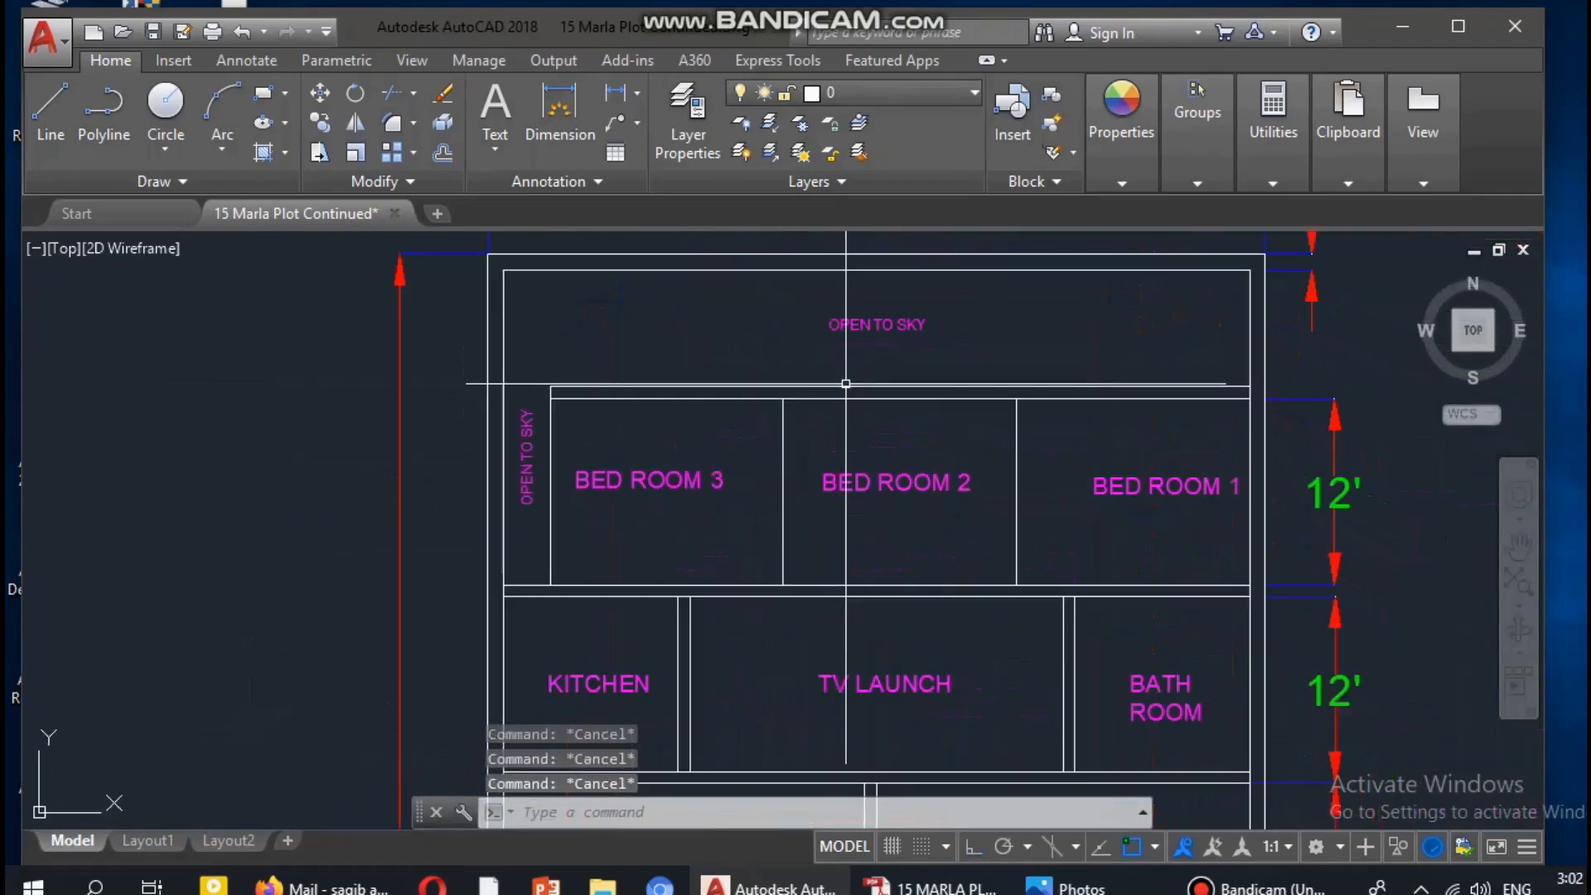
pyautogui.scroll(-4, 1044, 508)
pyautogui.scroll(3, 1045, 508)
pyautogui.moveTo(1044, 508); pyautogui.dragTo(952, 362, button='middle')
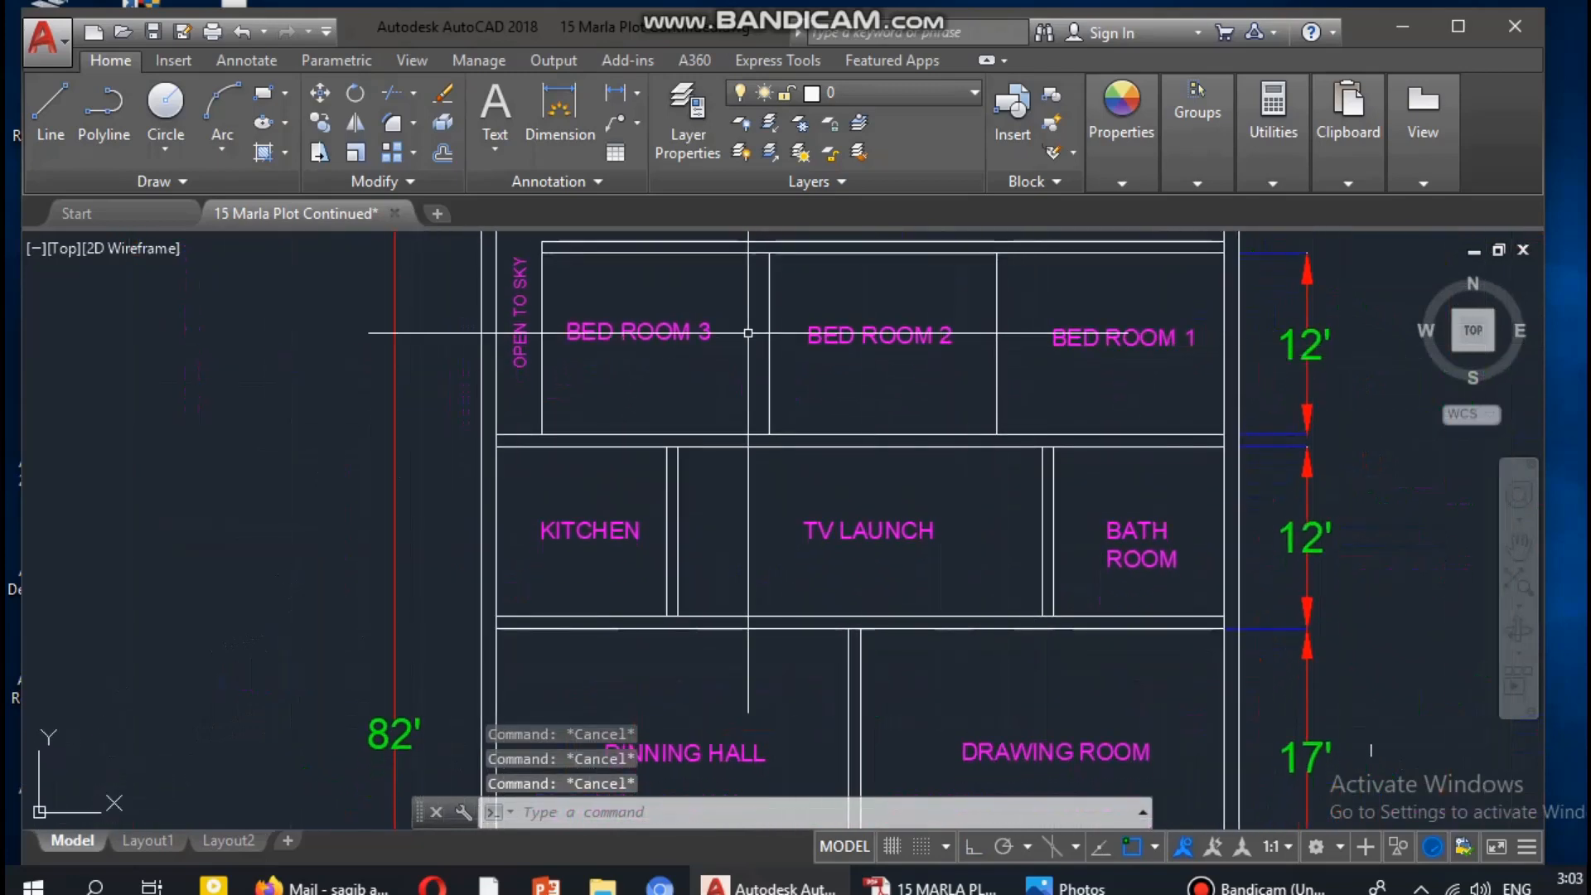
pyautogui.scroll(-3, 770, 626)
pyautogui.moveTo(770, 626); pyautogui.dragTo(842, 419, button='middle')
pyautogui.moveTo(798, 693); pyautogui.dragTo(728, 659, button='middle')
pyautogui.moveTo(828, 456); pyautogui.dragTo(788, 641, button='middle')
pyautogui.scroll(4, 904, 450)
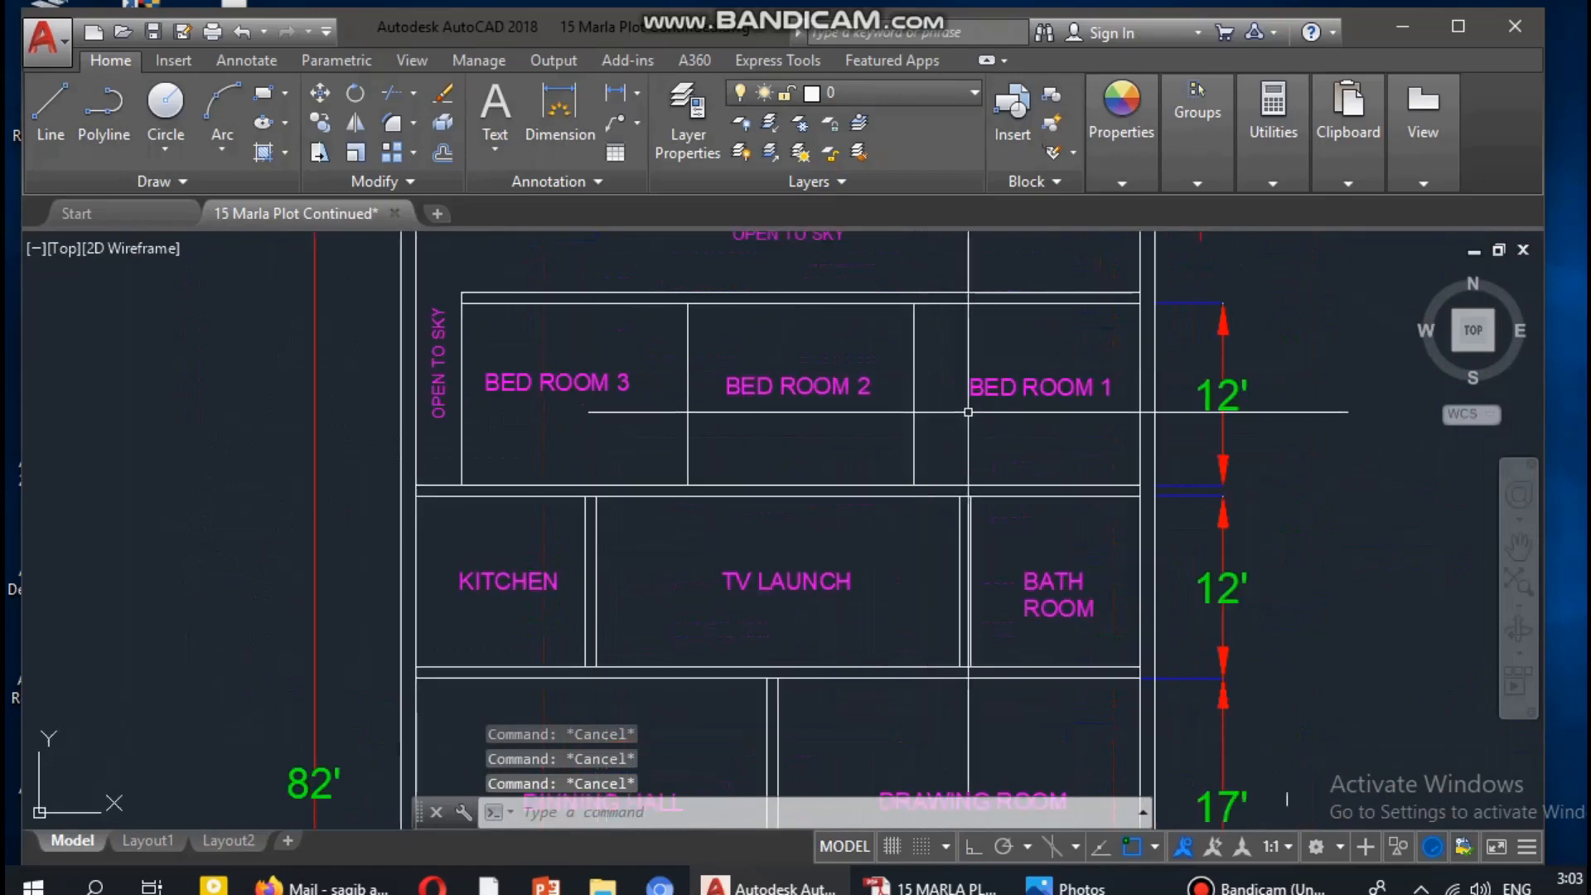
pyautogui.scroll(-2, 851, 412)
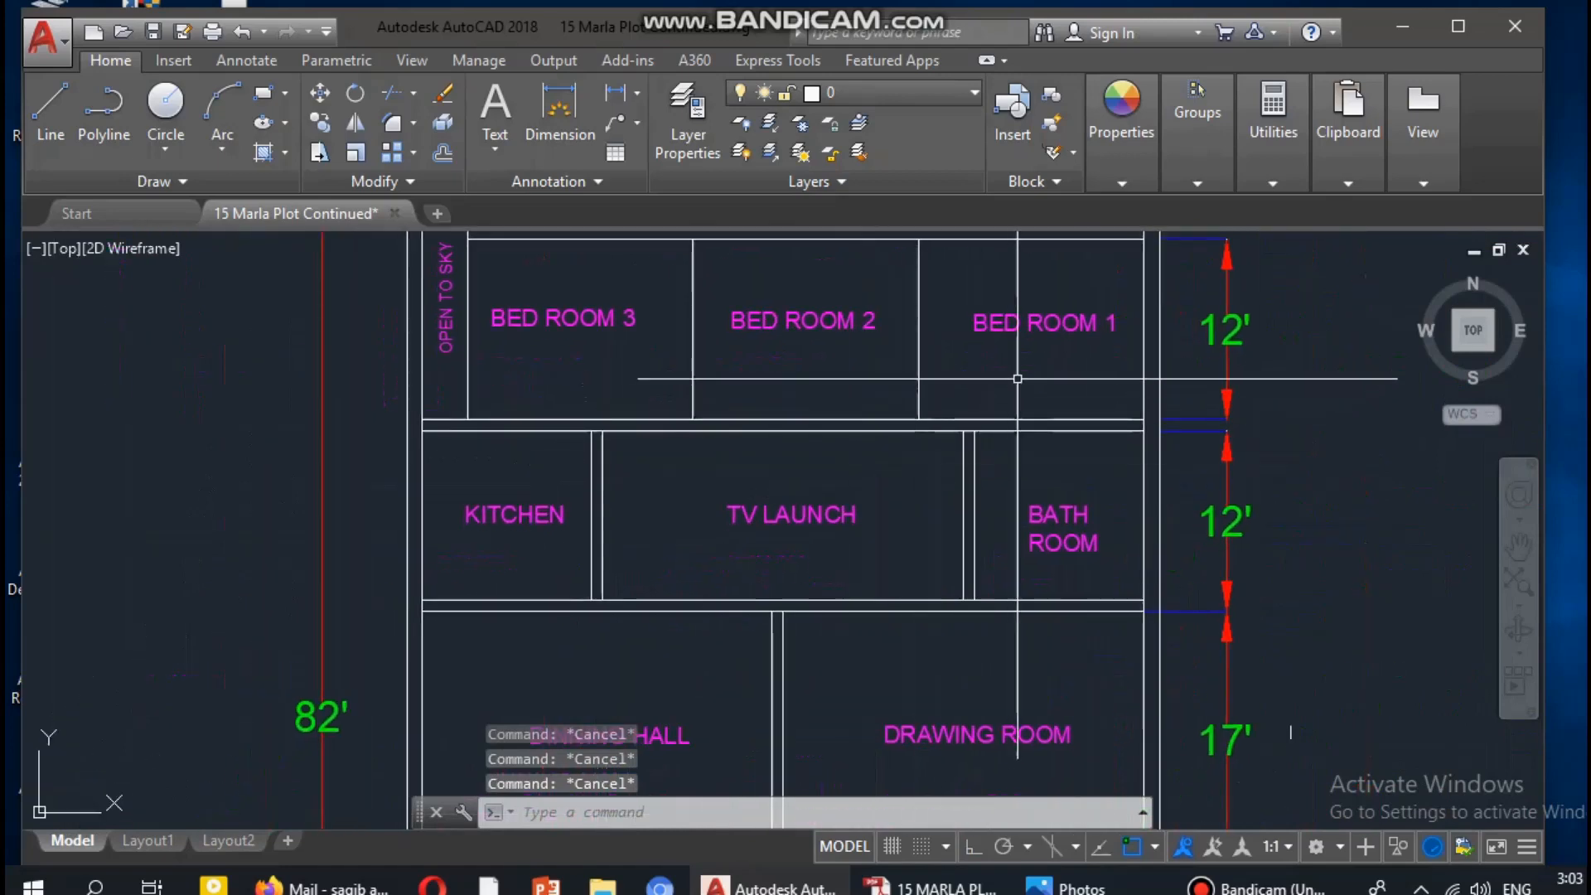
pyautogui.moveTo(1020, 376); pyautogui.dragTo(1066, 448, button='middle')
pyautogui.scroll(2, 1066, 447)
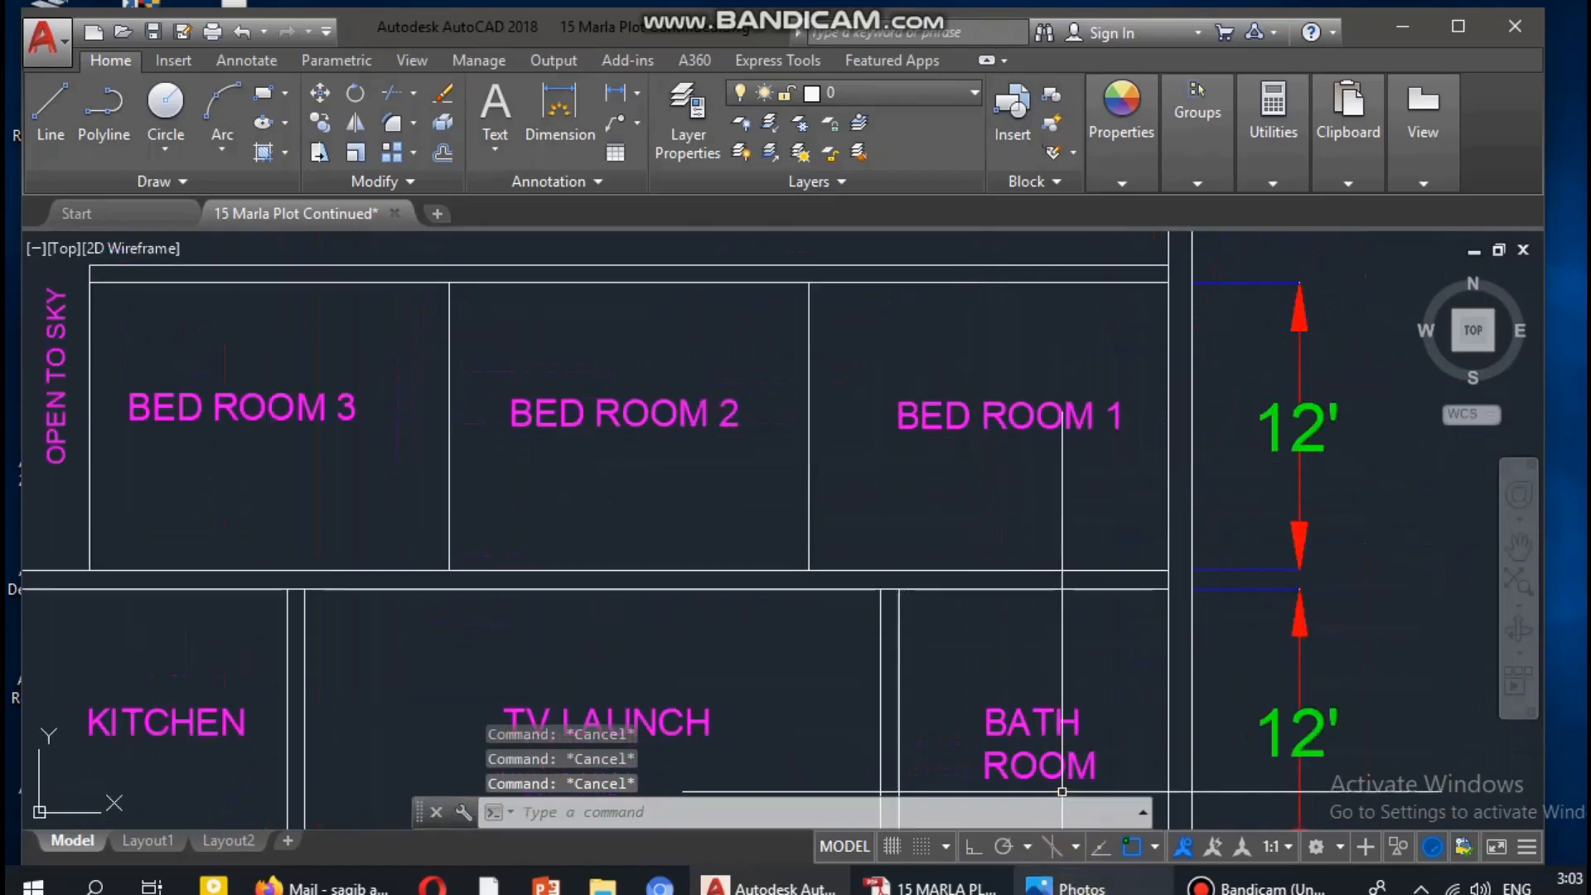
pyautogui.moveTo(1065, 885)
pyautogui.click(1051, 775)
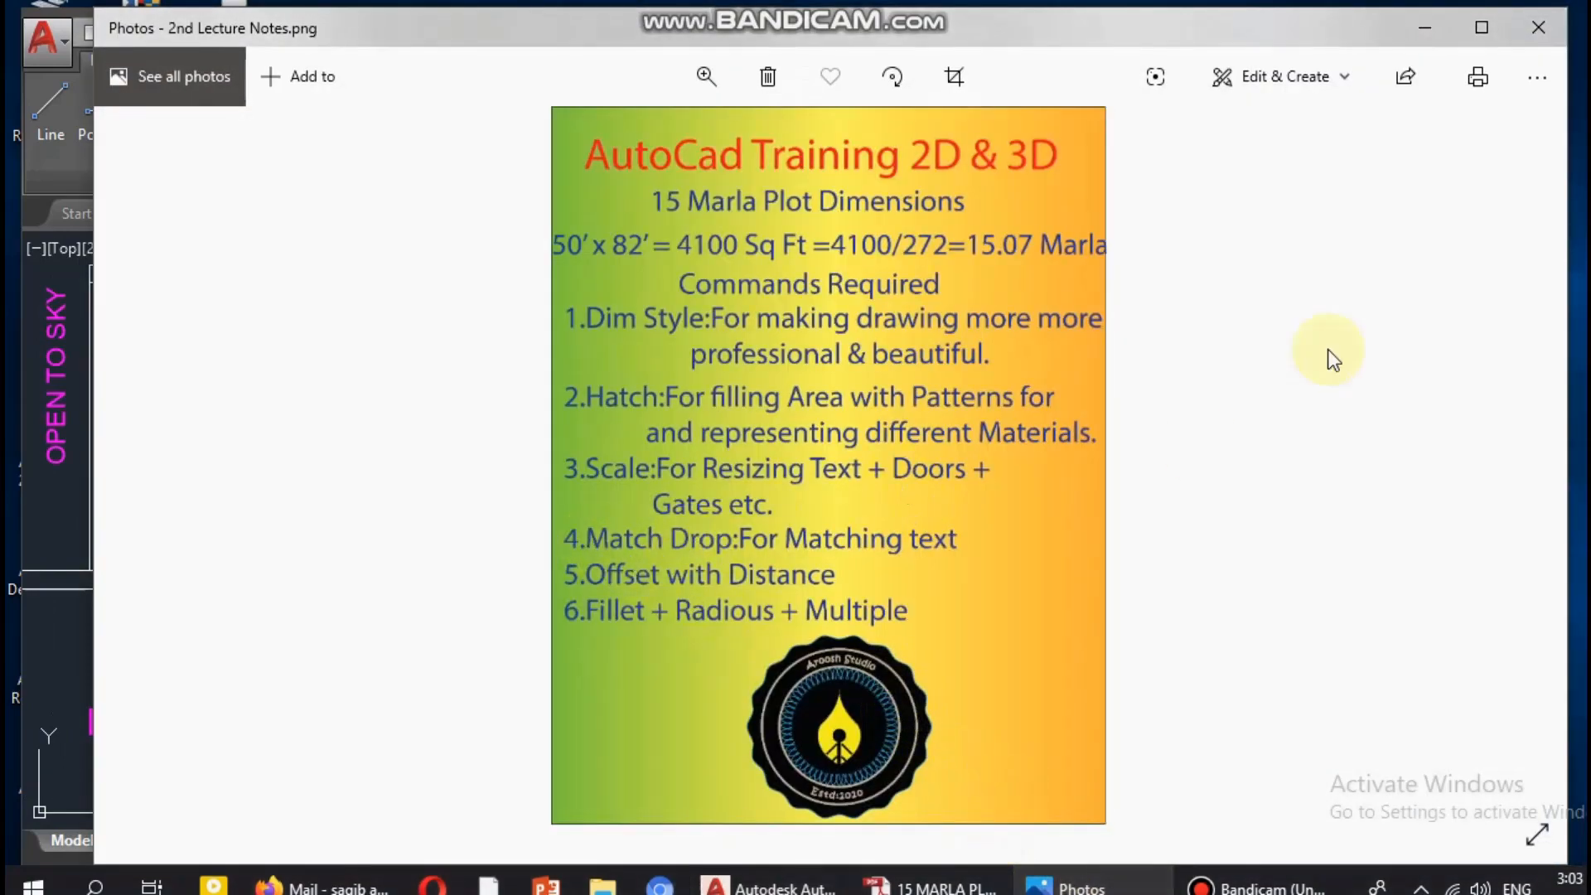
pyautogui.click(1422, 28)
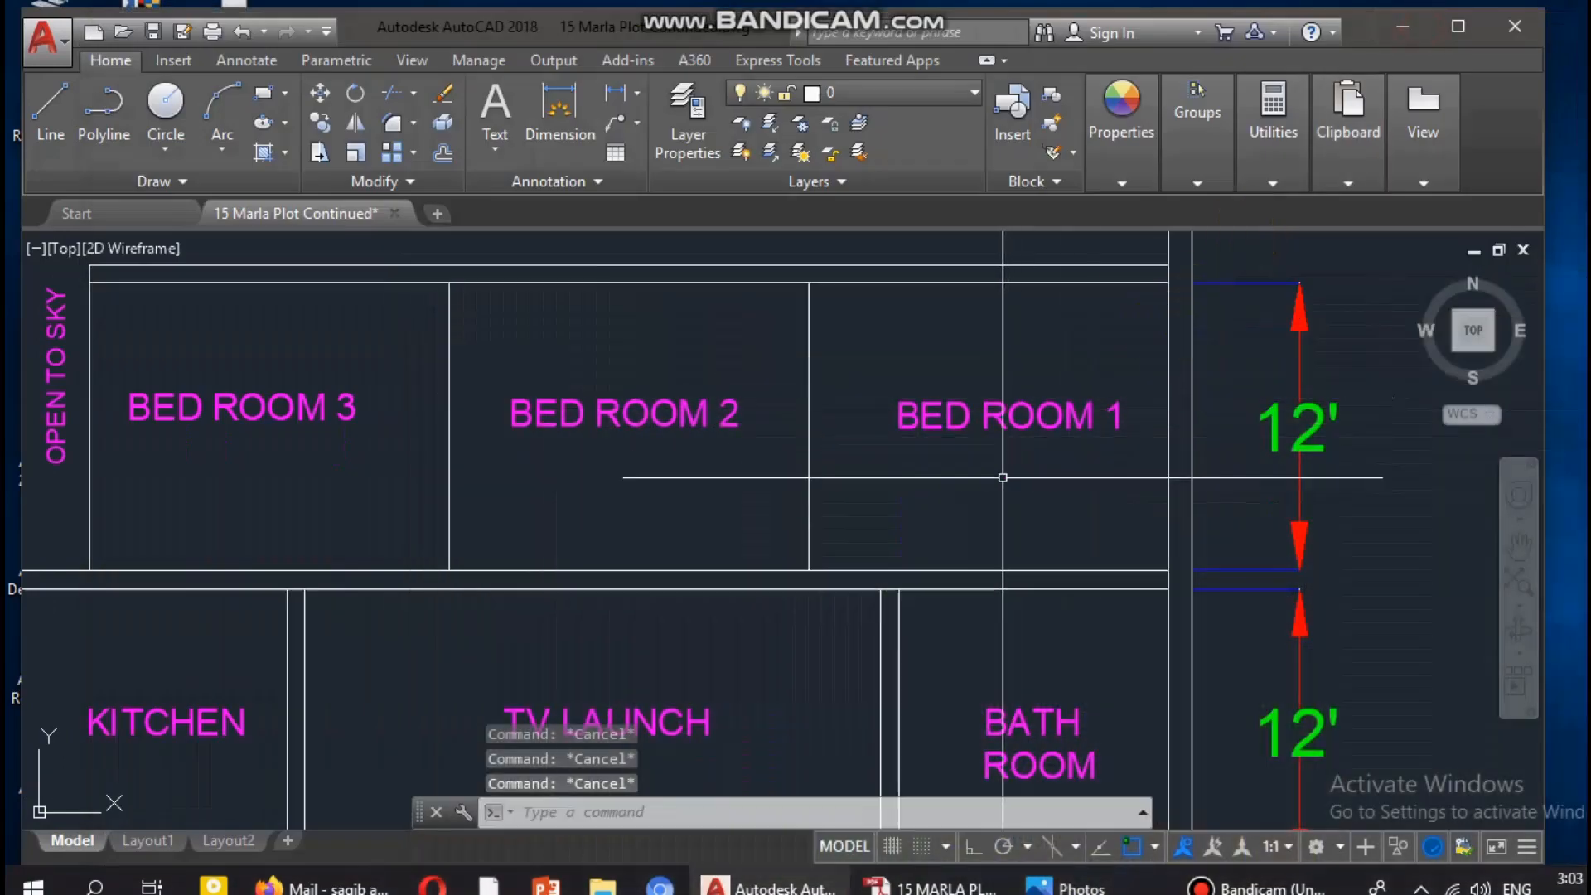
# Scale the BED ROOM 1 label by a factor of 0.8 about its upper-left corner
pyautogui.scroll(-2, 1012, 472)
pyautogui.scroll(2, 1039, 398)
pyautogui.moveTo(1039, 398); pyautogui.dragTo(1049, 434, button='middle')
pyautogui.write('SC')
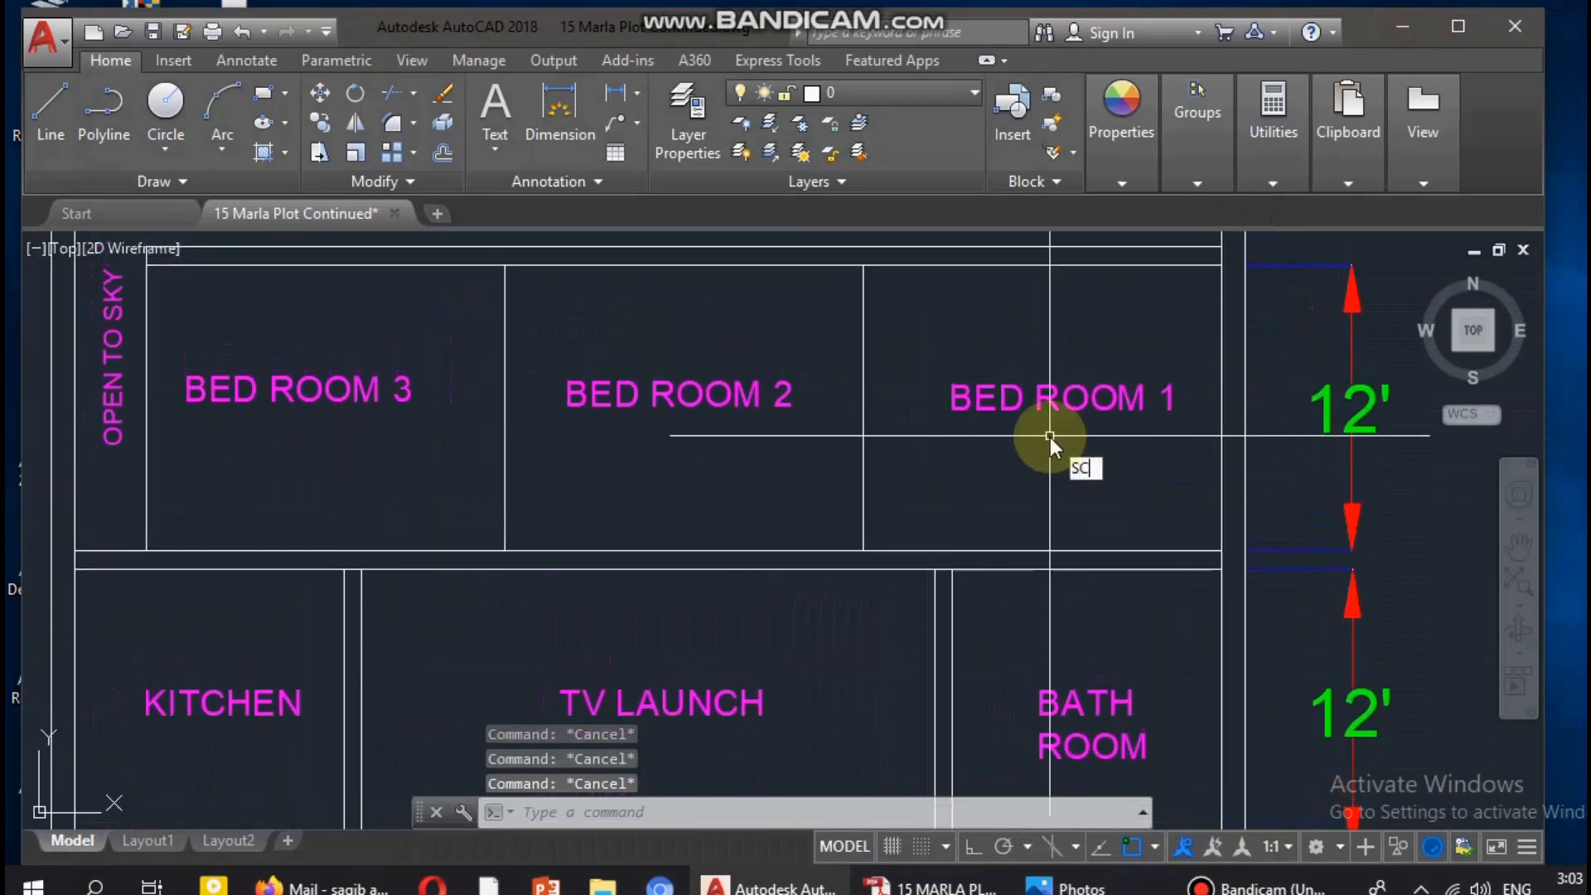
pyautogui.press('Return')
pyautogui.click(1115, 365)
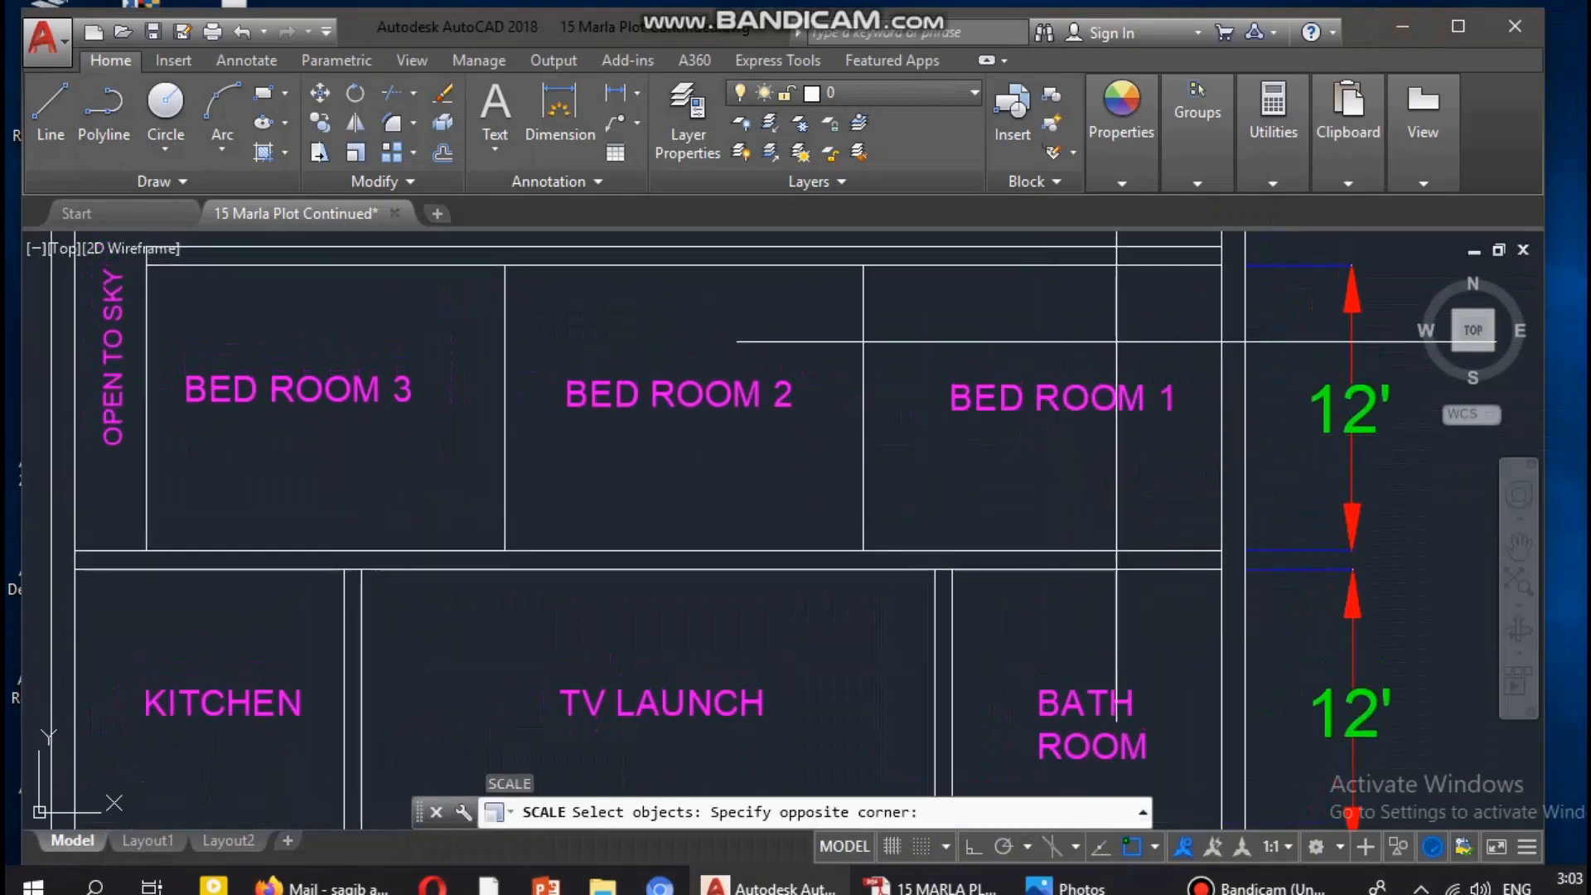
pyautogui.click(1041, 486)
pyautogui.press('Return')
pyautogui.click(953, 382)
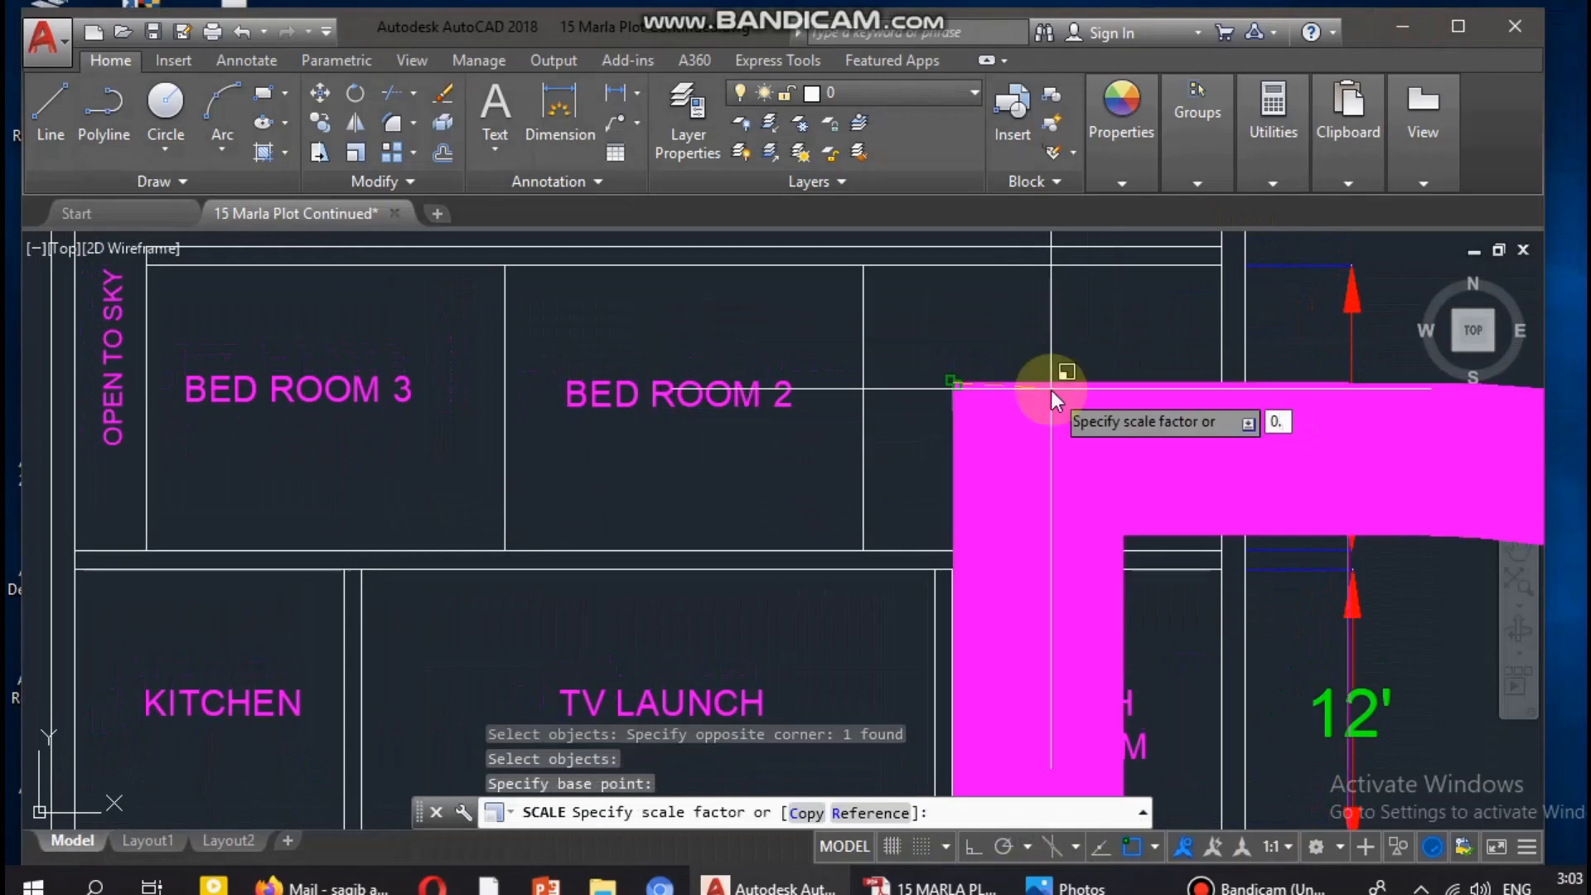
pyautogui.write('8')
pyautogui.press('Return')
pyautogui.scroll(-3, 1006, 406)
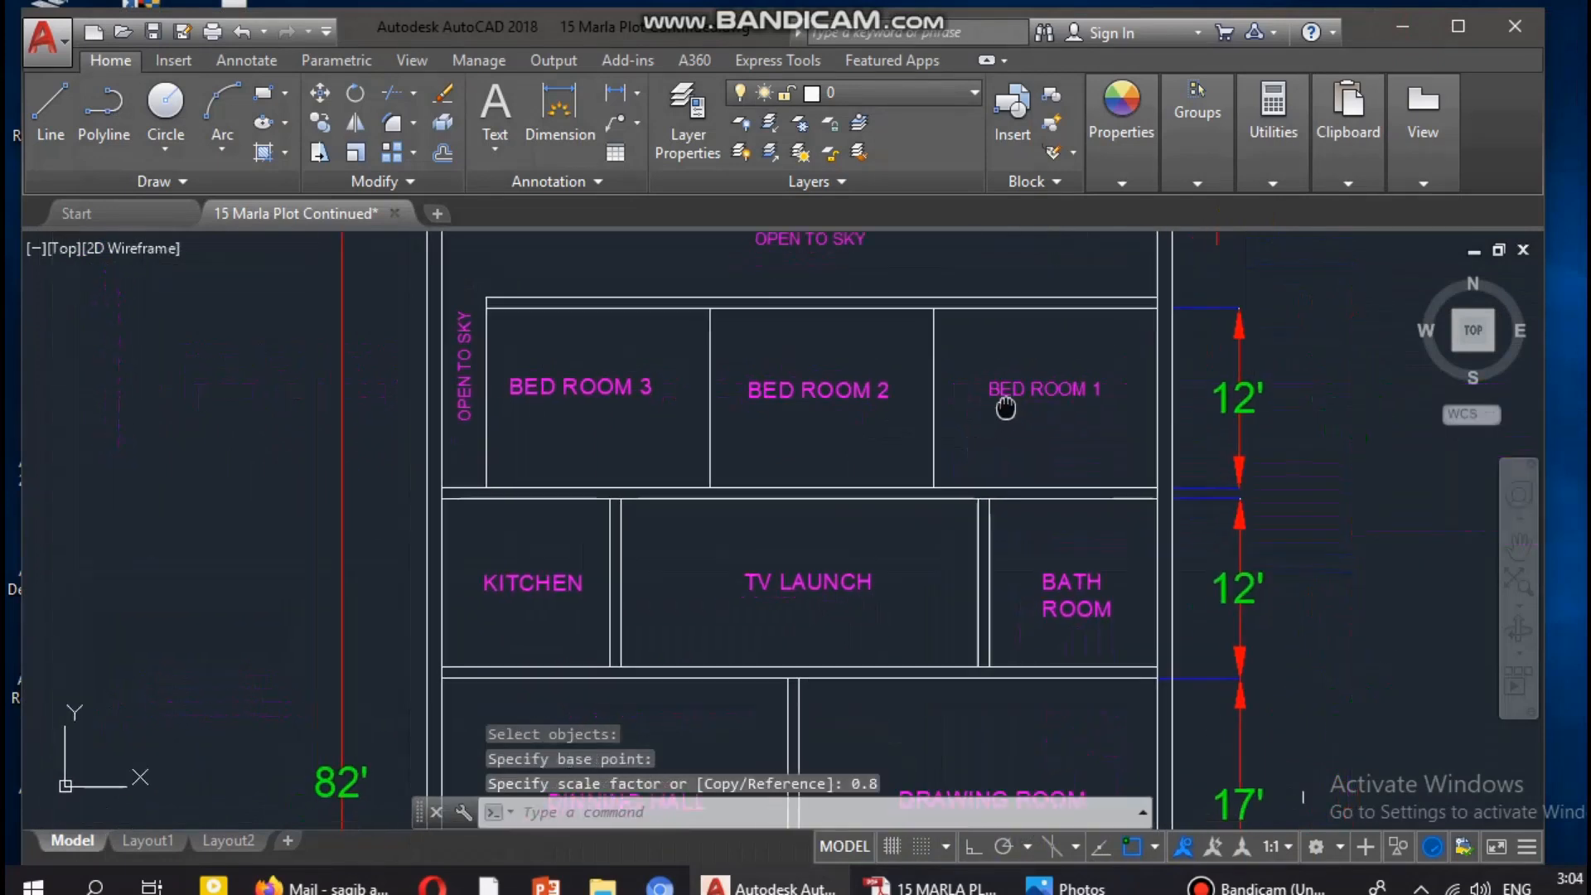
pyautogui.press('Escape')
pyautogui.press('Escape')
pyautogui.moveTo(1006, 405); pyautogui.dragTo(937, 432, button='middle')
pyautogui.scroll(-2, 881, 382)
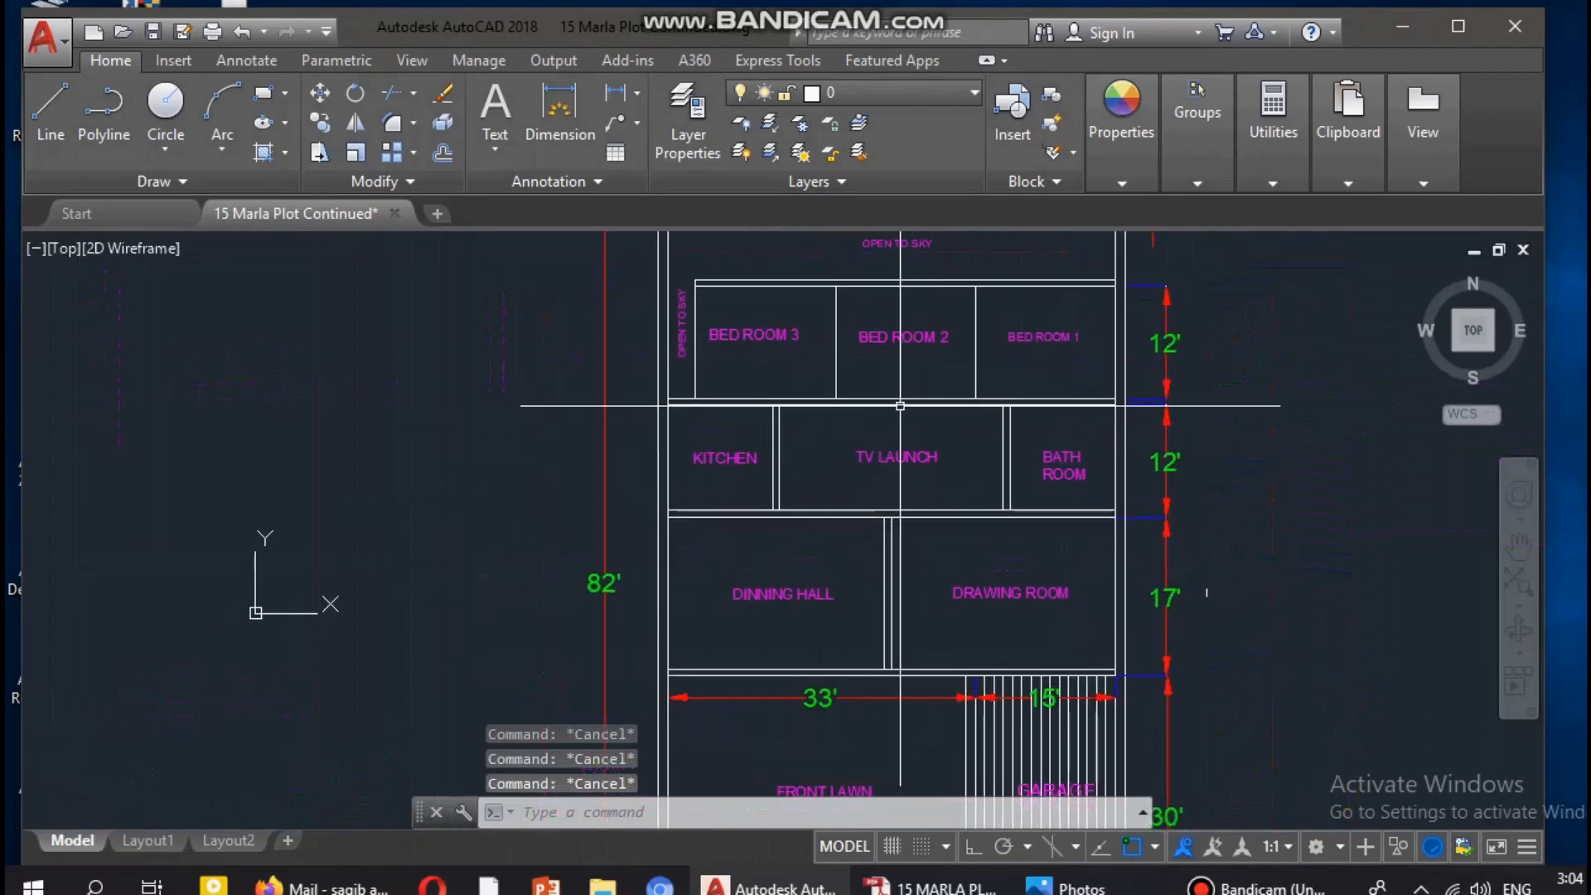
# Match the properties of the BED ROOM 1 label onto the BED ROOM 2 and BED ROOM 3 labels
pyautogui.scroll(5, 902, 451)
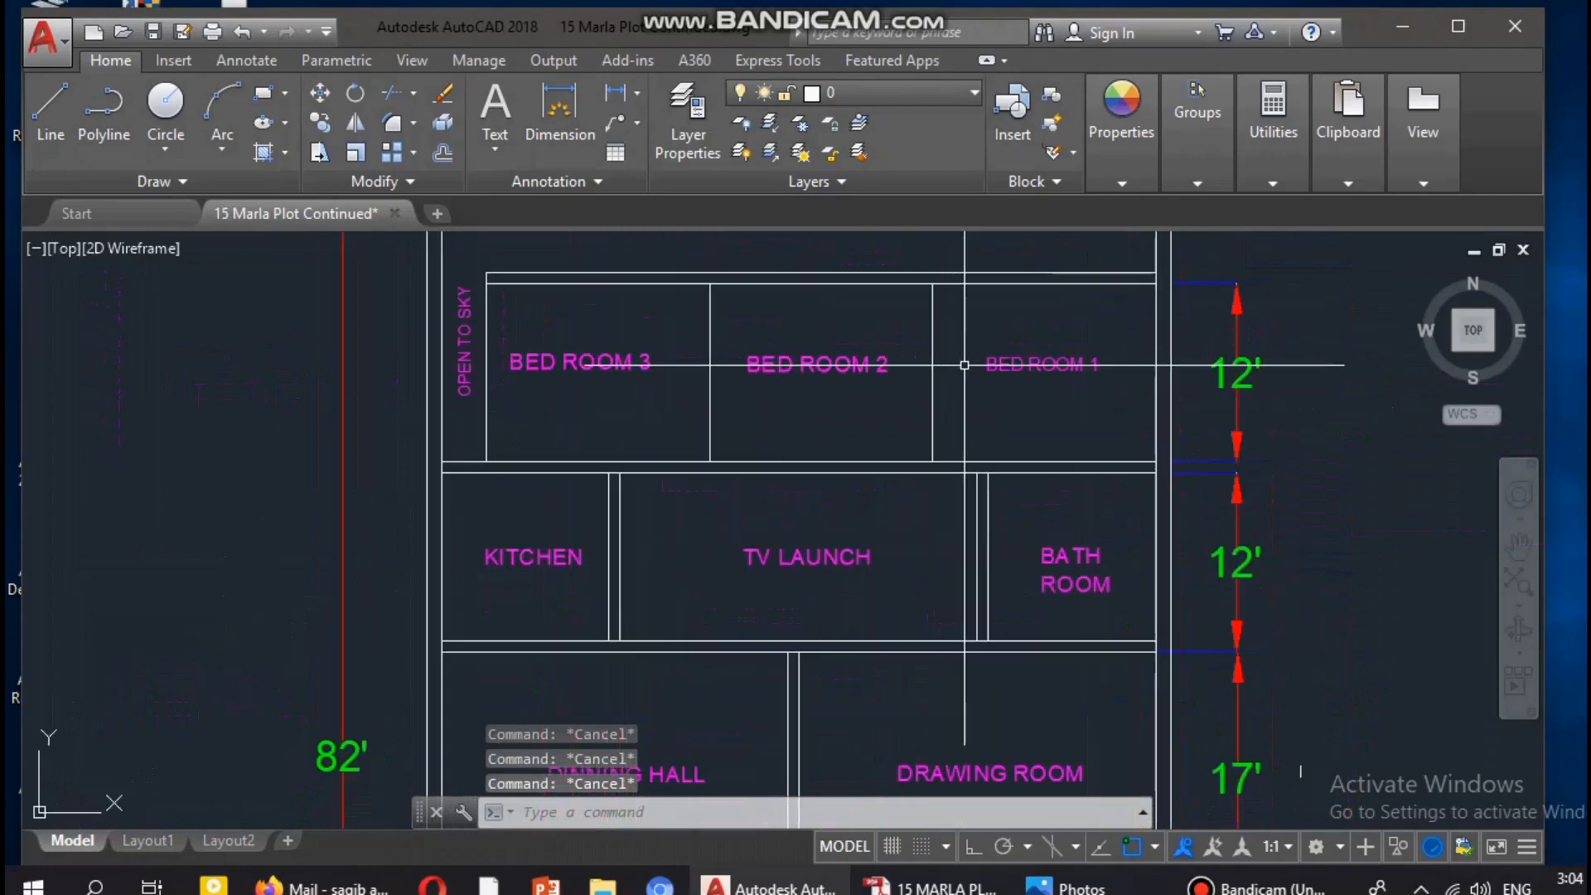
pyautogui.moveTo(1007, 408); pyautogui.dragTo(1038, 430, button='middle')
pyautogui.write('MA')
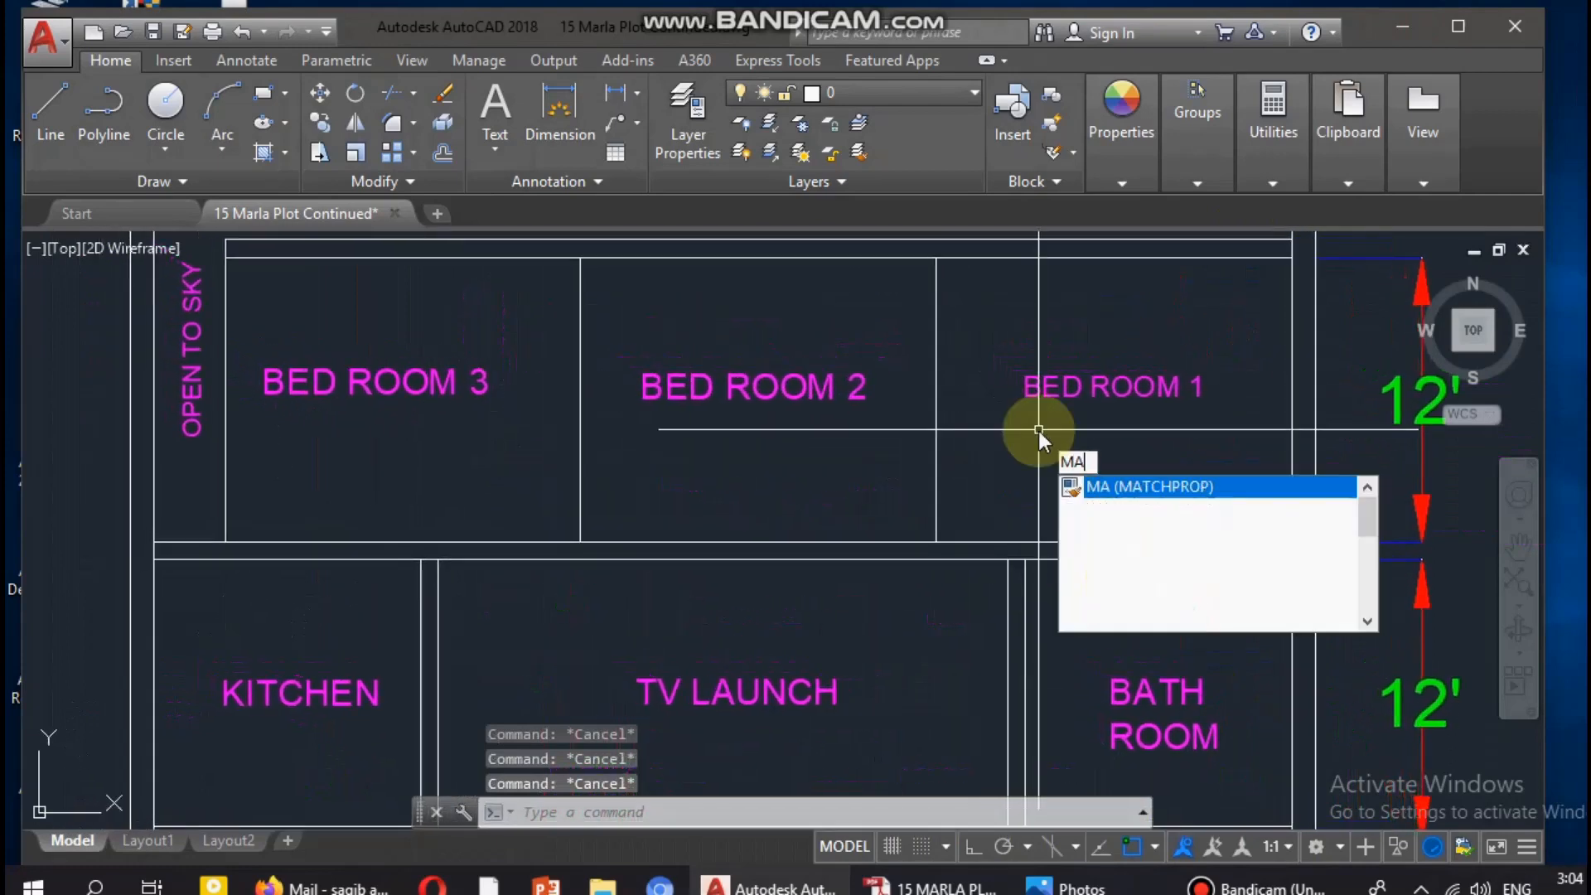
pyautogui.click(1152, 489)
pyautogui.click(1076, 387)
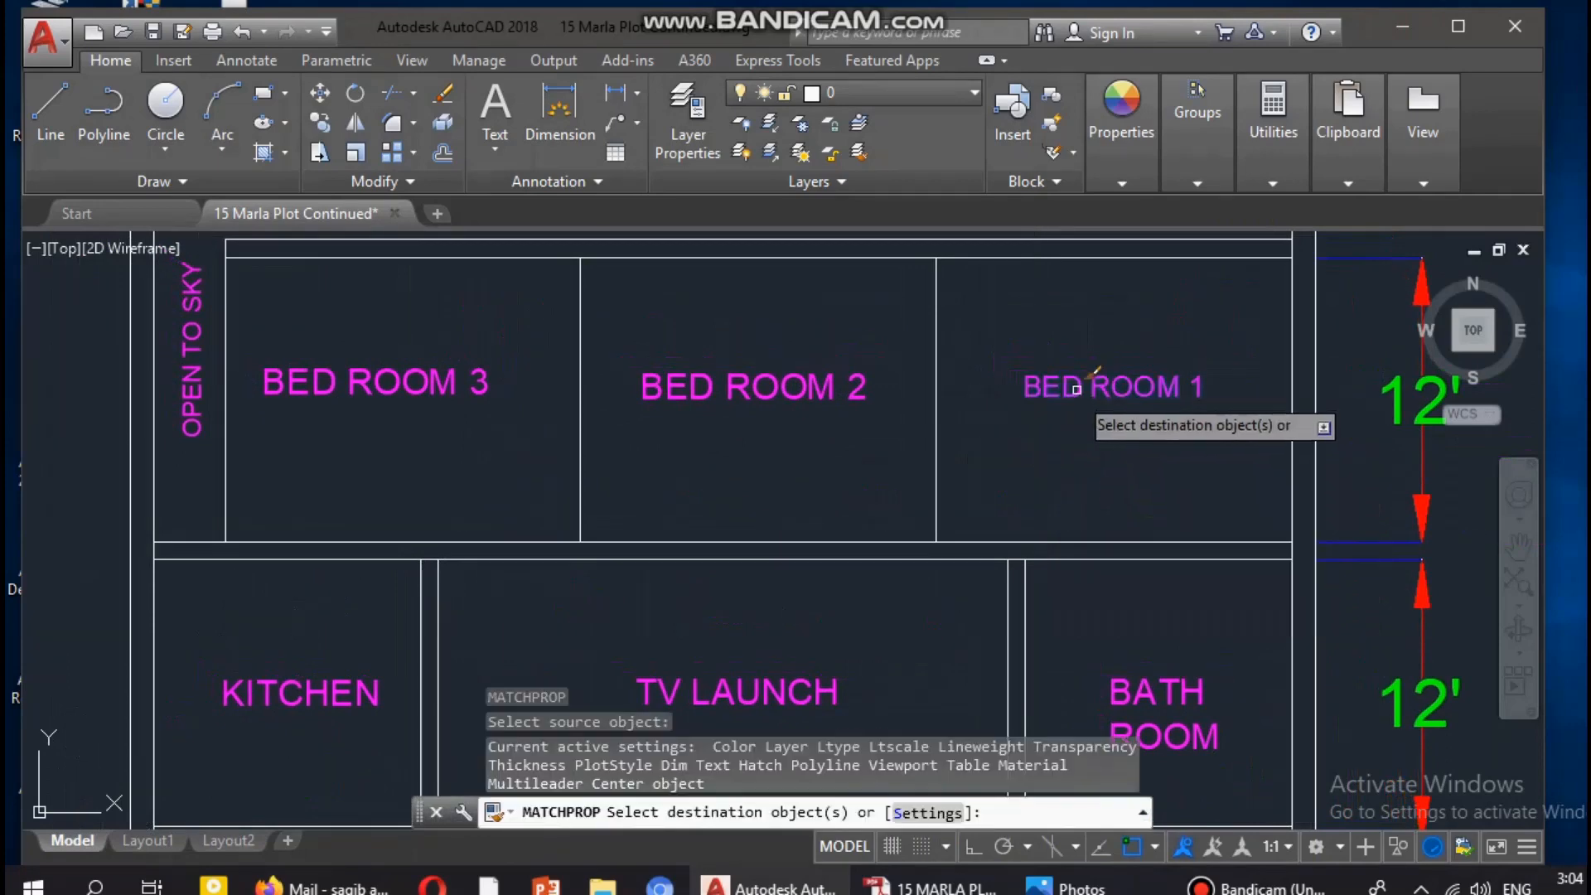
pyautogui.click(688, 386)
pyautogui.moveTo(588, 470); pyautogui.dragTo(762, 430, button='middle')
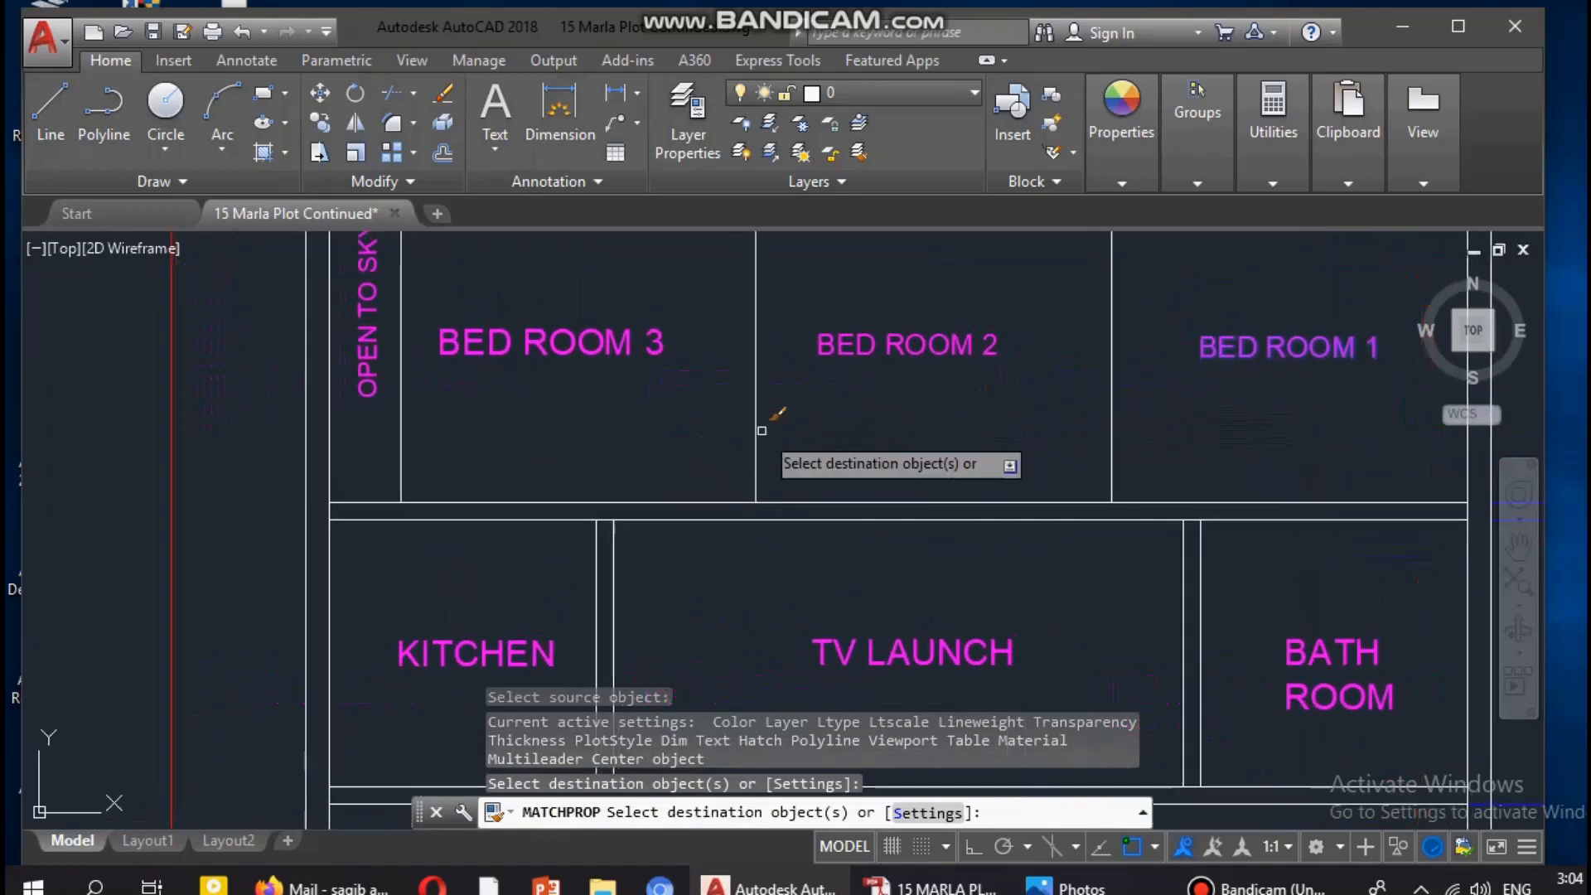
pyautogui.click(598, 342)
# Apply the matched text properties to the KITCHEN, TV LAUNCH and BATH ROOM labels
pyautogui.moveTo(586, 434); pyautogui.dragTo(600, 353, button='middle')
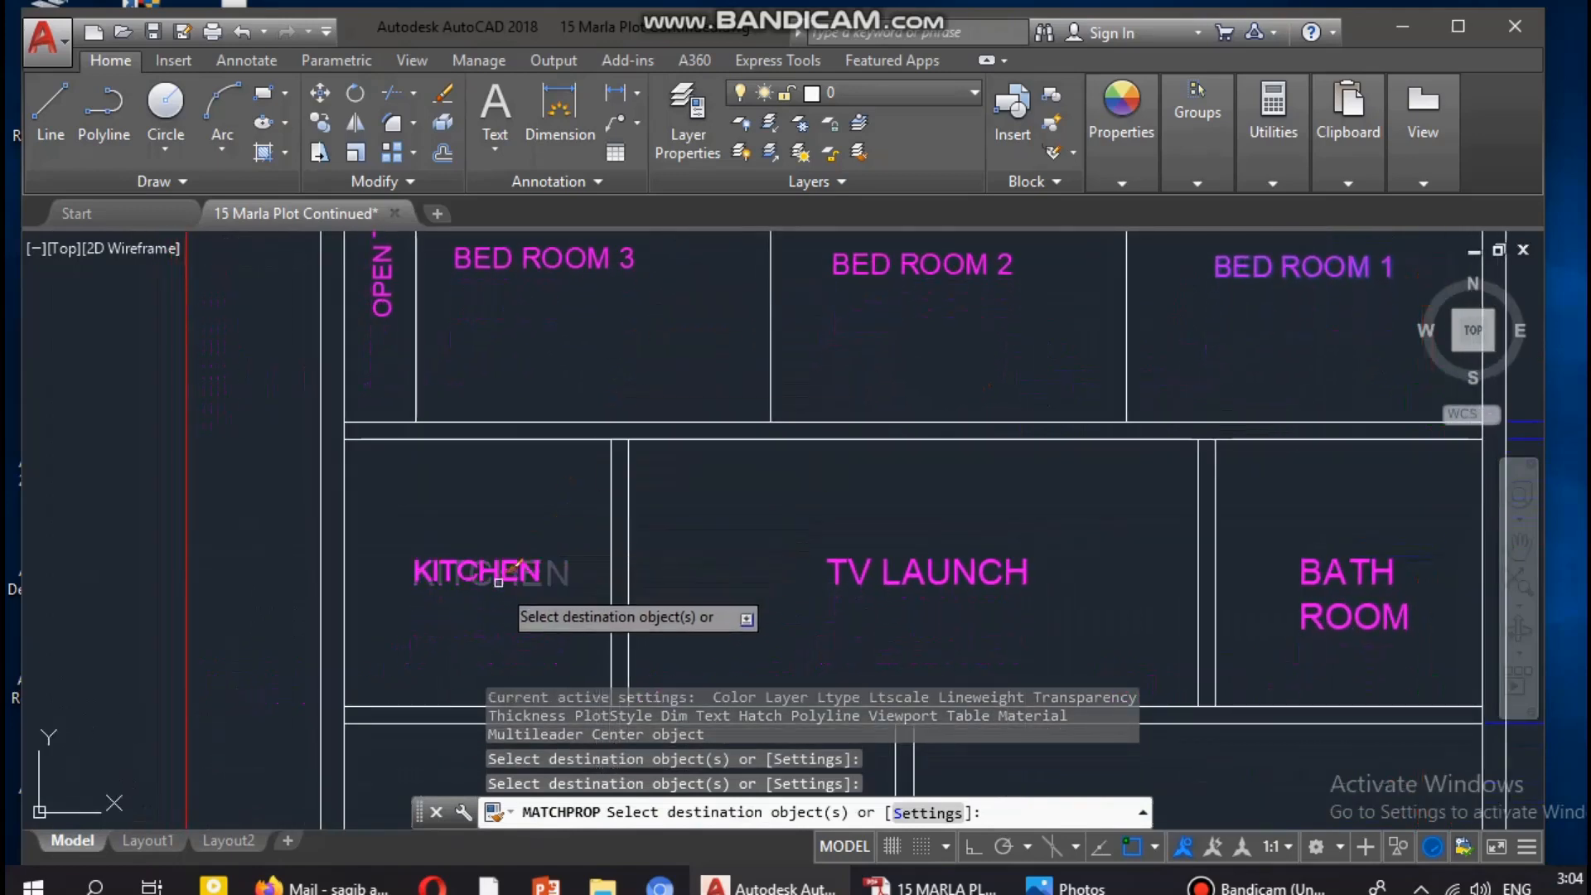
pyautogui.click(494, 580)
pyautogui.moveTo(813, 633); pyautogui.dragTo(622, 483, button='middle')
pyautogui.click(746, 435)
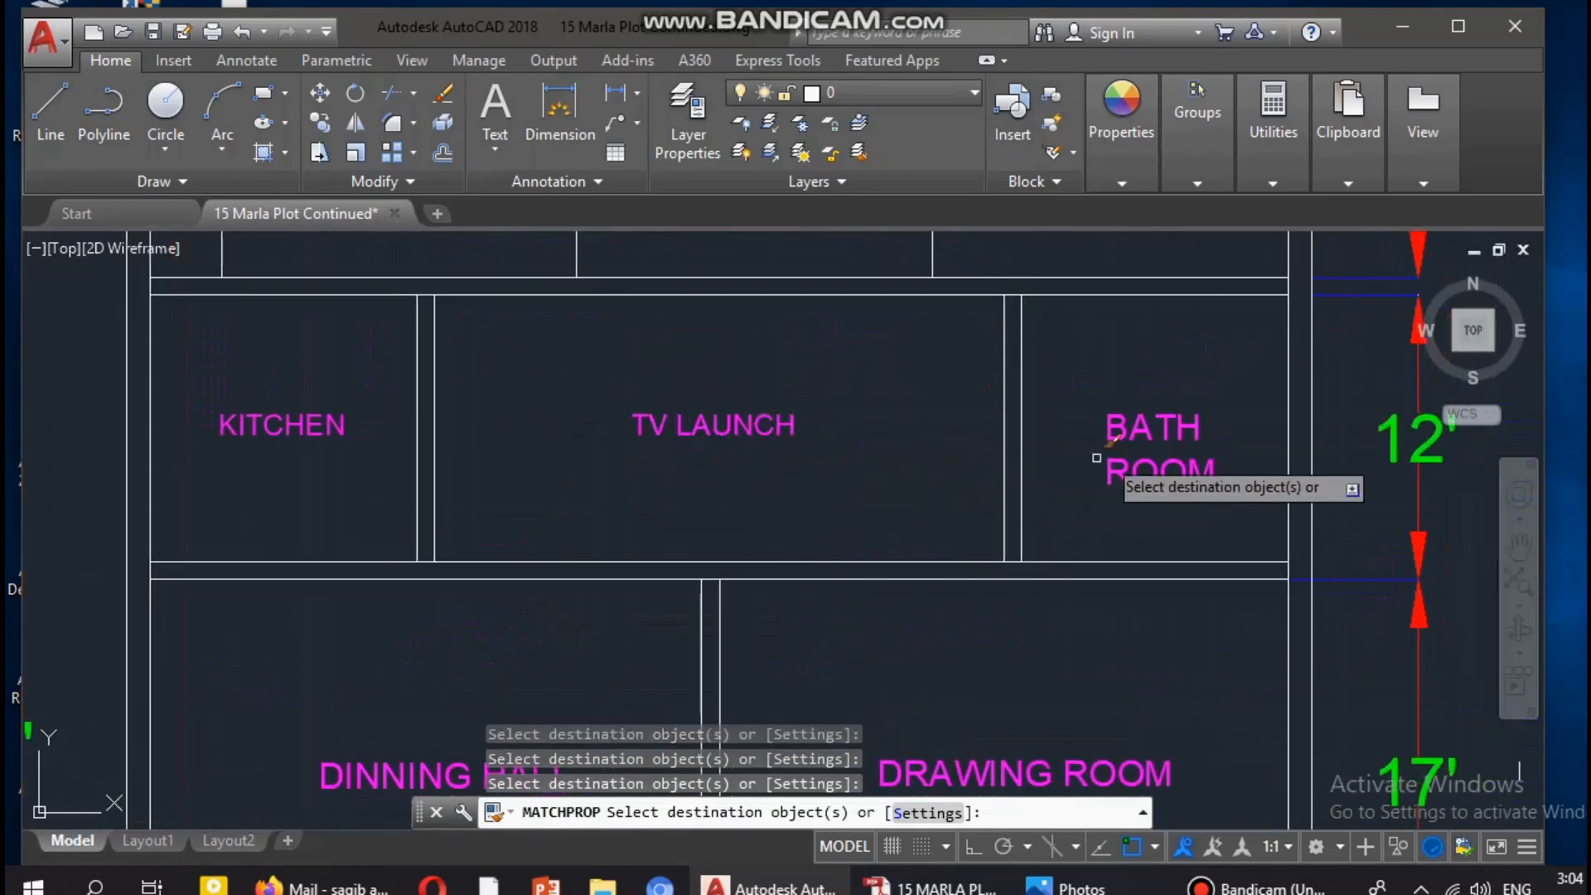
pyautogui.click(1160, 410)
# Apply the matched text properties to the DRAWING ROOM, DINNING HALL, FRONT LAWN and TOILET labels
pyautogui.scroll(-2, 1051, 330)
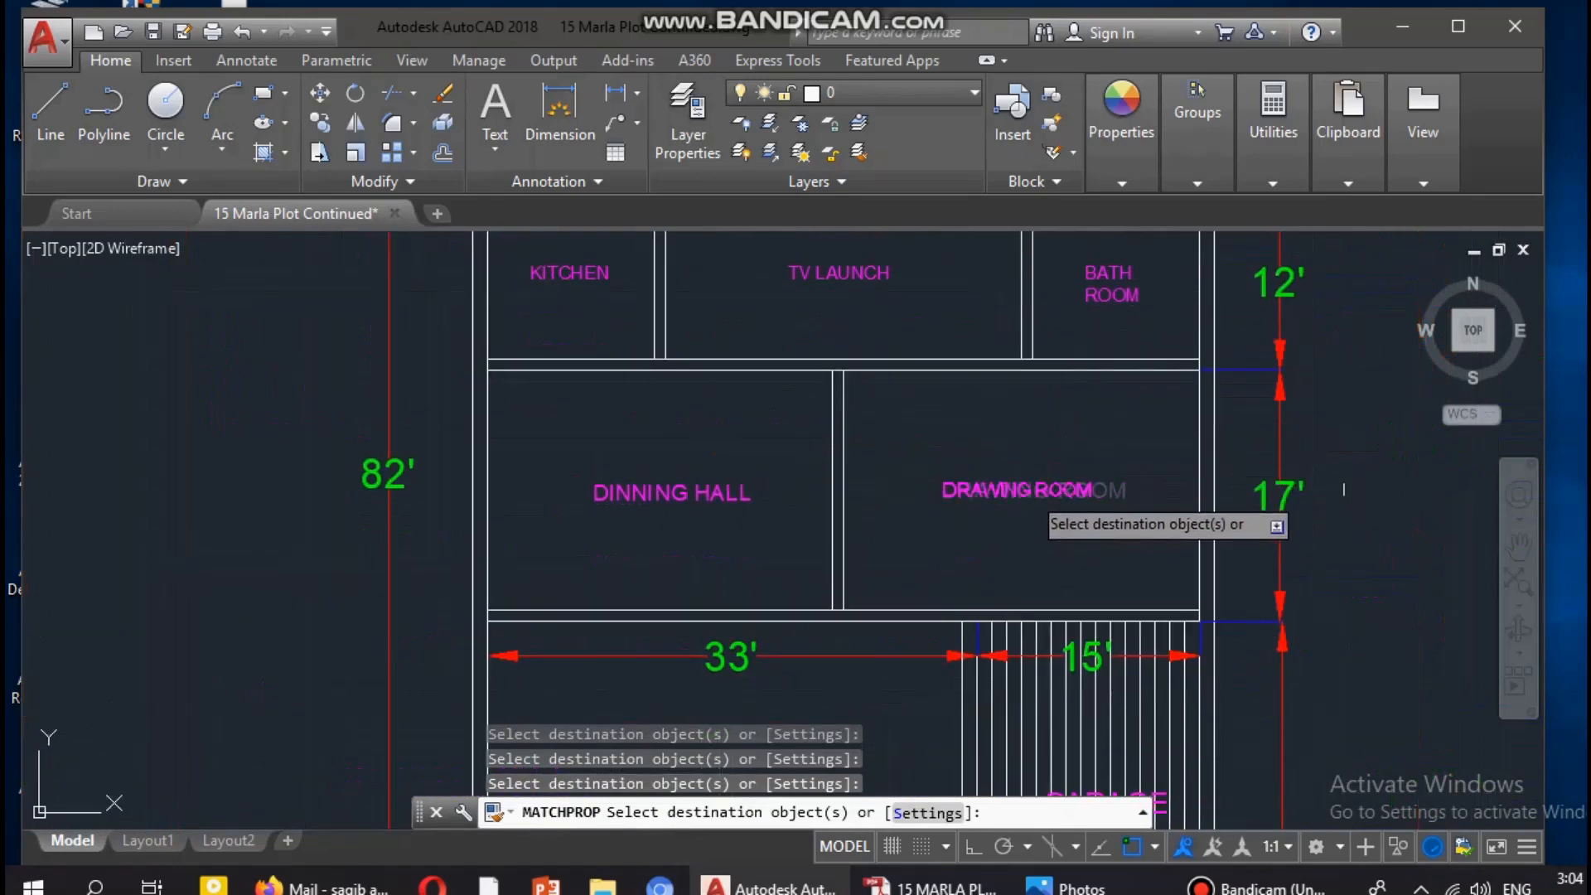
pyautogui.click(657, 501)
pyautogui.moveTo(778, 553); pyautogui.dragTo(842, 272, button='middle')
pyautogui.moveTo(831, 541); pyautogui.dragTo(864, 261, button='middle')
pyautogui.click(826, 481)
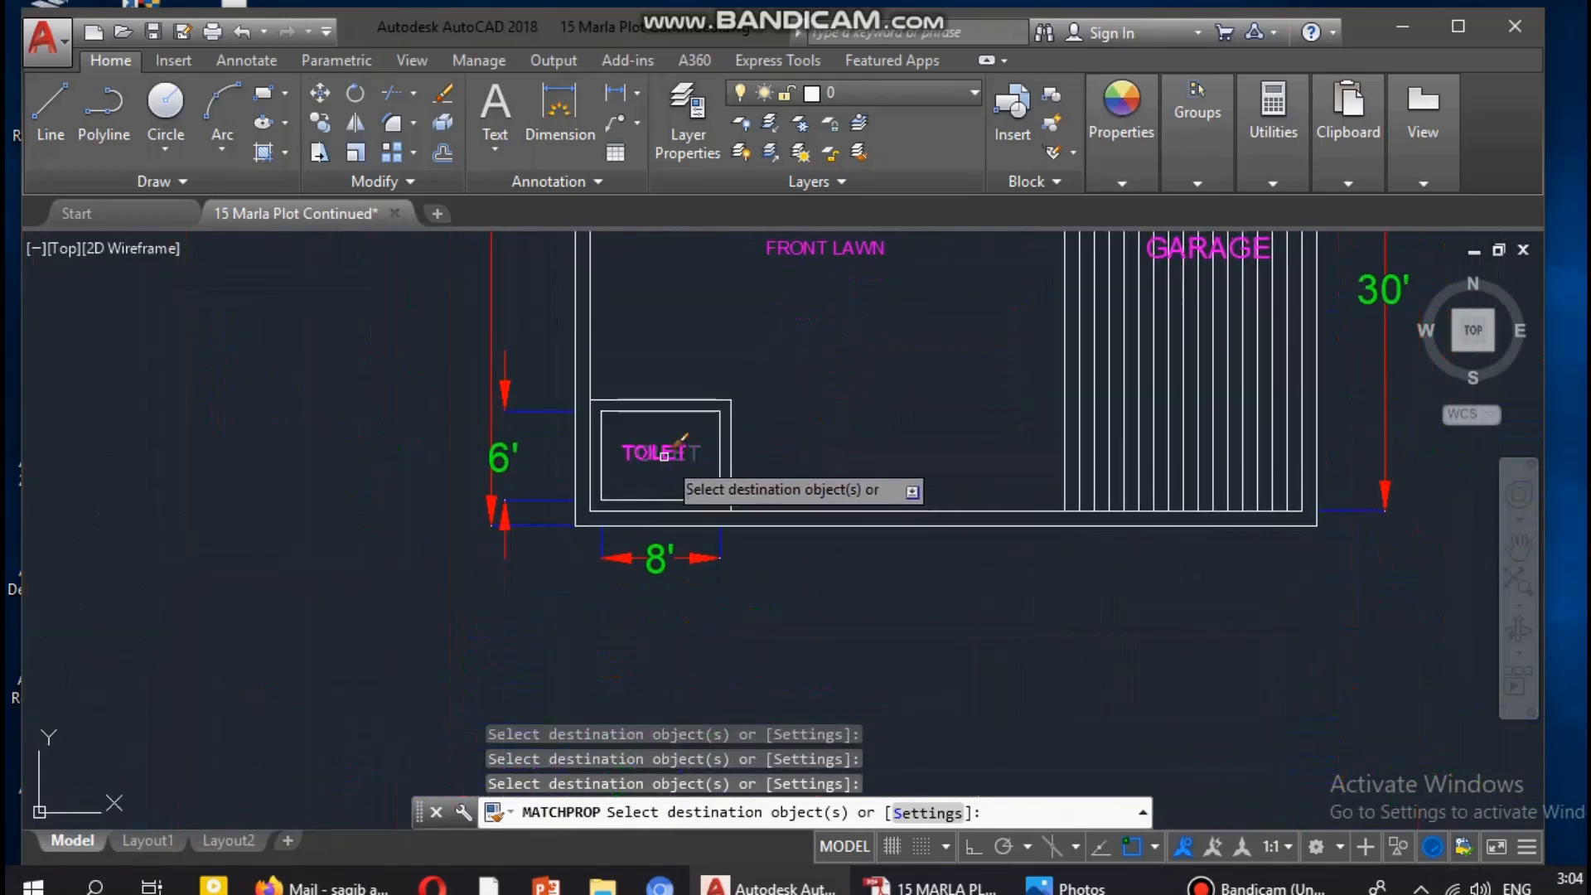
pyautogui.click(664, 451)
pyautogui.moveTo(894, 395); pyautogui.dragTo(726, 554, button='middle')
pyautogui.moveTo(721, 401)
pyautogui.mouseDown(button='middle')
pyautogui.moveTo(838, 558)
pyautogui.moveTo(846, 630)
pyautogui.mouseUp(button='middle')
pyautogui.moveTo(890, 363); pyautogui.dragTo(909, 471, button='middle')
pyautogui.scroll(-3, 909, 470)
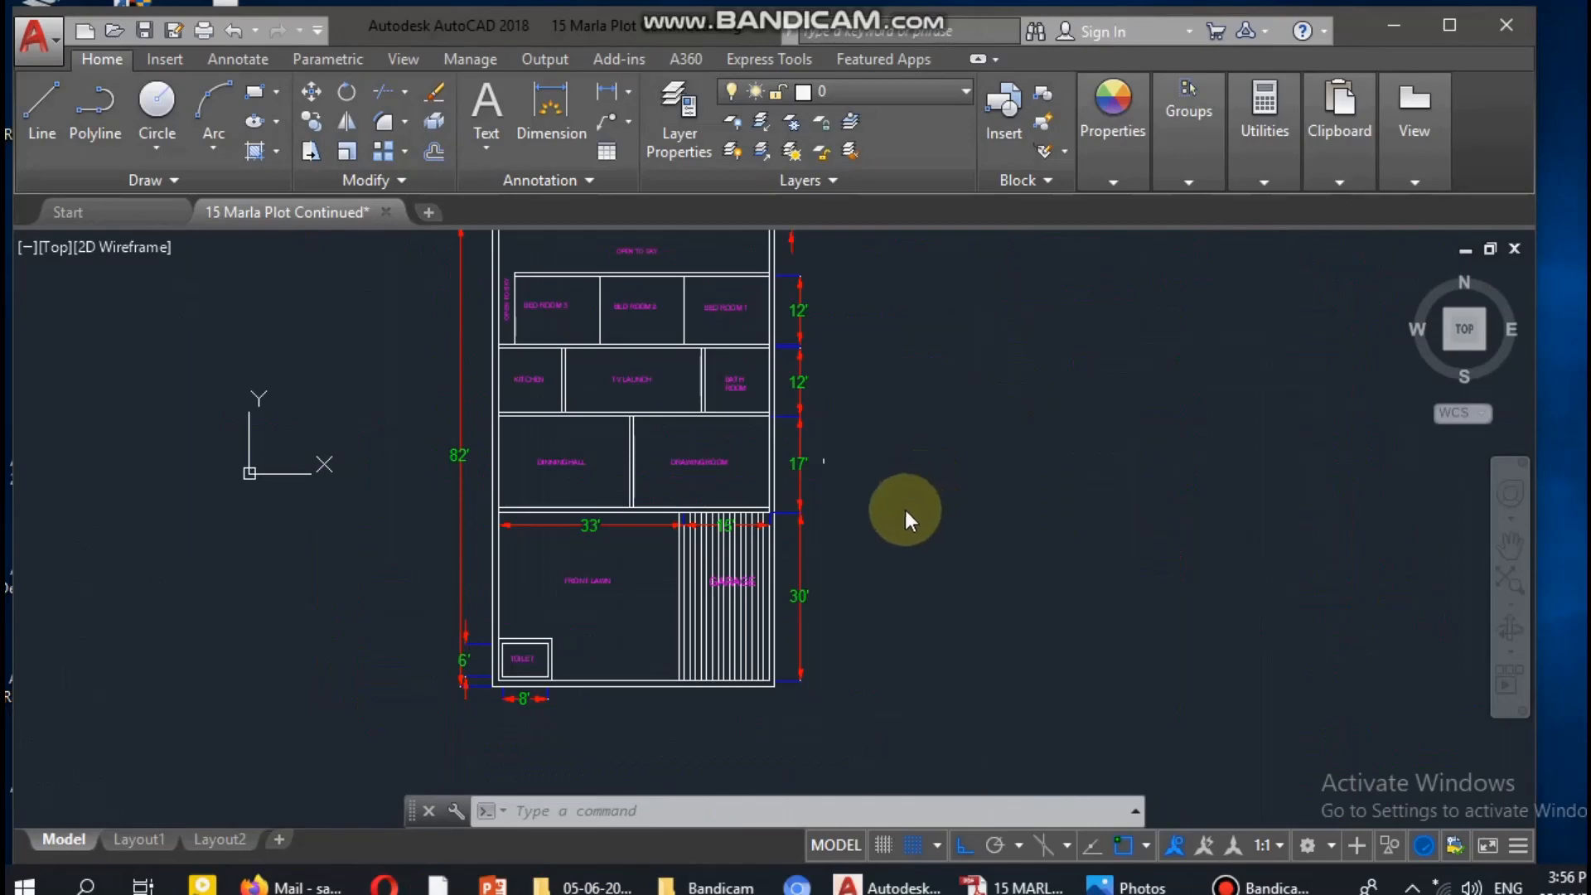
# Check the gate width in the PDF plan in Adobe Reader, and draw an 8' horizontal line in AutoCAD beyond the 17' dimension
pyautogui.scroll(2, 916, 508)
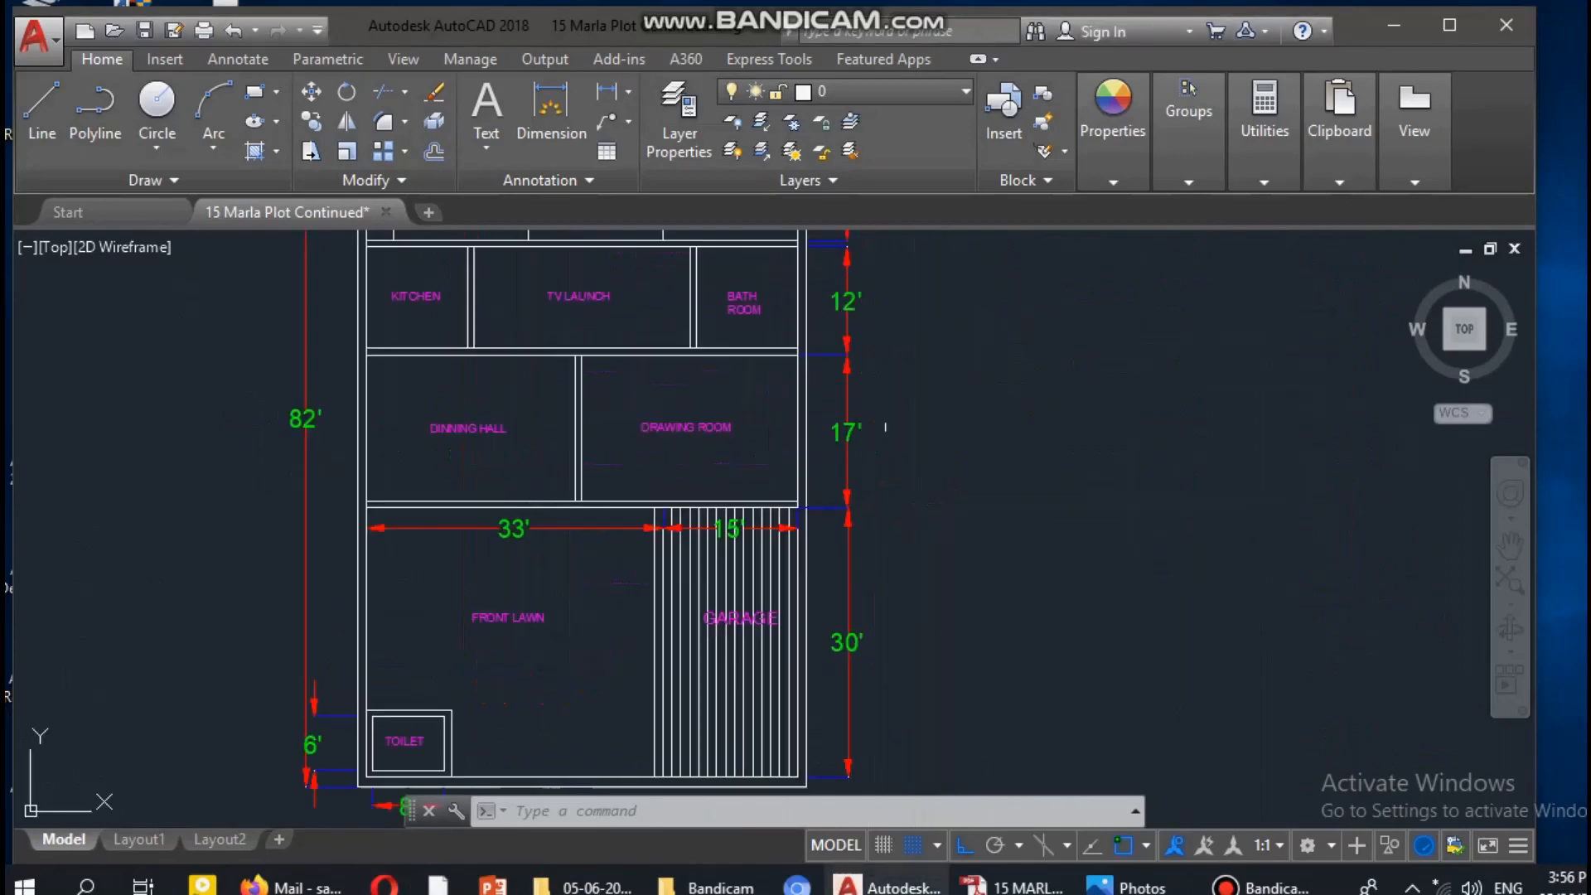
pyautogui.press('Escape')
pyautogui.scroll(2, 945, 503)
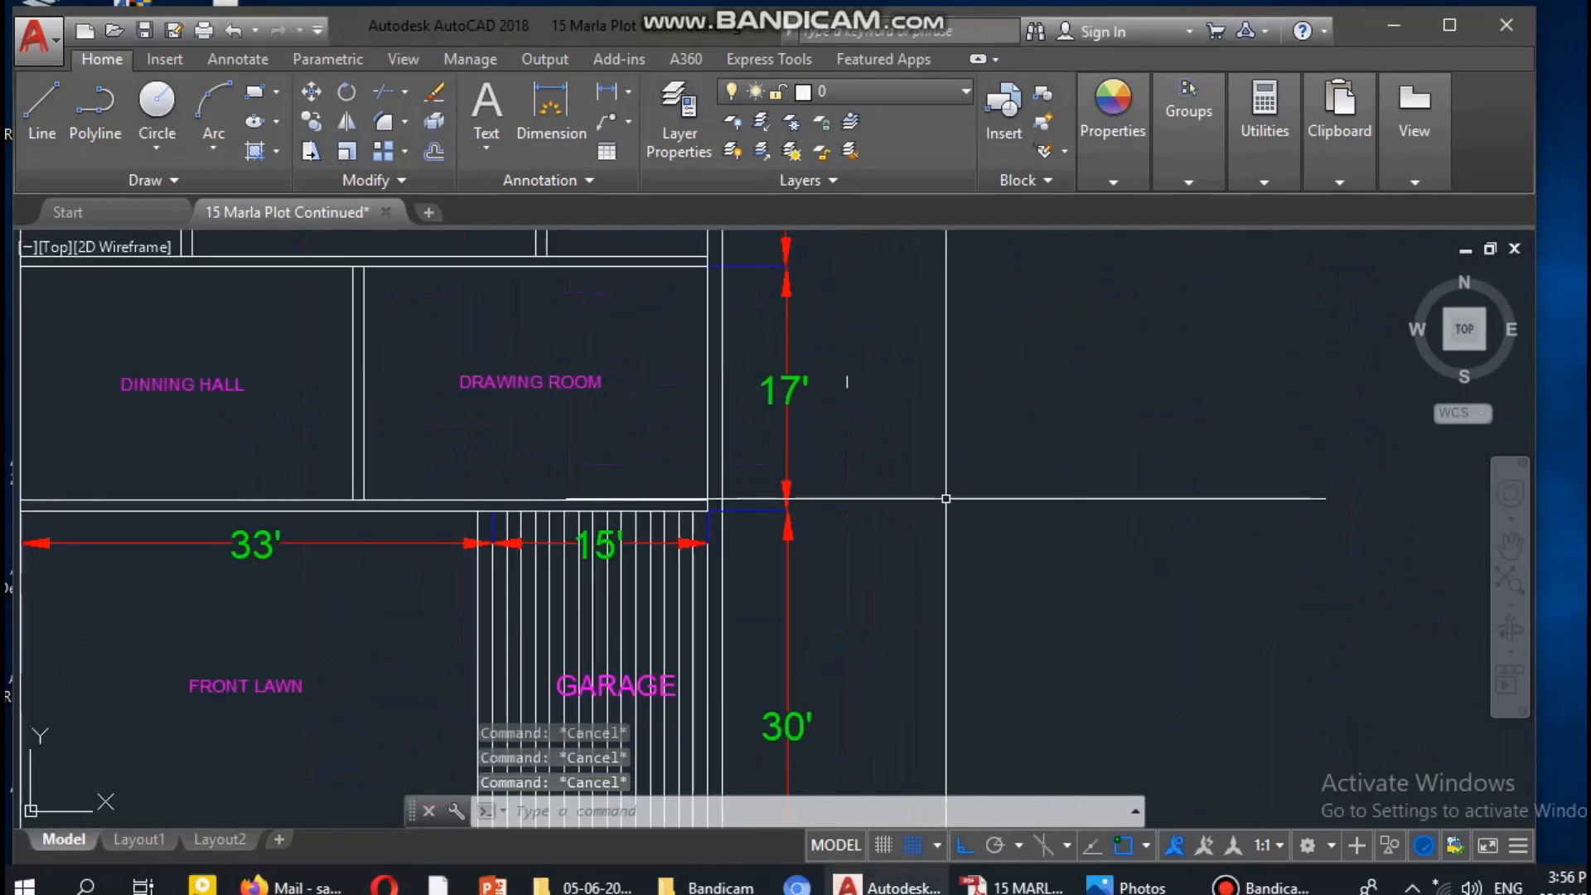
pyautogui.write('l')
pyautogui.press('Return')
pyautogui.click(953, 470)
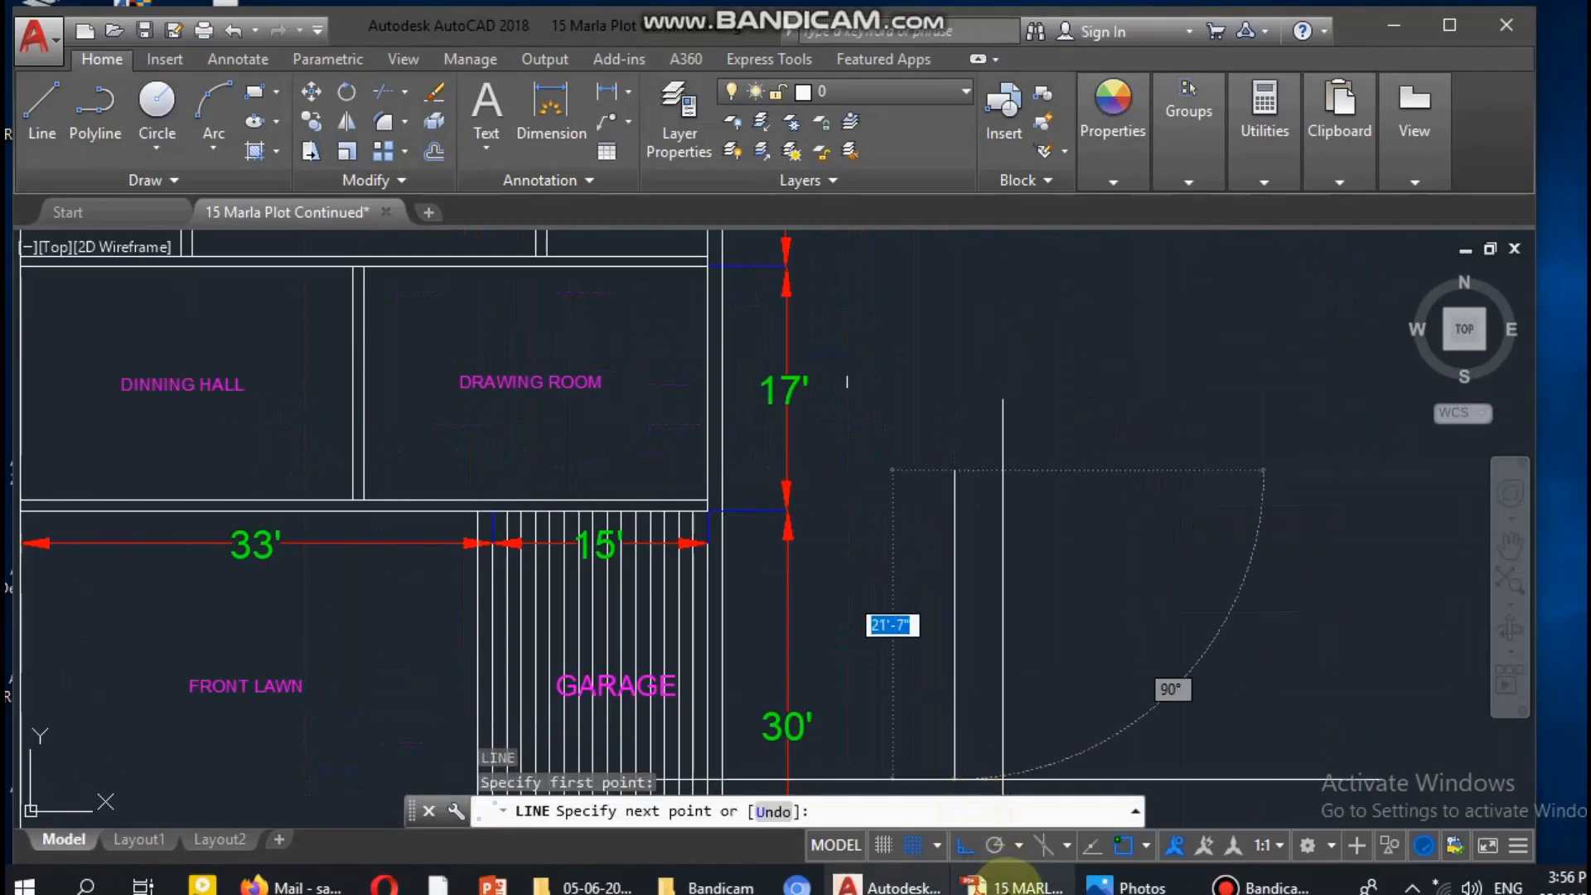
pyautogui.click(1013, 885)
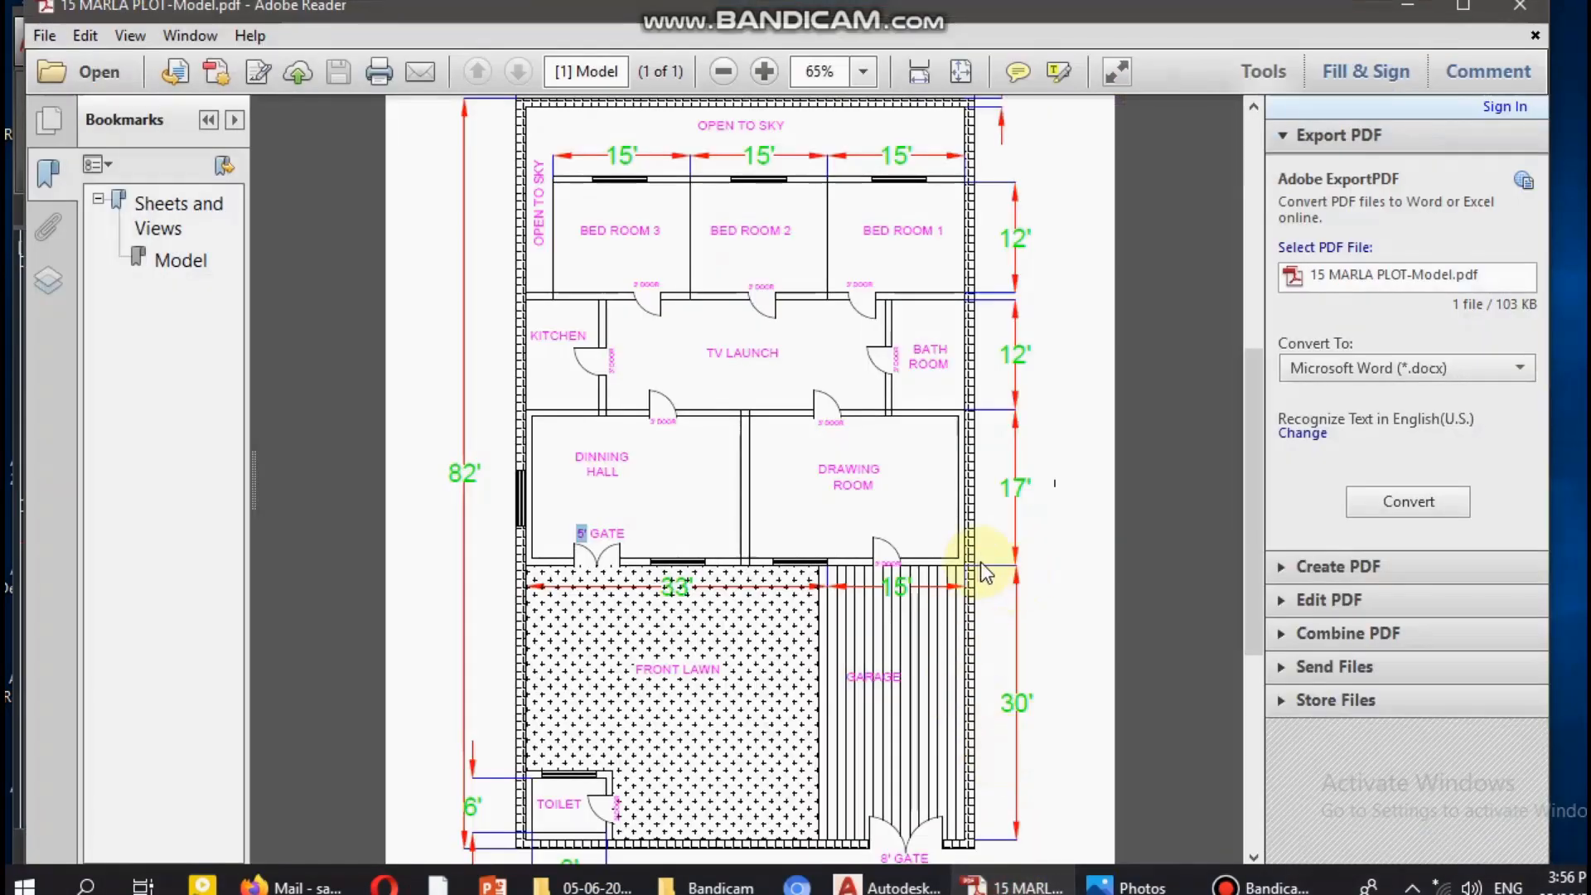
pyautogui.scroll(-1, 984, 572)
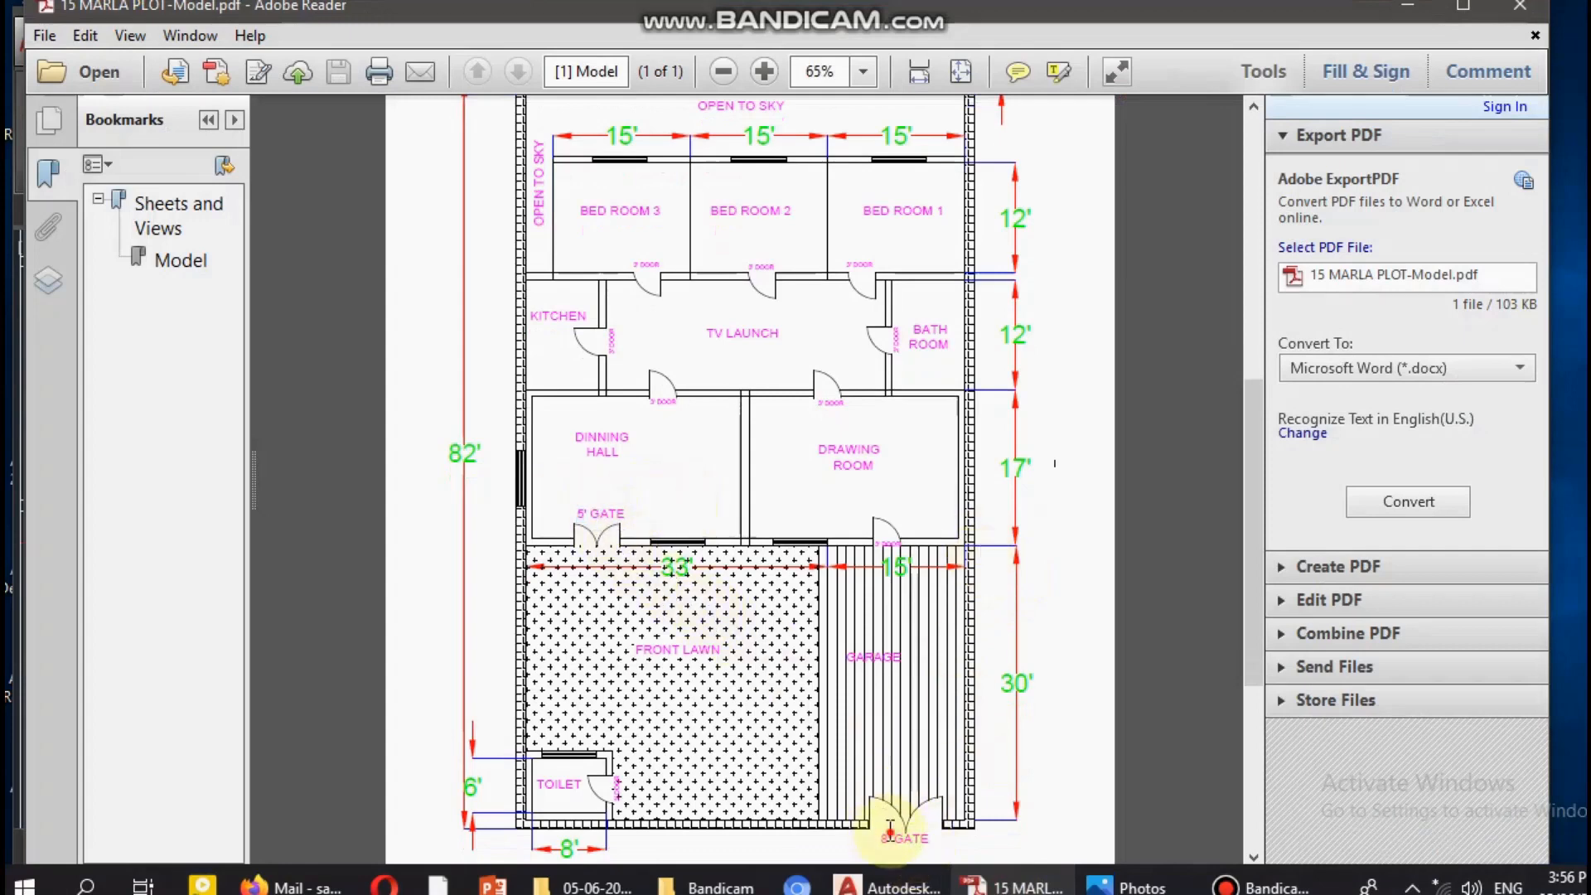
pyautogui.click(886, 885)
pyautogui.write("8'")
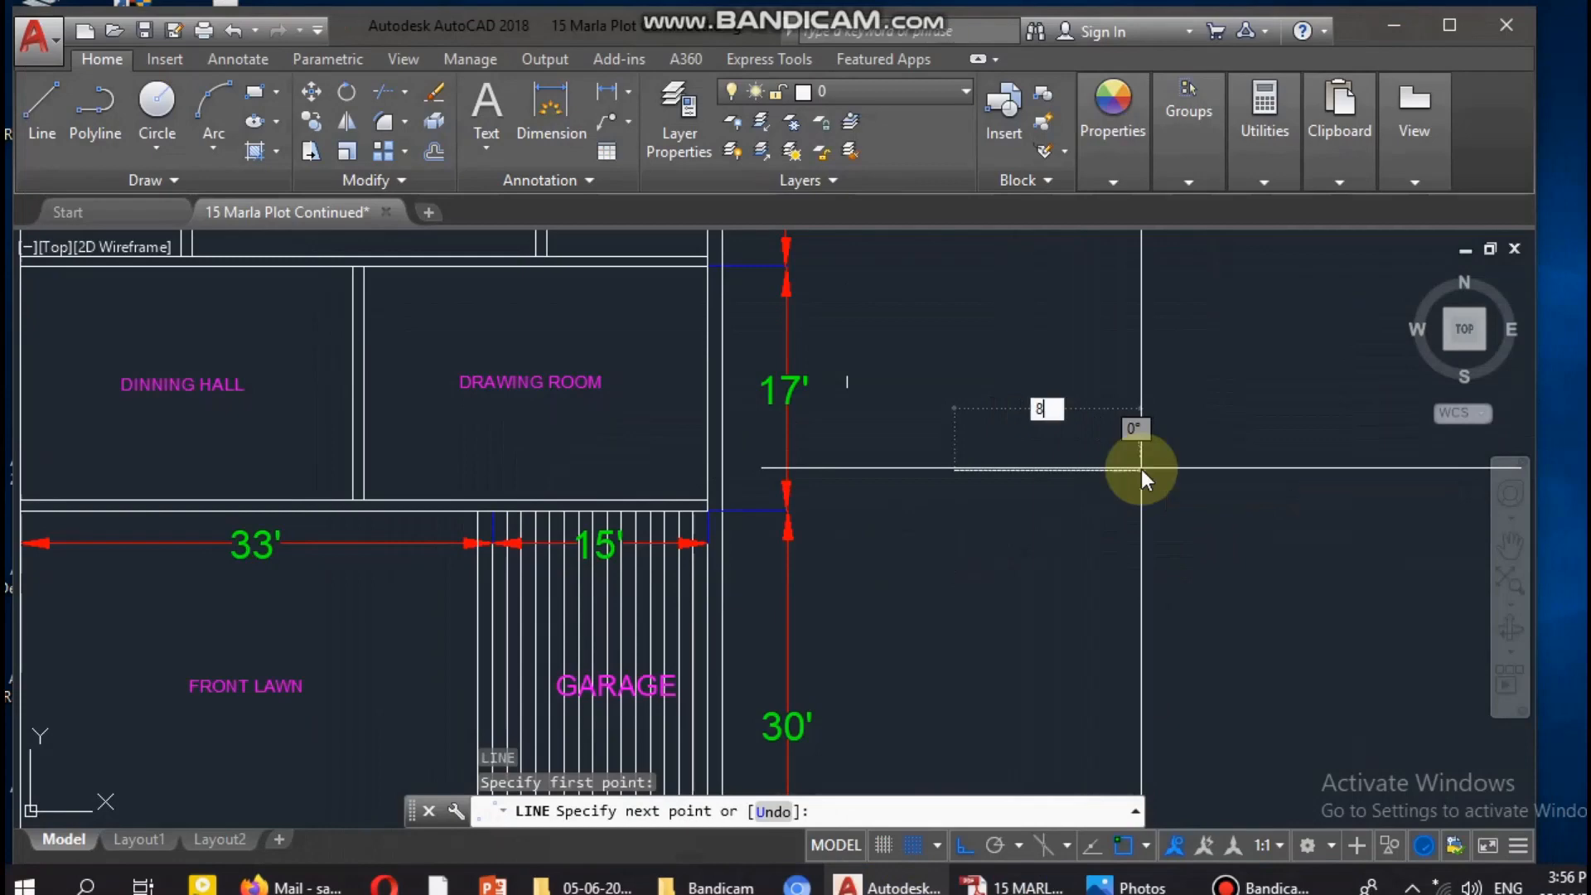
pyautogui.press('Return')
pyautogui.press('Return')
pyautogui.press('Escape')
pyautogui.press('Escape')
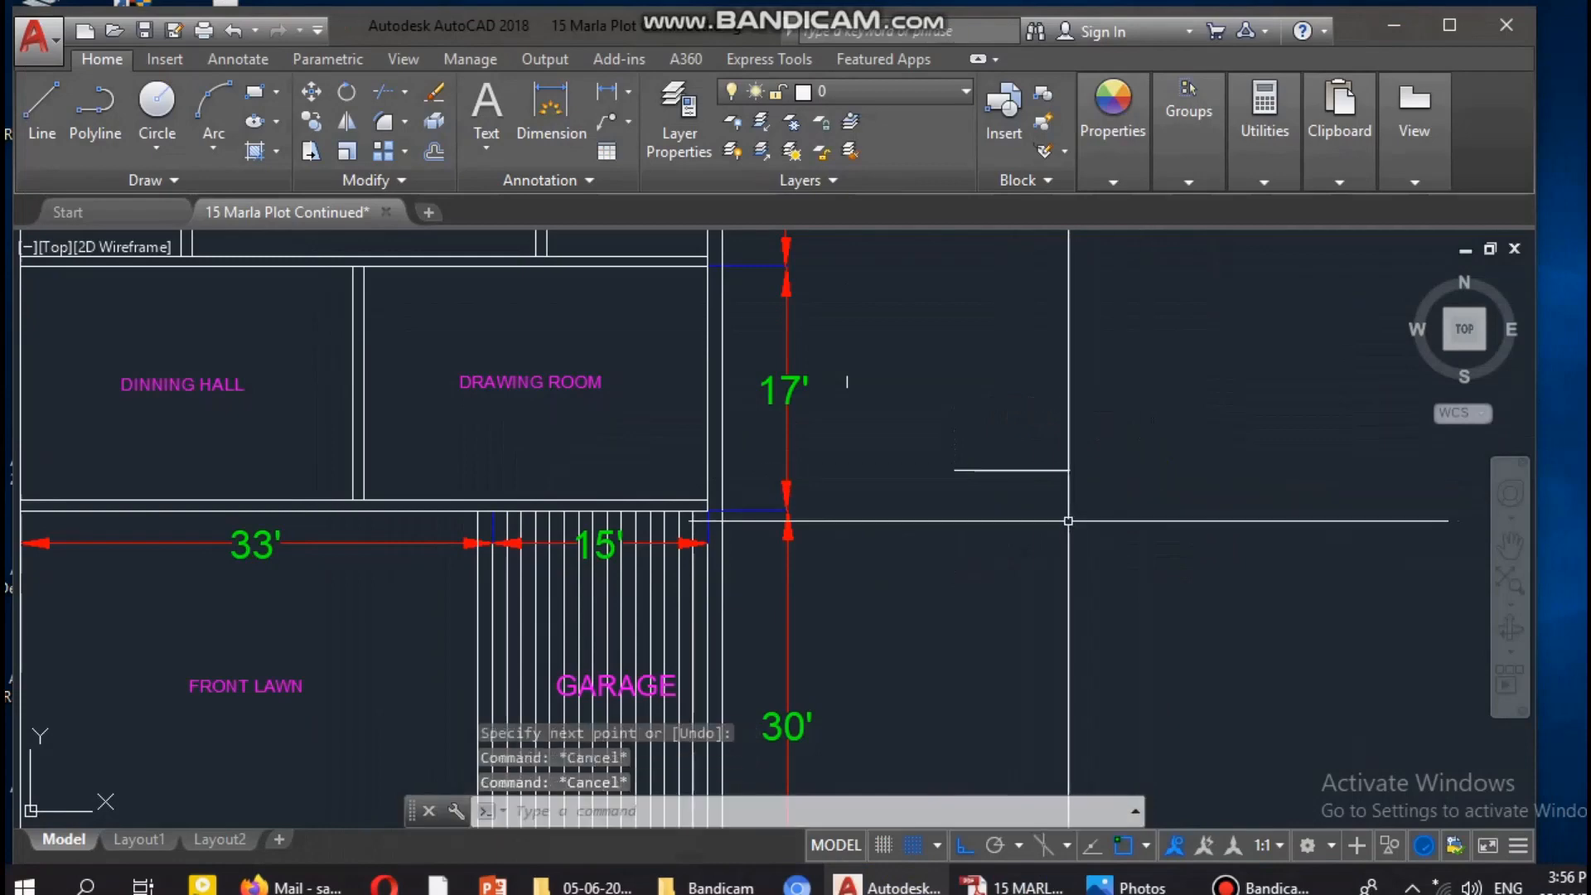
# Draw a 4' vertical line downward from the midpoint of the 8' gate line
pyautogui.press('Return')
pyautogui.scroll(2, 1015, 496)
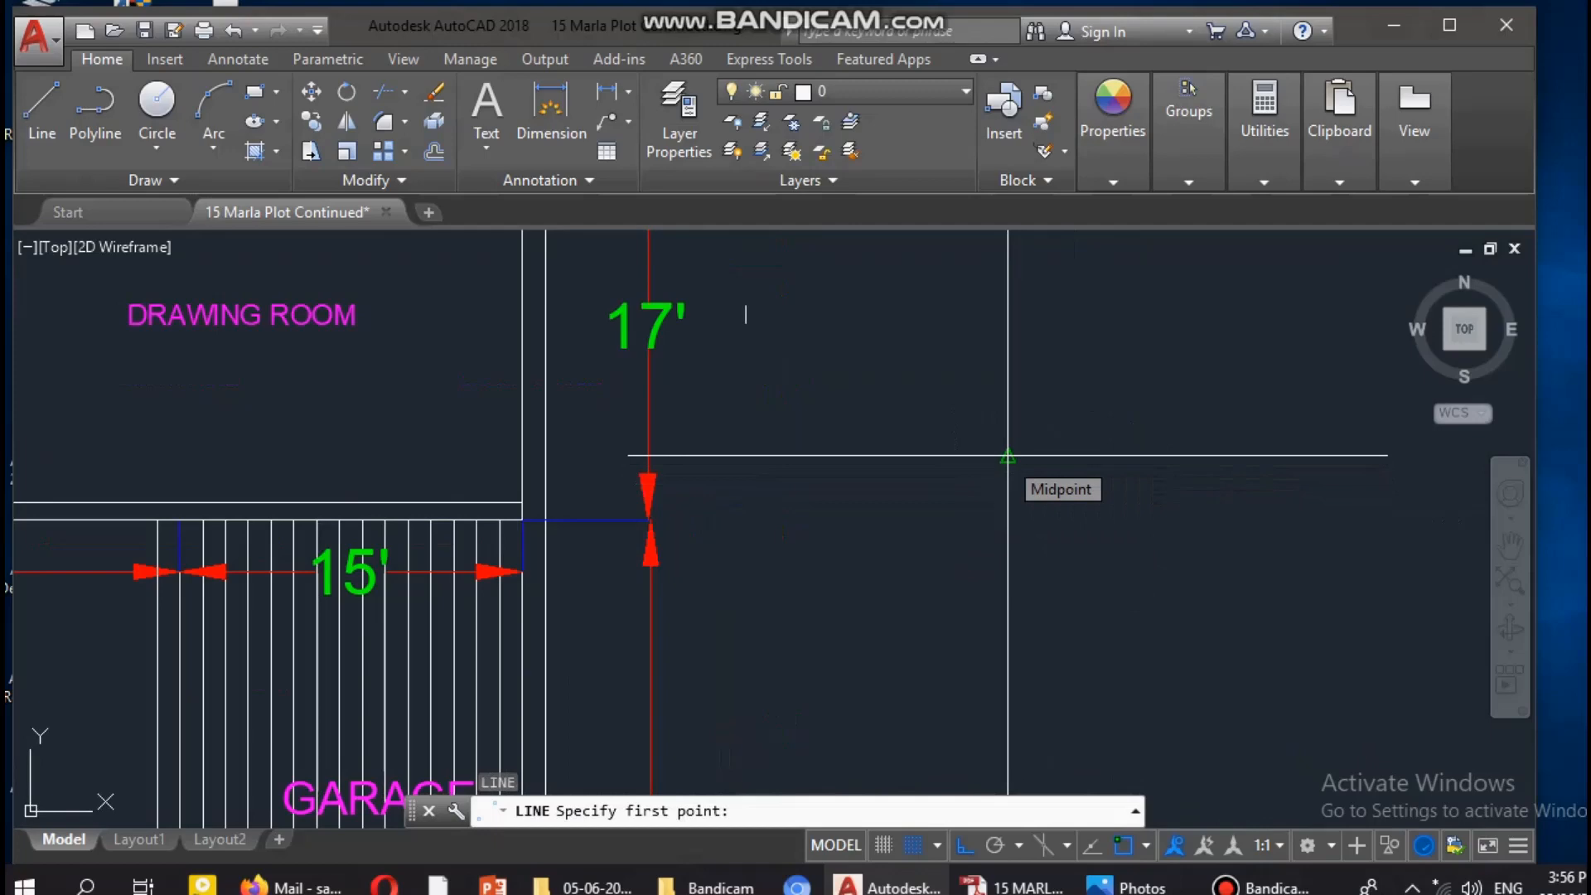
pyautogui.click(1007, 455)
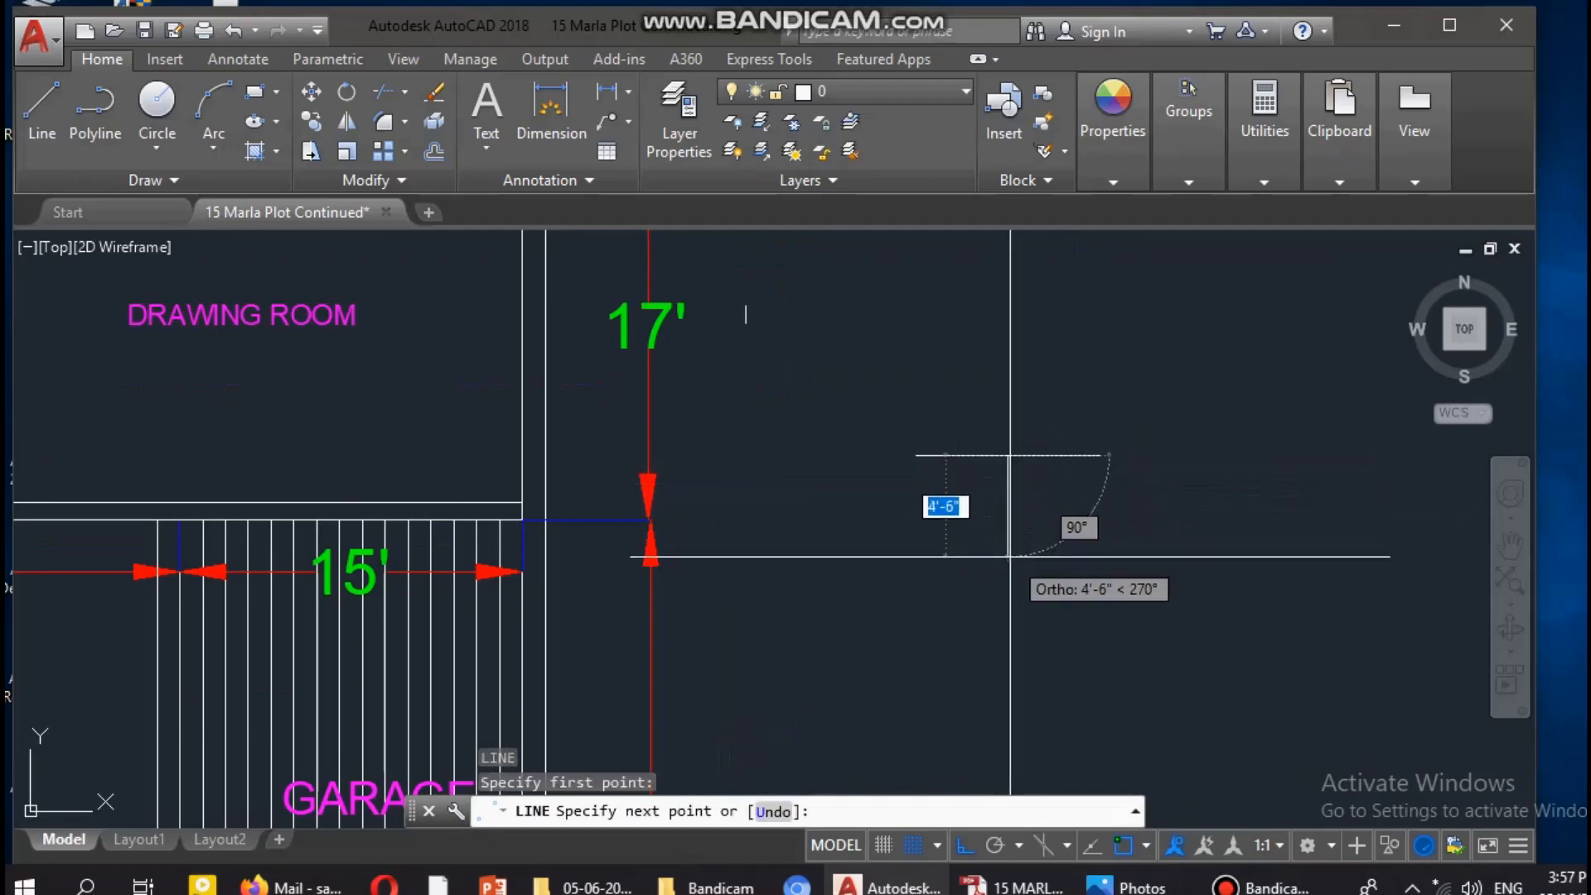
pyautogui.write('4')
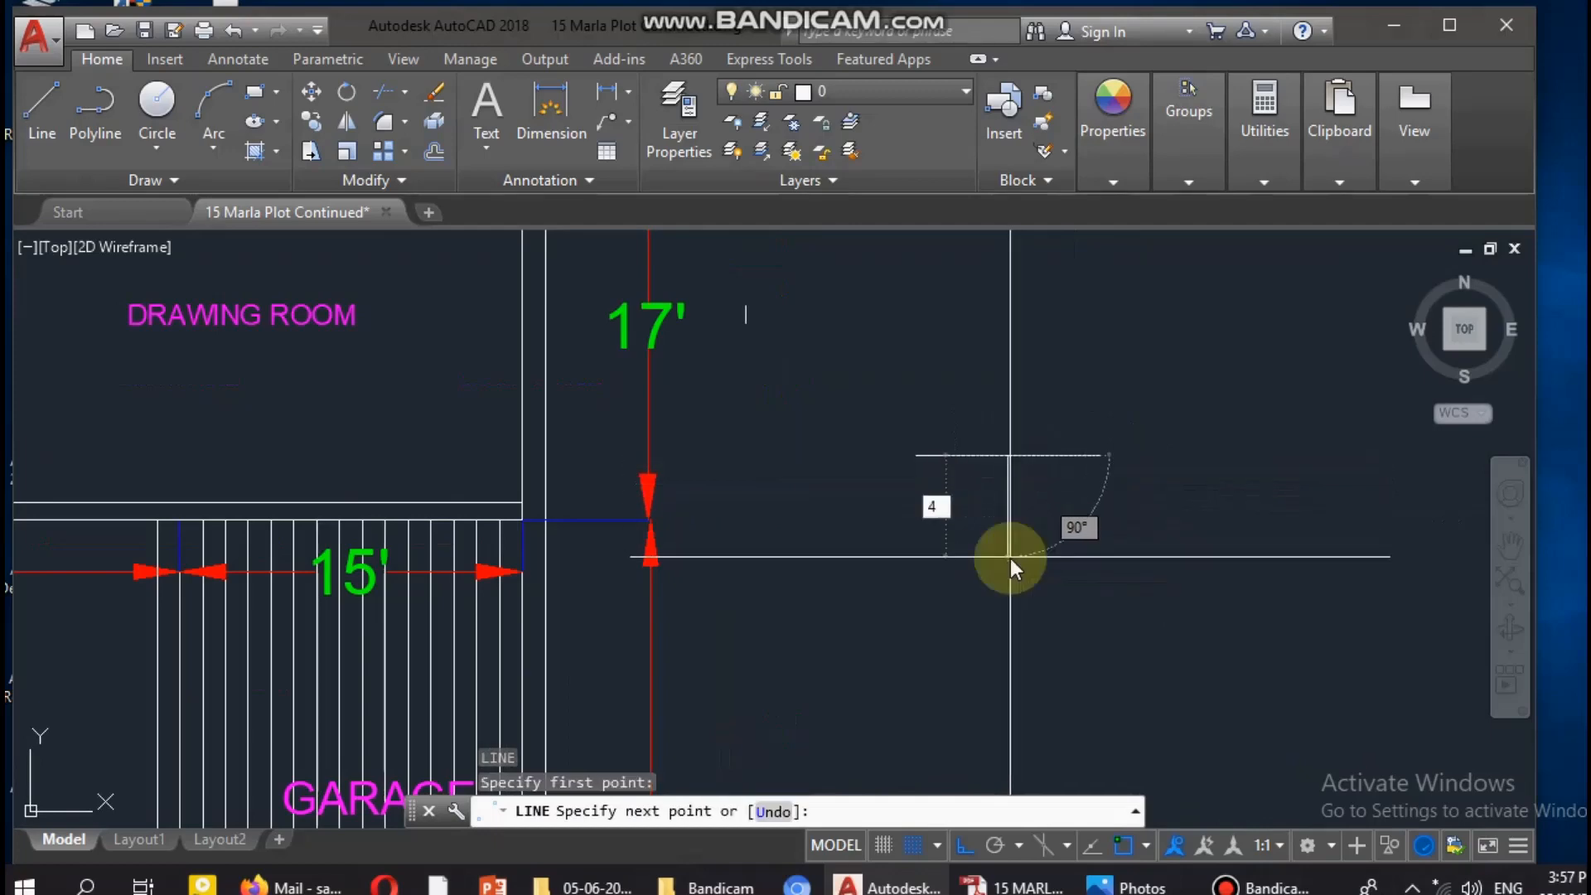
pyautogui.write("'")
pyautogui.press('Return')
pyautogui.press('Return')
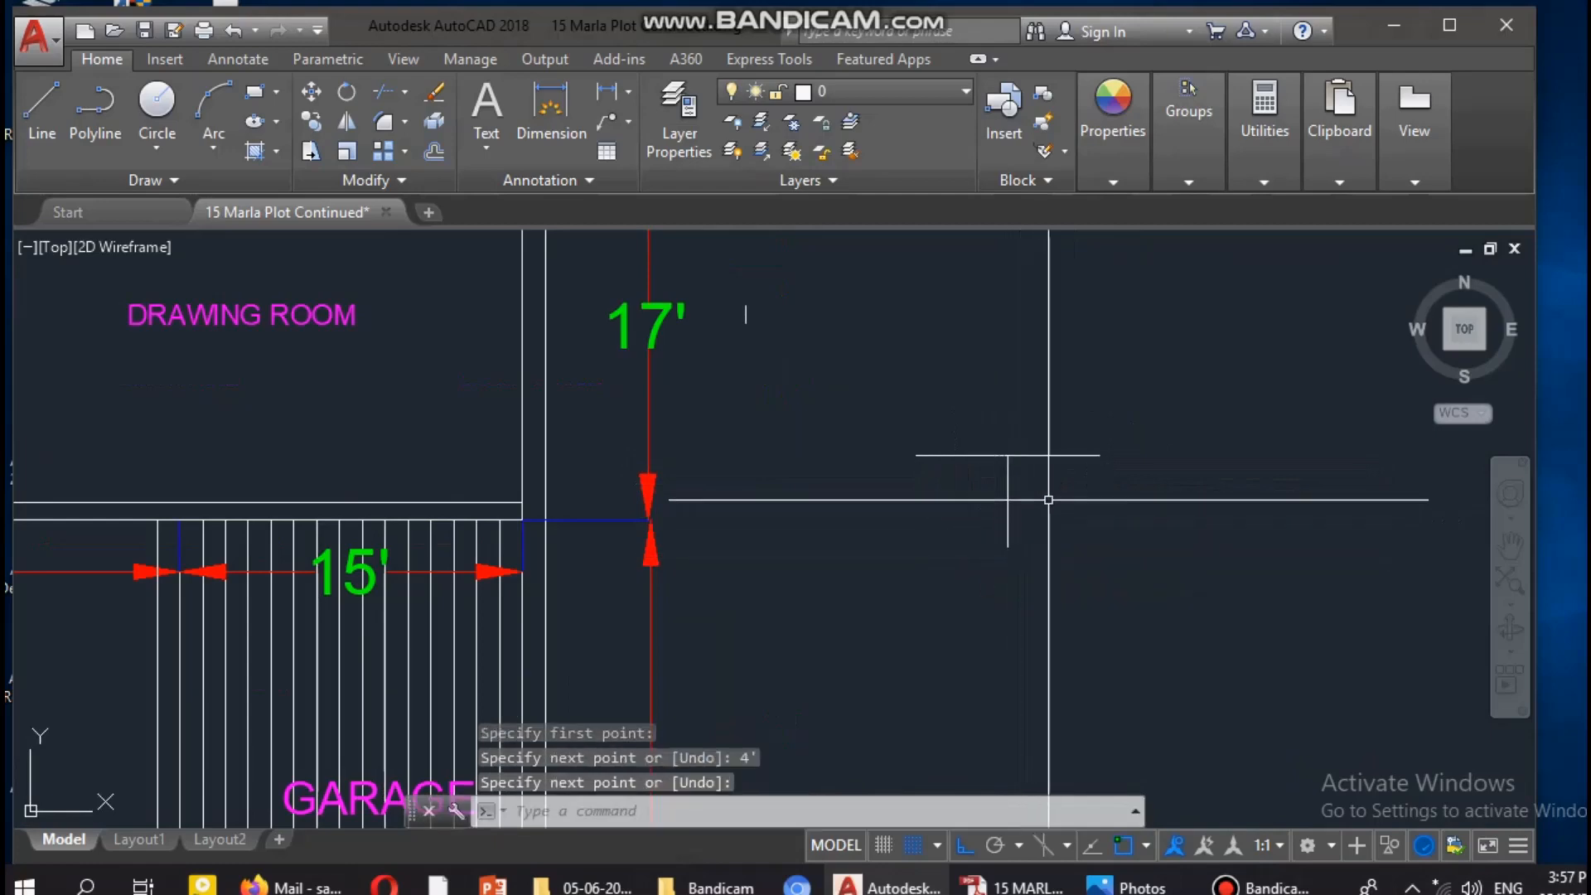
# Copy the 4' vertical line to both ends of the 8' gate line
pyautogui.write('copy')
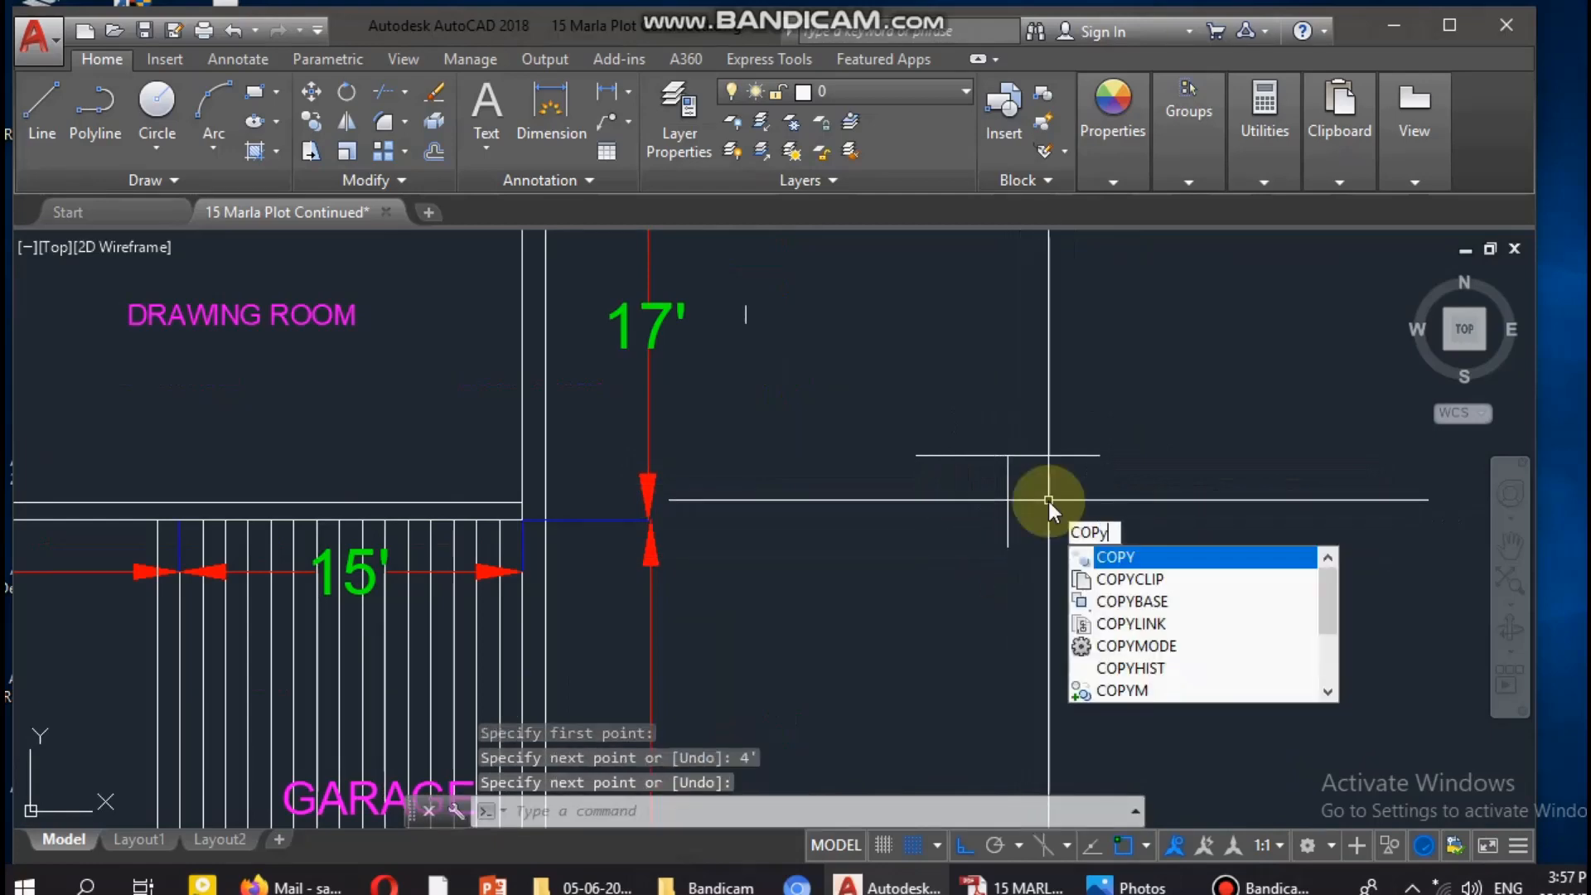
pyautogui.press('Return')
pyautogui.click(1051, 481)
pyautogui.click(994, 499)
pyautogui.press('Return')
pyautogui.click(1007, 455)
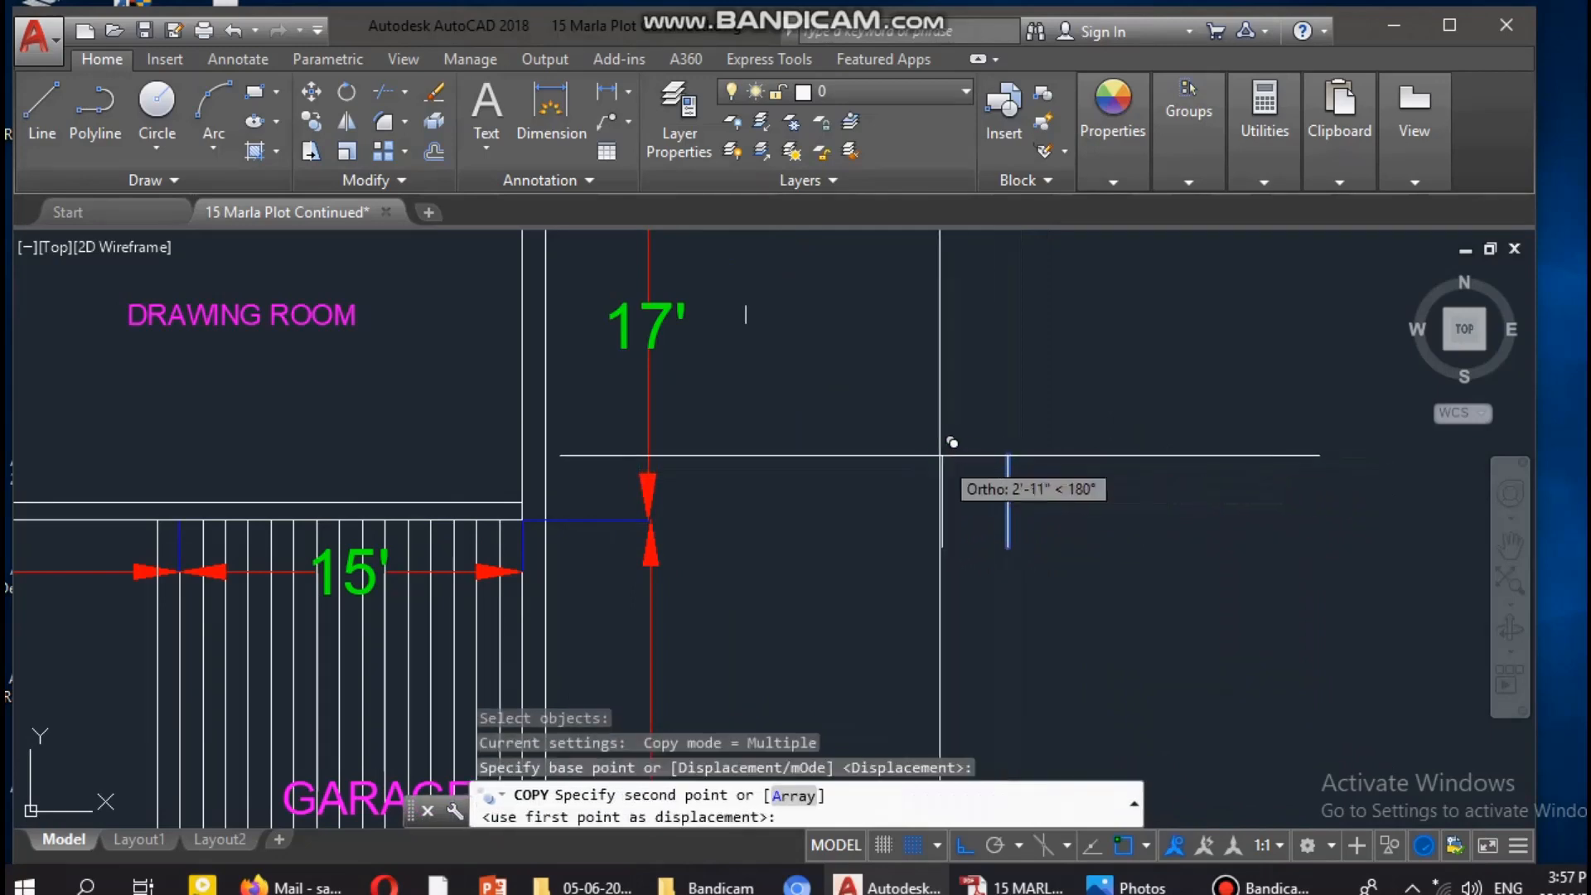
pyautogui.write('4\'-0"')
pyautogui.press('Return')
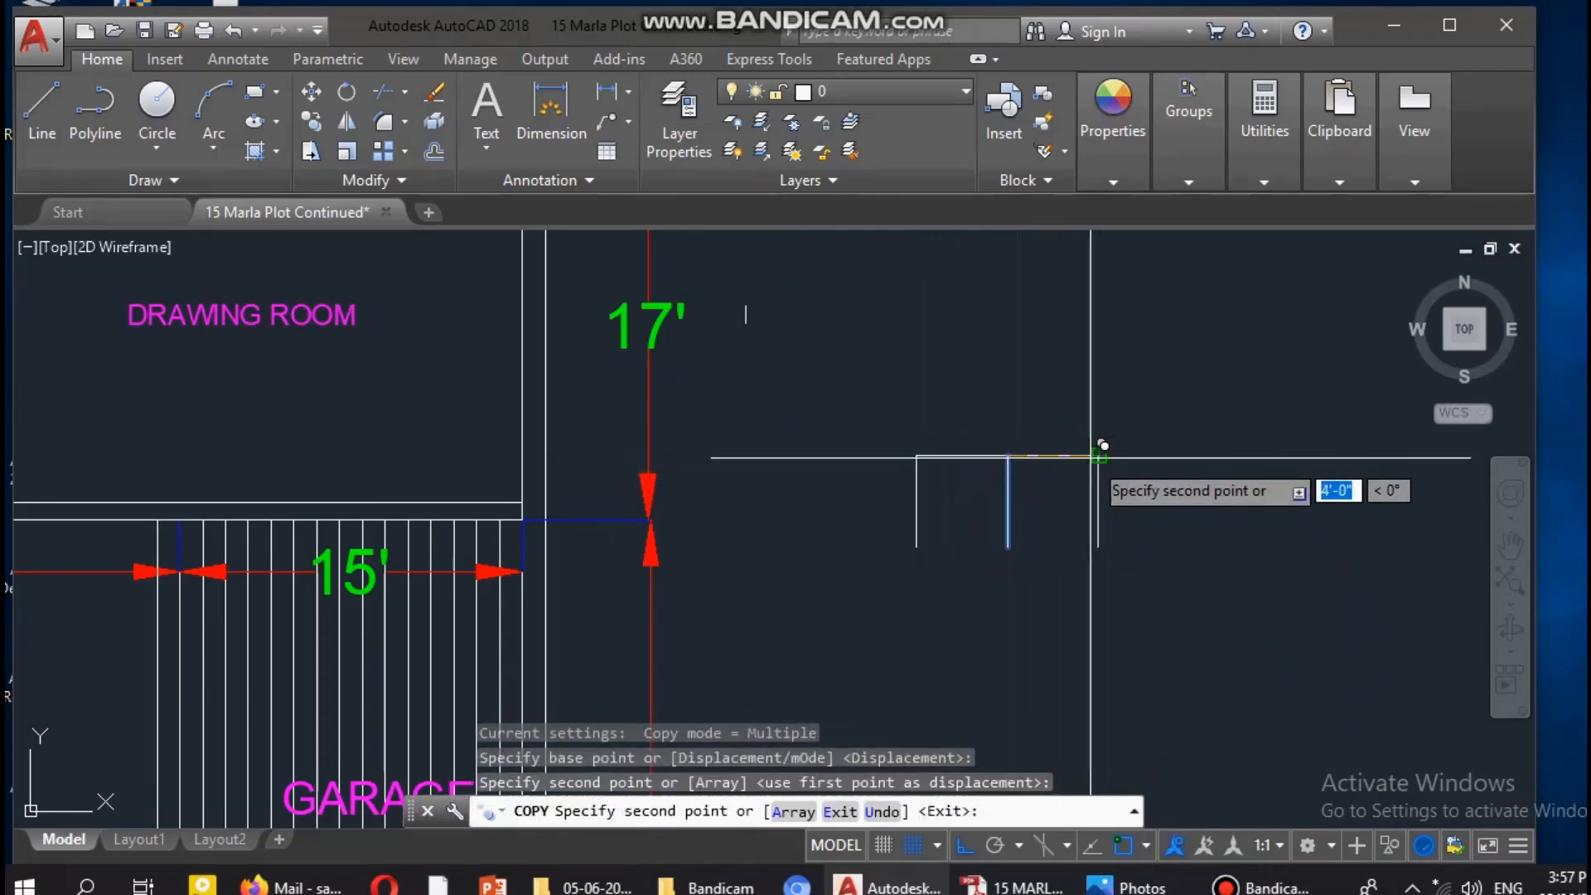
pyautogui.click(1098, 455)
pyautogui.press('Escape')
pyautogui.press('Escape')
pyautogui.press('Escape')
pyautogui.press('Escape')
pyautogui.scroll(-2, 1084, 457)
pyautogui.scroll(2, 1086, 487)
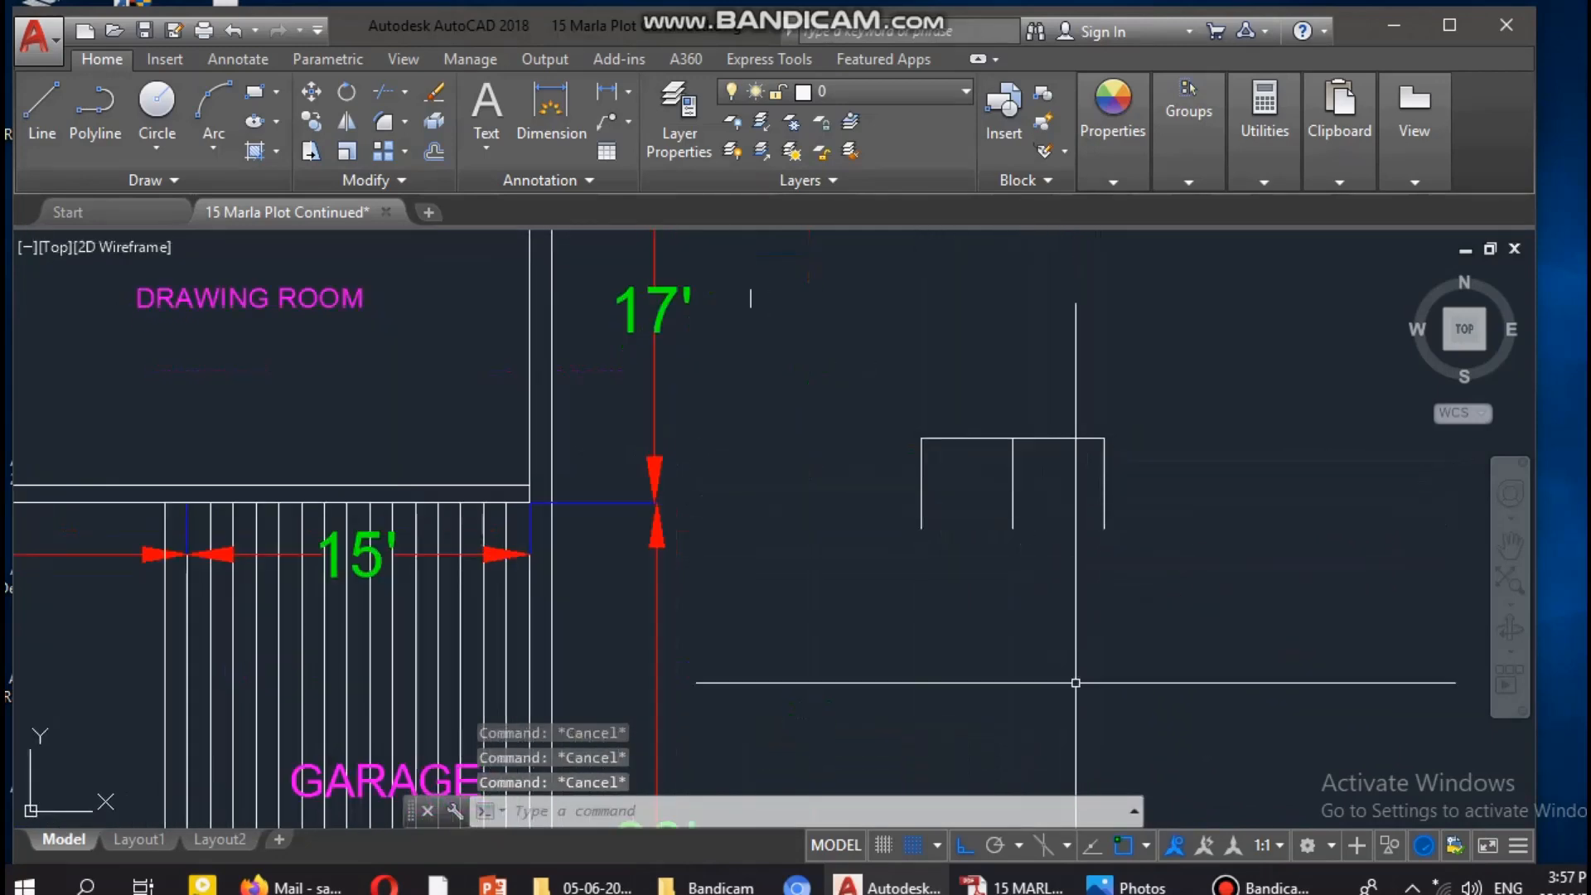
# Check the gate's orientation in the PDF plan in Adobe Reader, and rotate the four gate lines 180° about the middle line's midpoint in AutoCAD
pyautogui.click(1043, 885)
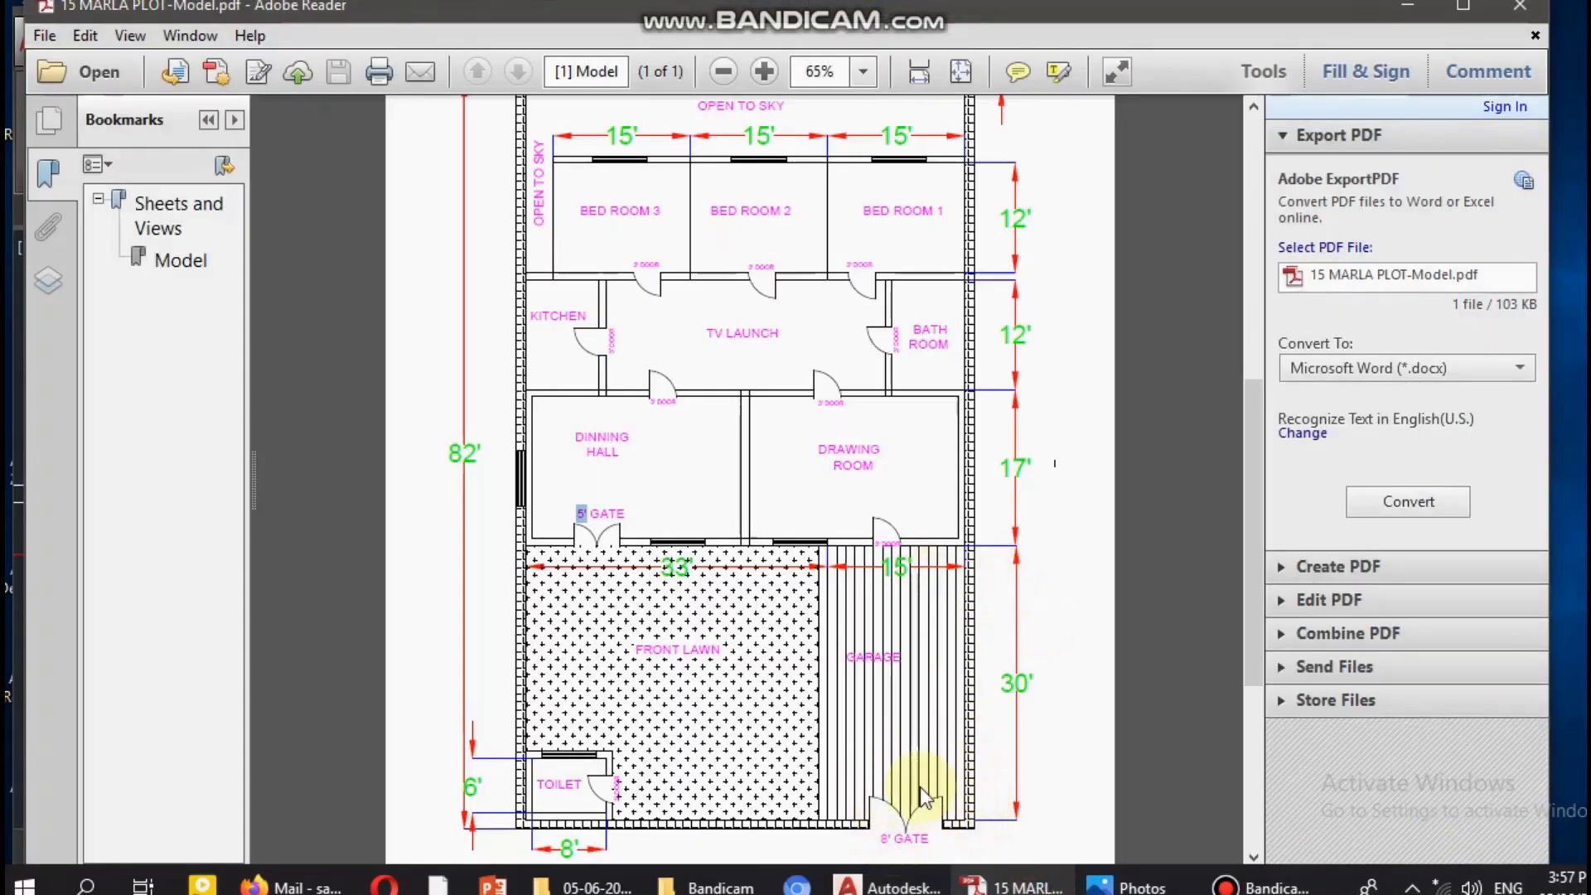
pyautogui.click(1409, 7)
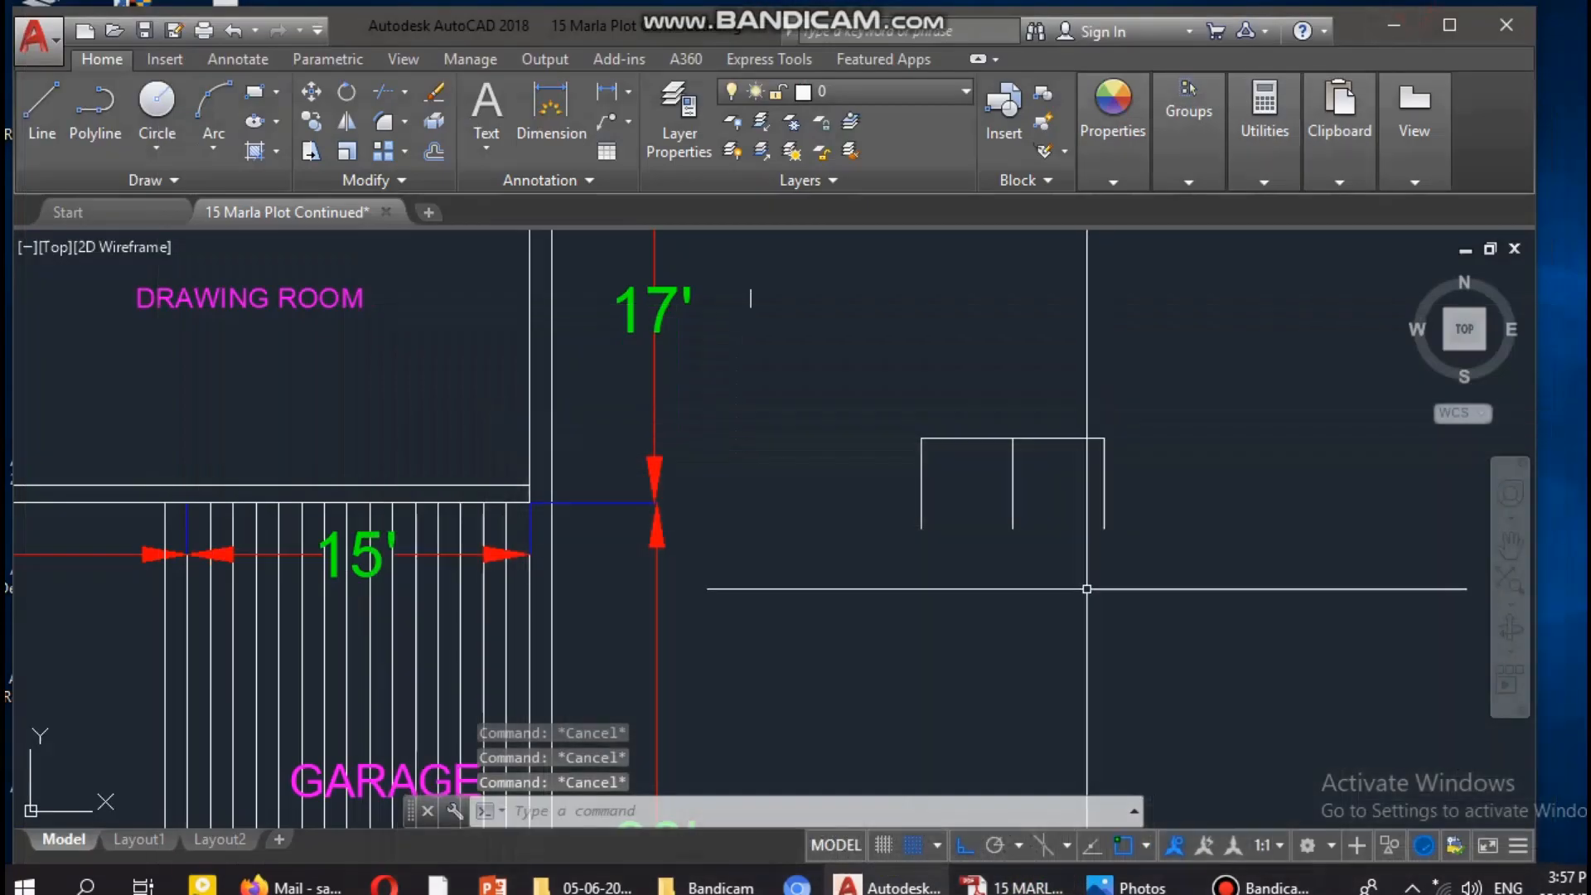
pyautogui.press('Return')
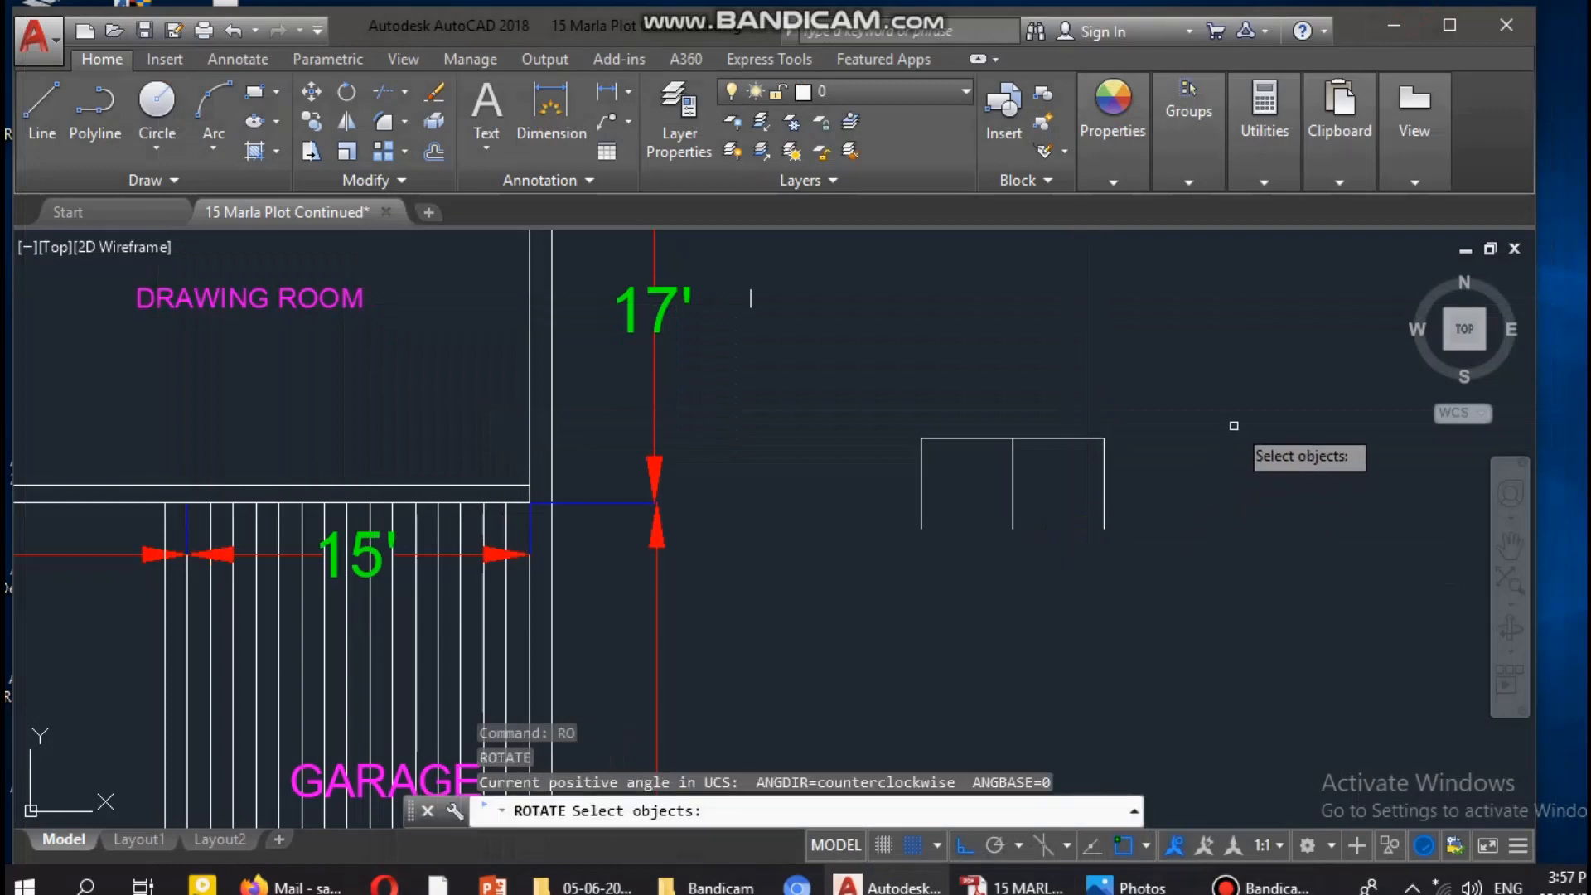
pyautogui.click(1138, 423)
pyautogui.click(915, 506)
pyautogui.press('Return')
pyautogui.click(1013, 483)
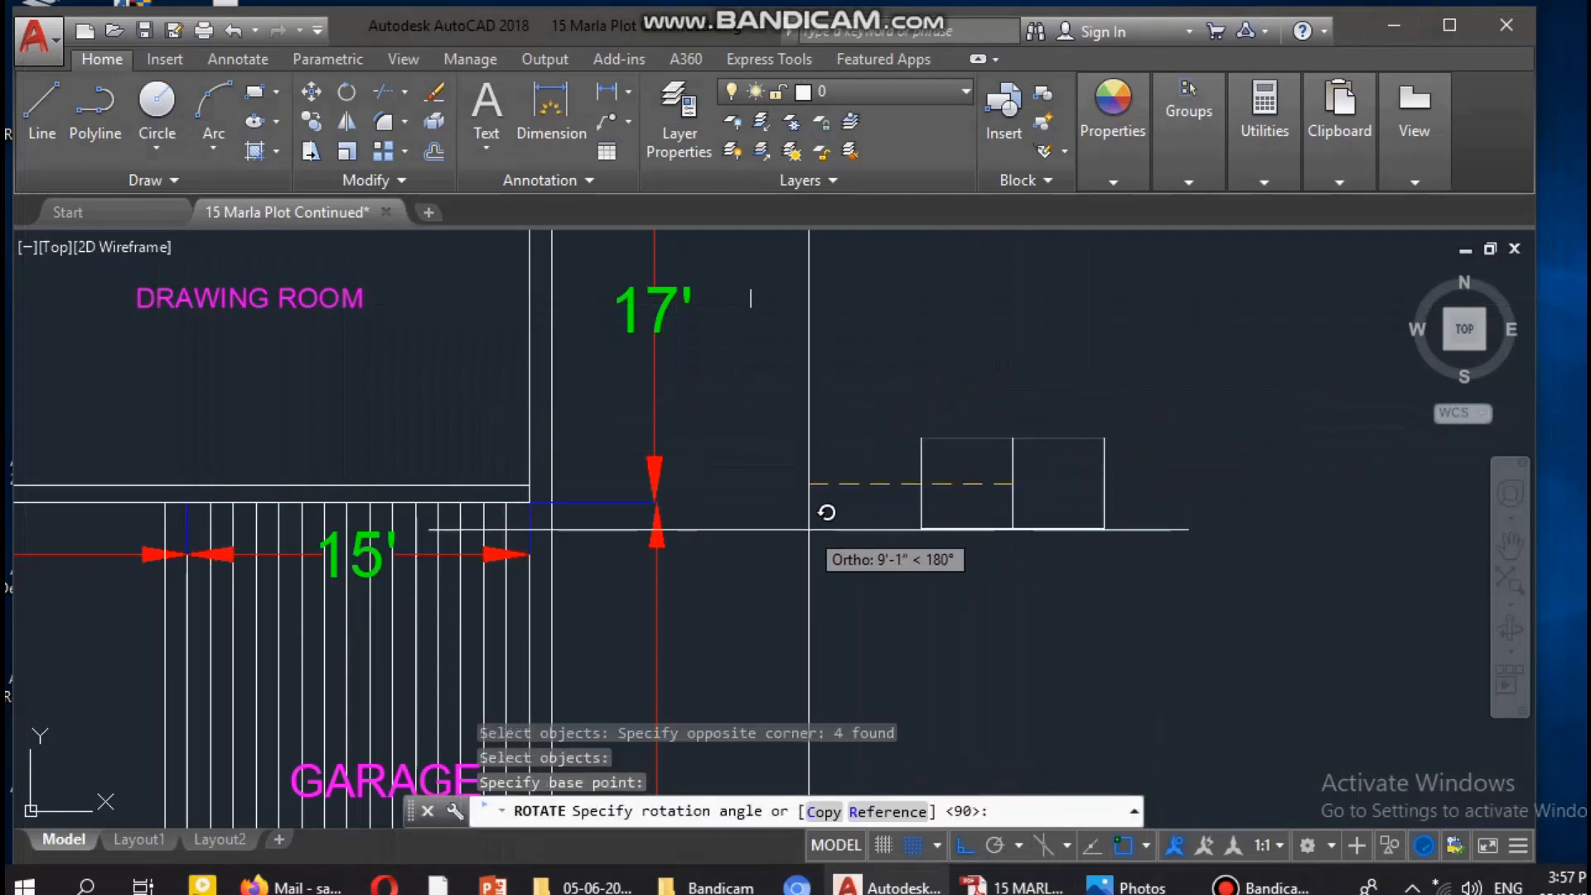
pyautogui.press('Escape')
pyautogui.press('Escape')
pyautogui.press('Escape')
pyautogui.scroll(2, 1046, 473)
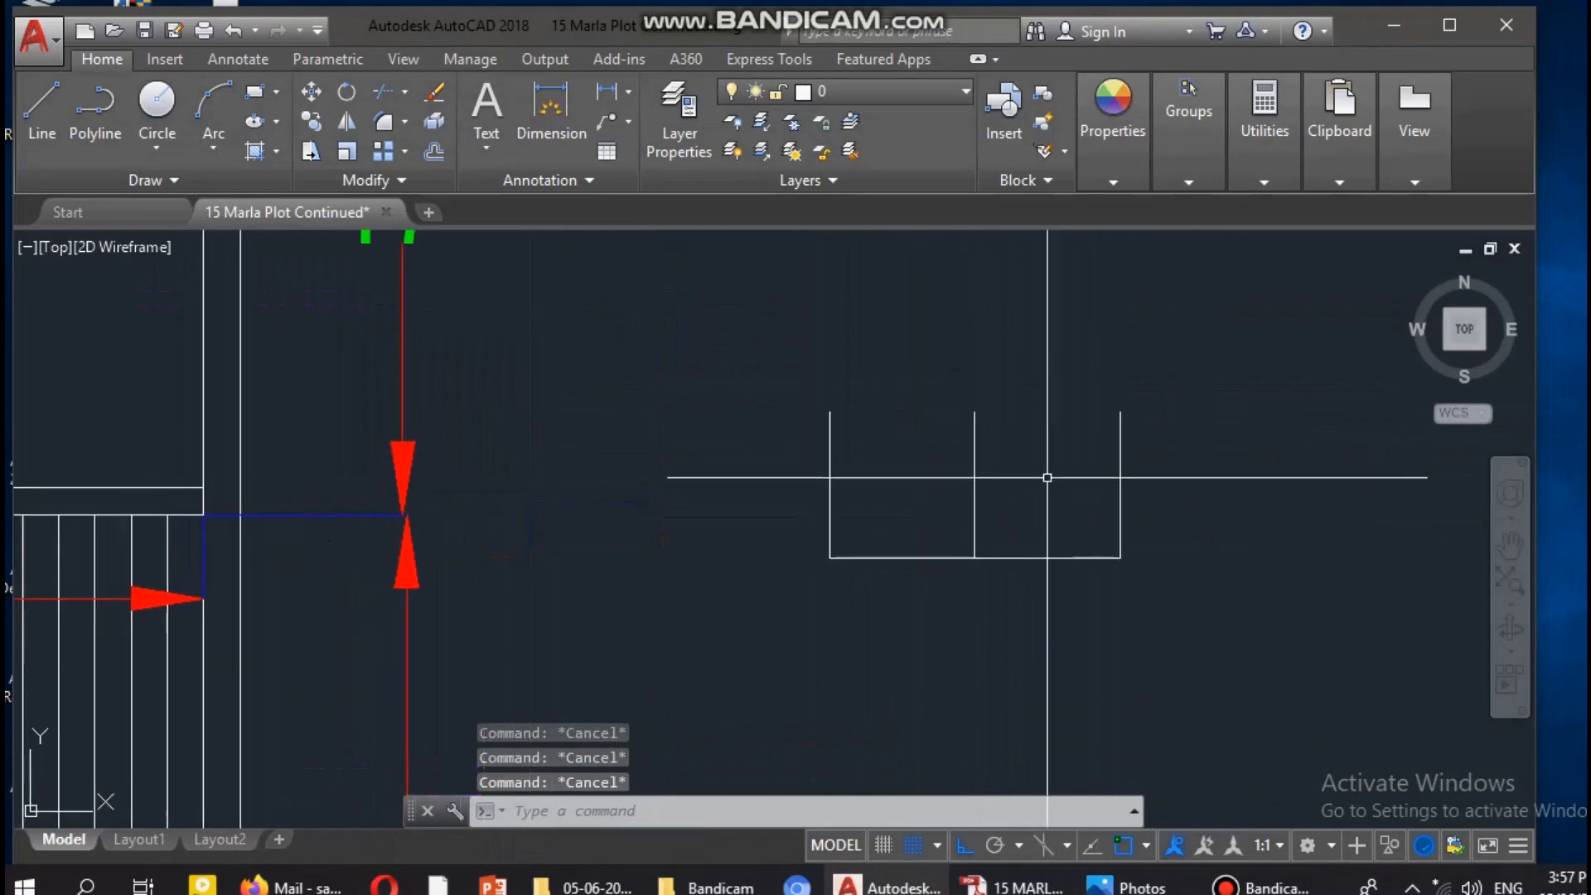
# Check the gate's shape in the PDF plan, and draw a Start, End, Radius arc from the base's midpoint to the left upright's upper end in AutoCAD
pyautogui.moveTo(1019, 469); pyautogui.dragTo(1083, 497, button='middle')
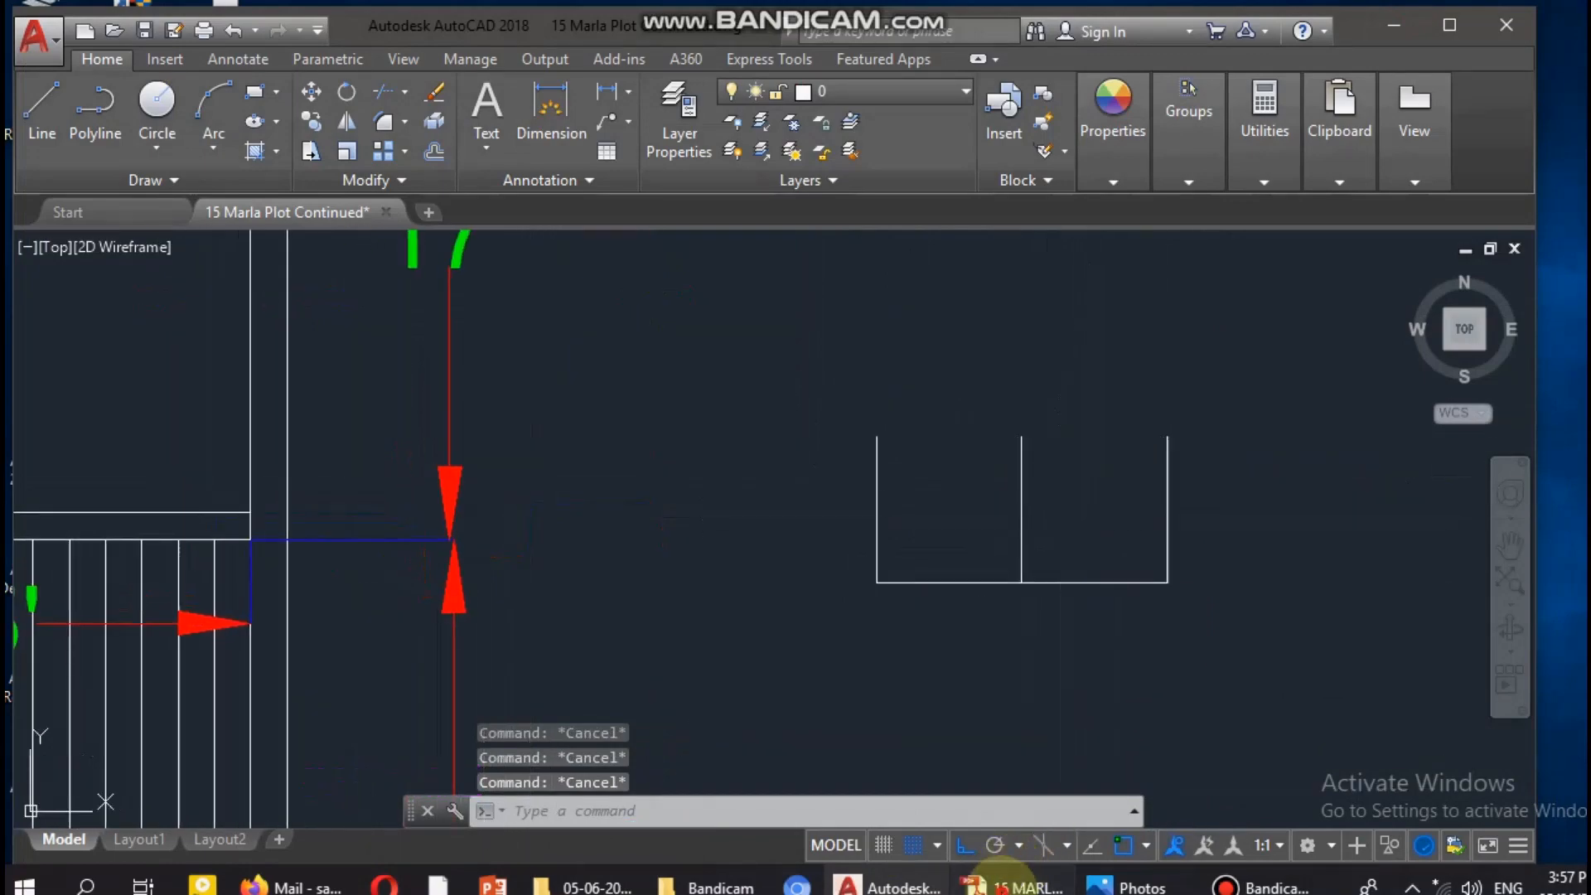
pyautogui.click(1005, 887)
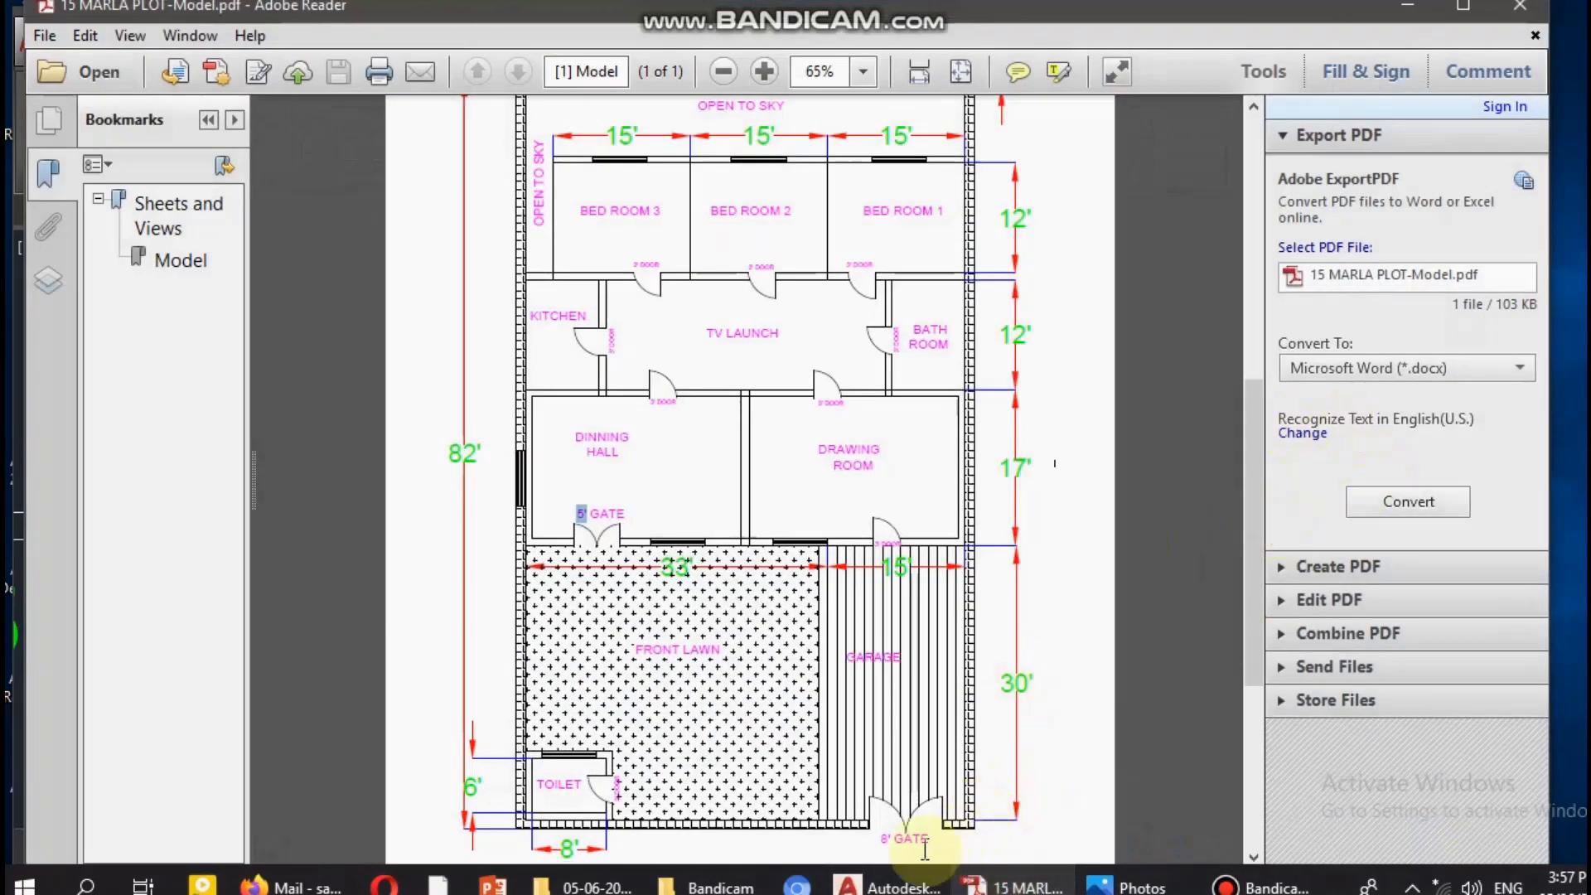
pyautogui.click(1399, 7)
pyautogui.moveTo(916, 399); pyautogui.dragTo(989, 406, button='middle')
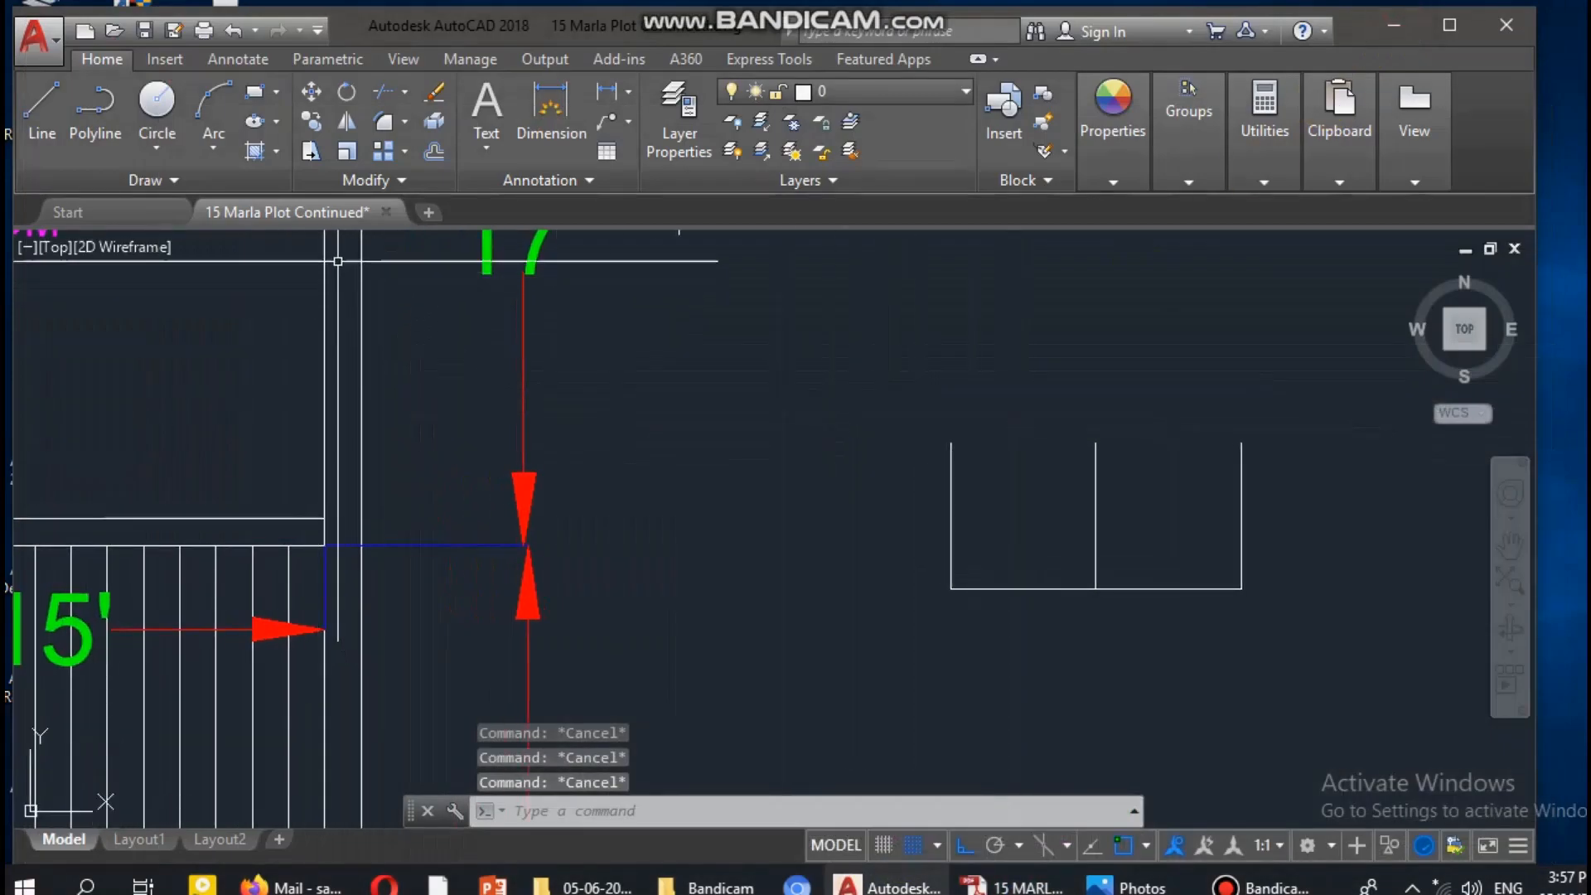
pyautogui.click(215, 144)
pyautogui.click(213, 143)
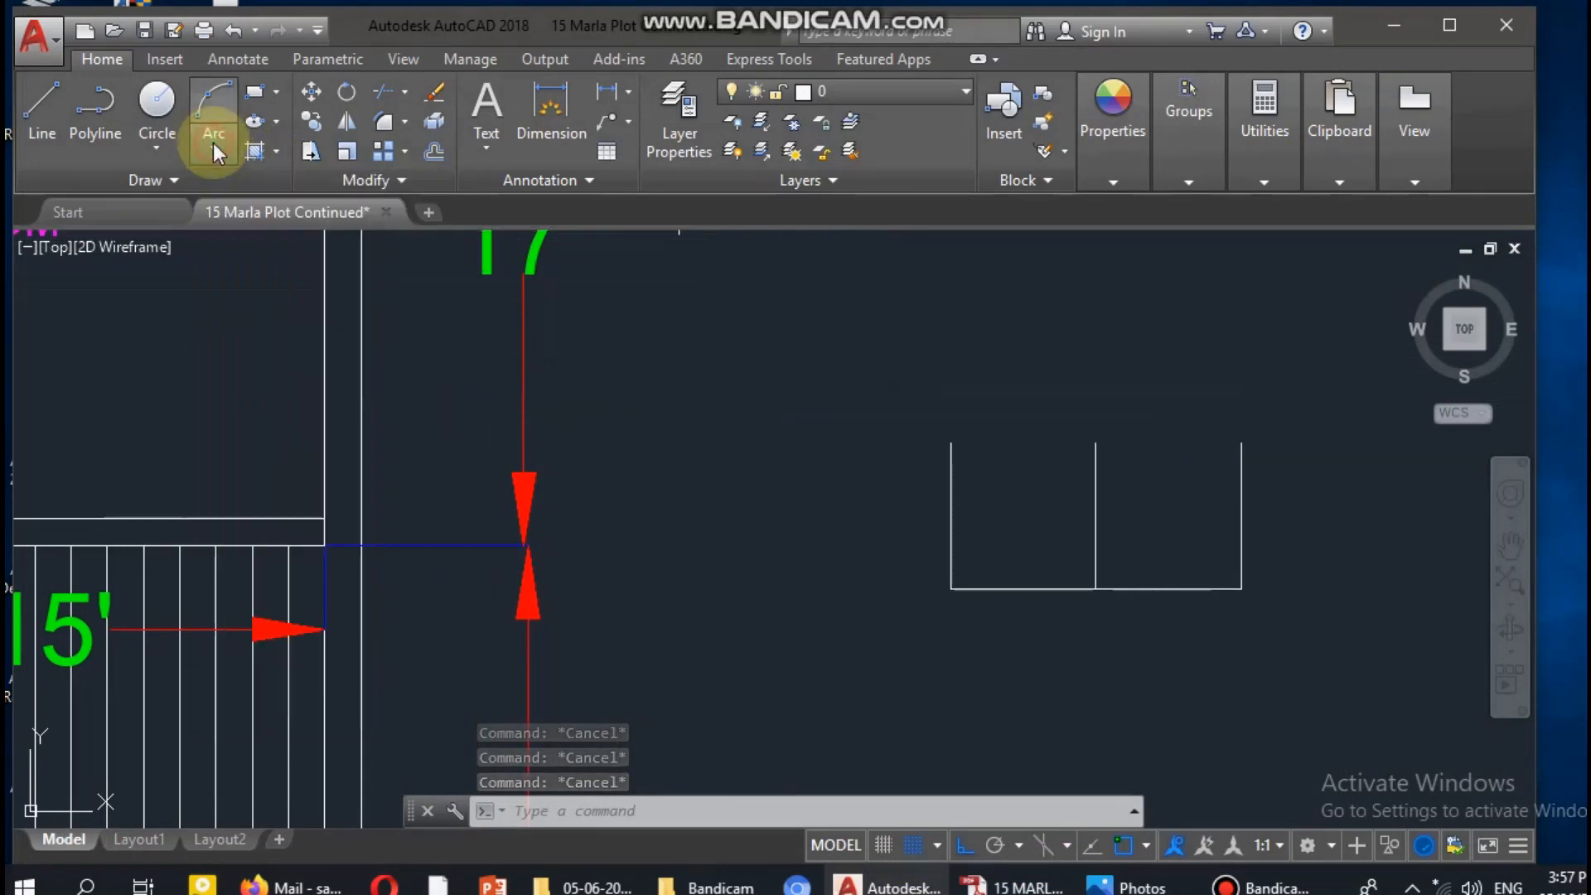
pyautogui.click(212, 143)
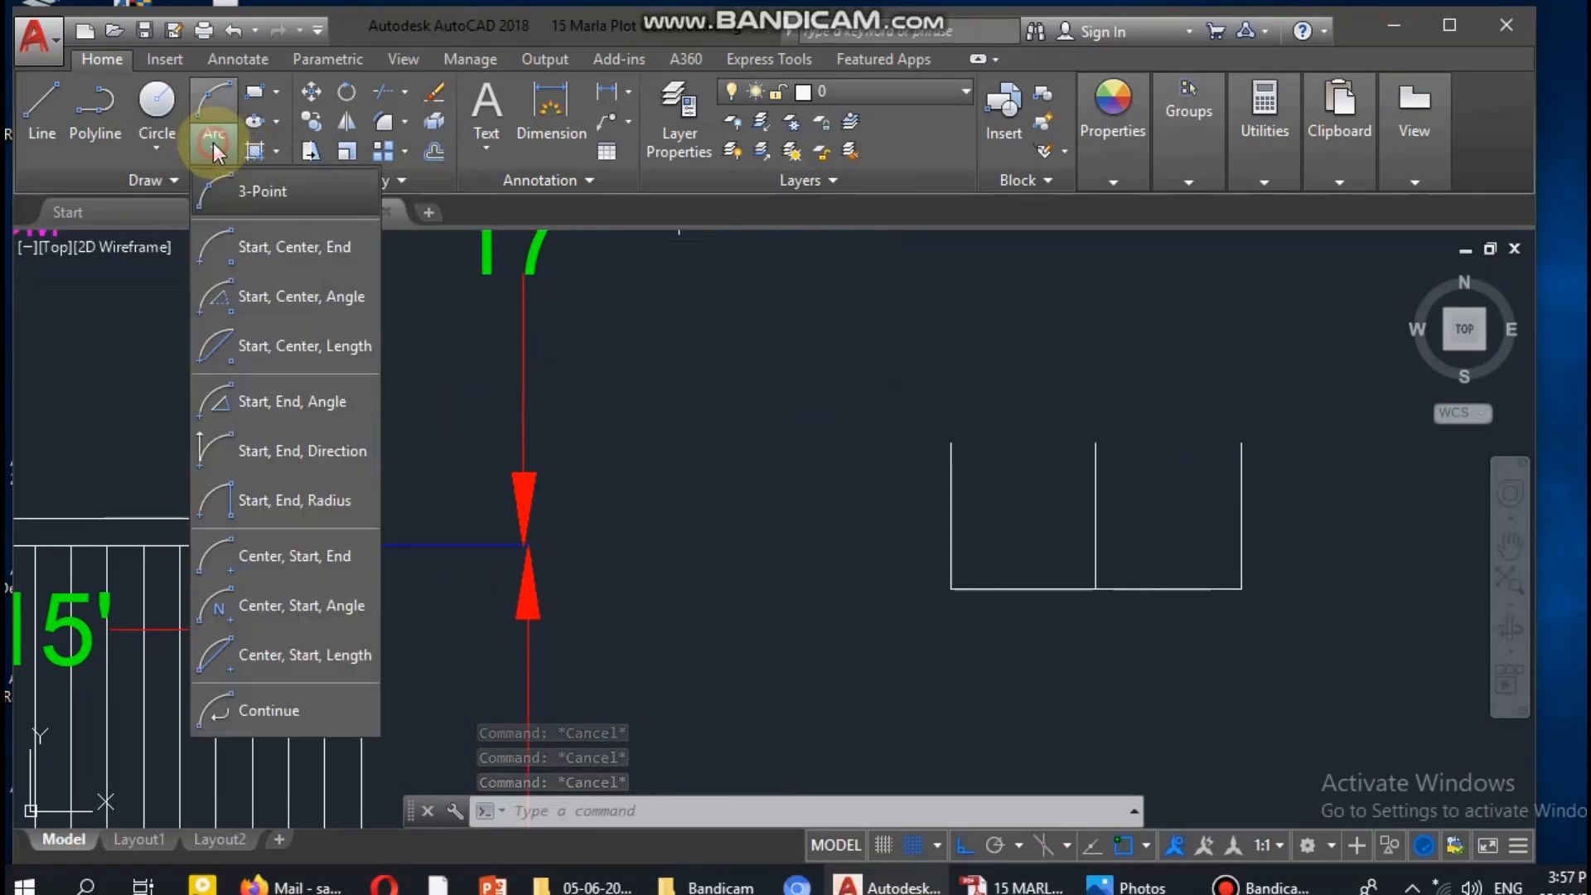
pyautogui.click(291, 509)
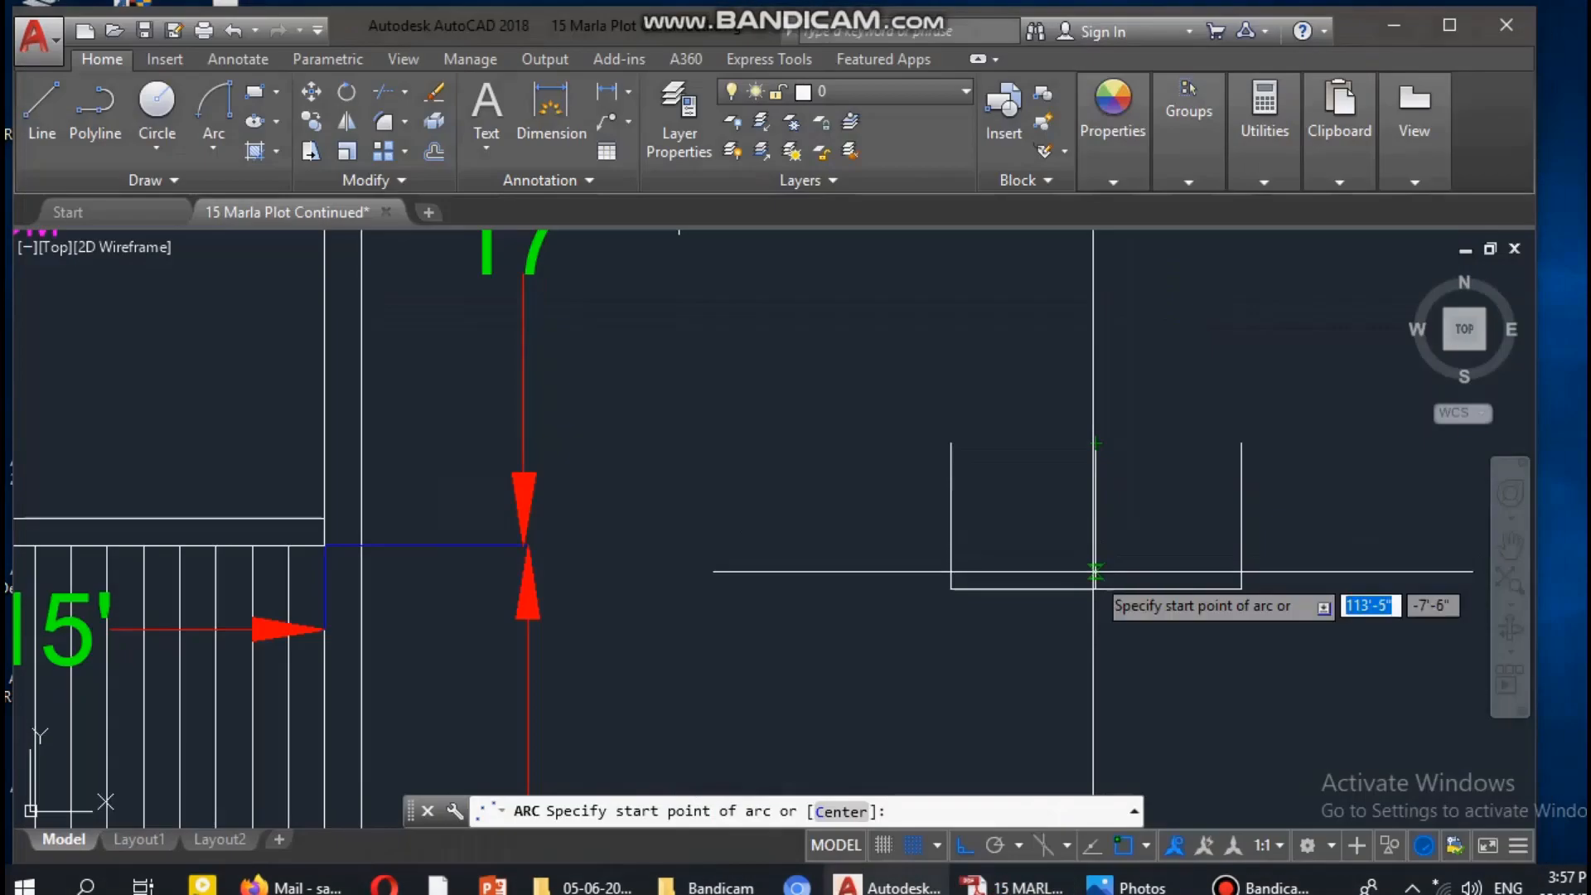
pyautogui.click(1094, 587)
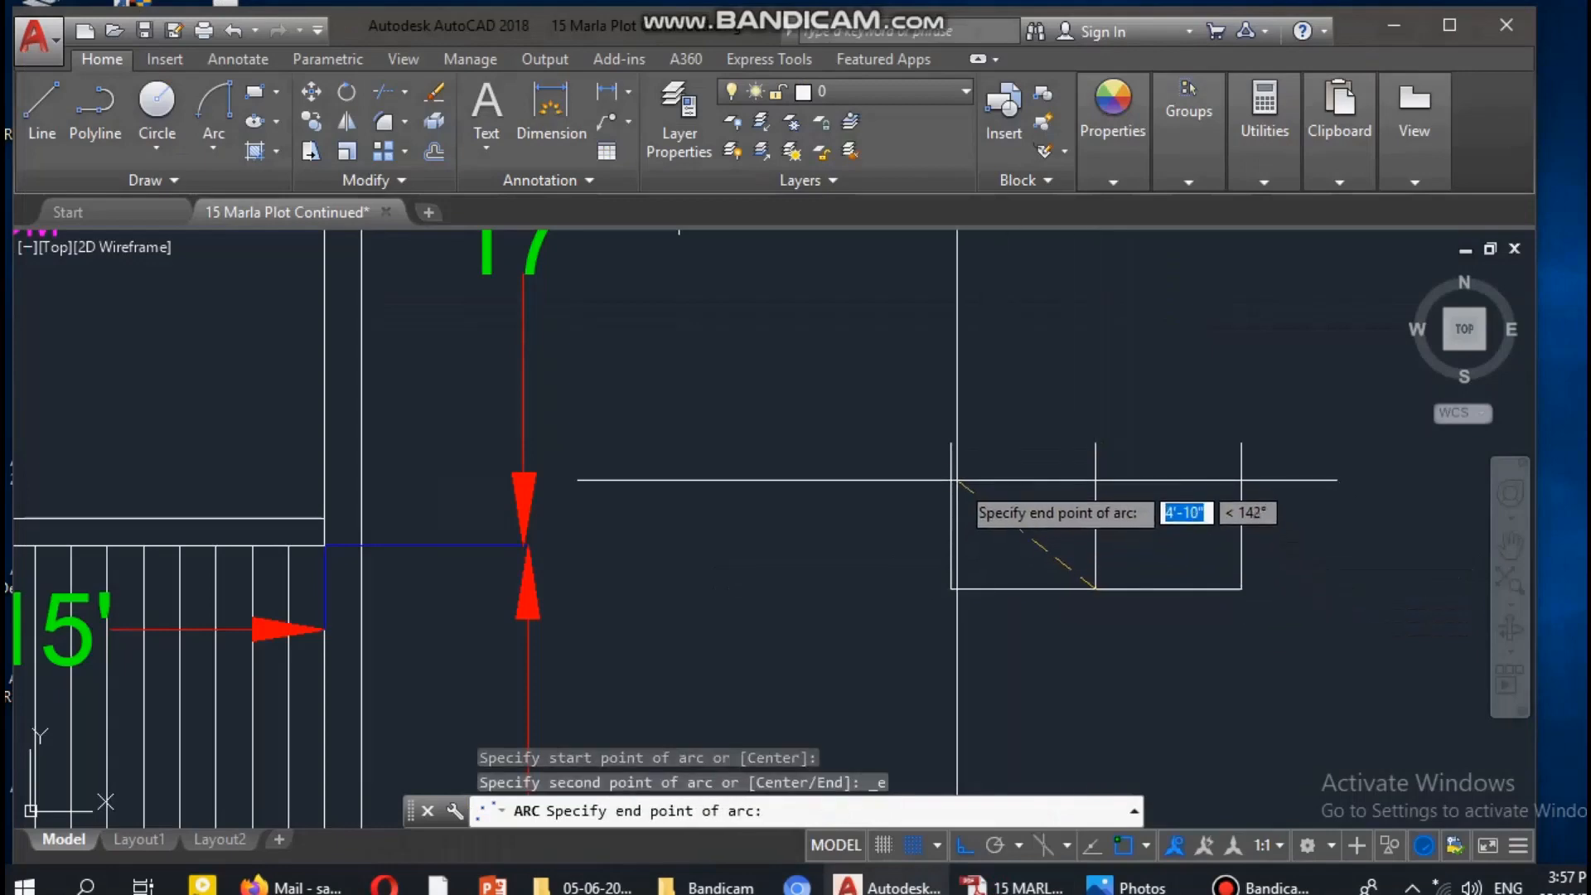
pyautogui.click(951, 444)
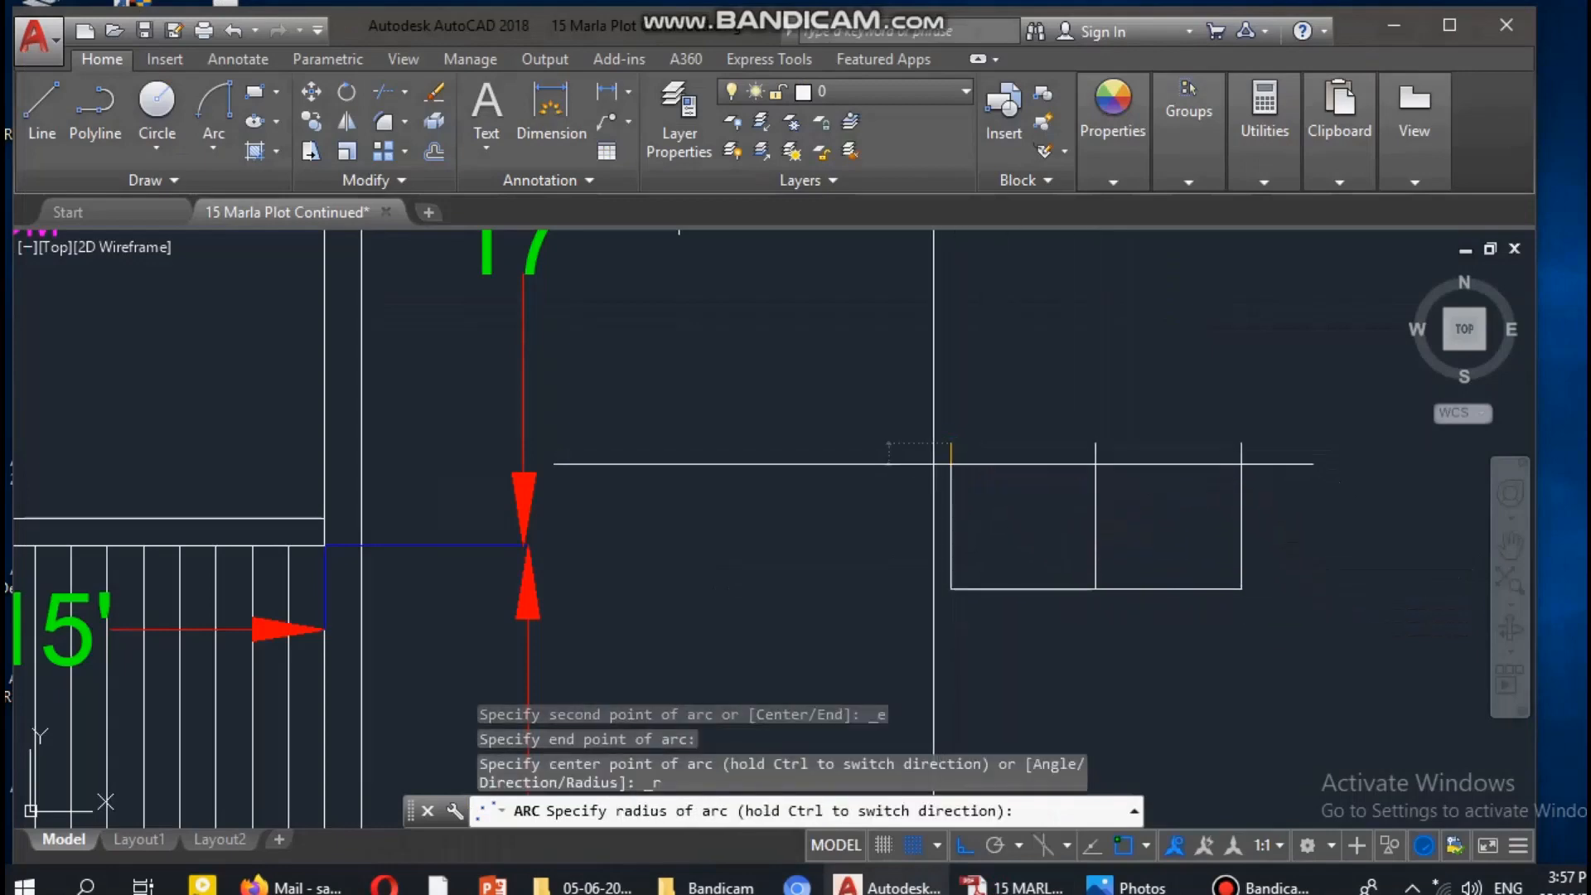
pyautogui.click(825, 645)
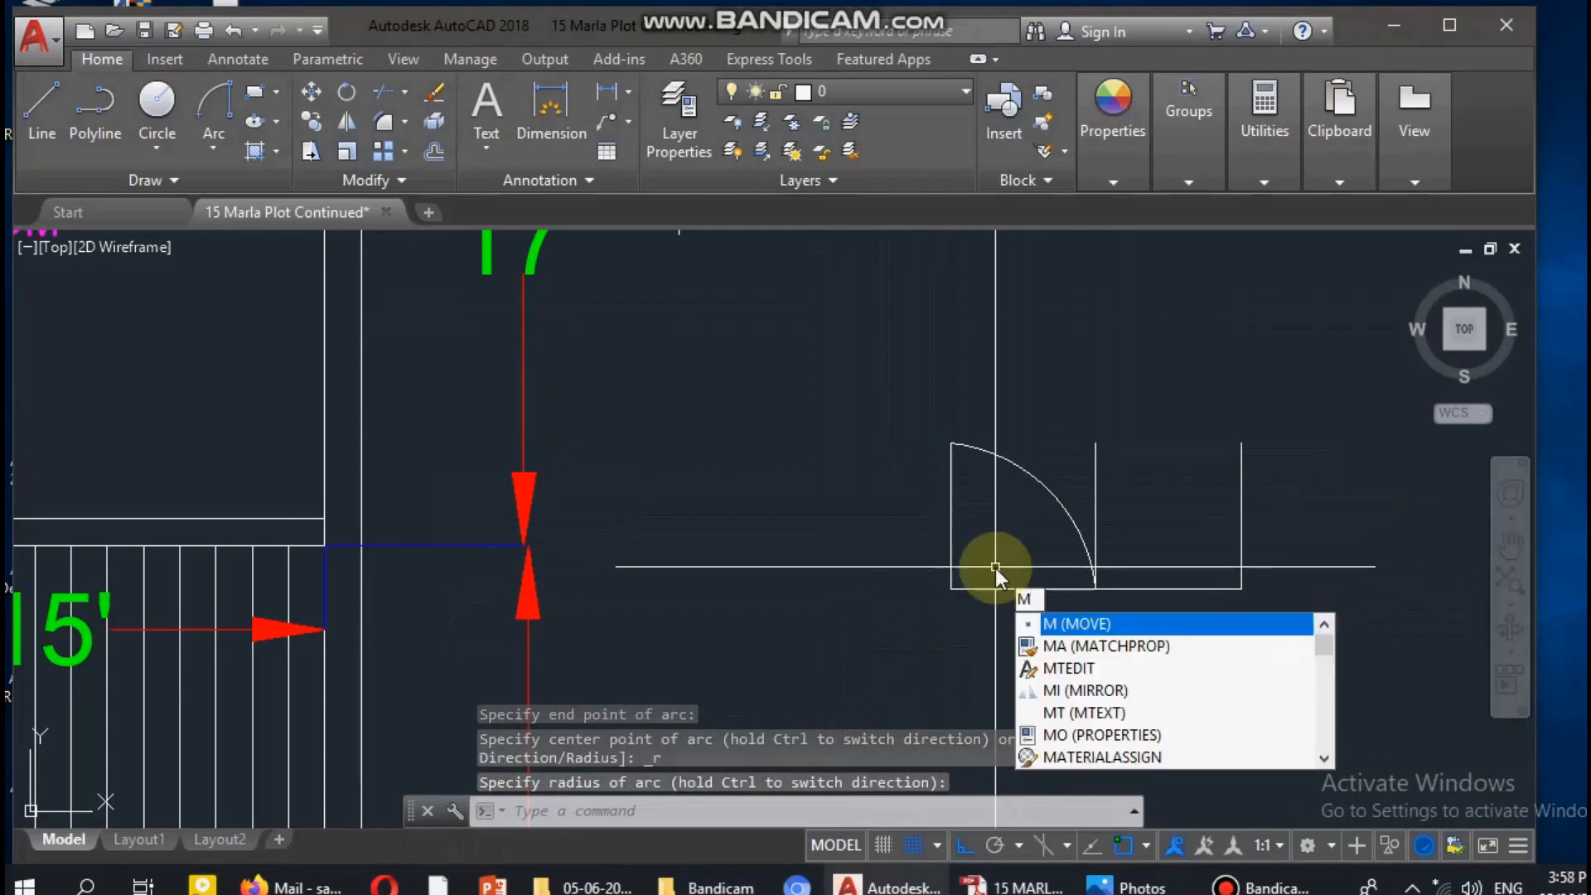
# Mirror the gate arc about the middle vertical line, keeping the source arc
pyautogui.write('i')
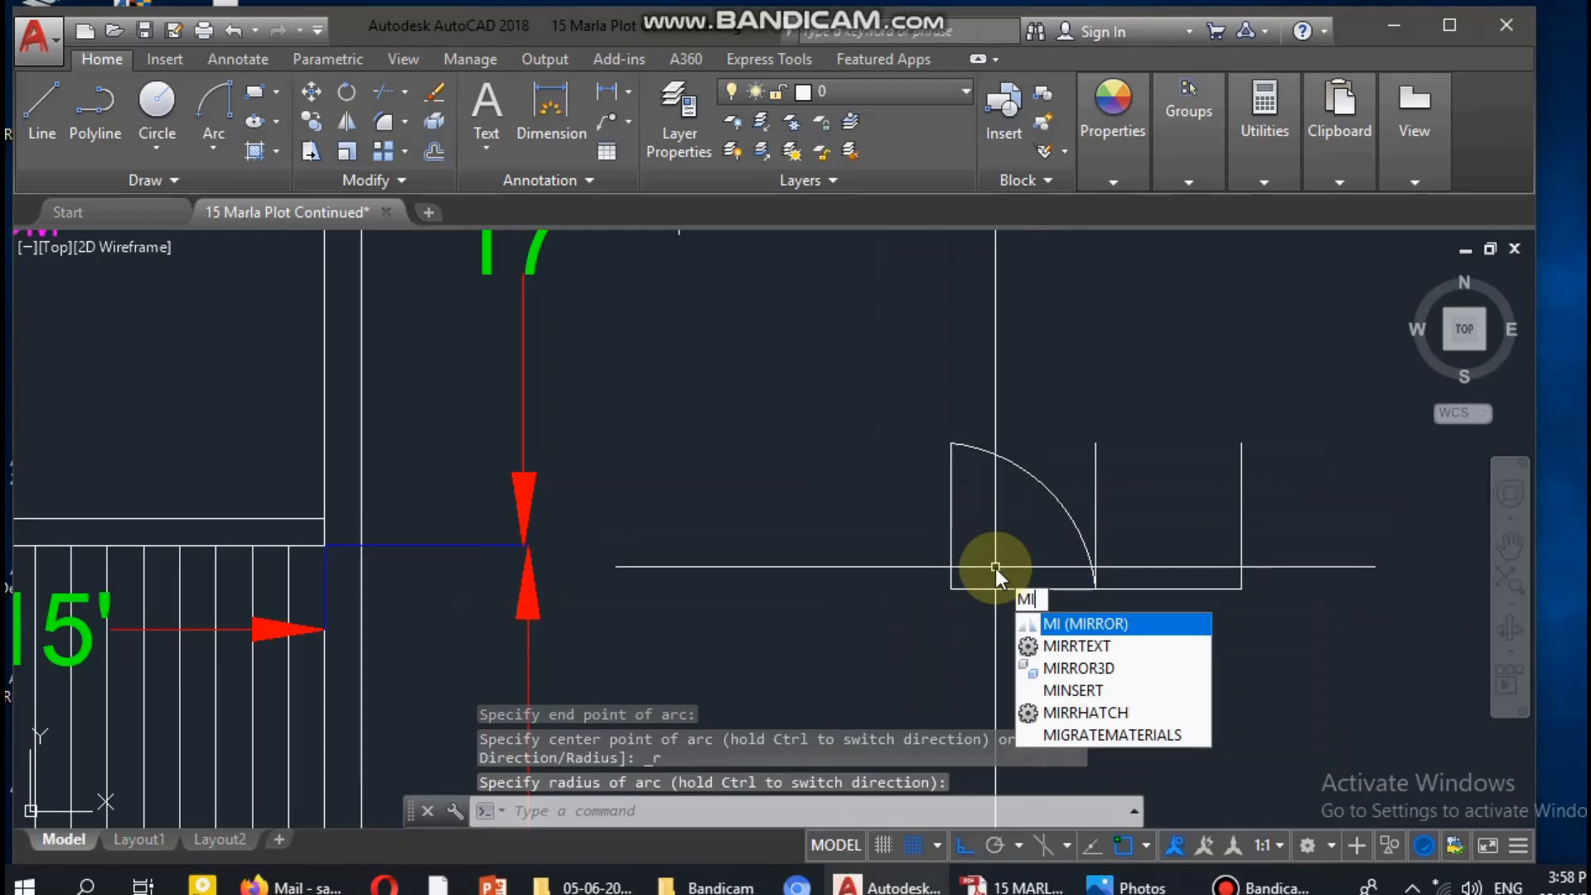
pyautogui.press('Return')
pyautogui.moveTo(1040, 439); pyautogui.dragTo(1004, 512)
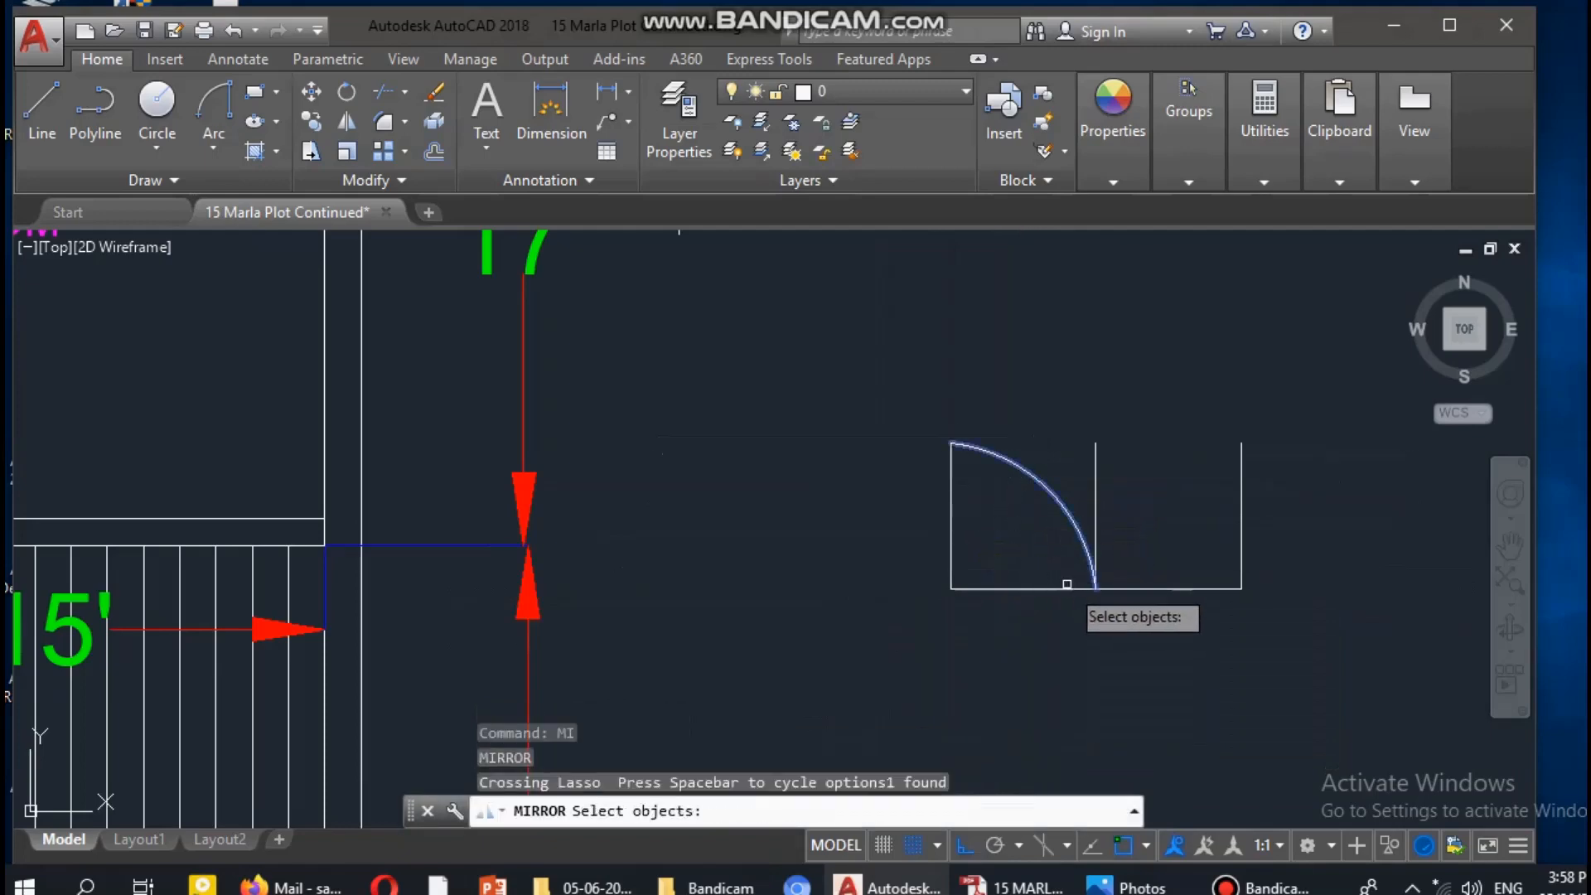
pyautogui.press('Return')
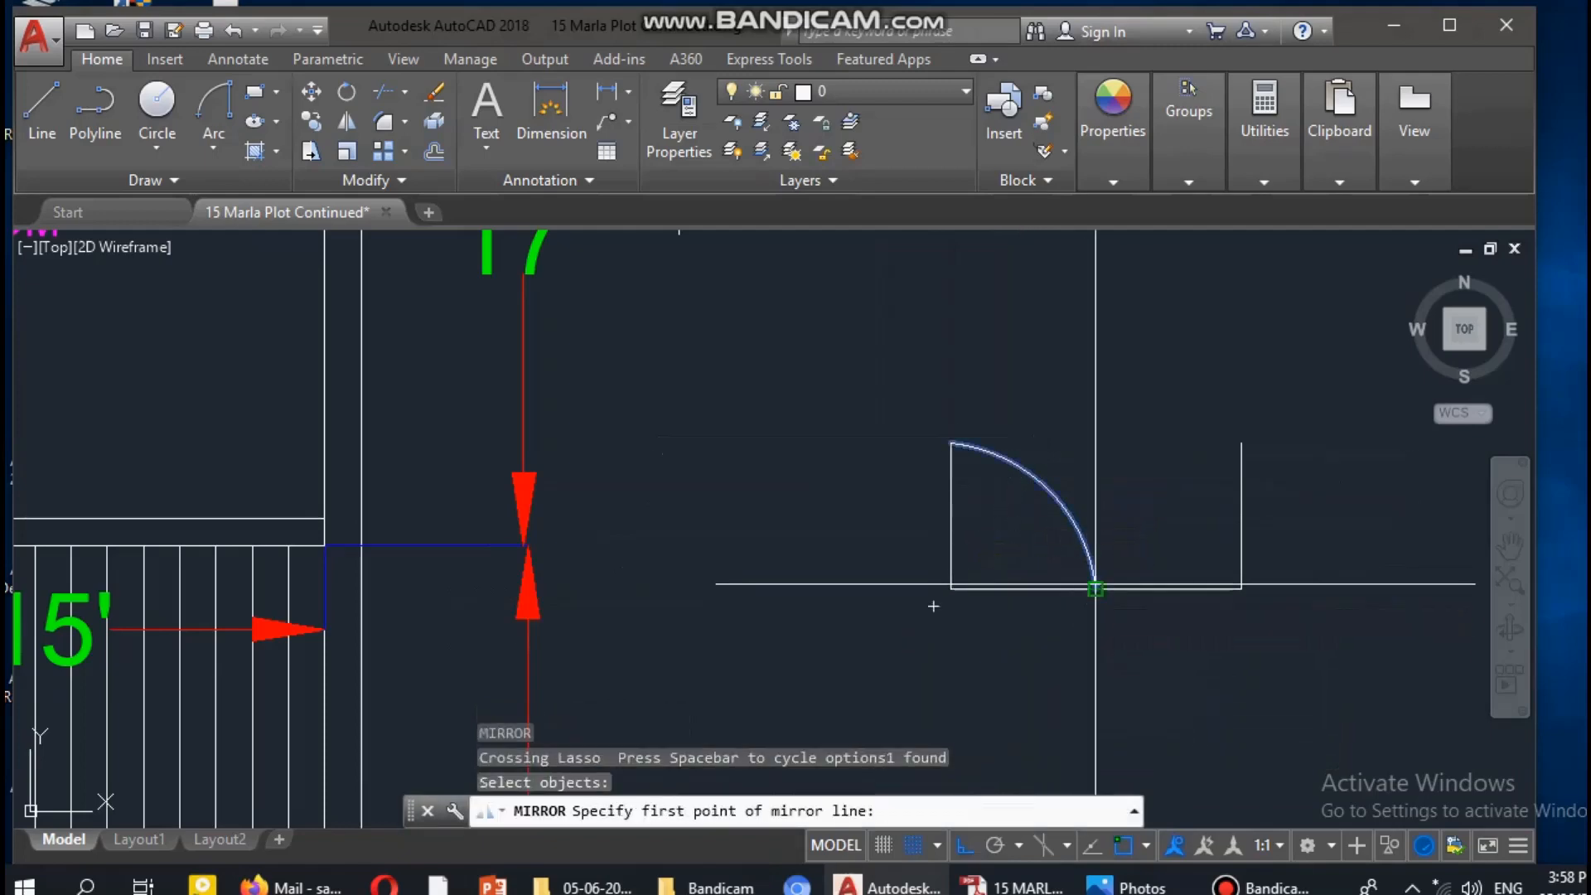
pyautogui.click(1095, 589)
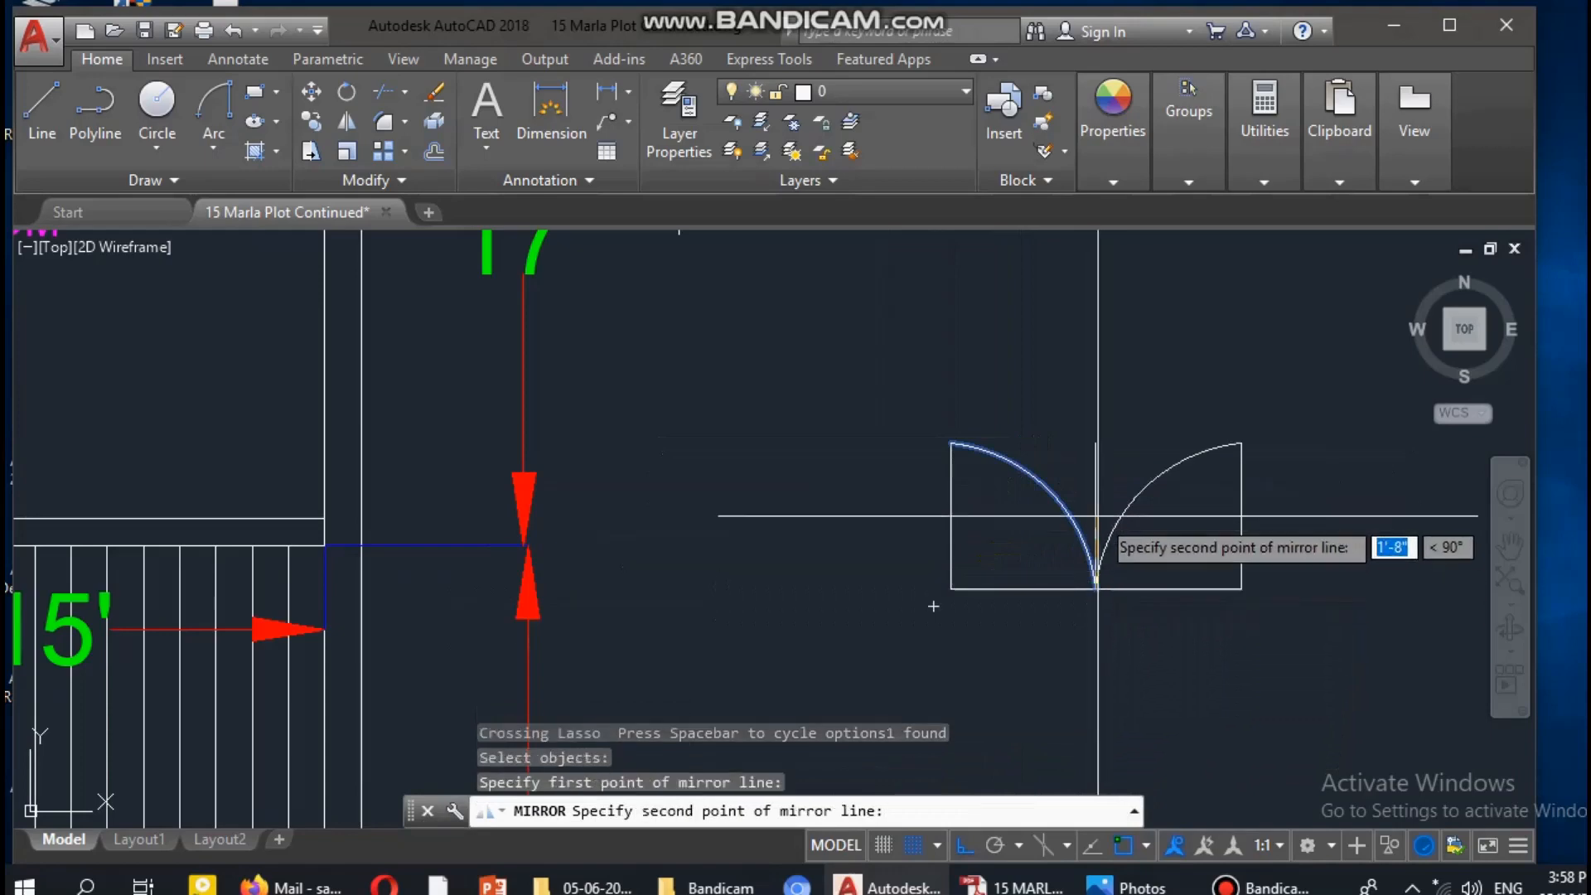
pyautogui.click(1094, 443)
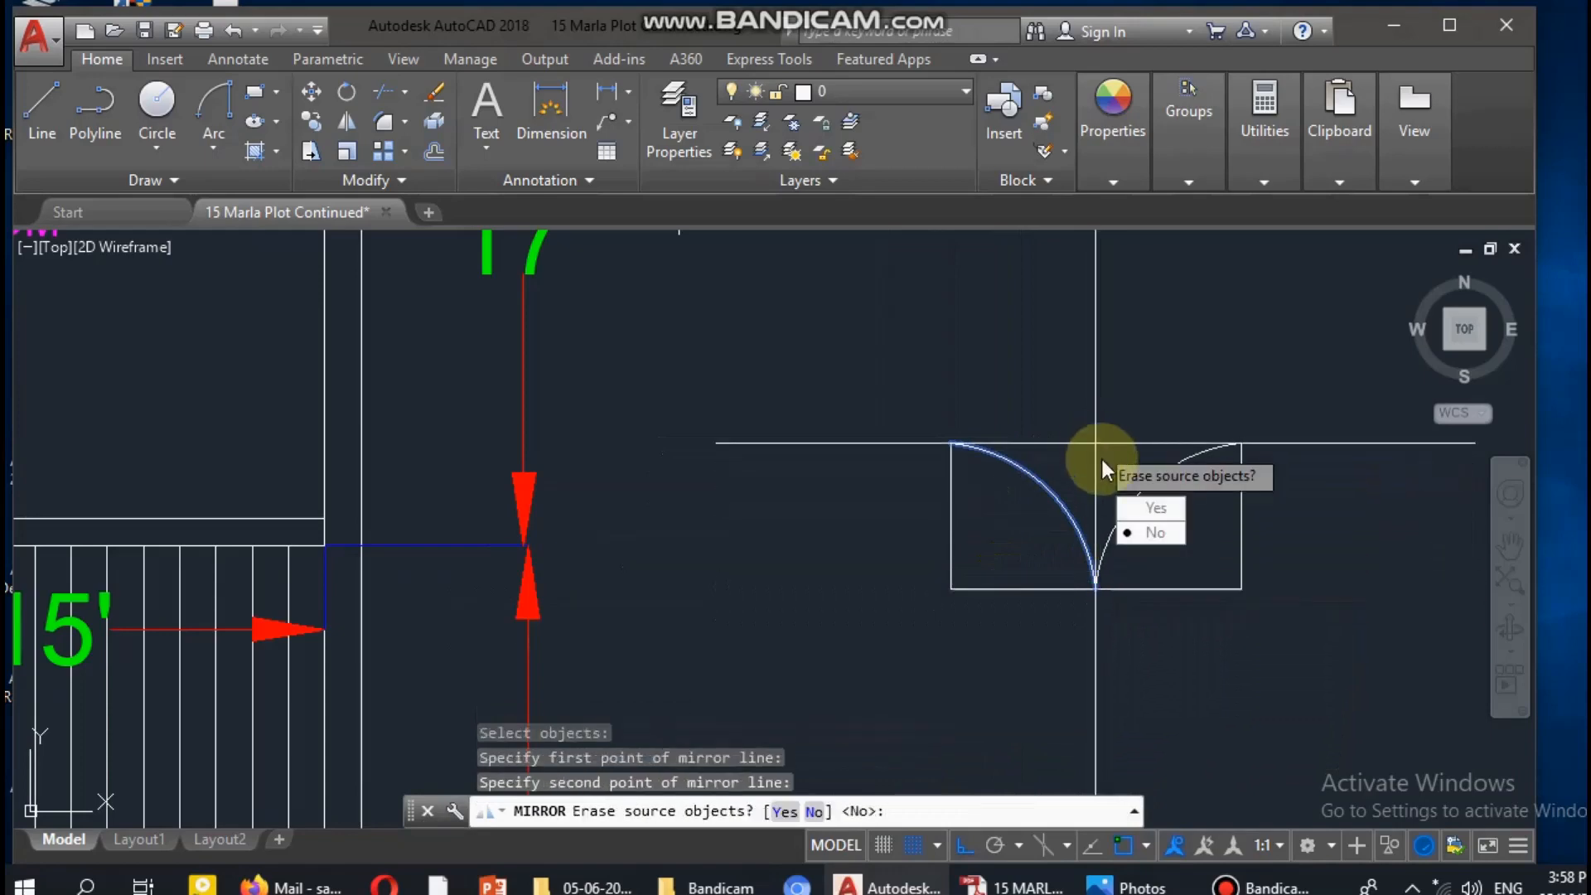
pyautogui.click(1163, 535)
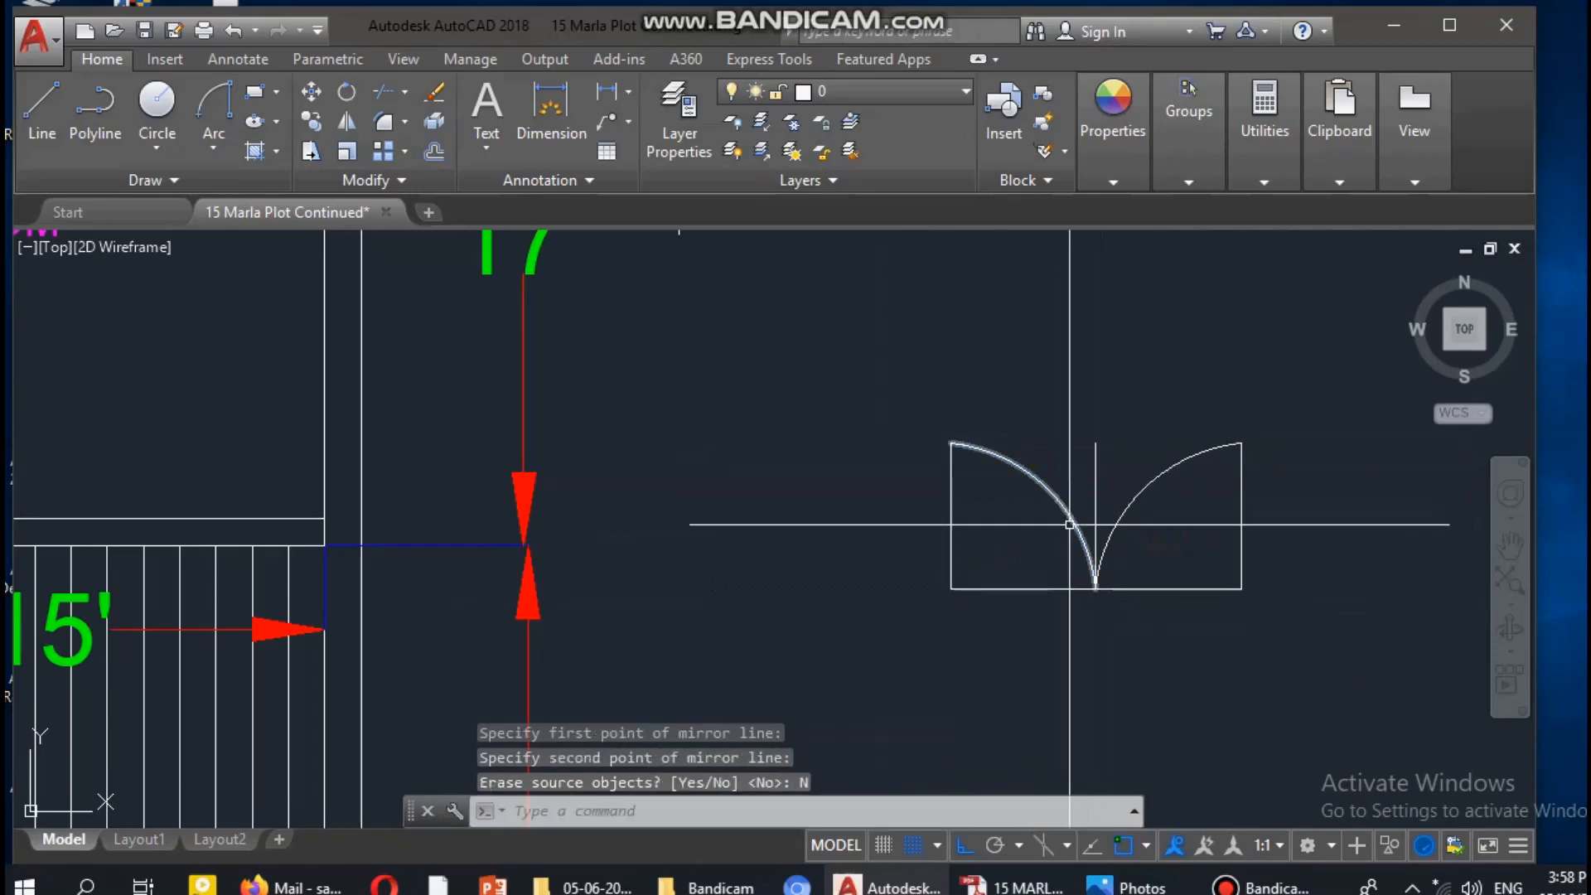
# Compare with the gate in the PDF plan in Adobe Reader, and delete the gate's base line and middle vertical line in AutoCAD
pyautogui.scroll(-2, 932, 348)
pyautogui.scroll(2, 1050, 524)
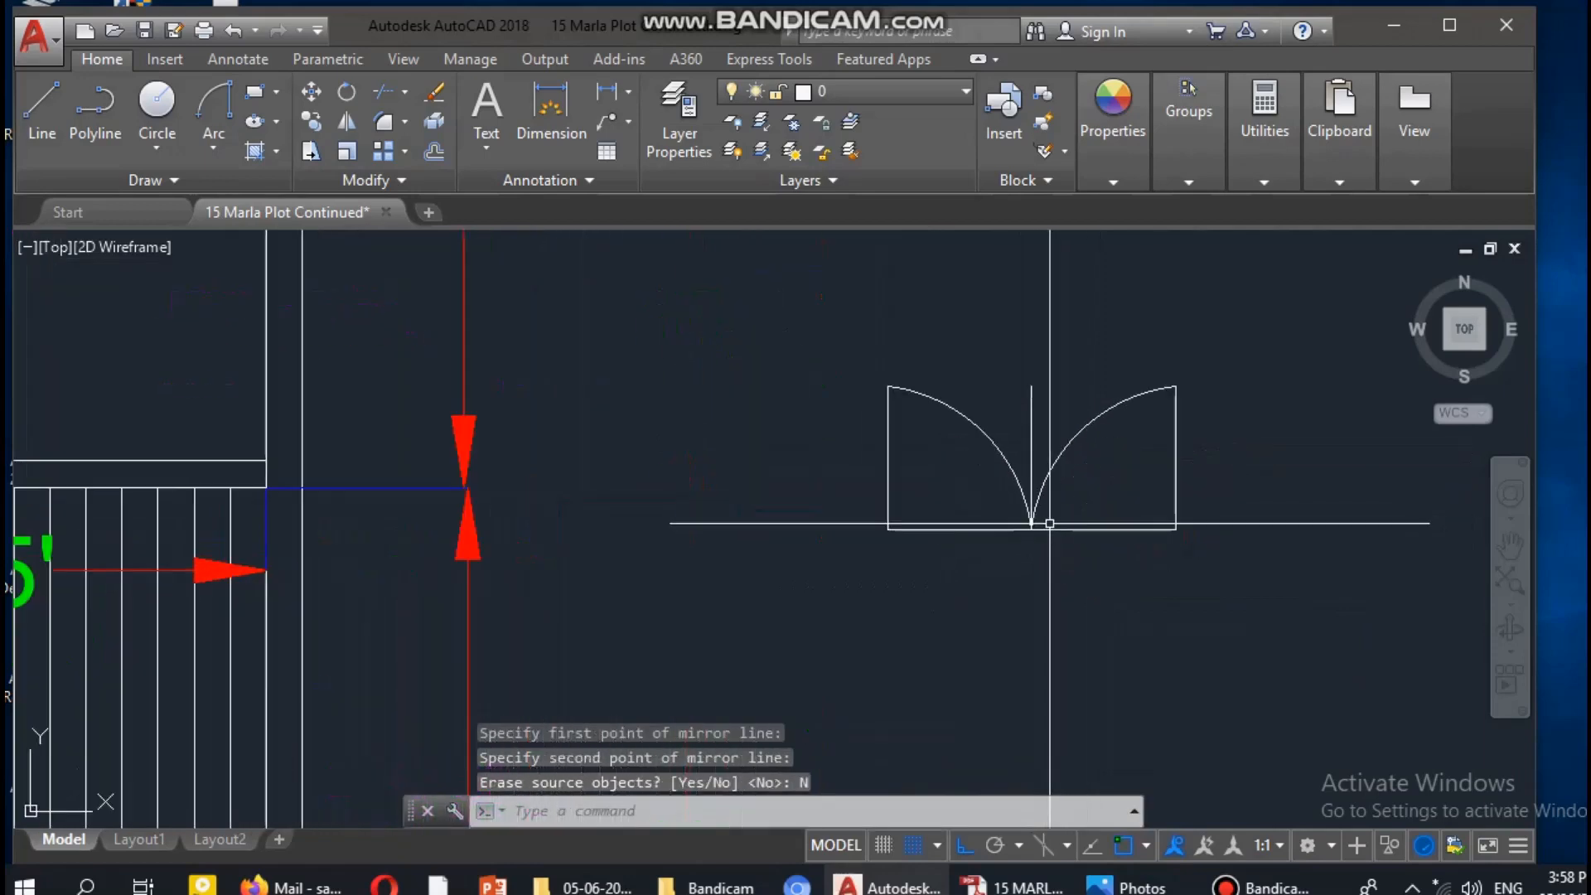
pyautogui.click(1012, 887)
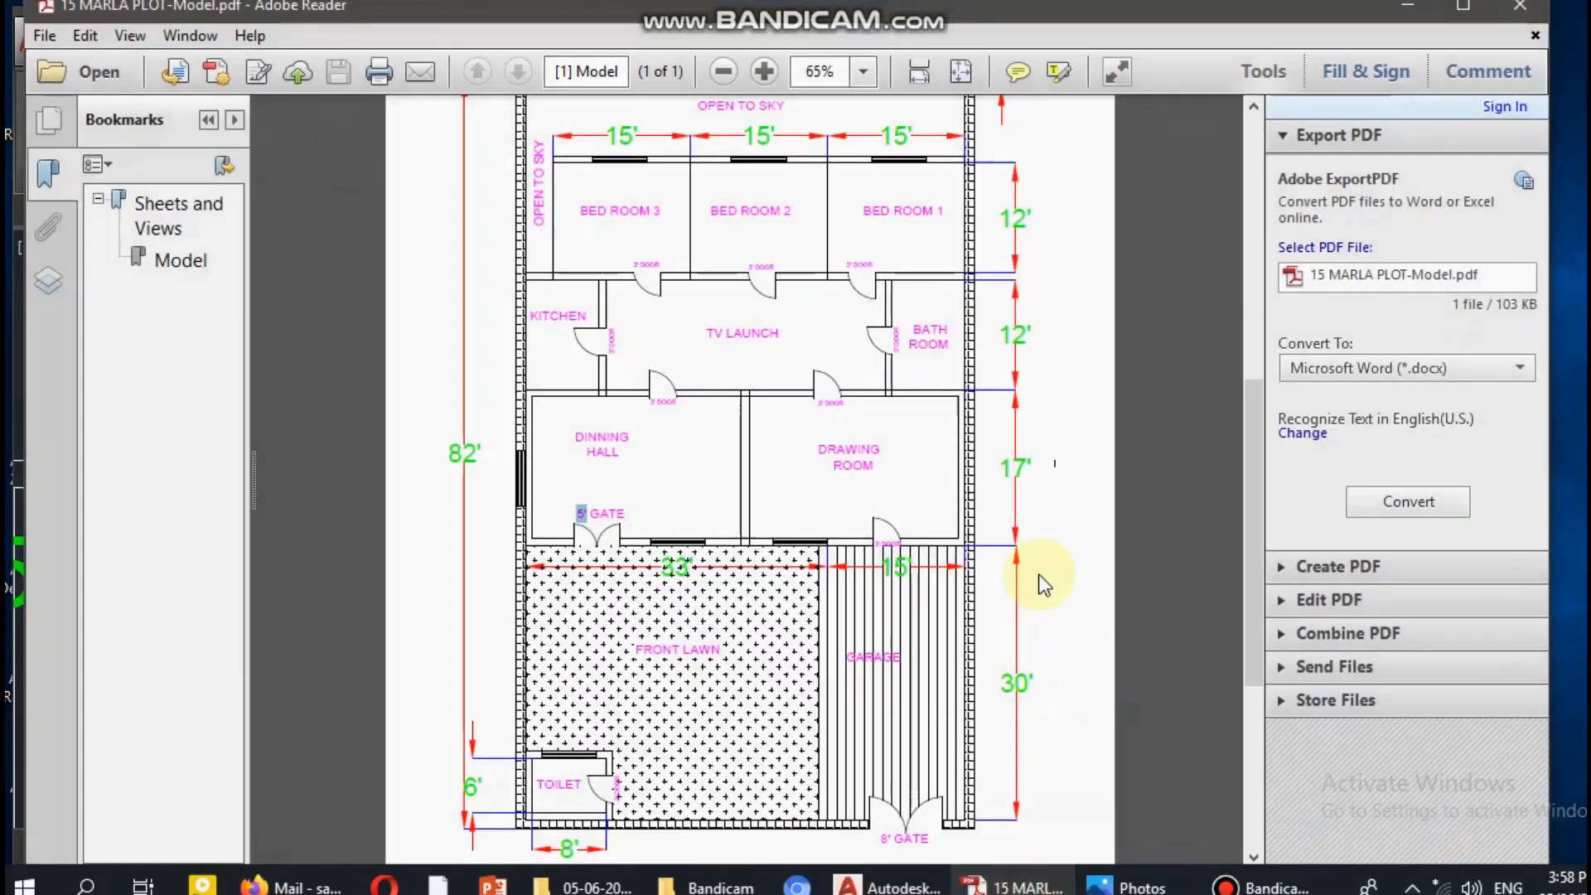
pyautogui.click(1401, 9)
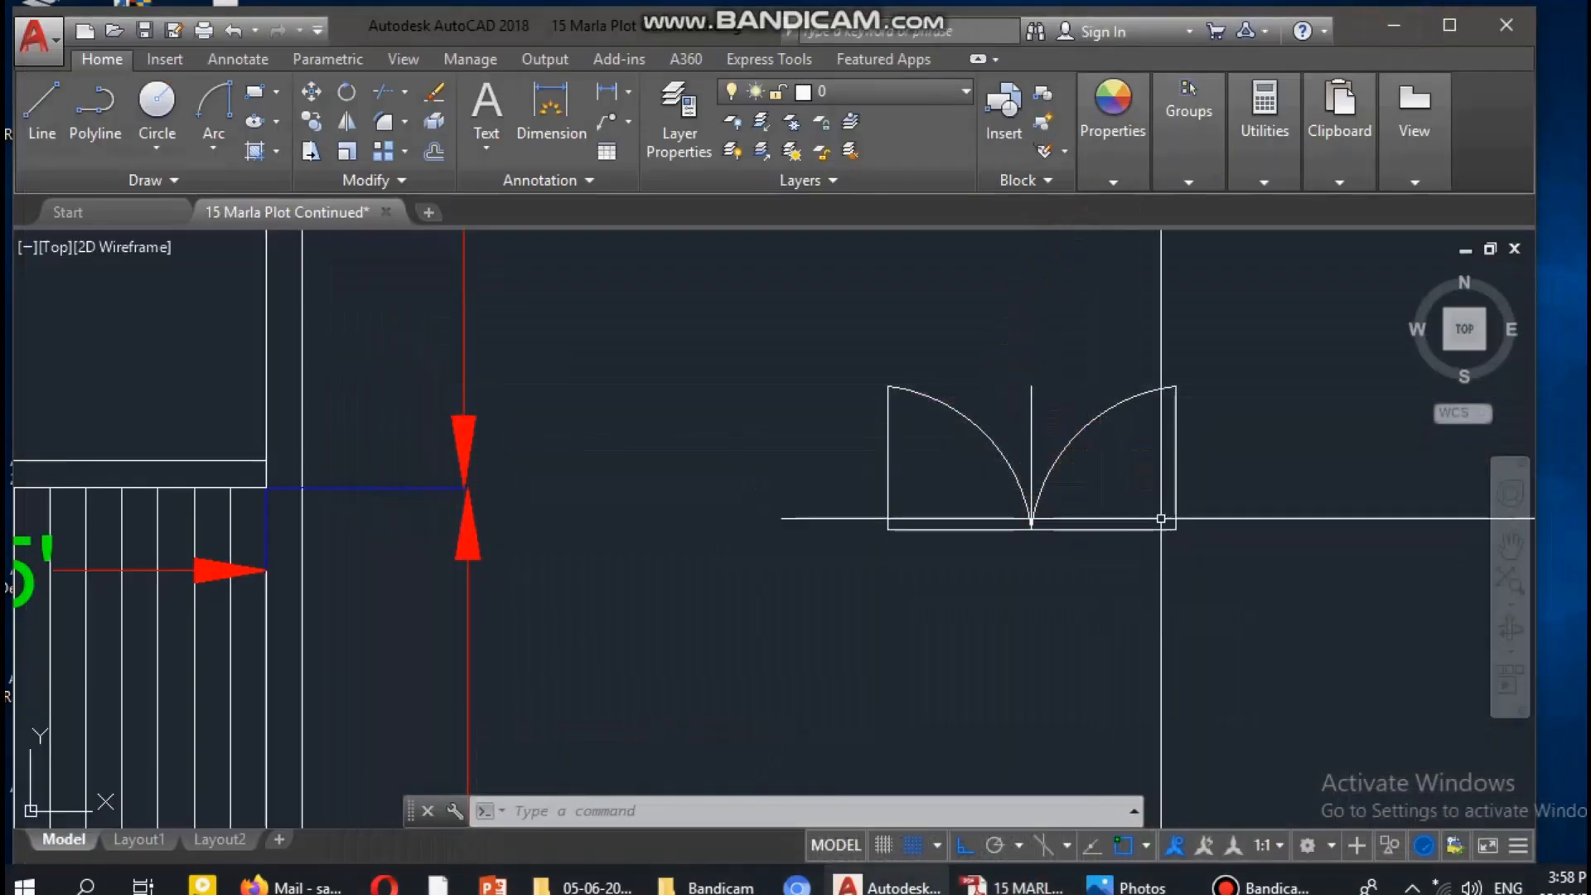
pyautogui.click(1136, 504)
pyautogui.click(1109, 559)
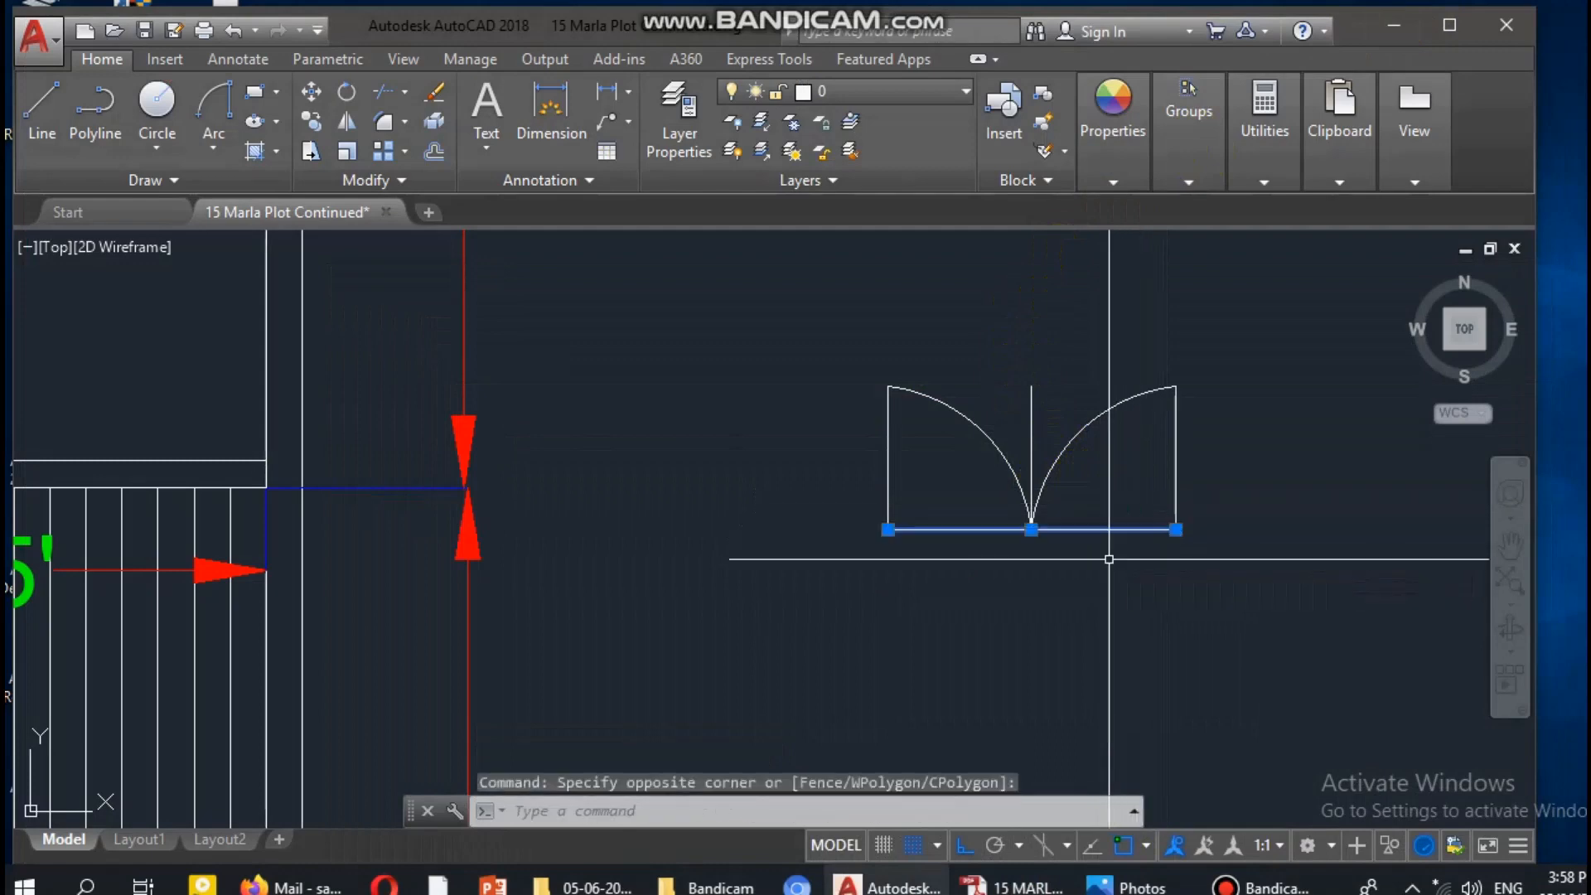
pyautogui.press('Delete')
pyautogui.click(1041, 355)
pyautogui.click(1030, 384)
pyautogui.press('Delete')
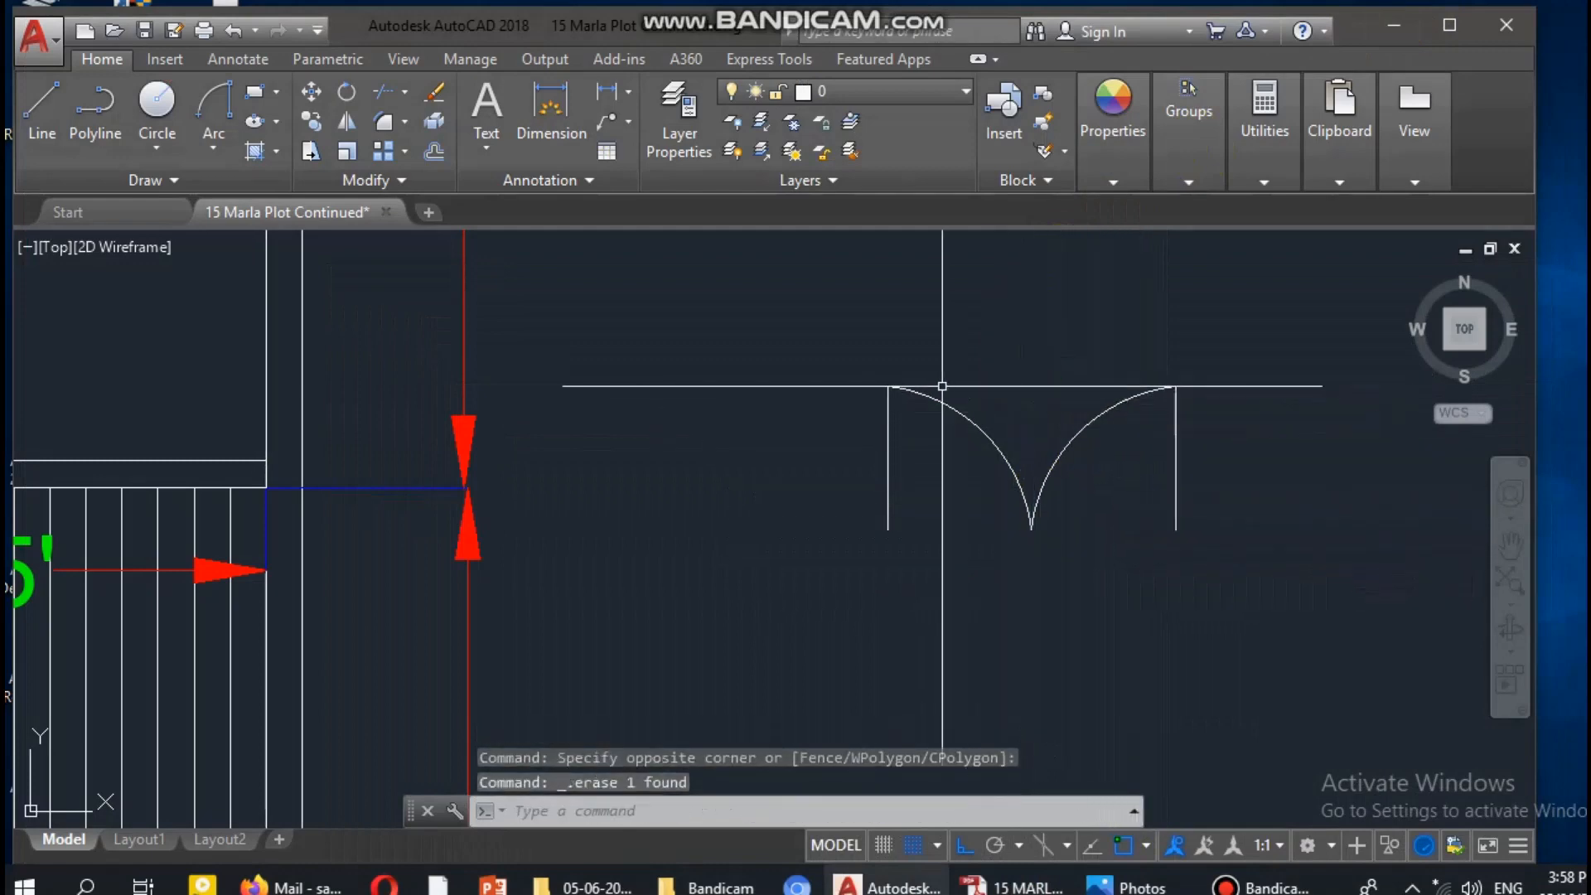
pyautogui.scroll(-2, 942, 386)
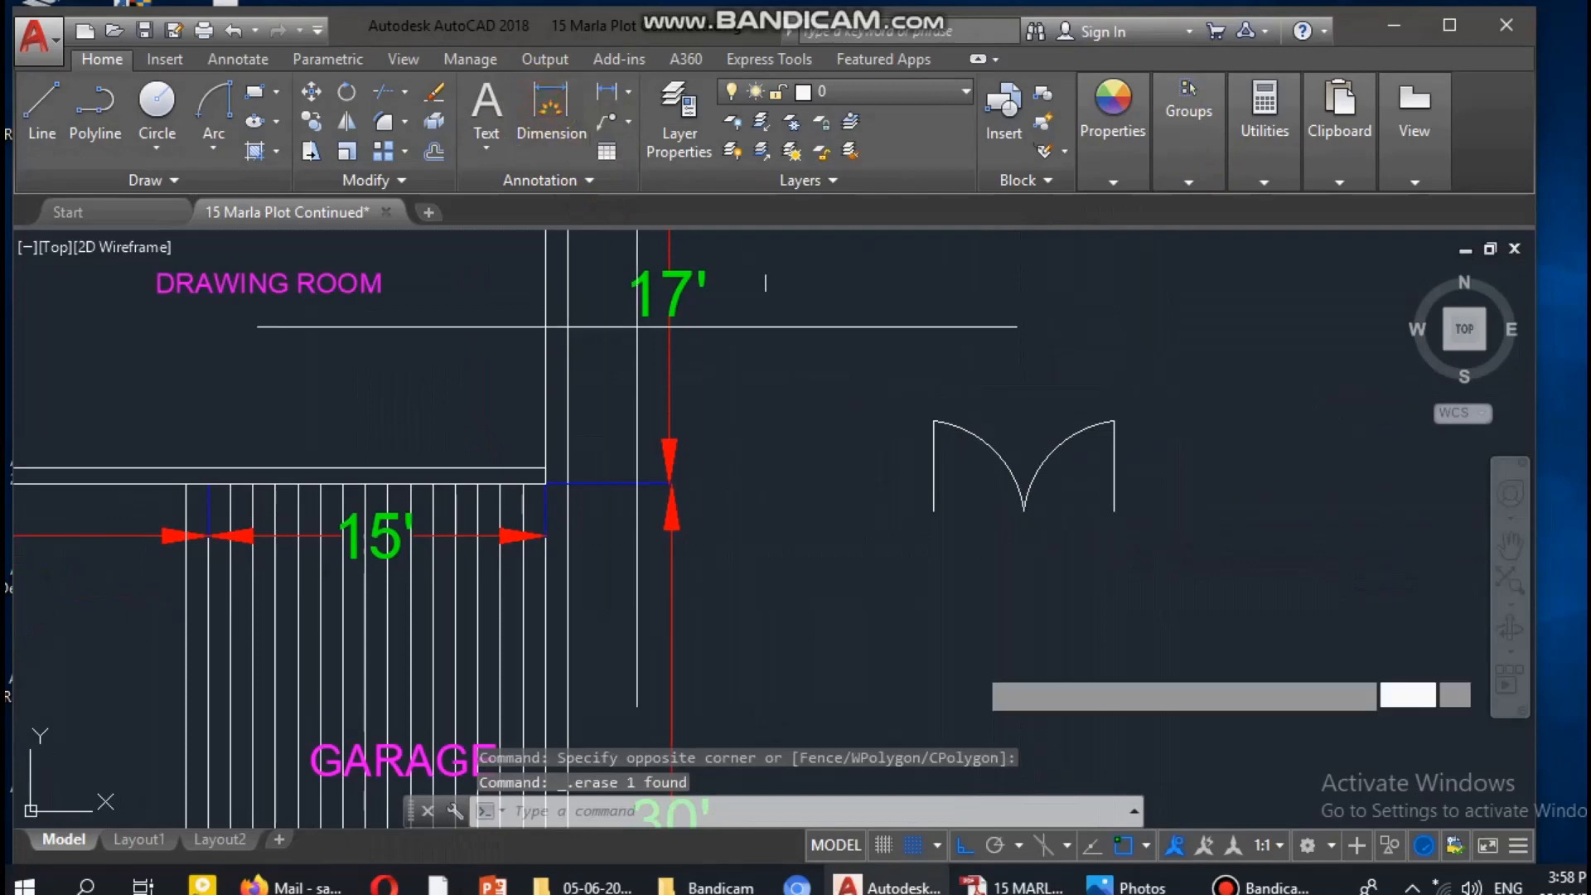
pyautogui.click(934, 512)
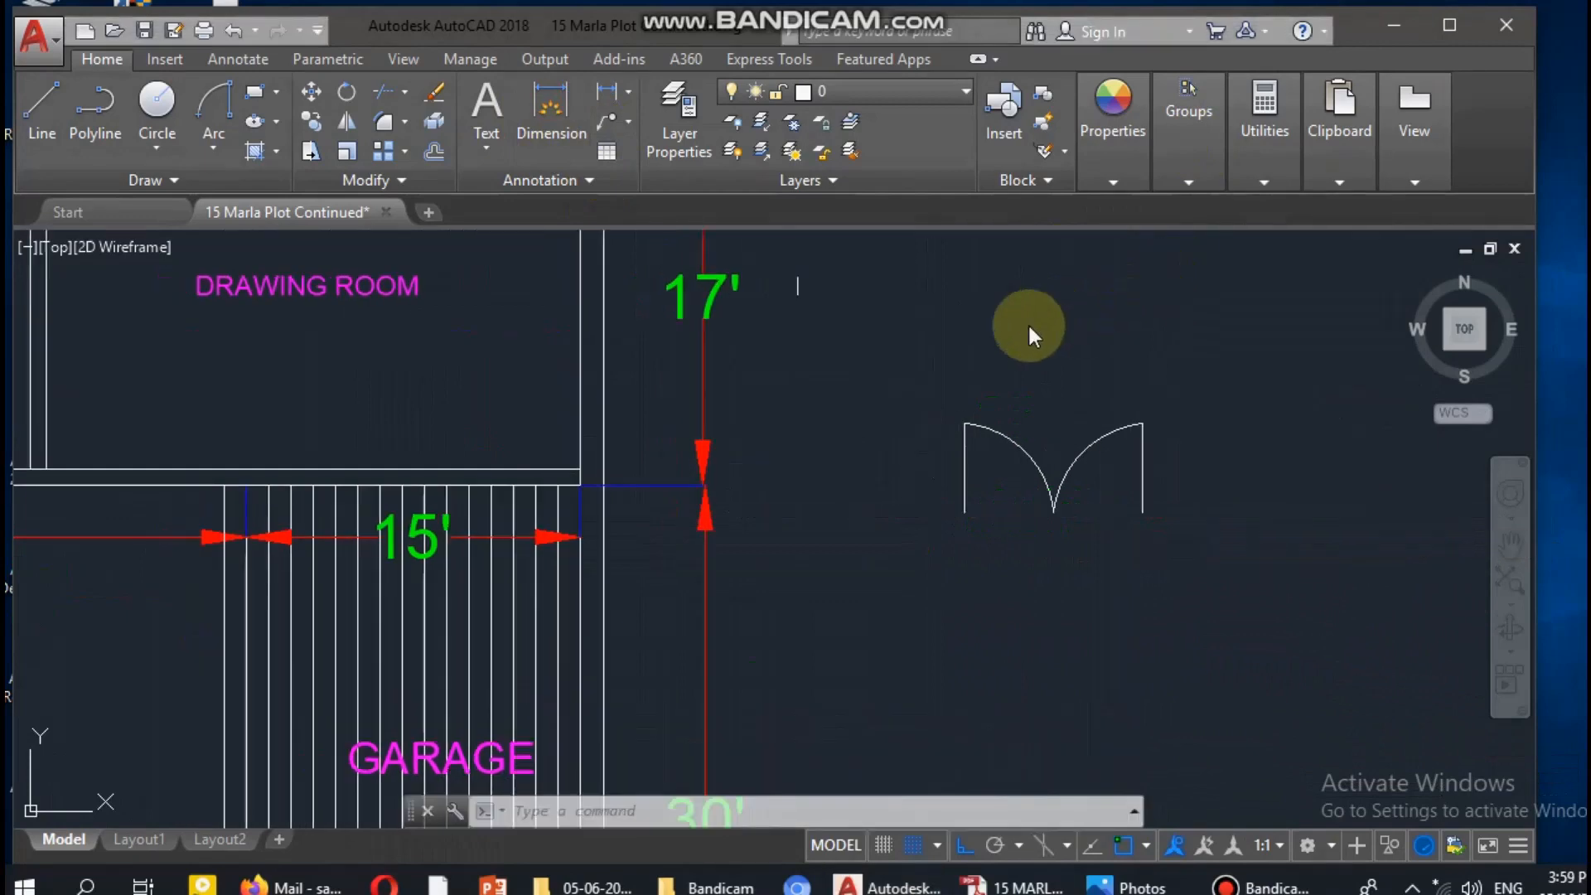
# Copy the complete 8' double-leaf gate straight down below the original, using the leaves' meeting point as base point
pyautogui.click(1005, 359)
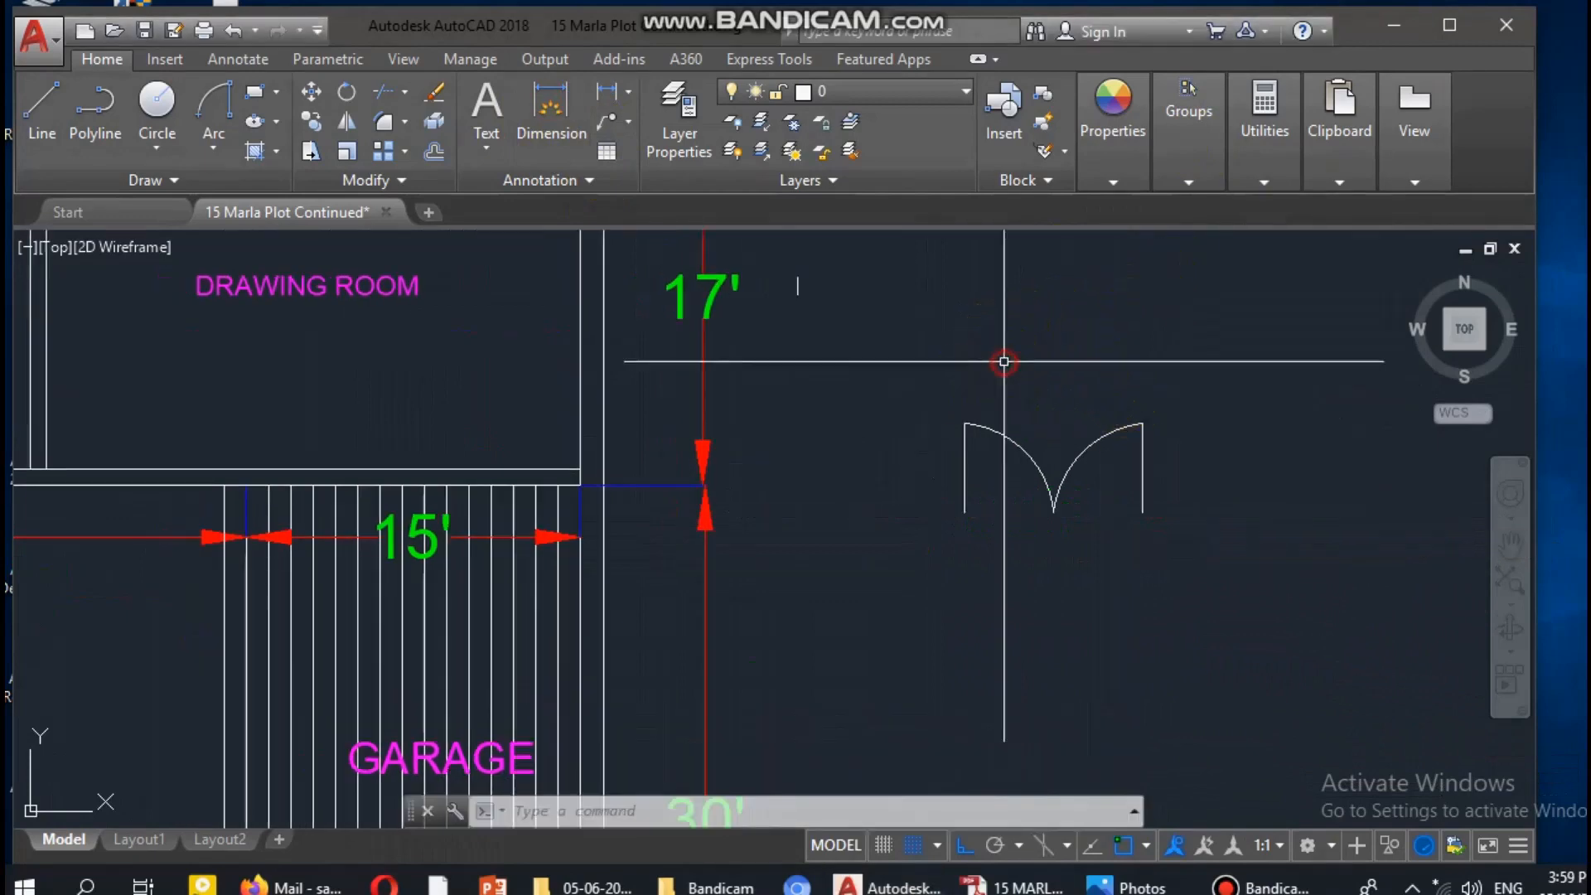
pyautogui.press('Escape')
pyautogui.press('Escape')
pyautogui.press('Escape')
pyautogui.moveTo(1017, 390); pyautogui.dragTo(937, 377, button='middle')
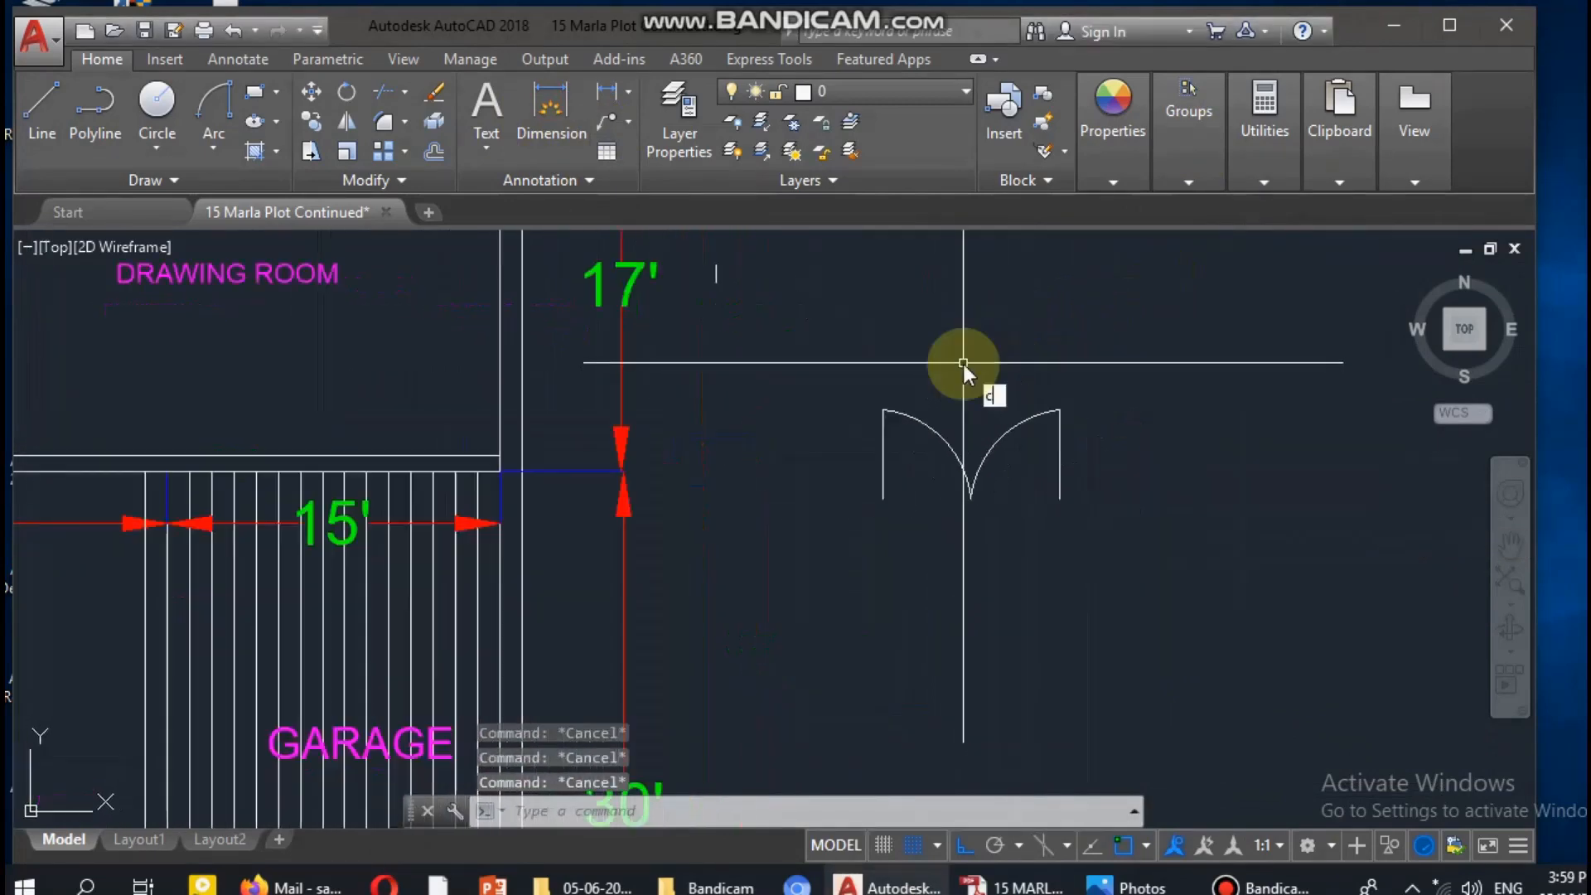
pyautogui.write('cop')
pyautogui.press('Return')
pyautogui.click(1094, 343)
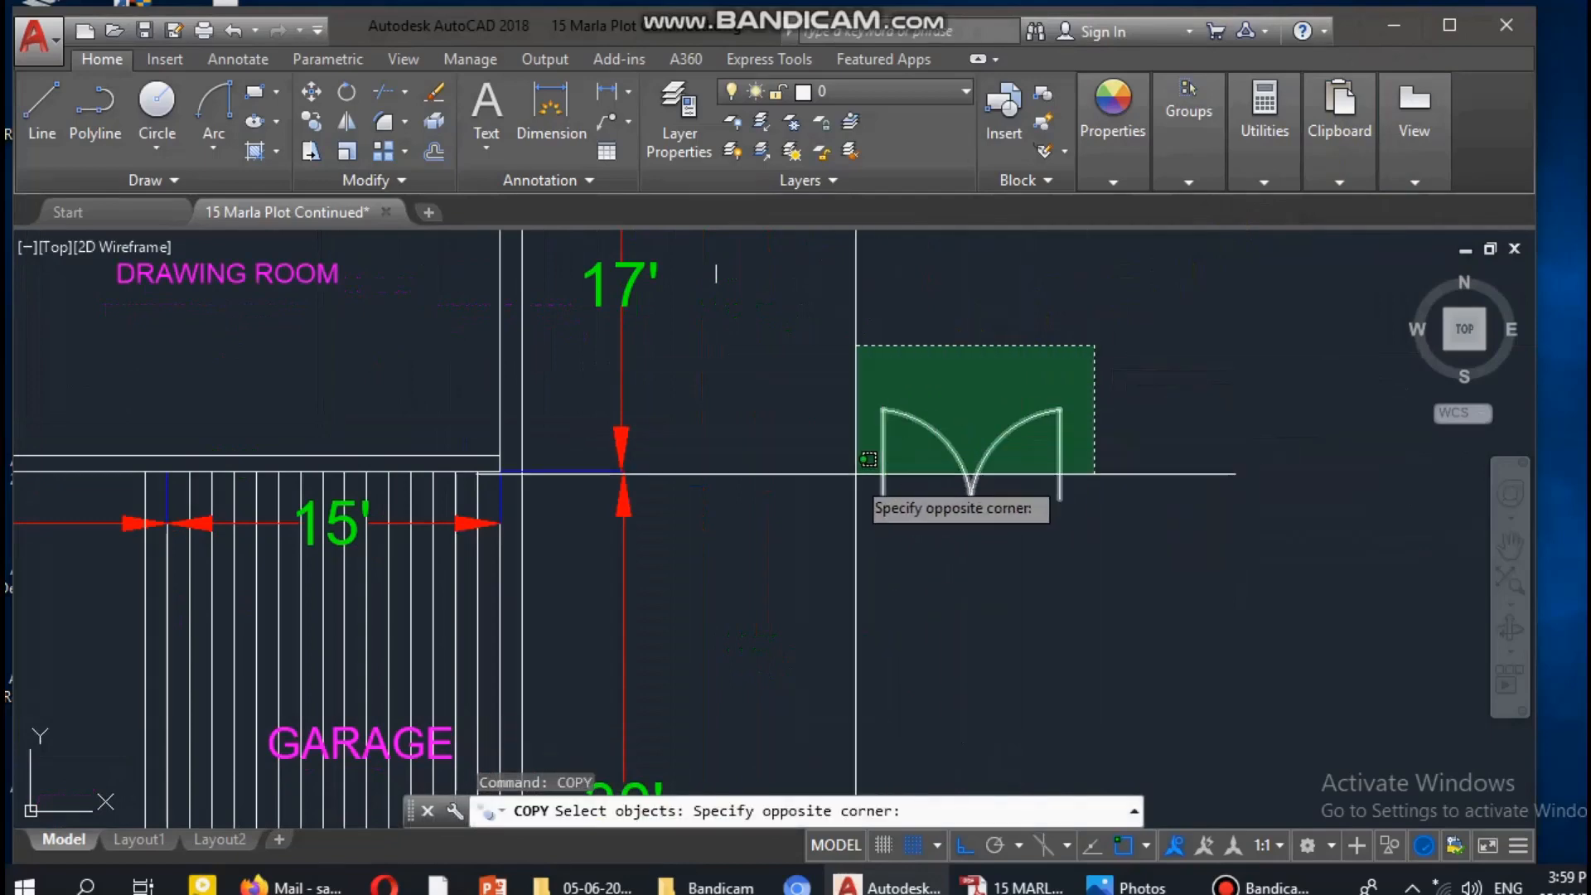
pyautogui.click(858, 468)
pyautogui.press('Return')
pyautogui.click(971, 494)
pyautogui.scroll(-4, 959, 338)
pyautogui.scroll(4, 945, 406)
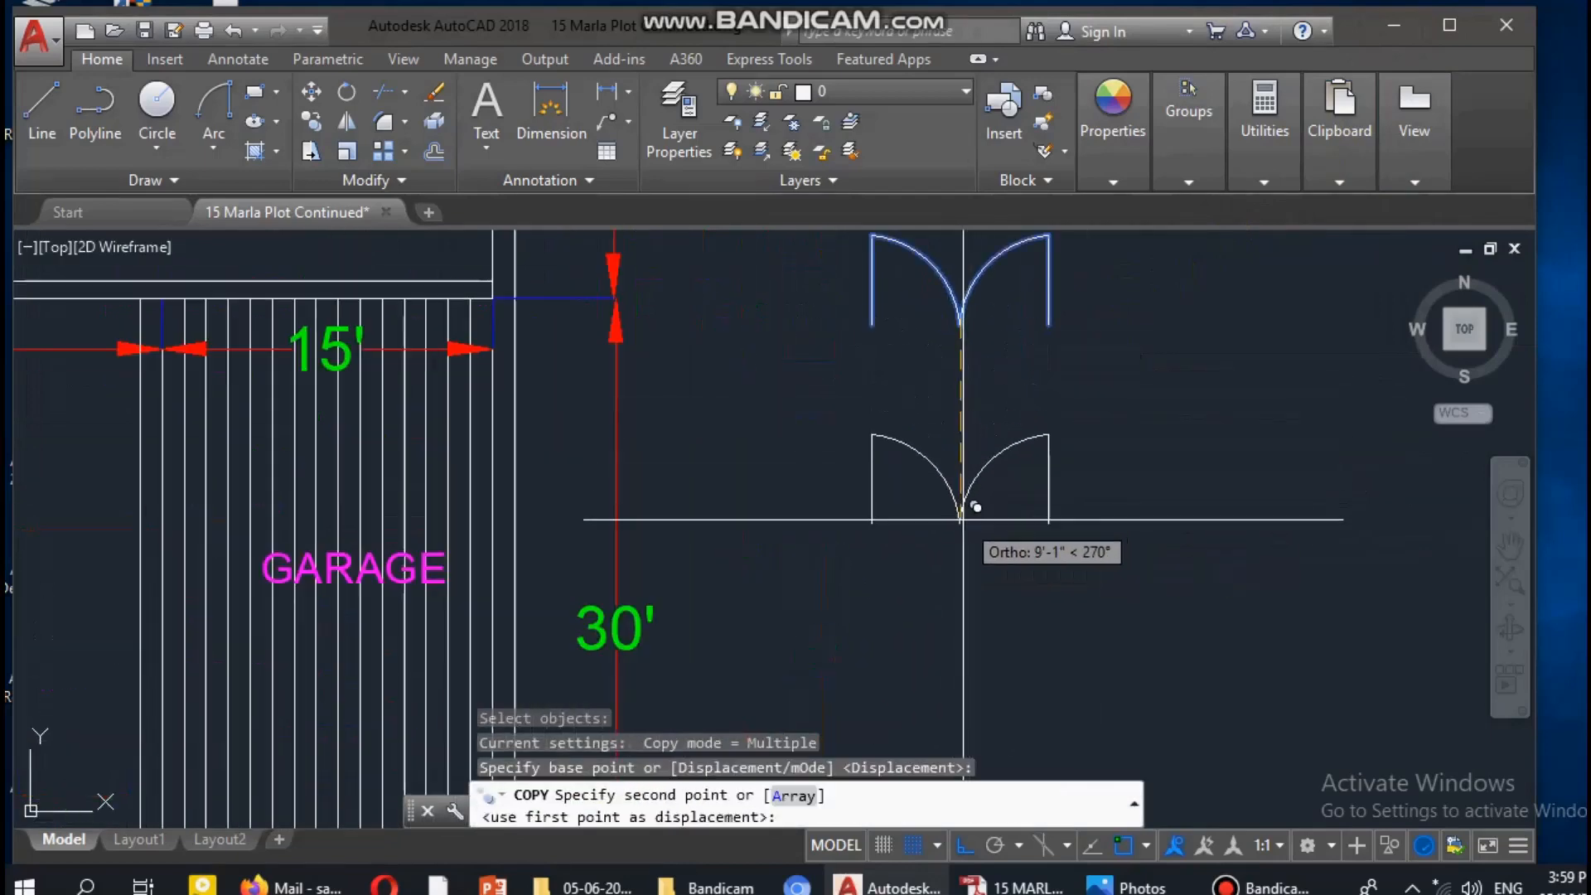
pyautogui.press('Escape')
pyautogui.press('Escape')
pyautogui.press('Escape')
# Scale the copied gate by reference from its left lower end, taking its full base width as reference and 5' as new length
pyautogui.scroll(2, 905, 522)
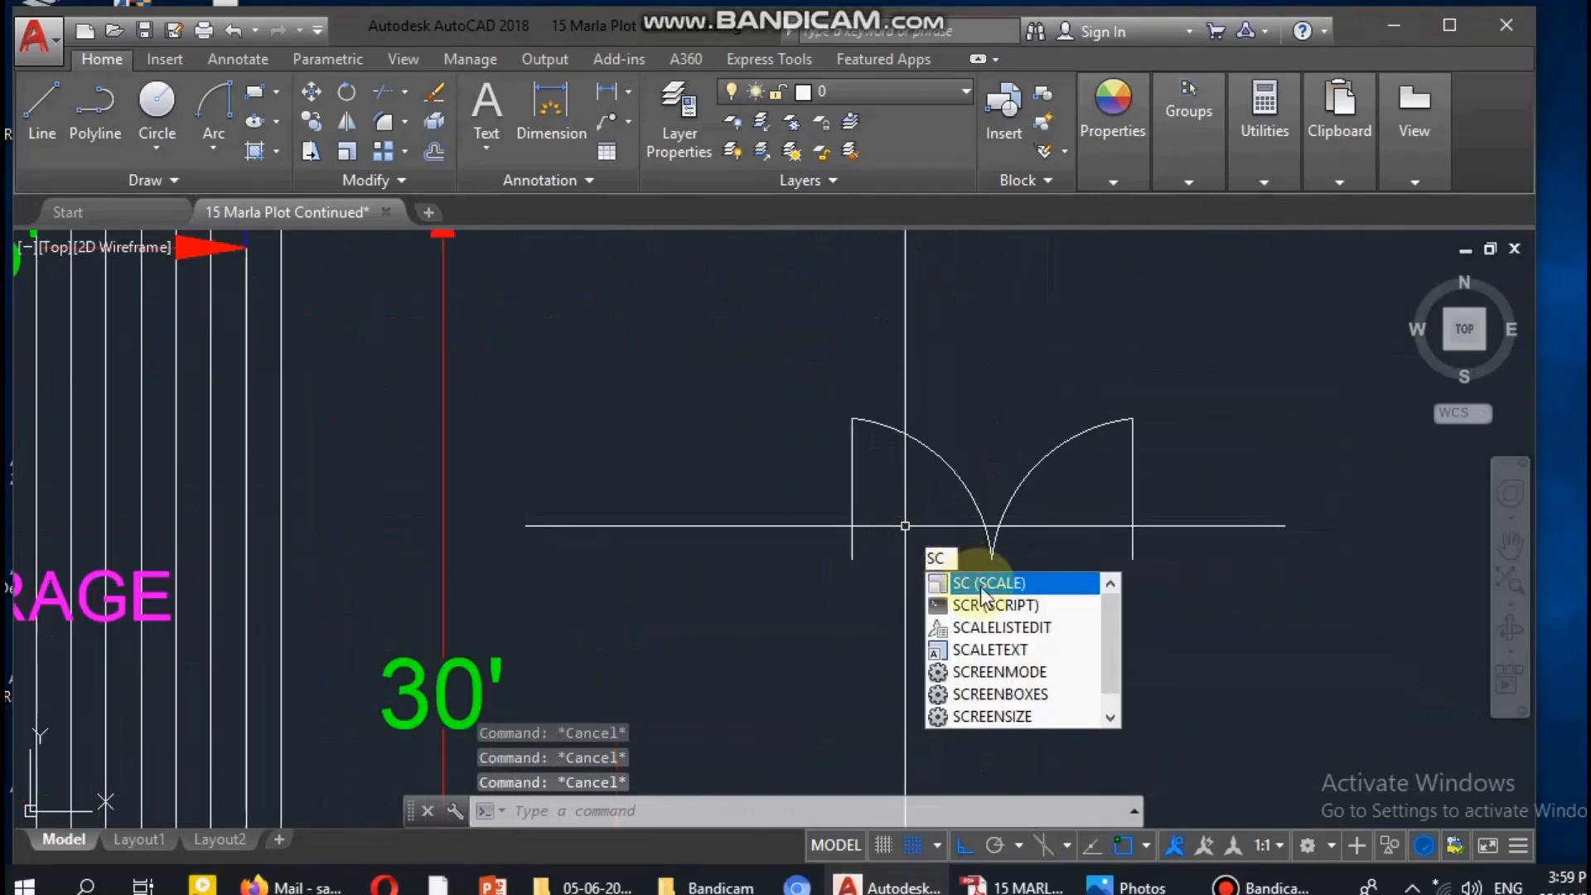
pyautogui.click(990, 584)
pyautogui.click(1261, 497)
pyautogui.click(771, 584)
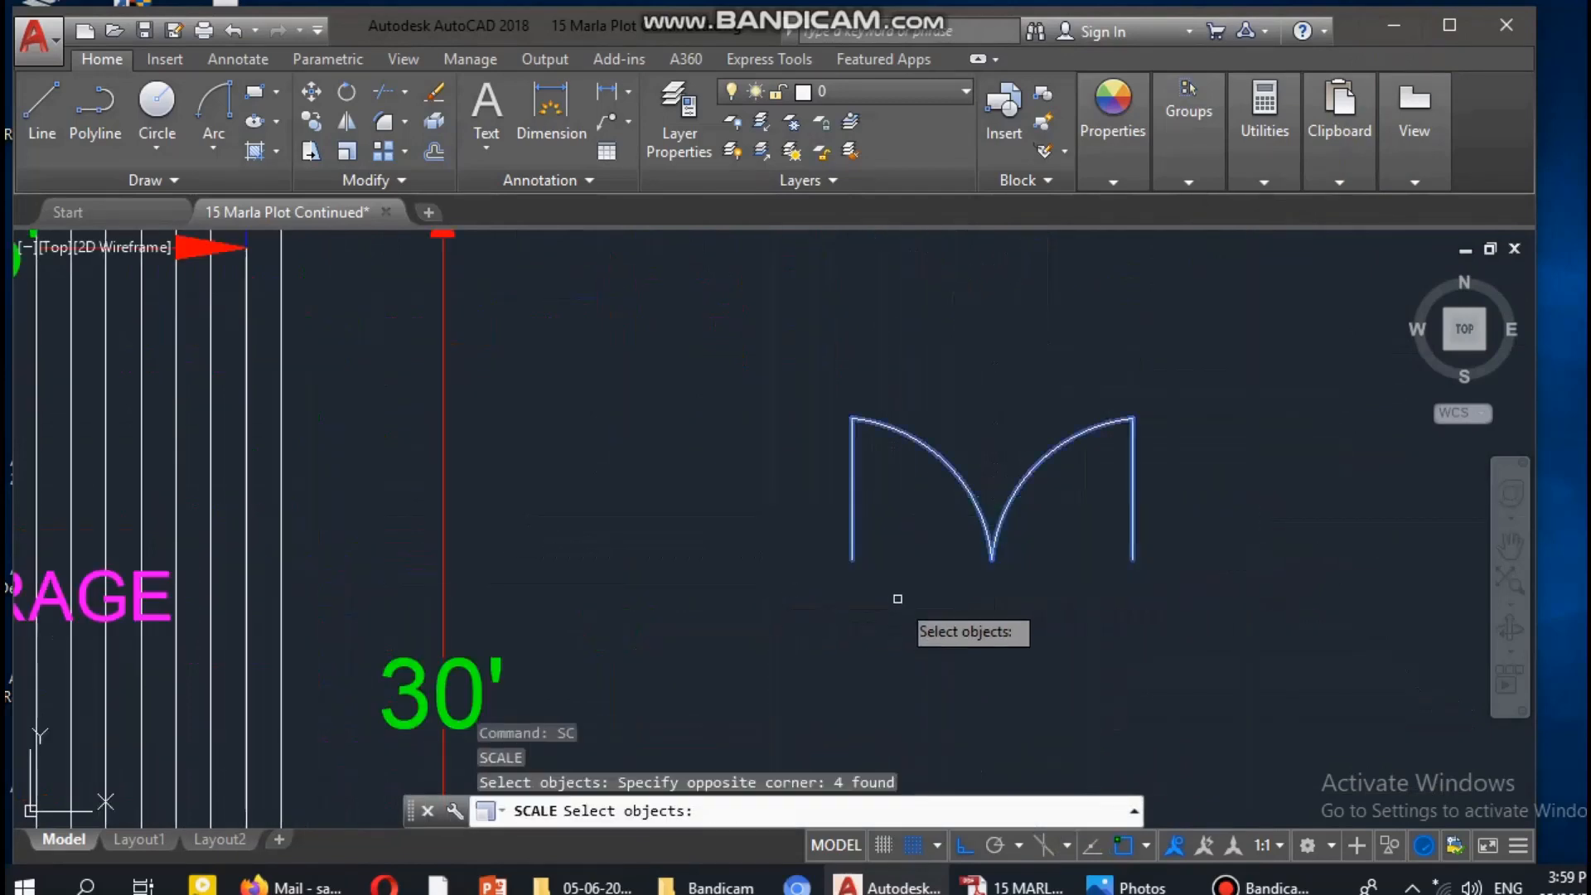
pyautogui.press('Return')
pyautogui.click(851, 559)
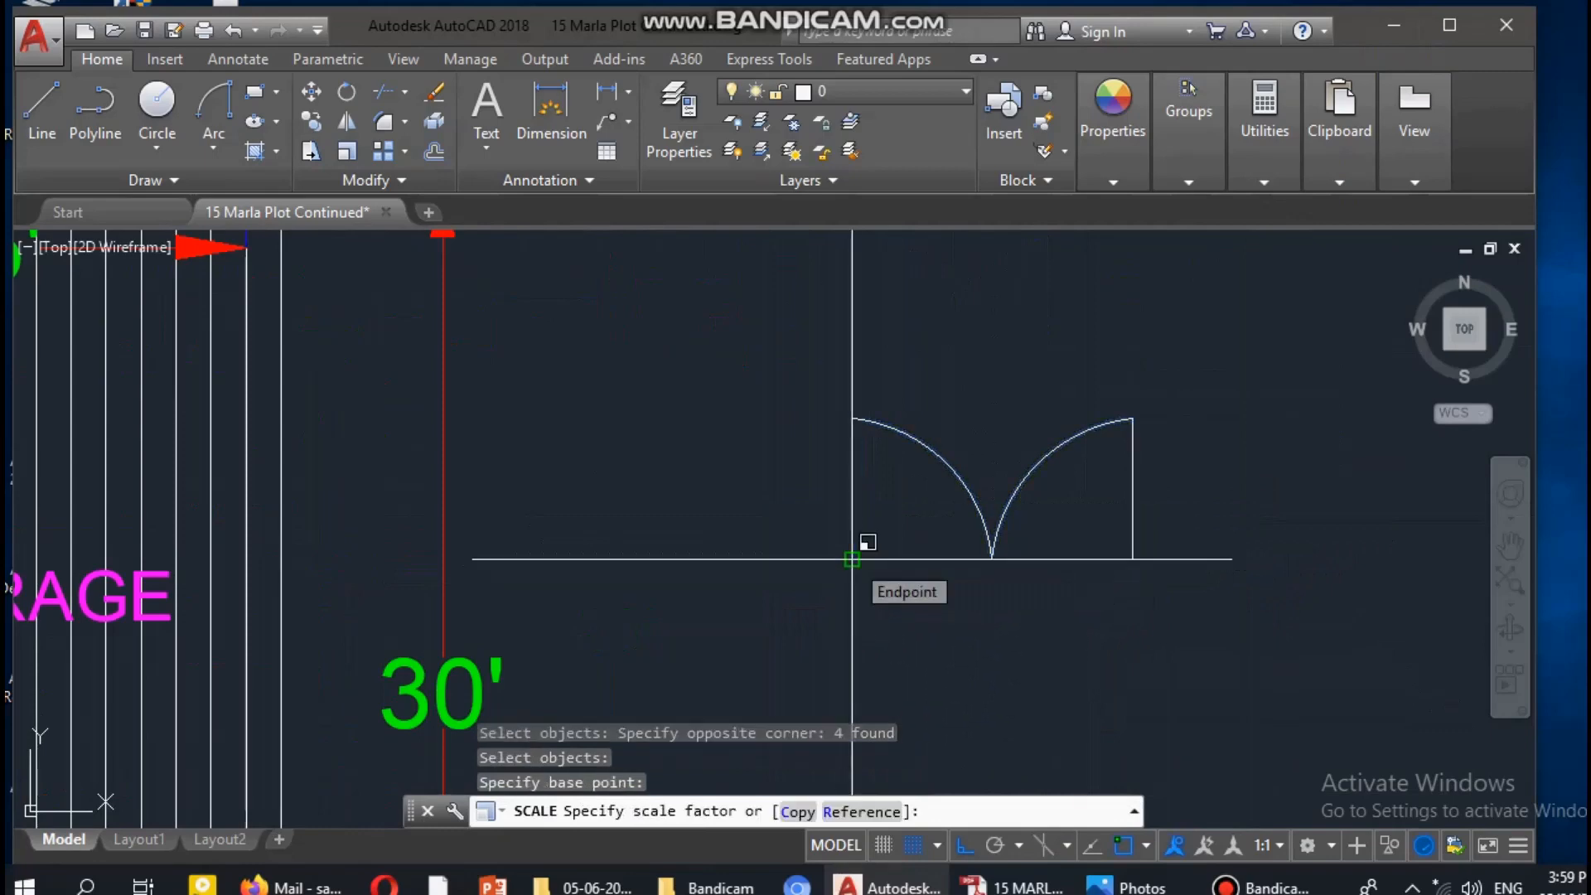
pyautogui.click(852, 560)
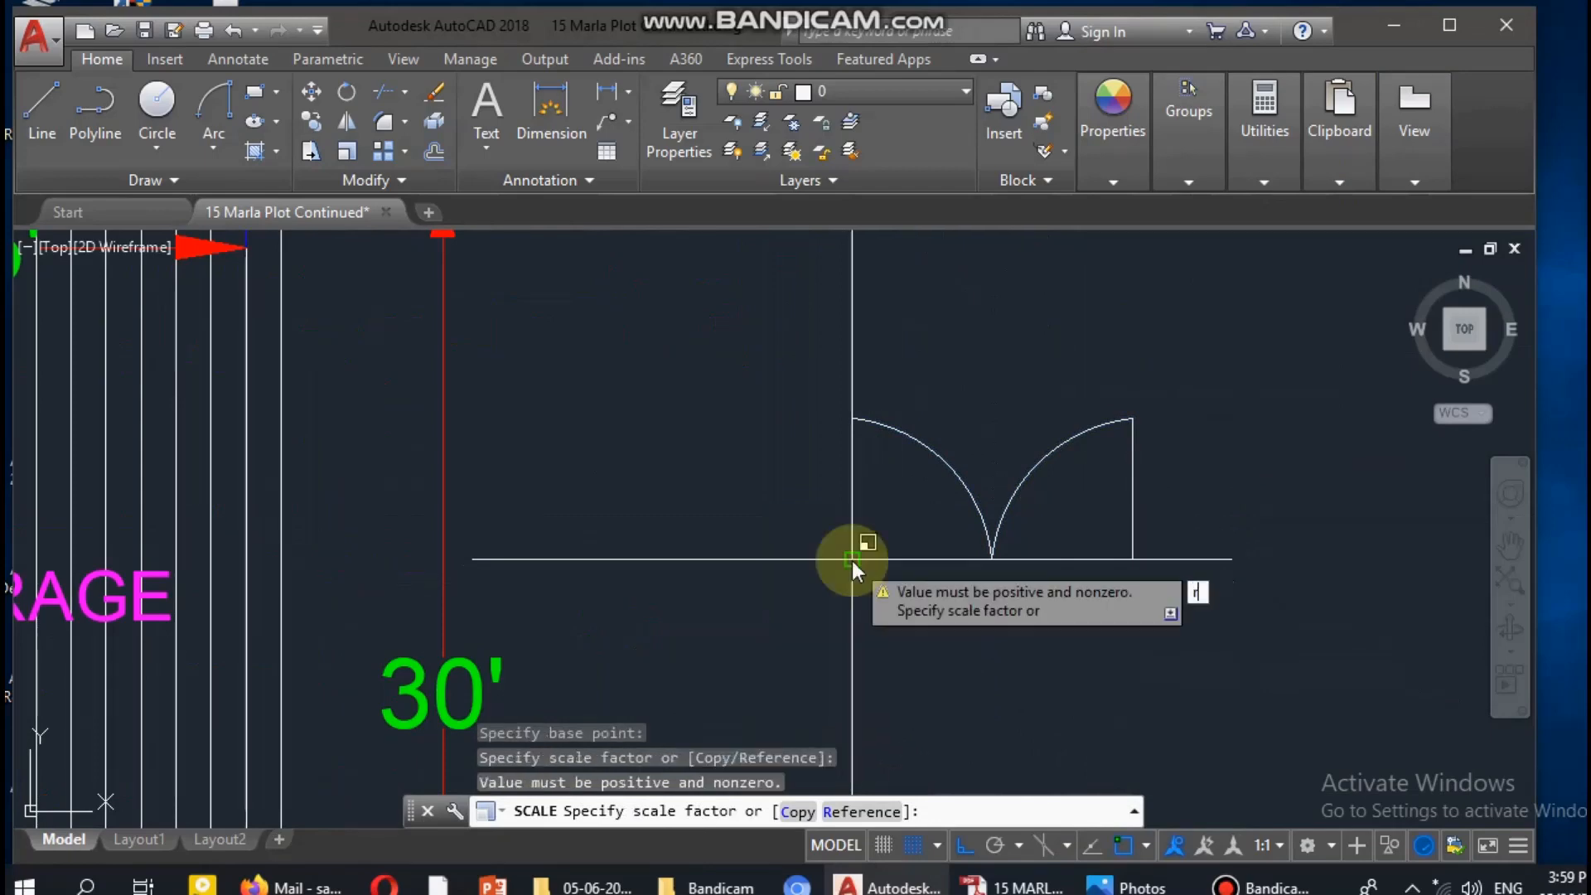
pyautogui.write('r')
pyautogui.press('Return')
pyautogui.click(851, 560)
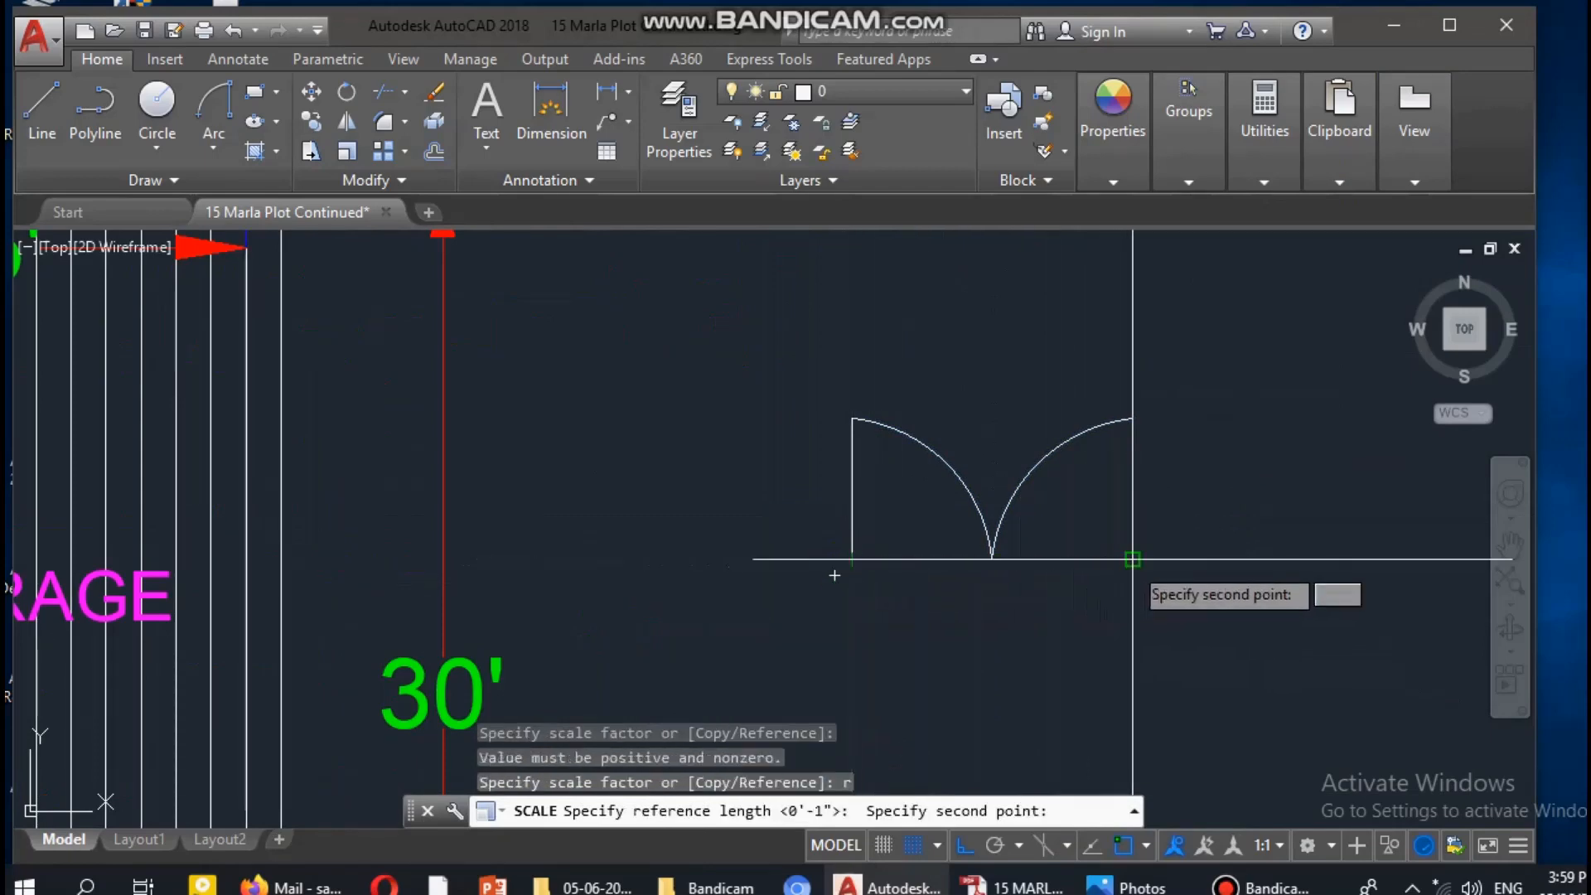
pyautogui.click(1132, 561)
pyautogui.write('5')
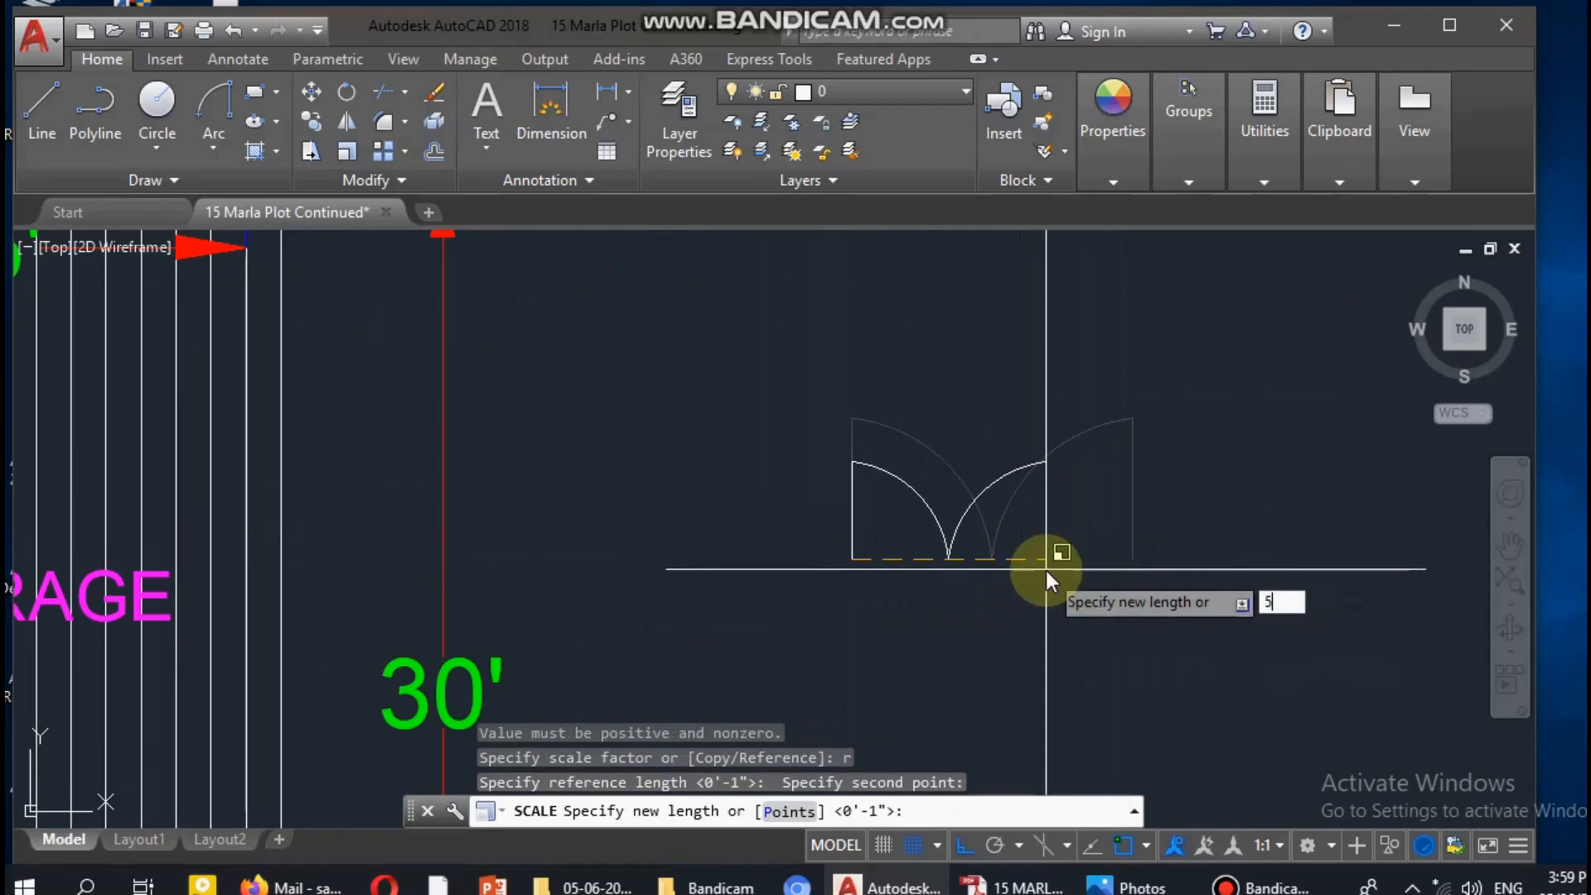
pyautogui.write("'")
pyautogui.press('Return')
pyautogui.scroll(-3, 1046, 570)
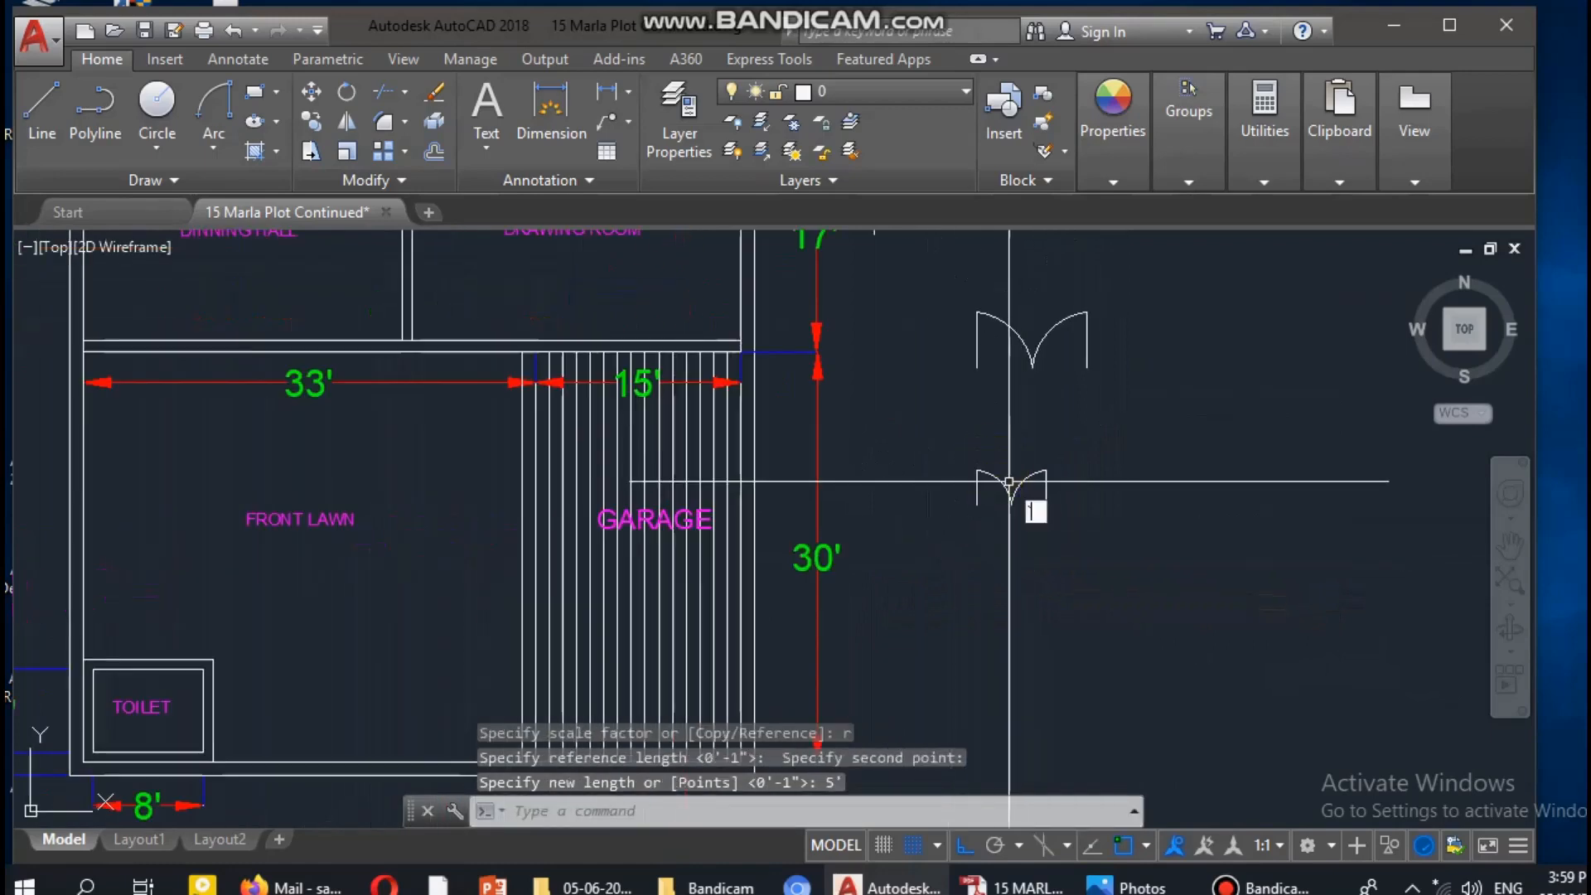
pyautogui.press('Escape')
pyautogui.press('Escape')
pyautogui.press('Escape')
# Copy the 5' gate straight down below itself
pyautogui.scroll(3, 1008, 489)
pyautogui.scroll(-3, 1006, 580)
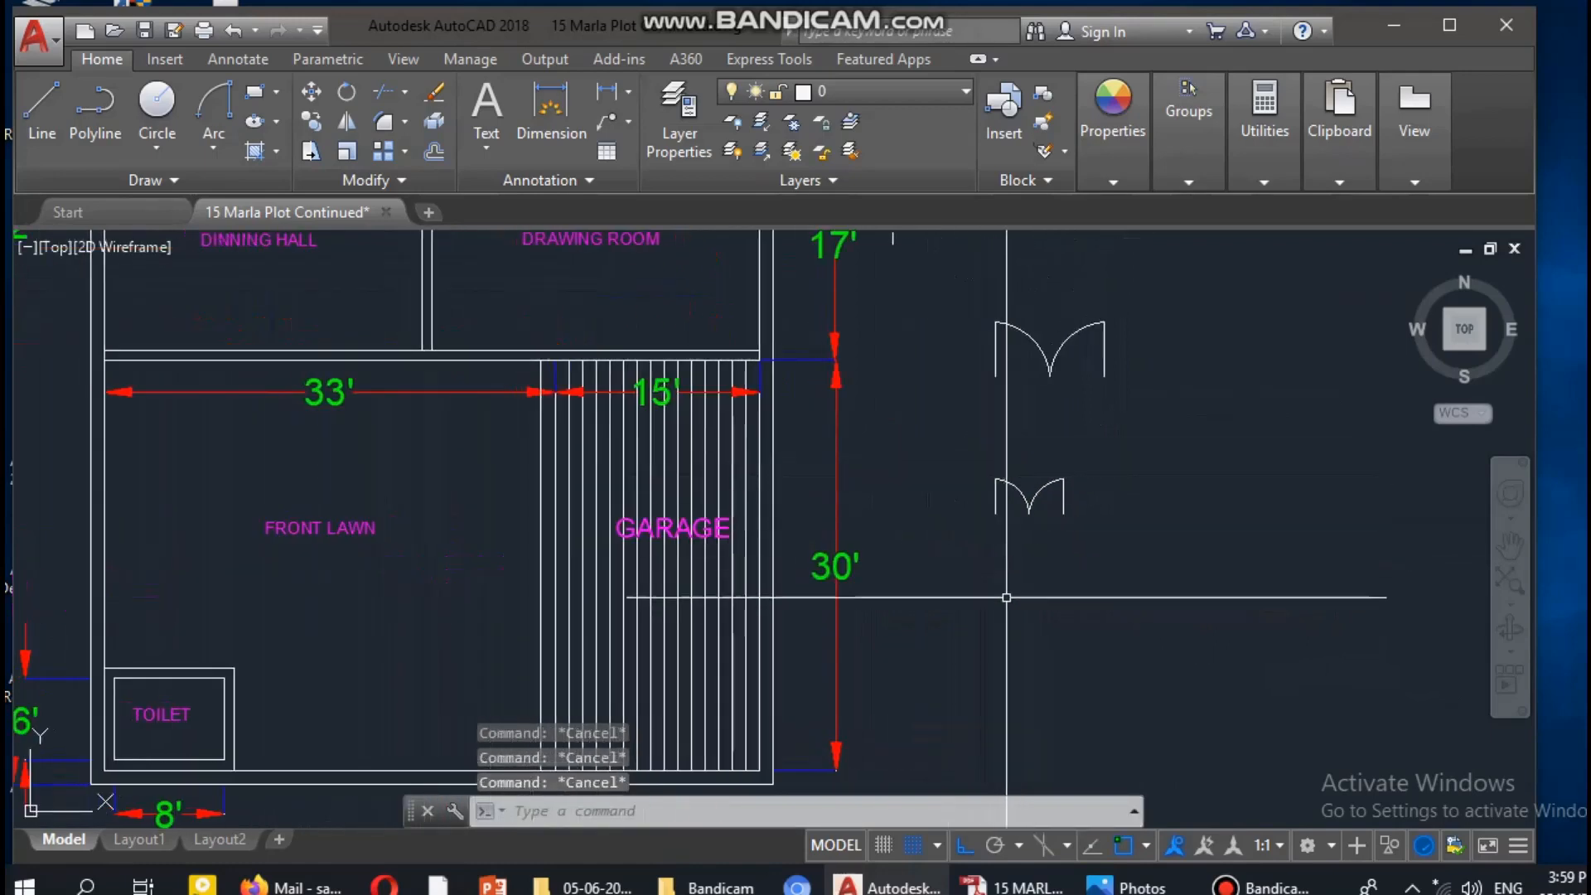
pyautogui.scroll(4, 1006, 580)
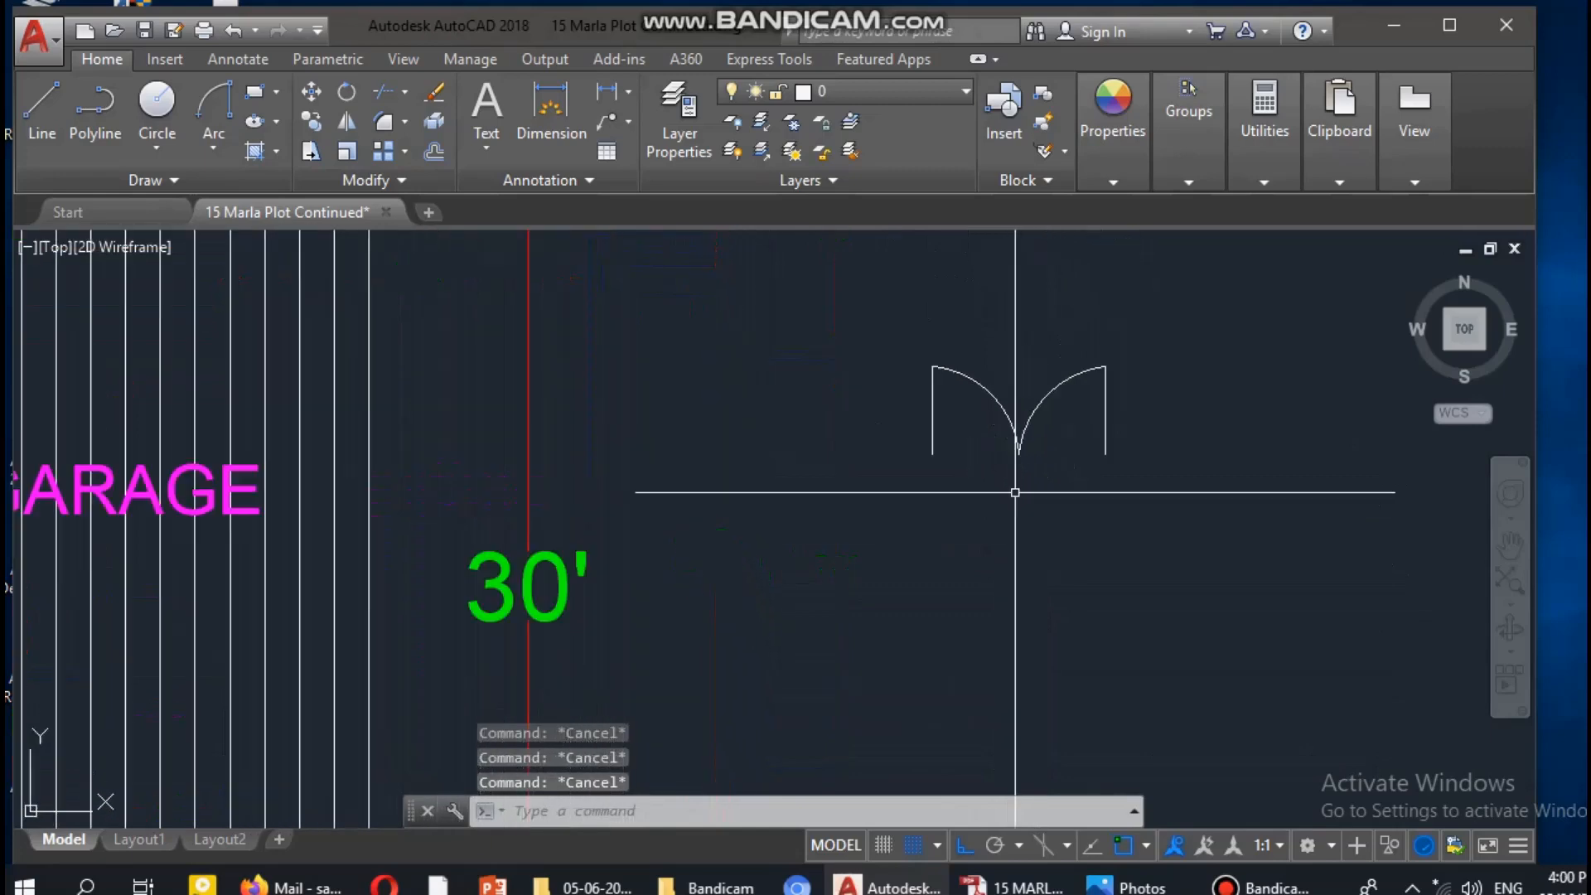
pyautogui.scroll(-1, 1017, 481)
pyautogui.scroll(1, 1018, 459)
pyautogui.write('COPY')
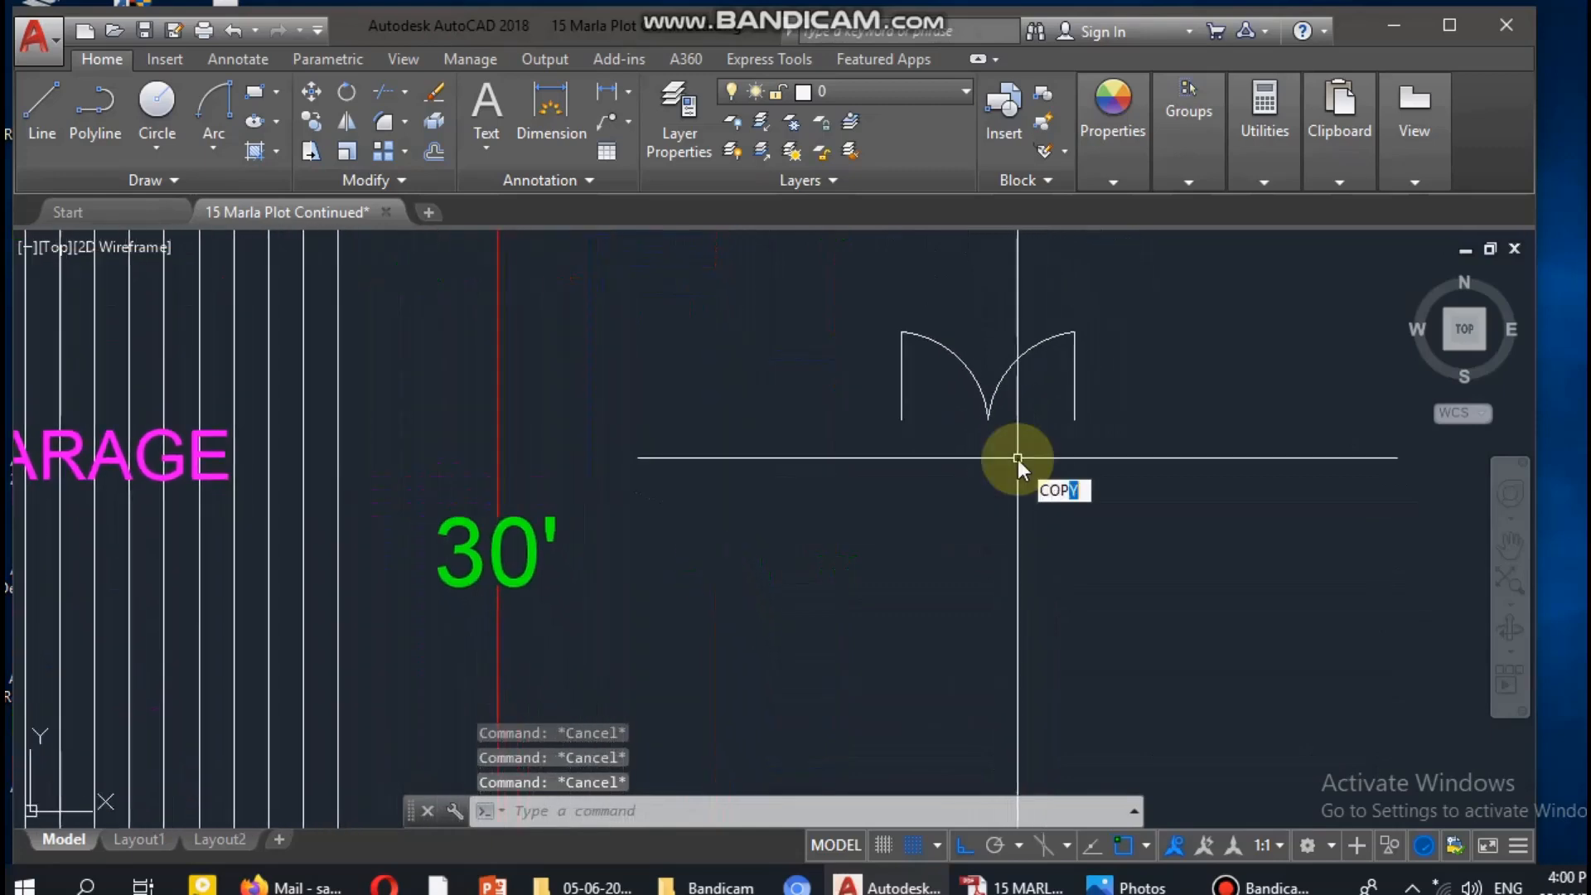
pyautogui.press('Return')
pyautogui.click(1144, 340)
pyautogui.click(868, 409)
pyautogui.press('Return')
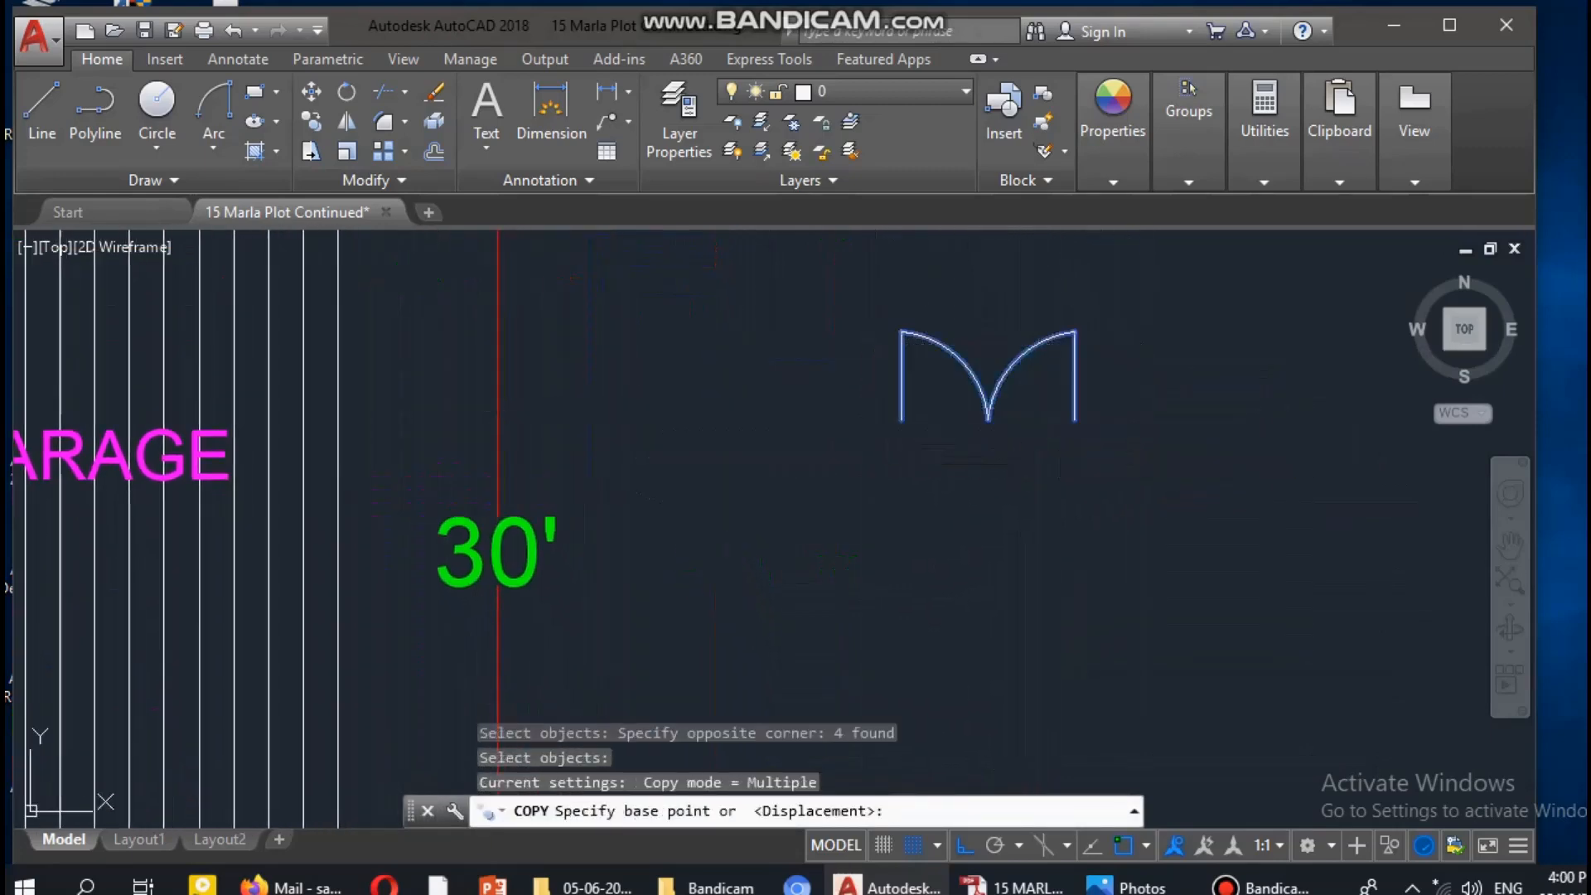
pyautogui.scroll(-2, 1032, 426)
pyautogui.moveTo(1032, 426); pyautogui.dragTo(1020, 269, button='middle')
pyautogui.click(1019, 268)
pyautogui.click(1056, 449)
pyautogui.press('Escape')
pyautogui.press('Escape')
pyautogui.press('Escape')
pyautogui.press('Escape')
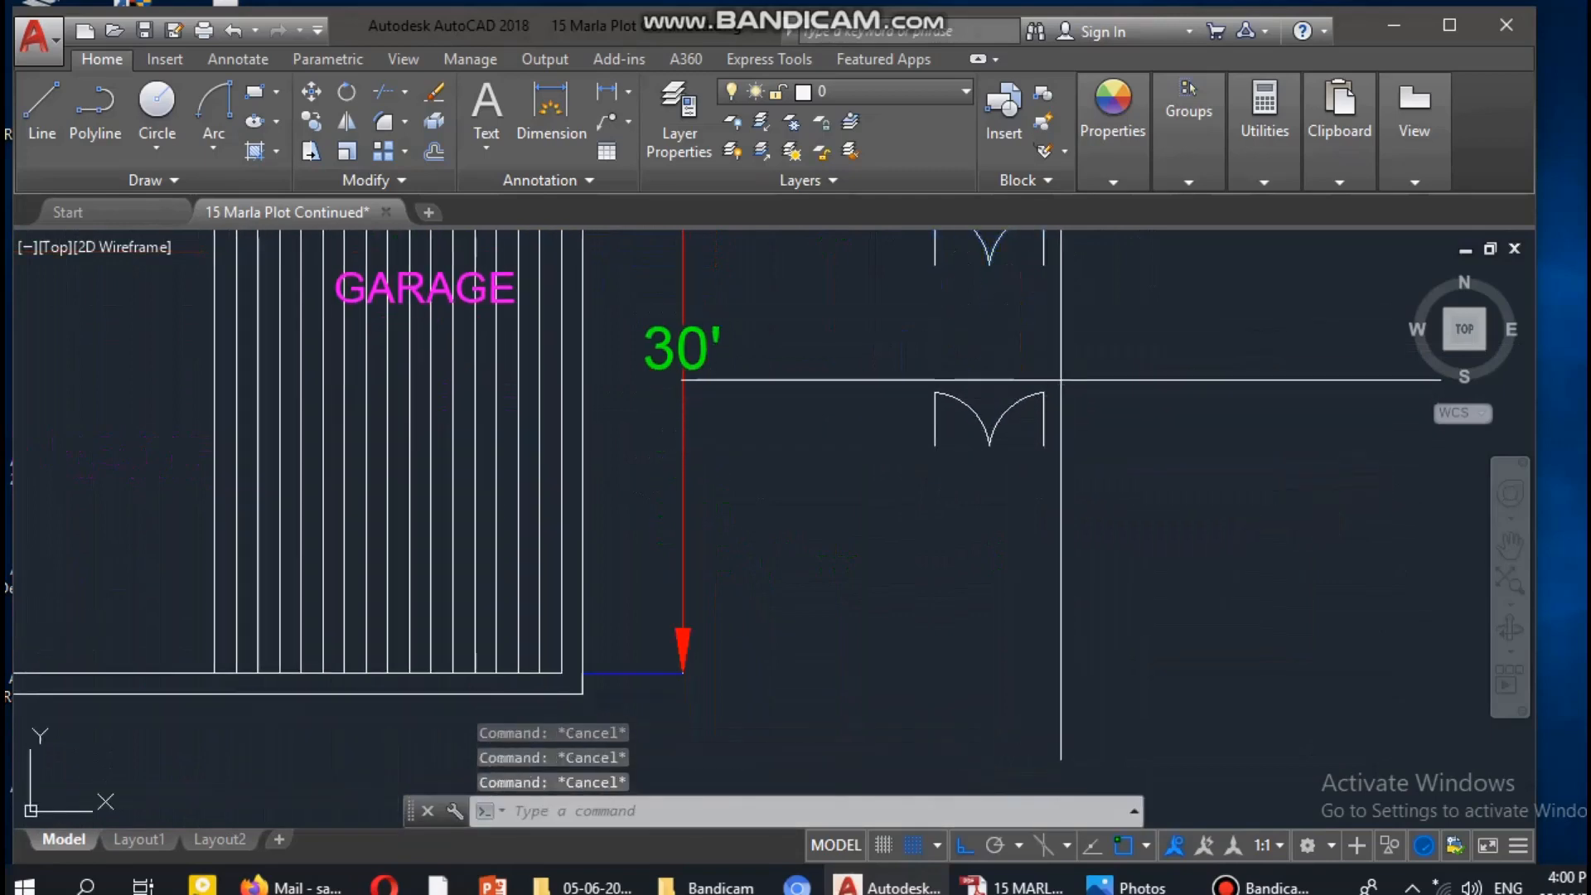
# Delete the right arc and right upright of the lowest gate copy, keeping its left leaf
pyautogui.click(1061, 380)
pyautogui.click(1006, 420)
pyautogui.press('Delete')
pyautogui.scroll(4, 963, 420)
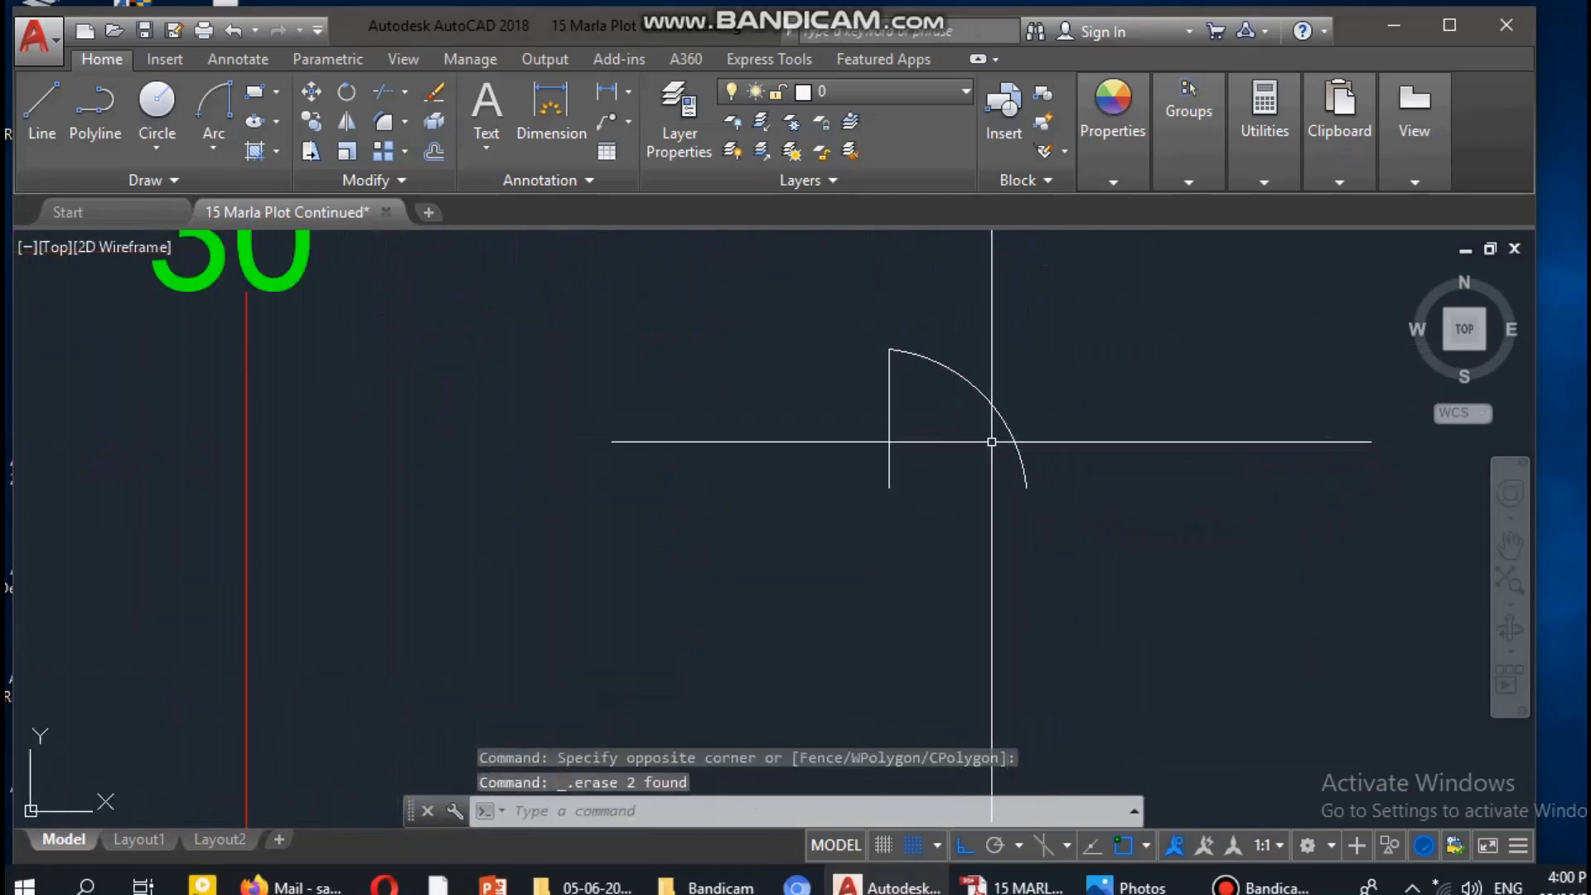
pyautogui.press('Escape')
pyautogui.press('Escape')
pyautogui.press('Escape')
# Scale the single door leaf by reference from its lower left end, taking its base width as reference and 3' as new length
pyautogui.moveTo(992, 442); pyautogui.dragTo(881, 445, button='middle')
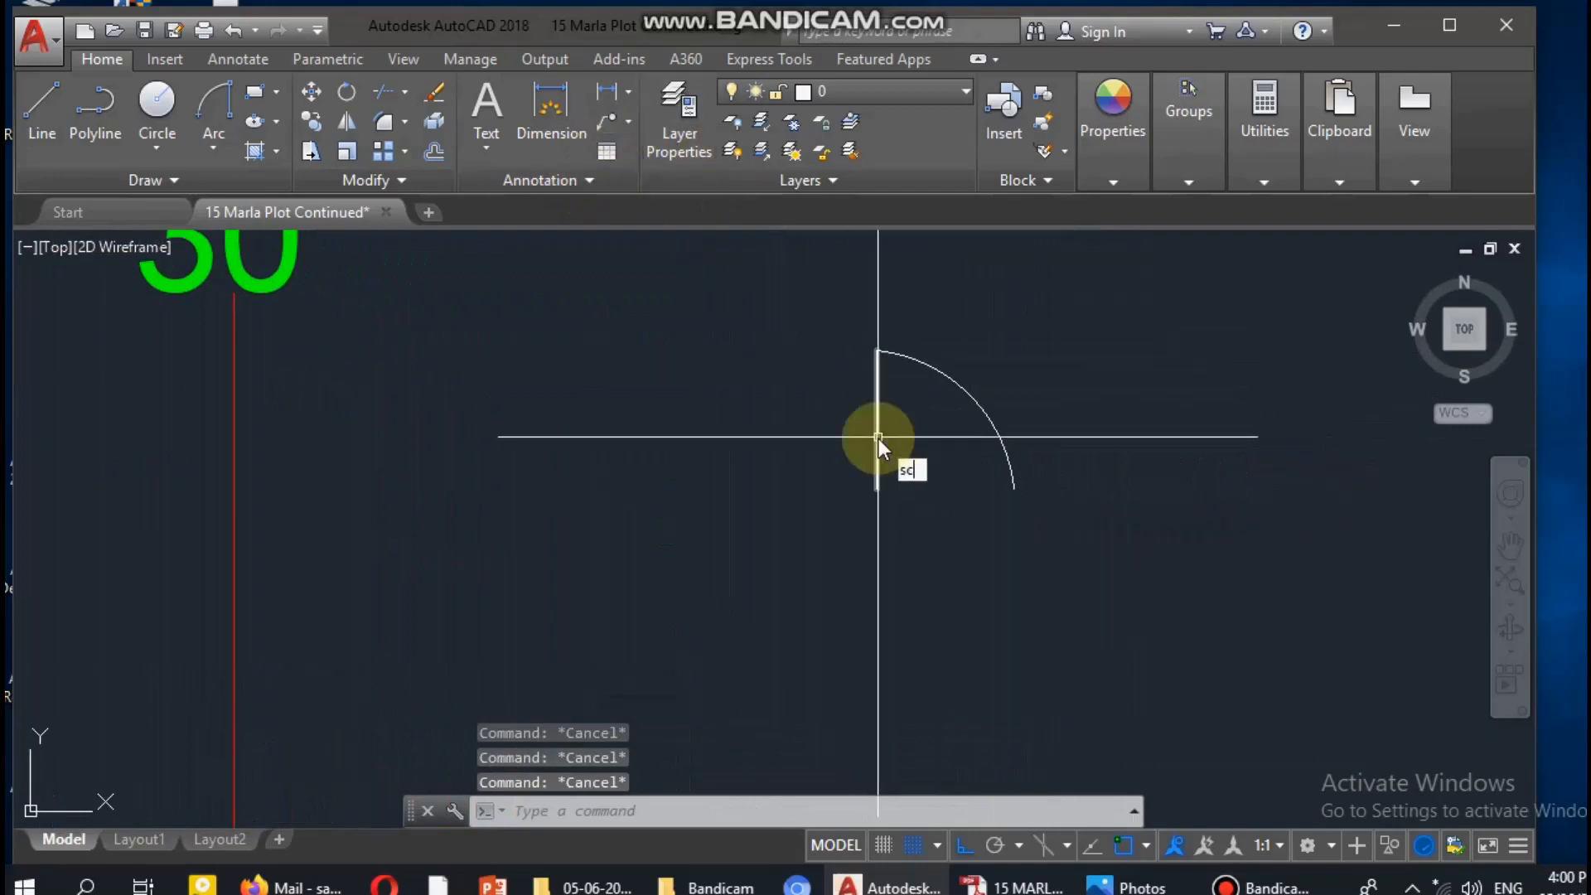
pyautogui.click(945, 497)
pyautogui.click(1041, 421)
pyautogui.click(802, 418)
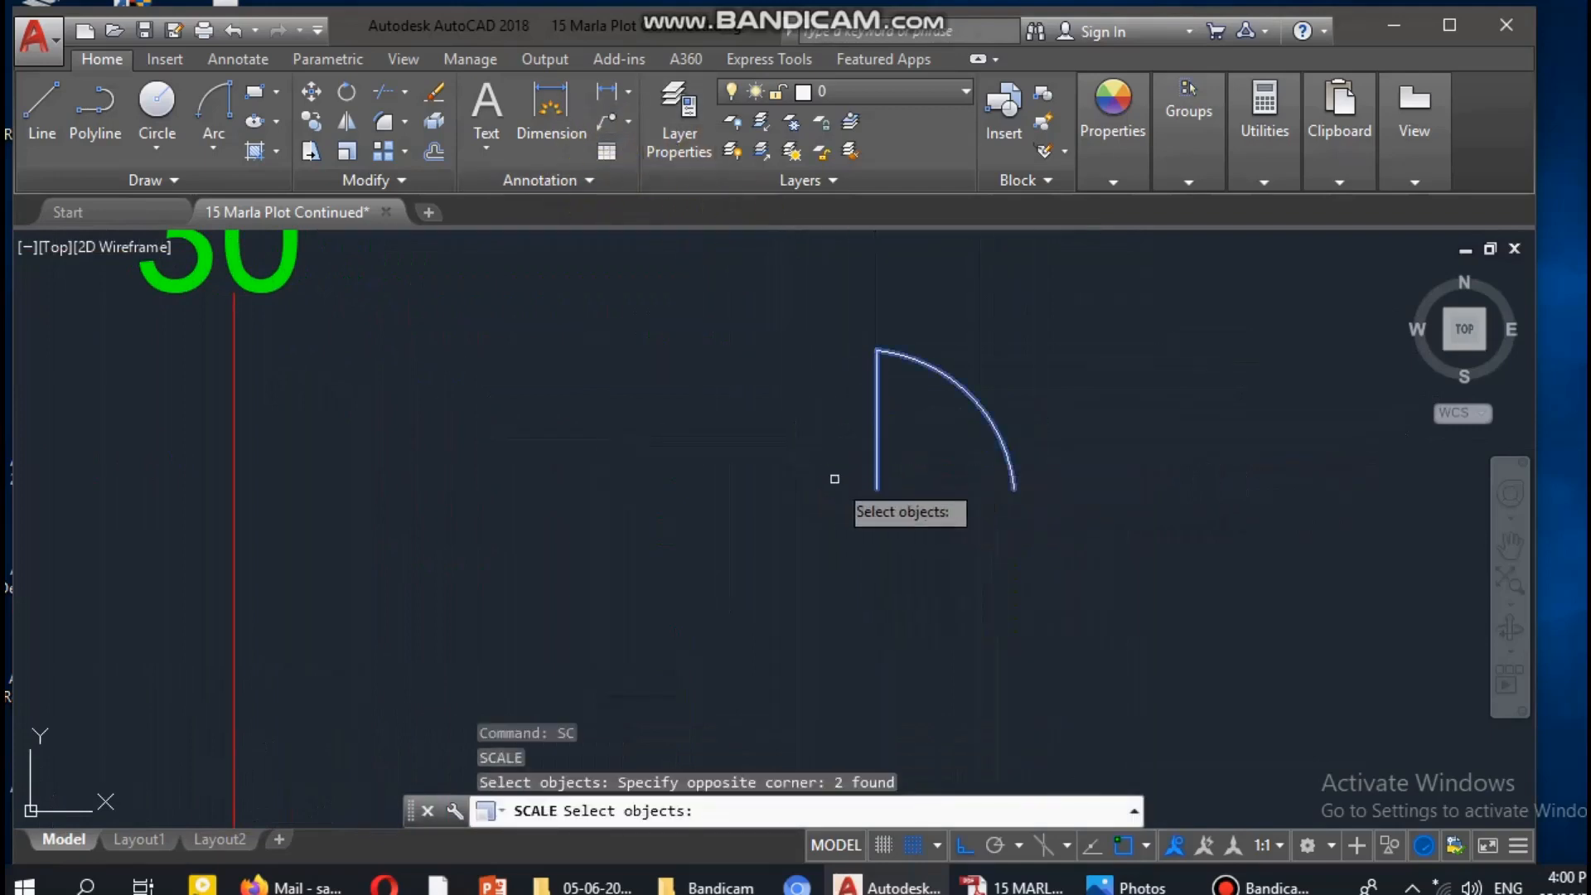
pyautogui.press('Return')
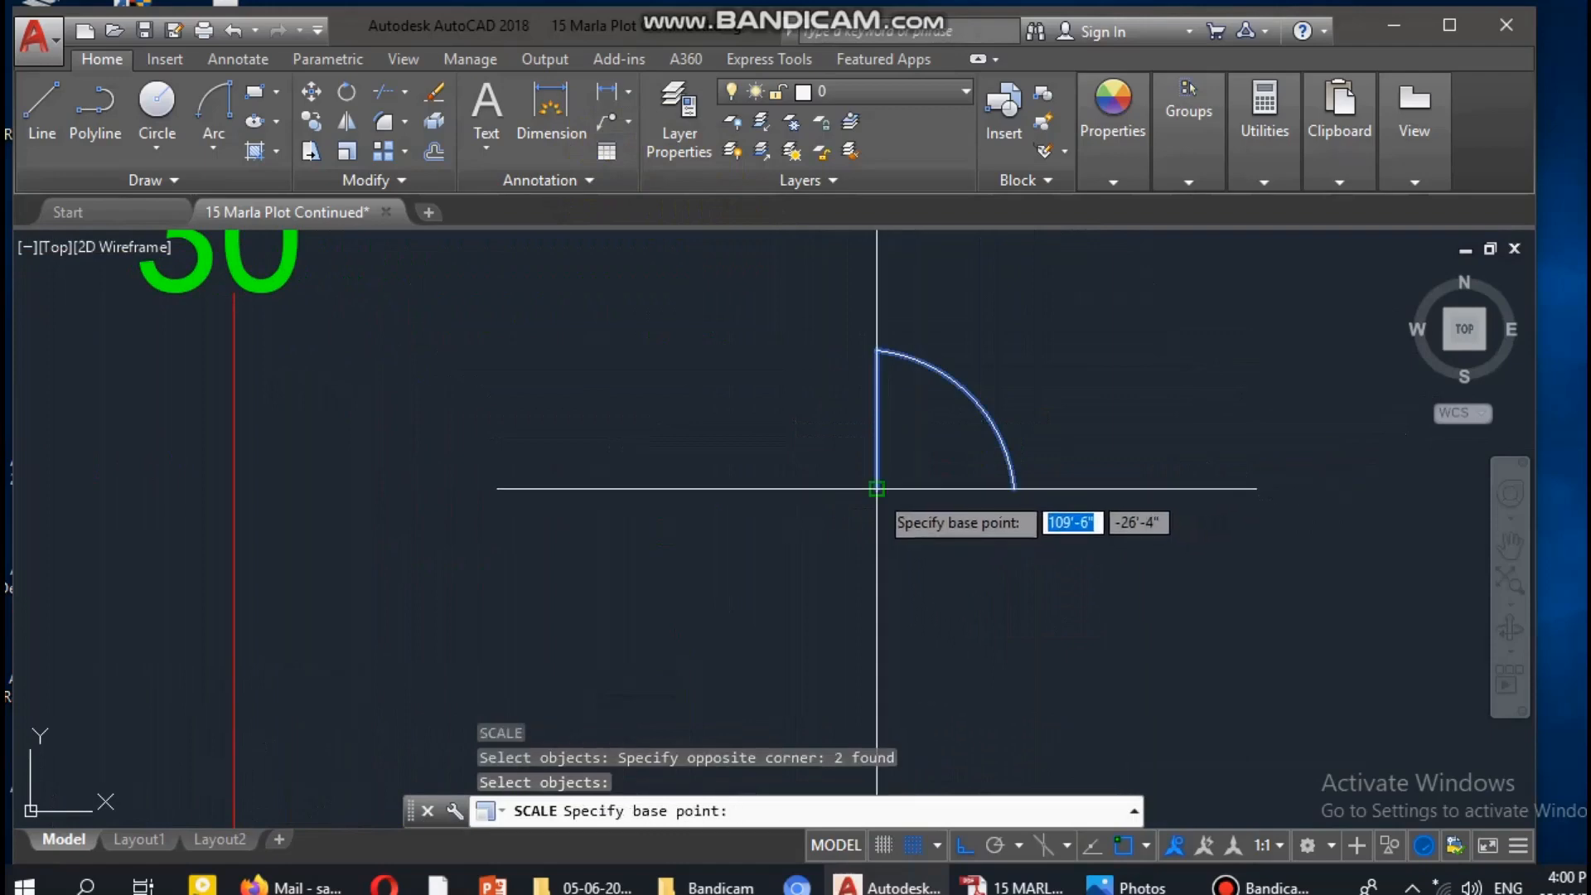
pyautogui.click(876, 488)
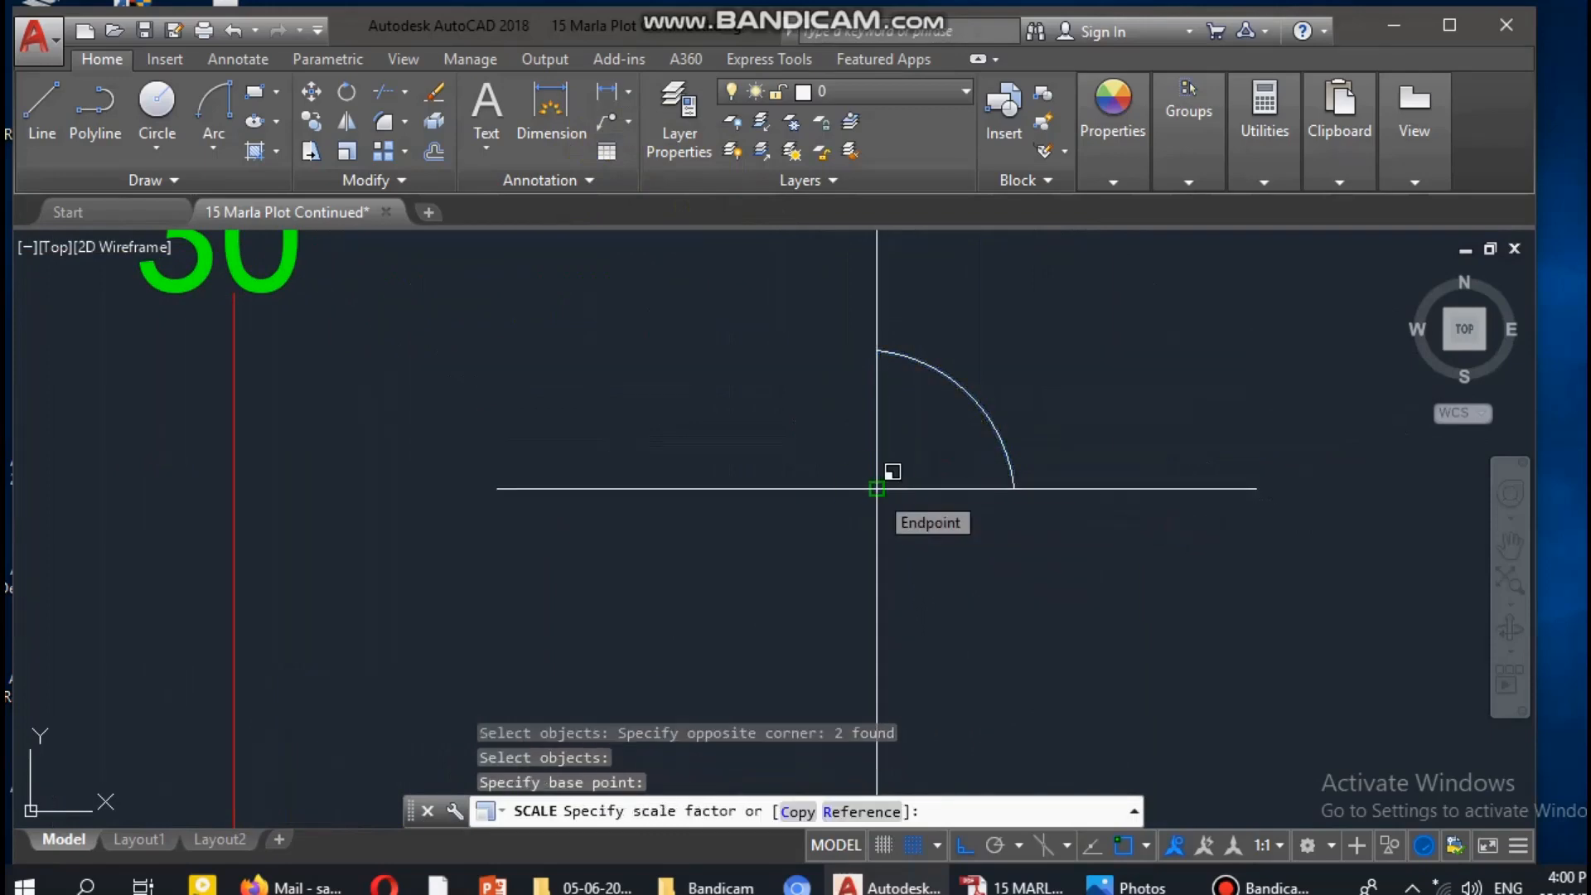
pyautogui.press('Return')
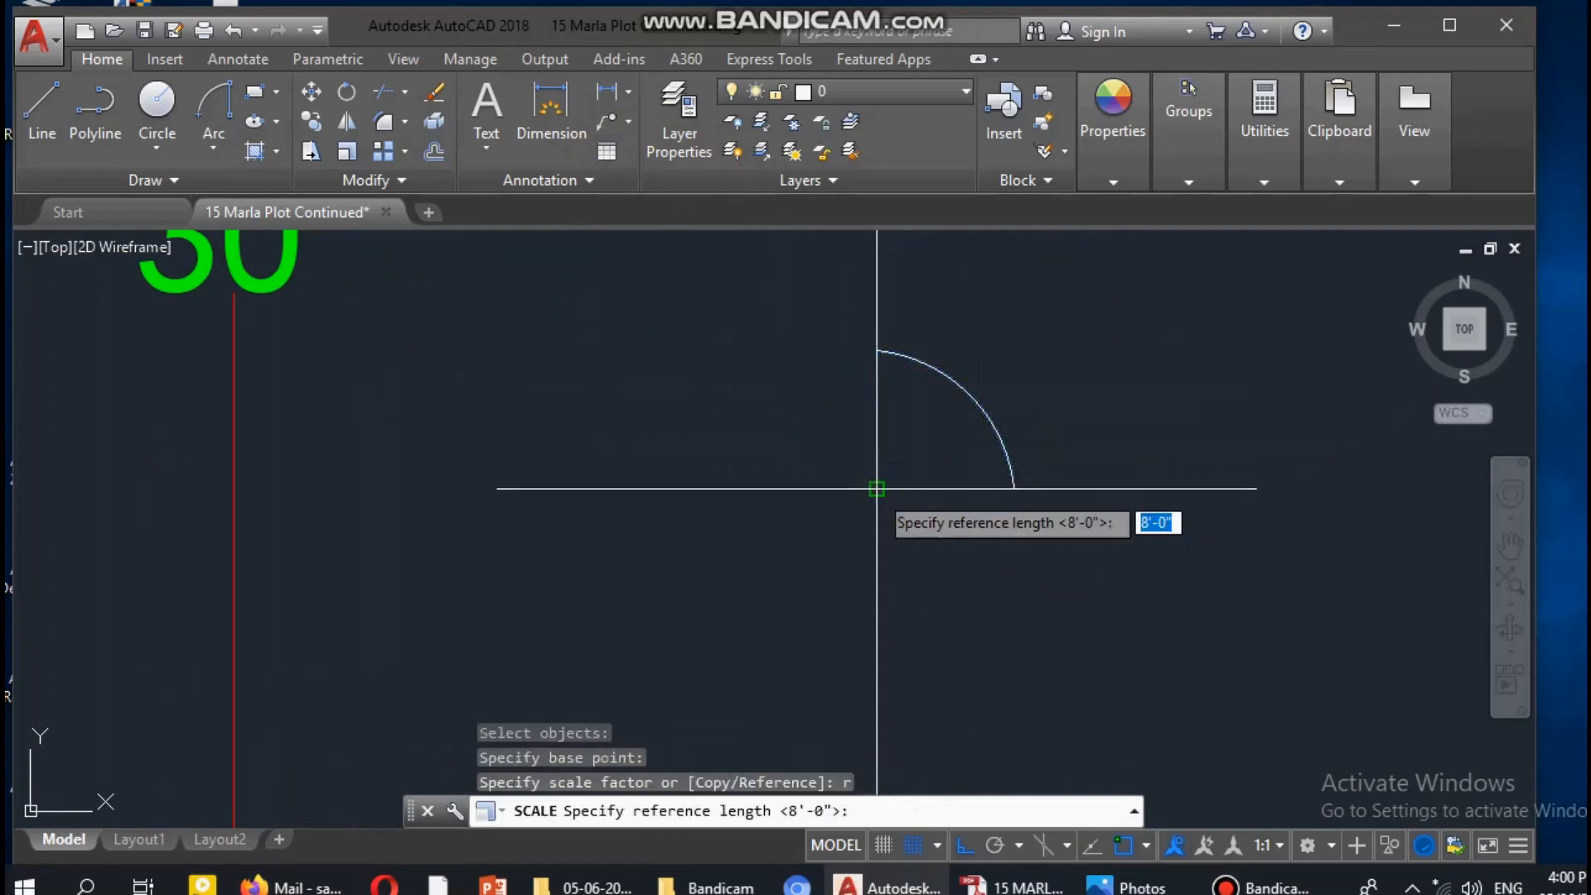
pyautogui.click(876, 488)
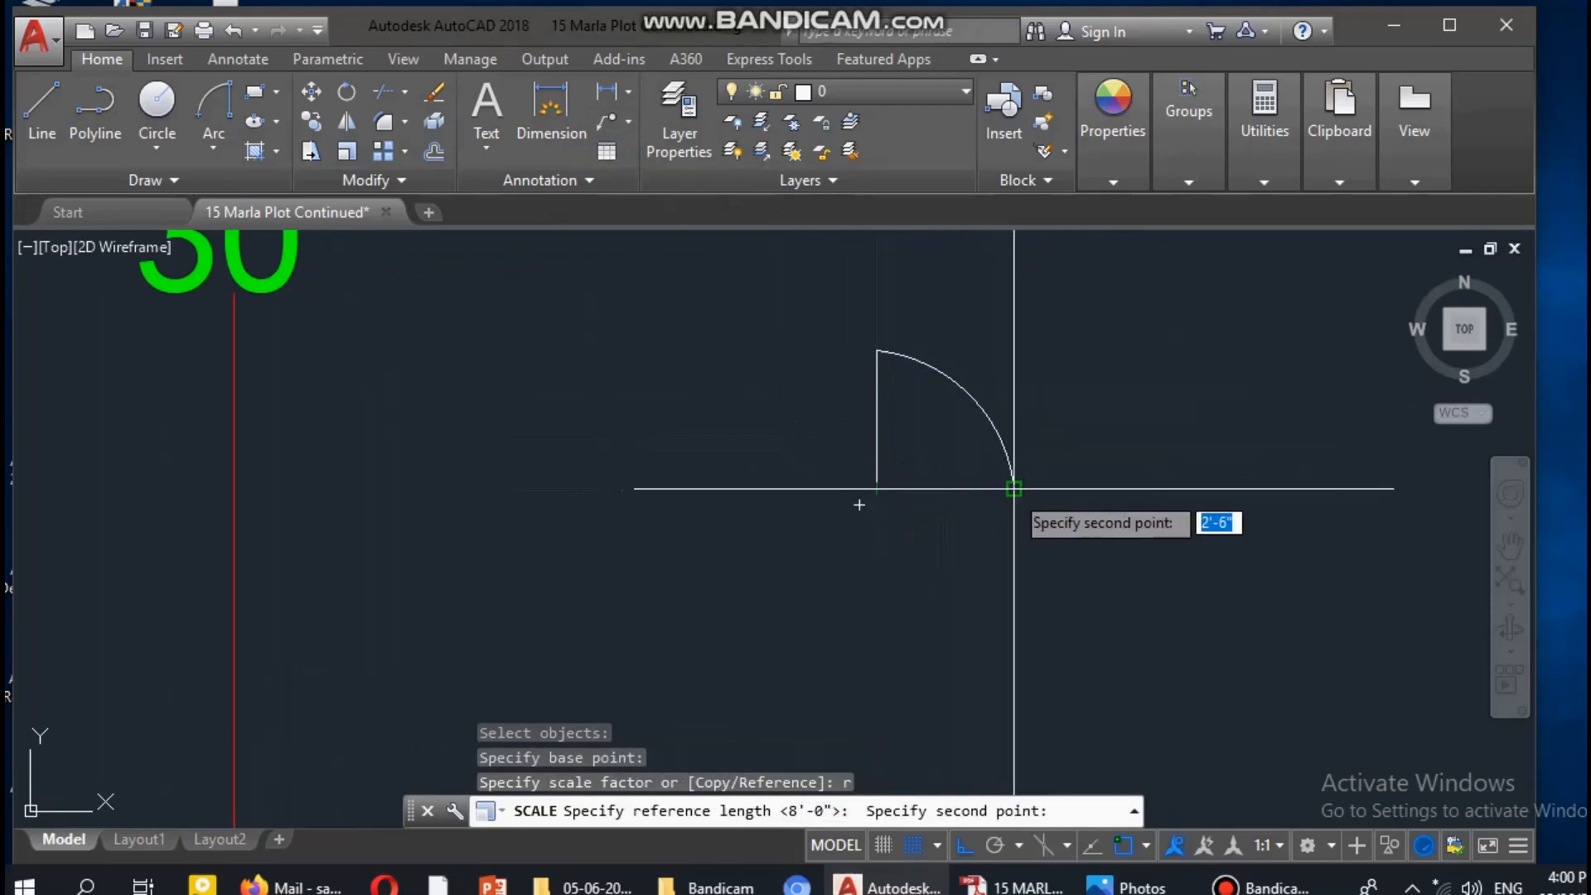
pyautogui.click(1012, 488)
pyautogui.write("3'")
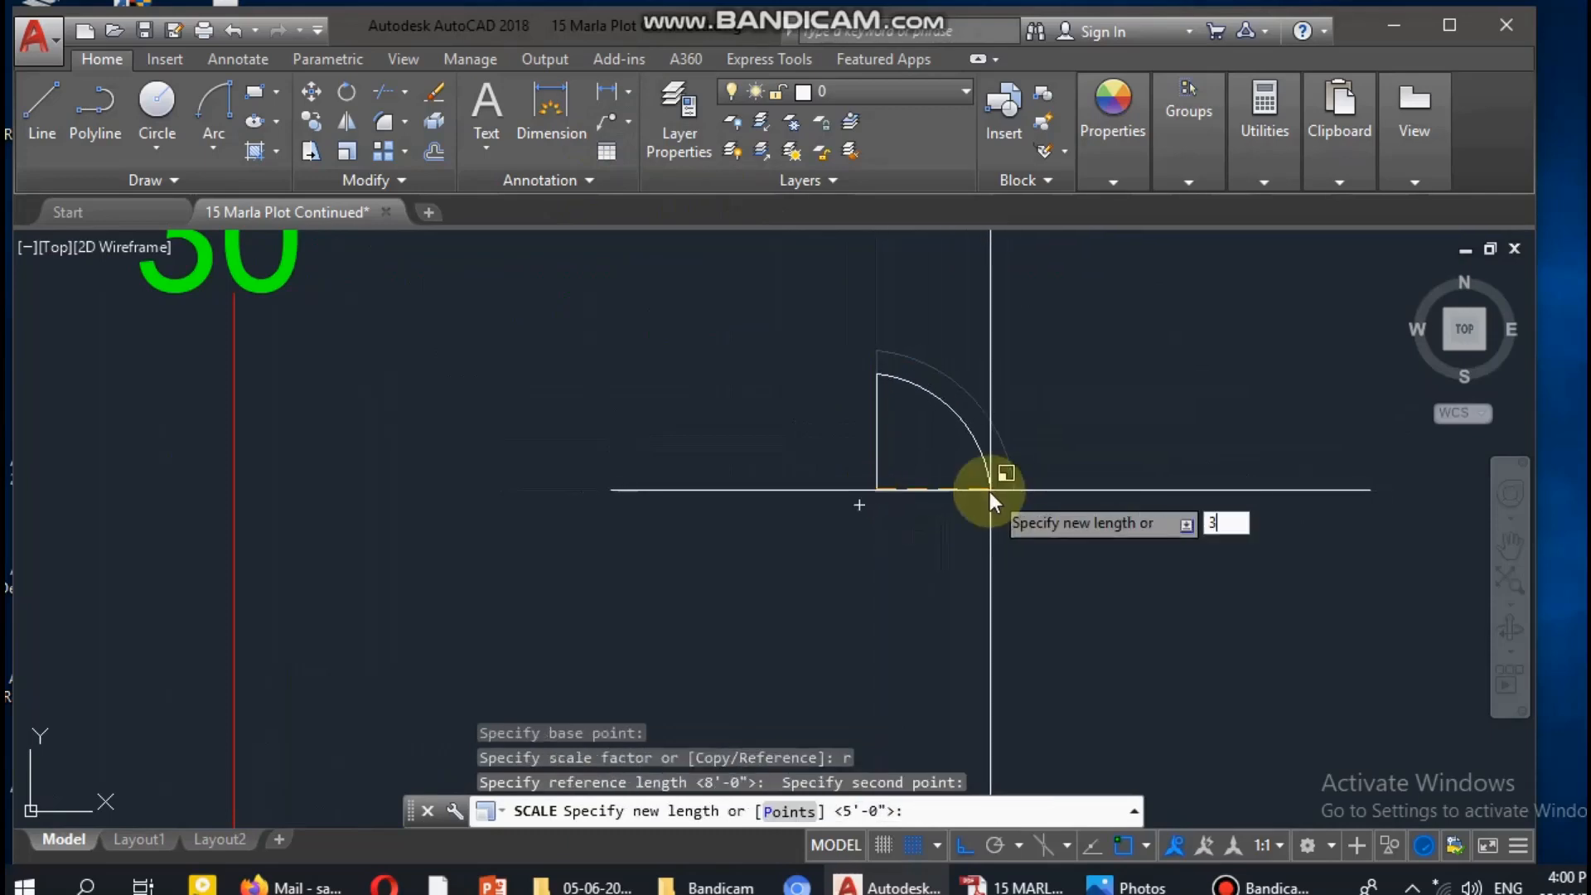
pyautogui.press('Return')
pyautogui.scroll(-3, 958, 419)
pyautogui.press('Escape')
pyautogui.press('Escape')
pyautogui.press('Escape')
pyautogui.scroll(-3, 958, 419)
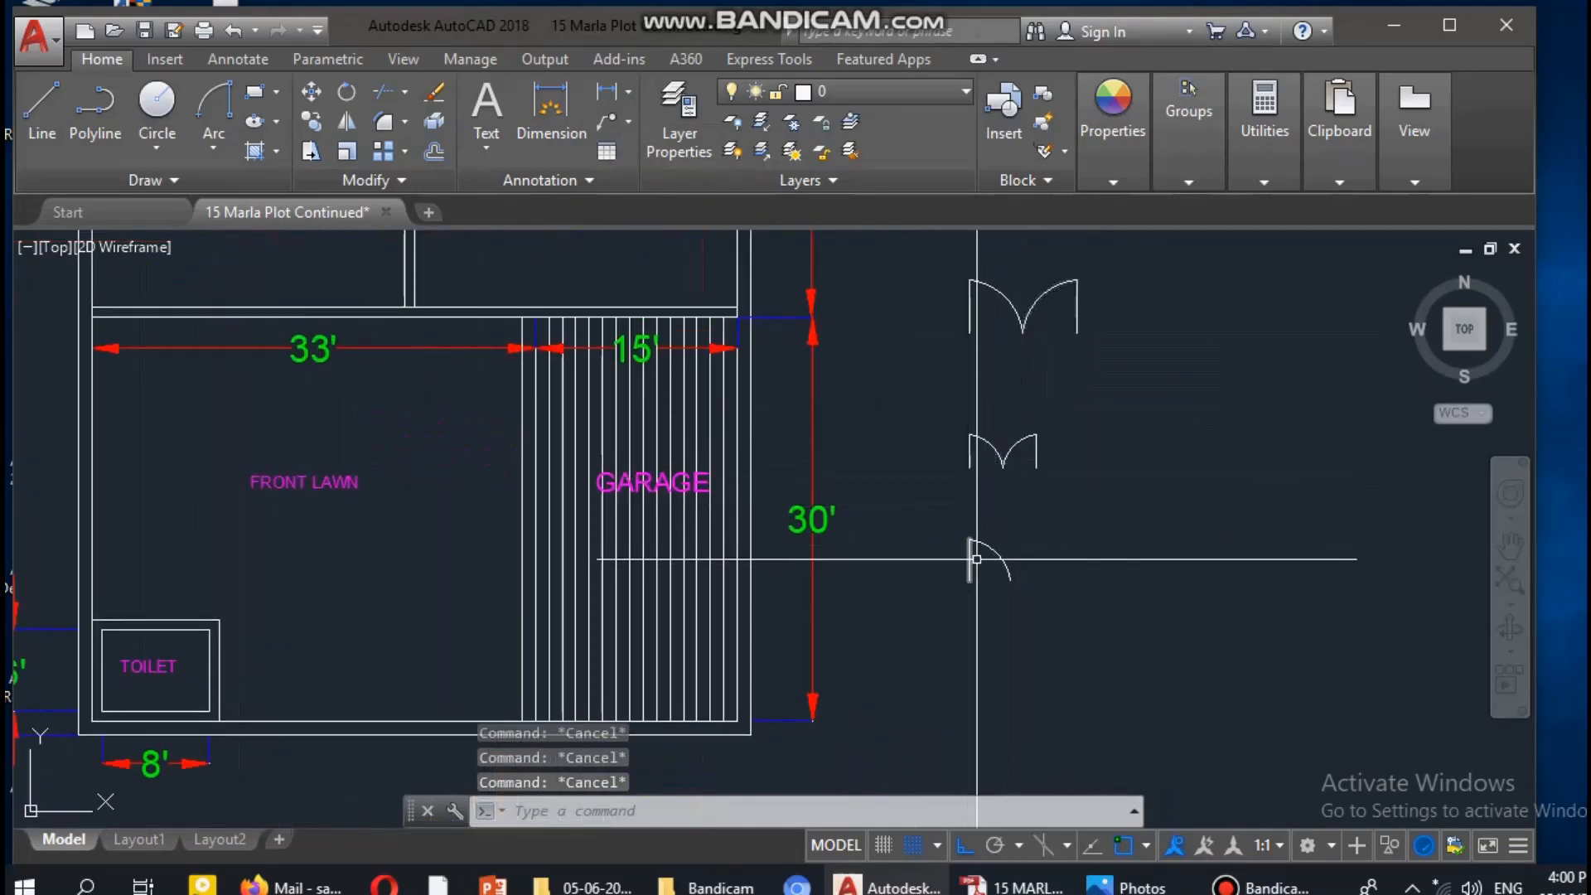
pyautogui.scroll(3, 999, 563)
pyautogui.scroll(-3, 1003, 565)
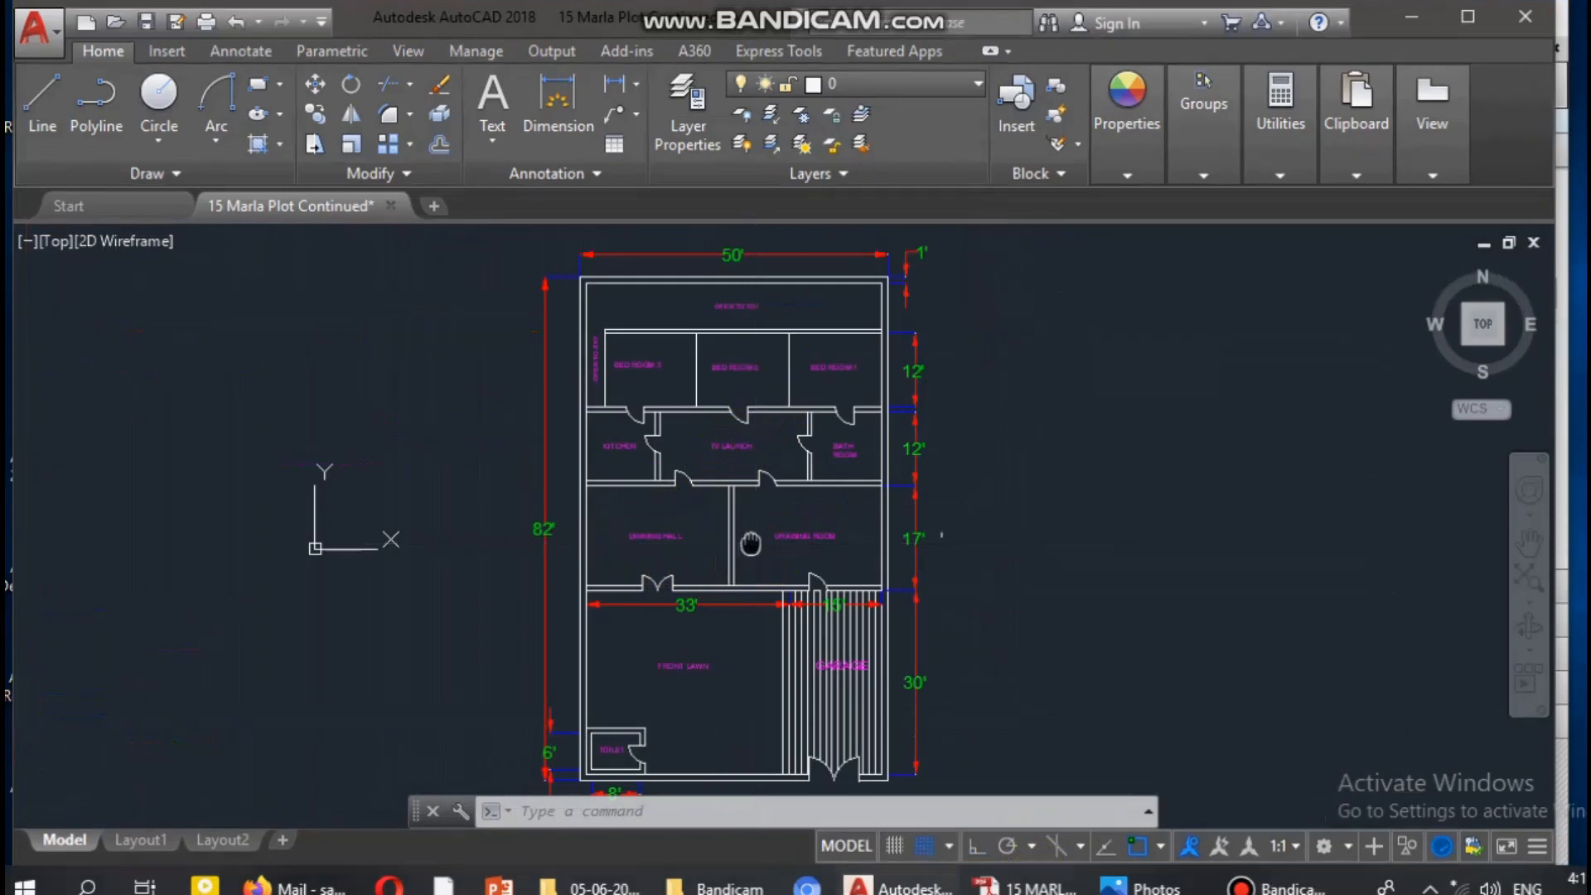
# Examine the doors and gates placed throughout the floor plan, from the bedrooms down to the garage and toilet
pyautogui.moveTo(750, 544); pyautogui.dragTo(852, 365, button='middle')
pyautogui.scroll(2, 862, 373)
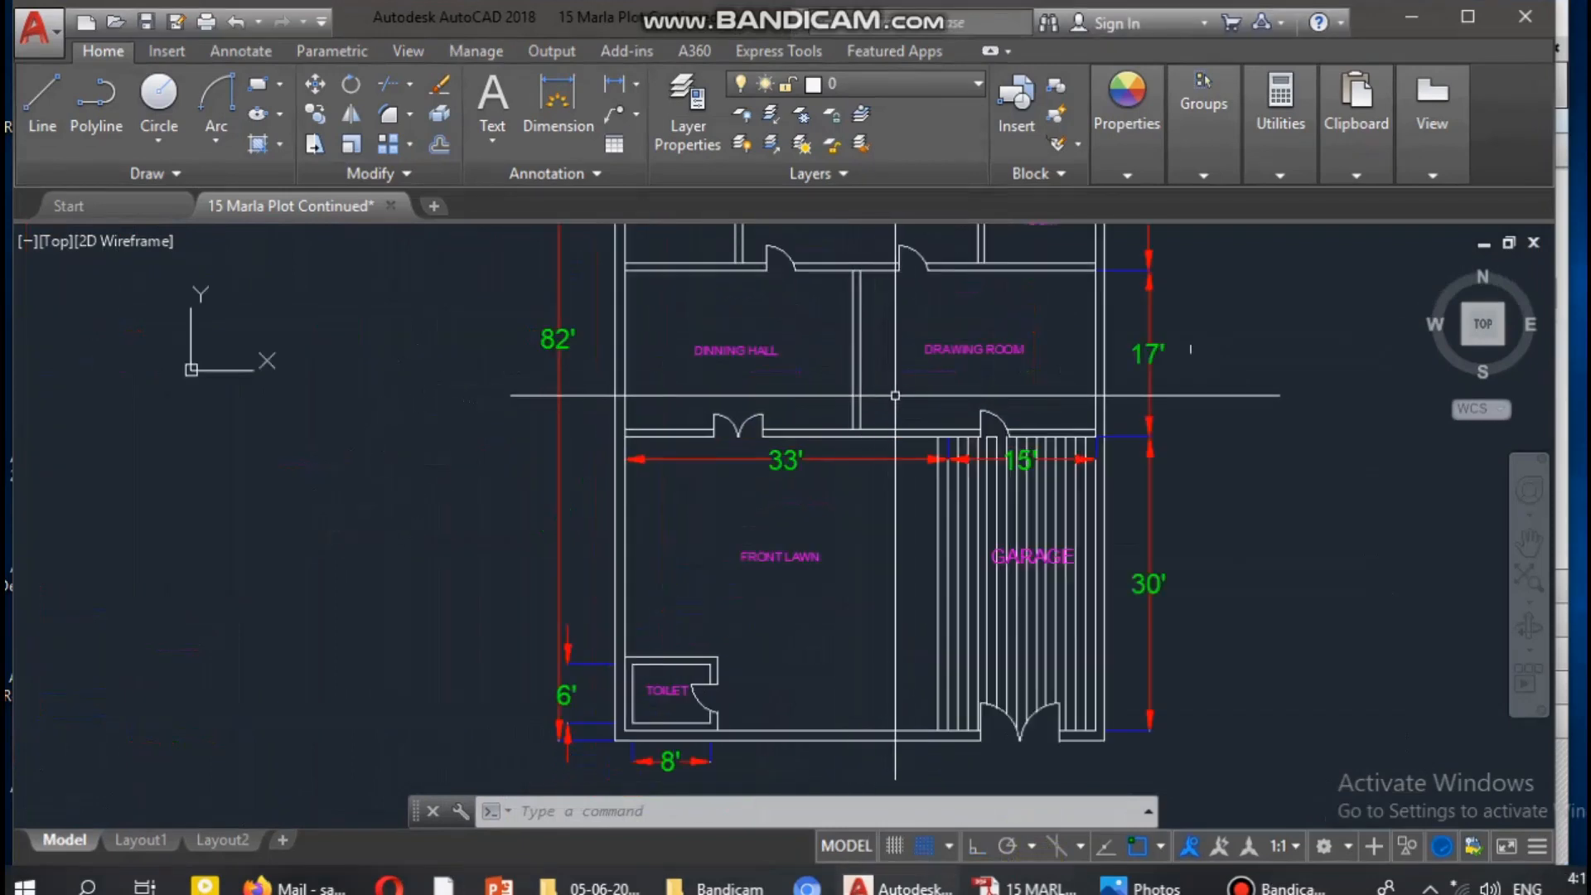
pyautogui.moveTo(925, 382); pyautogui.dragTo(850, 469, button='middle')
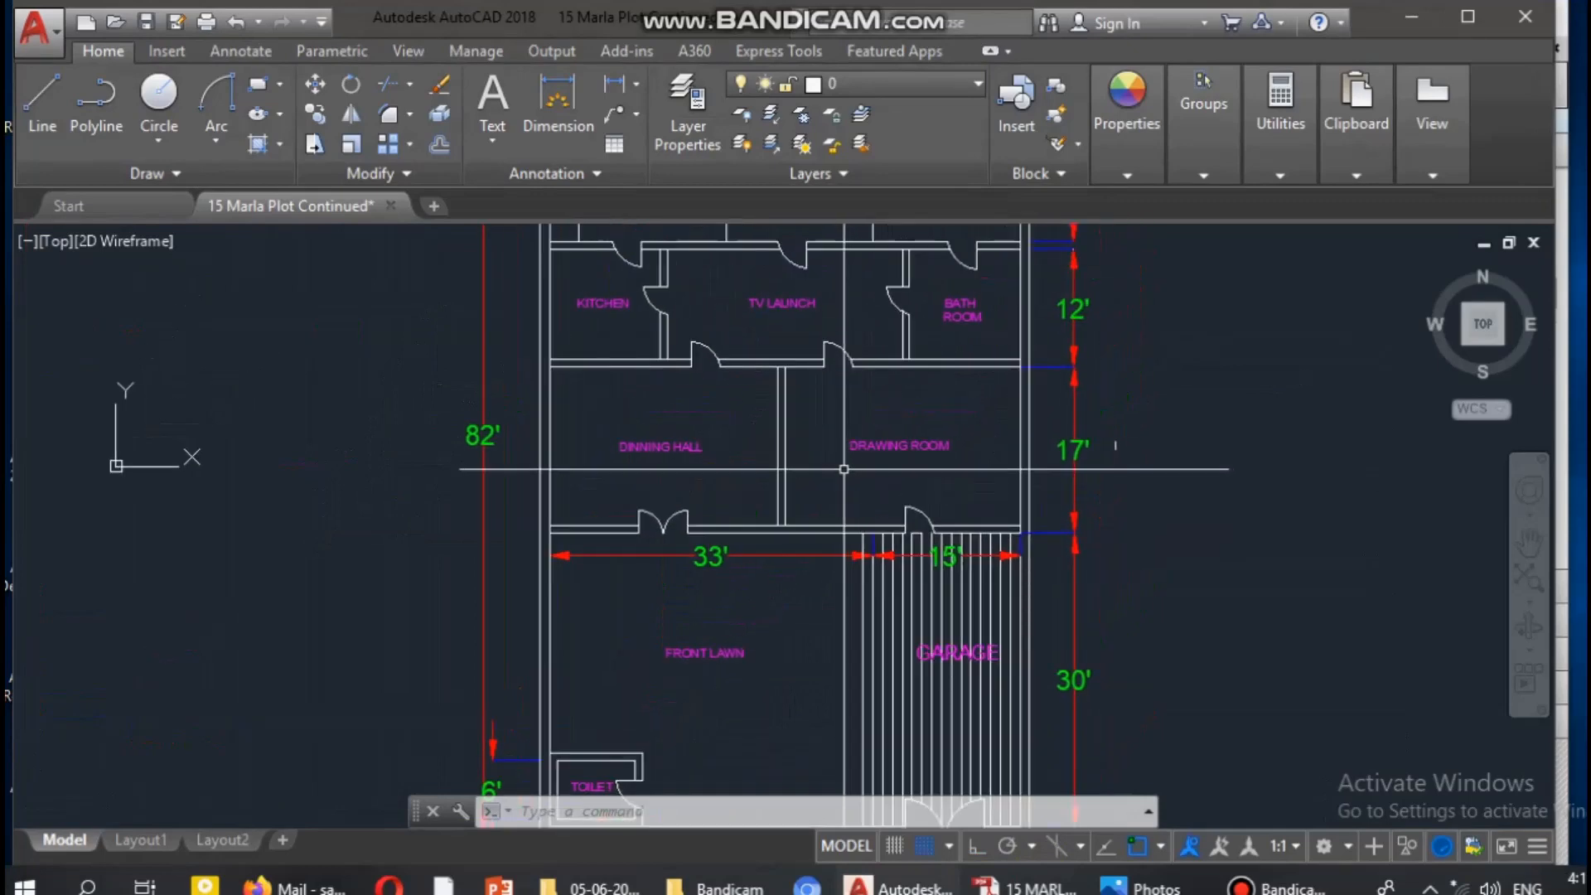
pyautogui.scroll(-3, 806, 440)
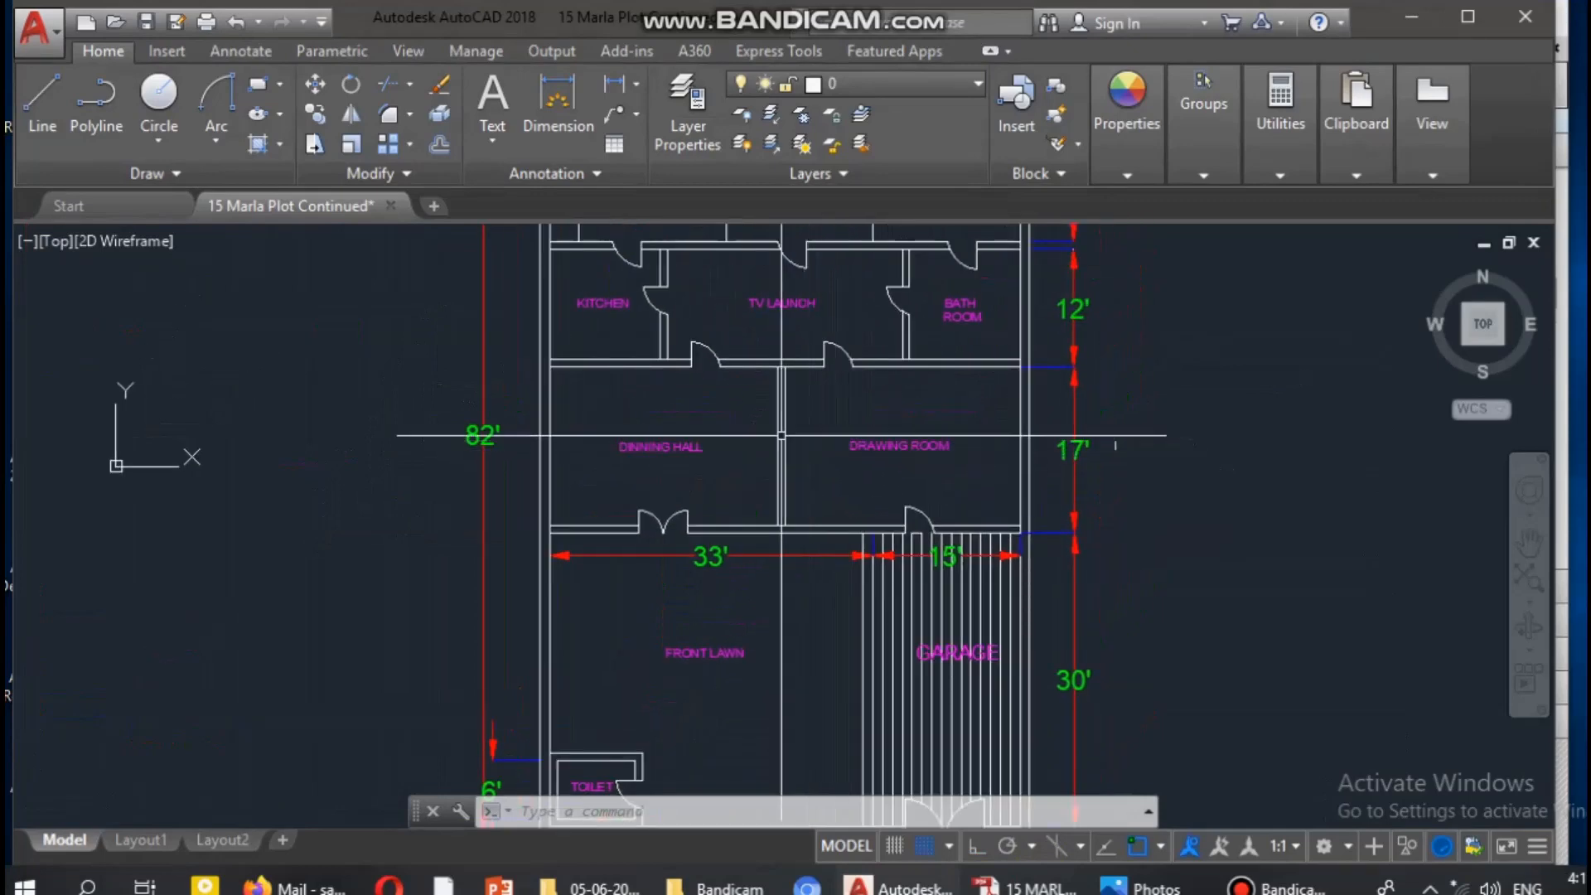
pyautogui.press('Escape')
pyautogui.press('Escape')
pyautogui.press('Escape')
pyautogui.moveTo(743, 571); pyautogui.dragTo(738, 722, button='middle')
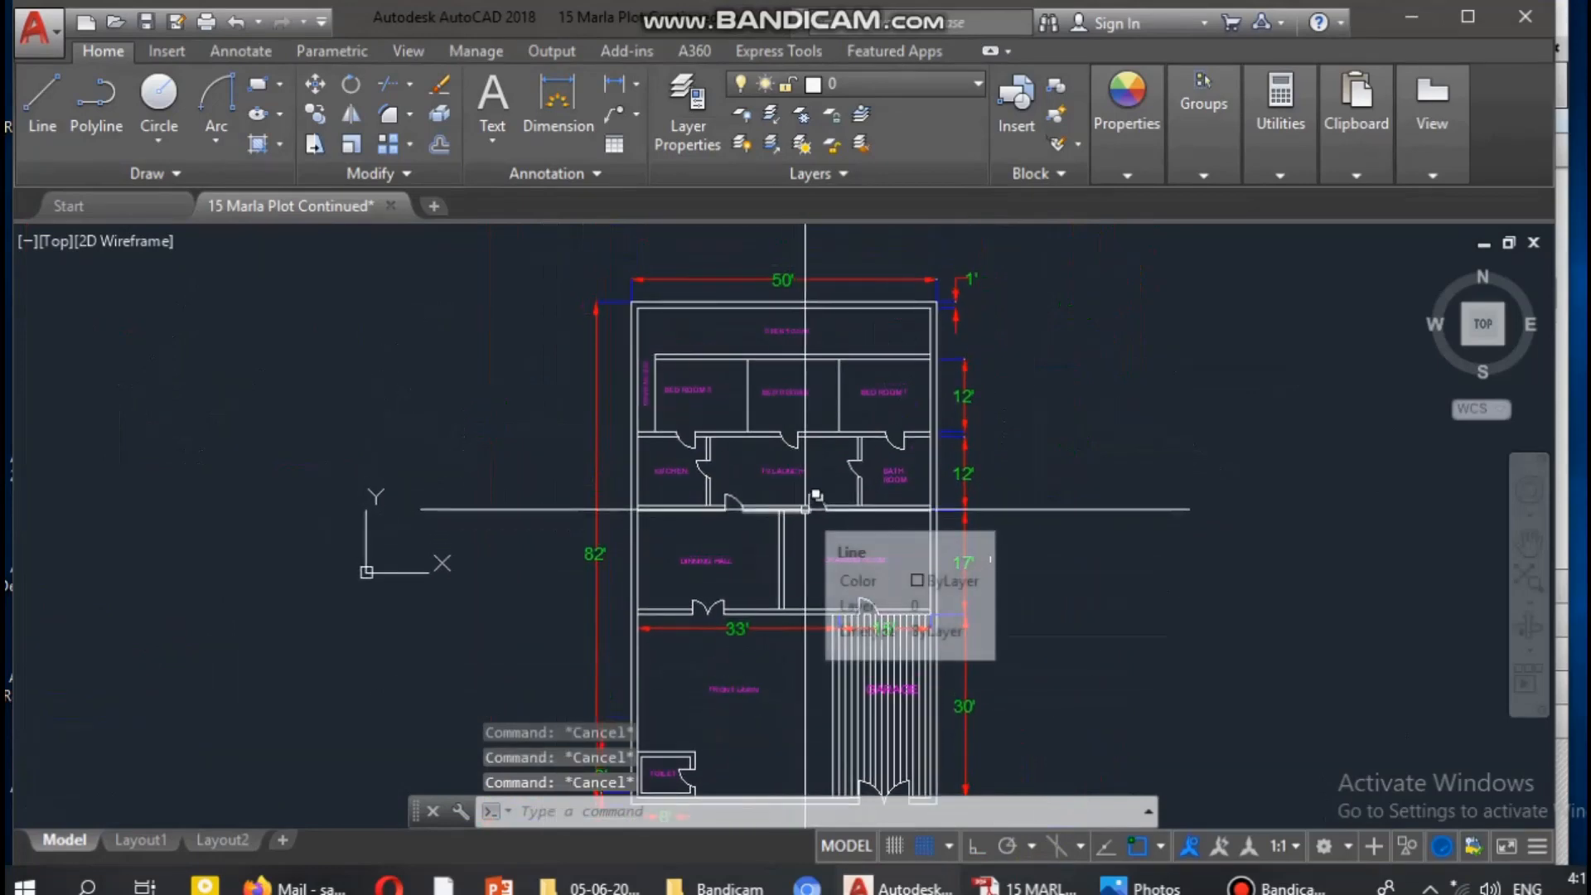
pyautogui.moveTo(790, 499); pyautogui.dragTo(792, 494, button='middle')
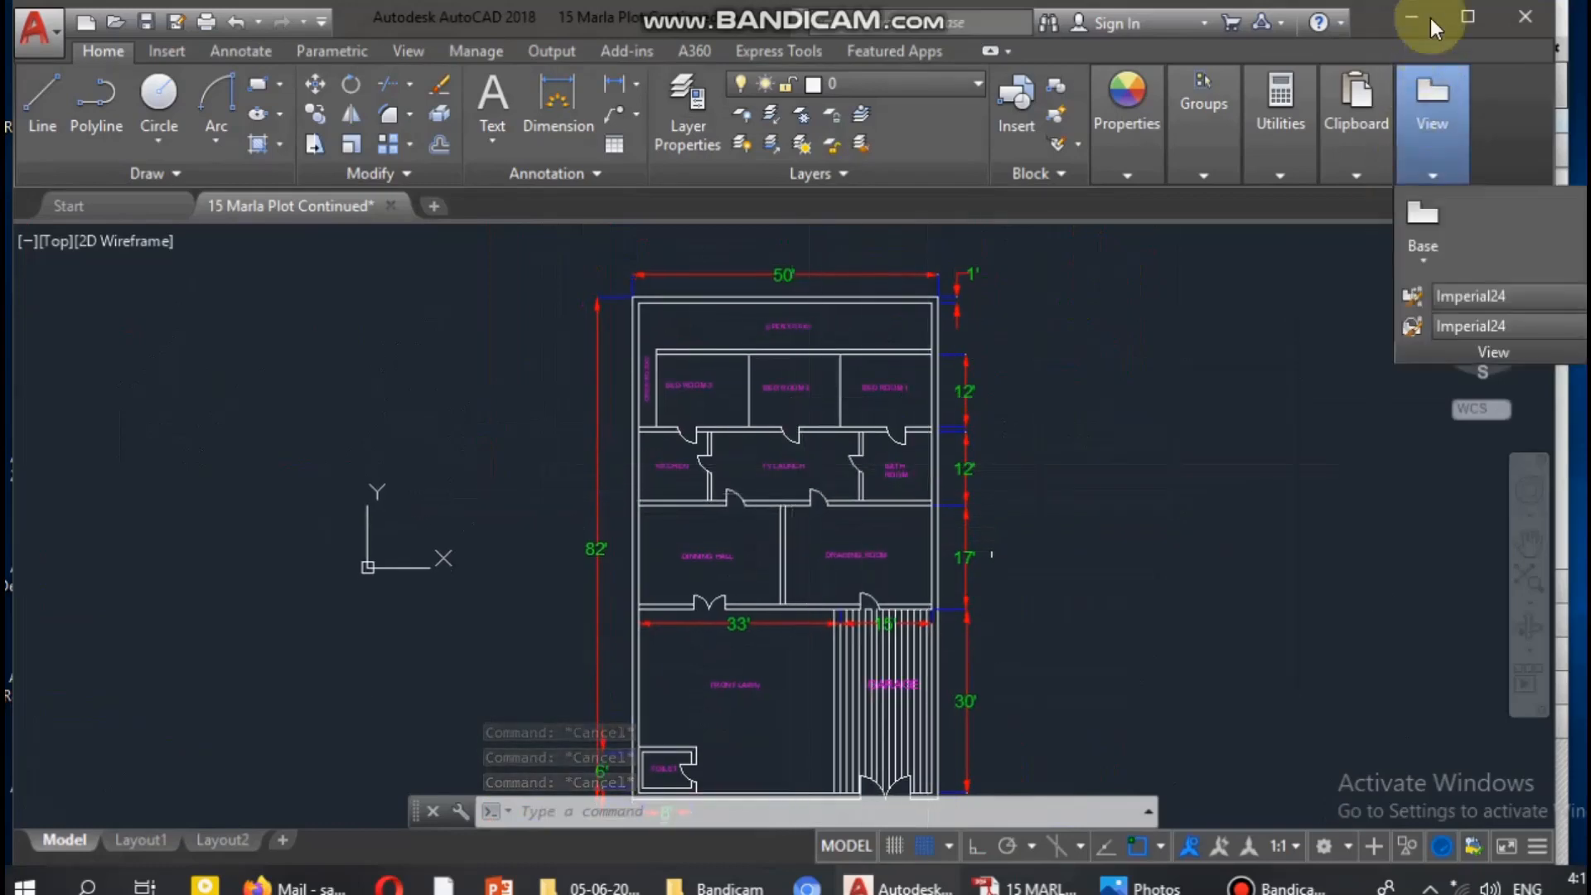
pyautogui.moveTo(967, 576); pyautogui.dragTo(840, 469, button='middle')
pyautogui.scroll(2, 977, 505)
pyautogui.moveTo(978, 506); pyautogui.dragTo(827, 458, button='middle')
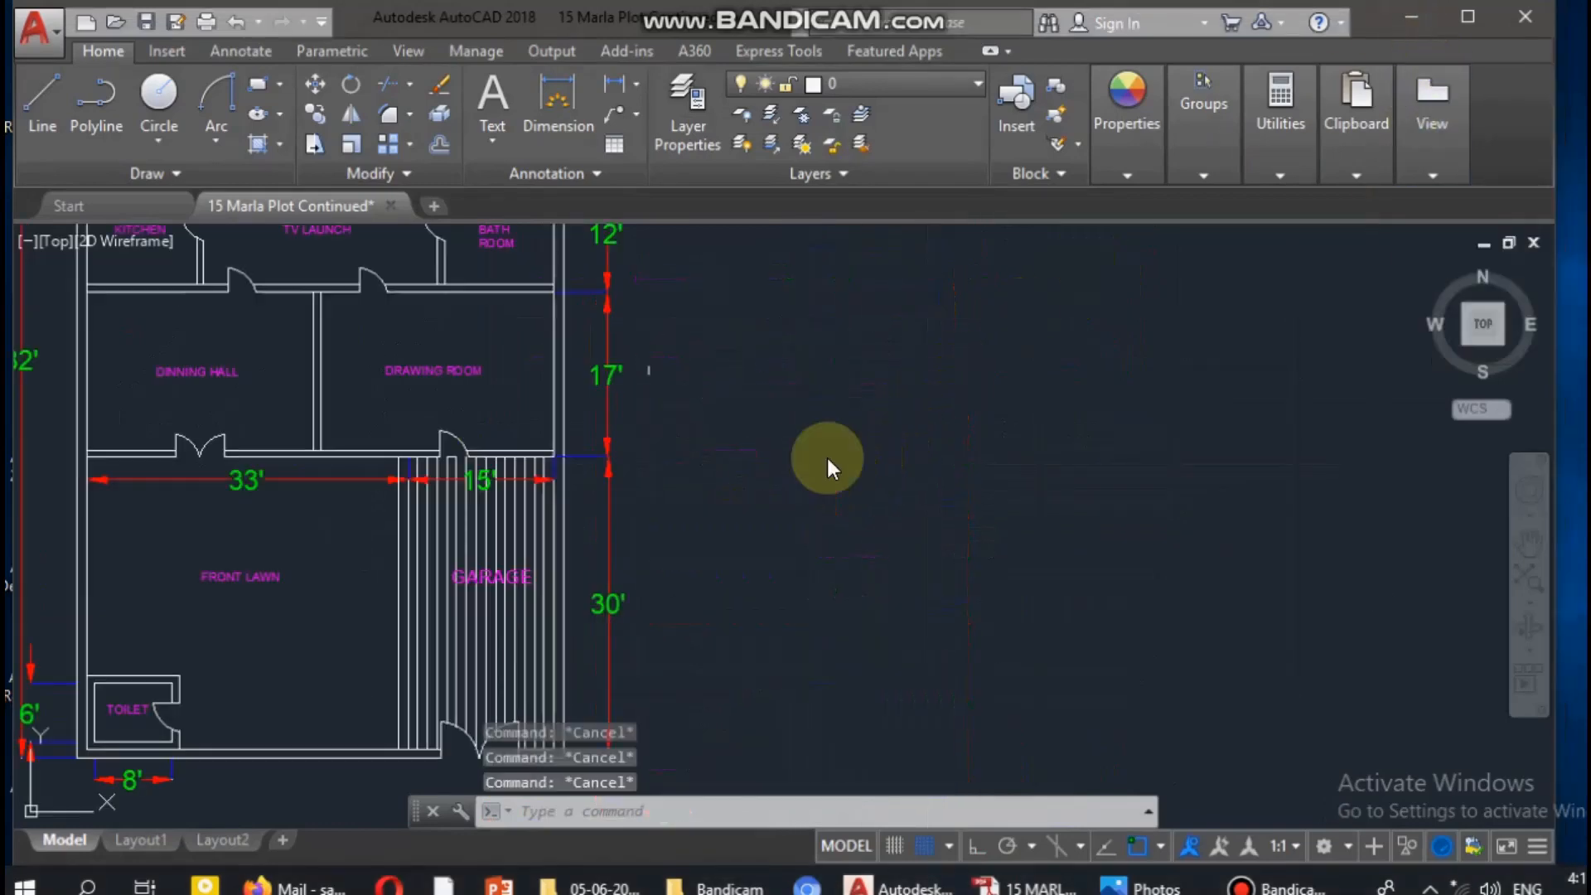
pyautogui.click(862, 493)
pyautogui.press('Escape')
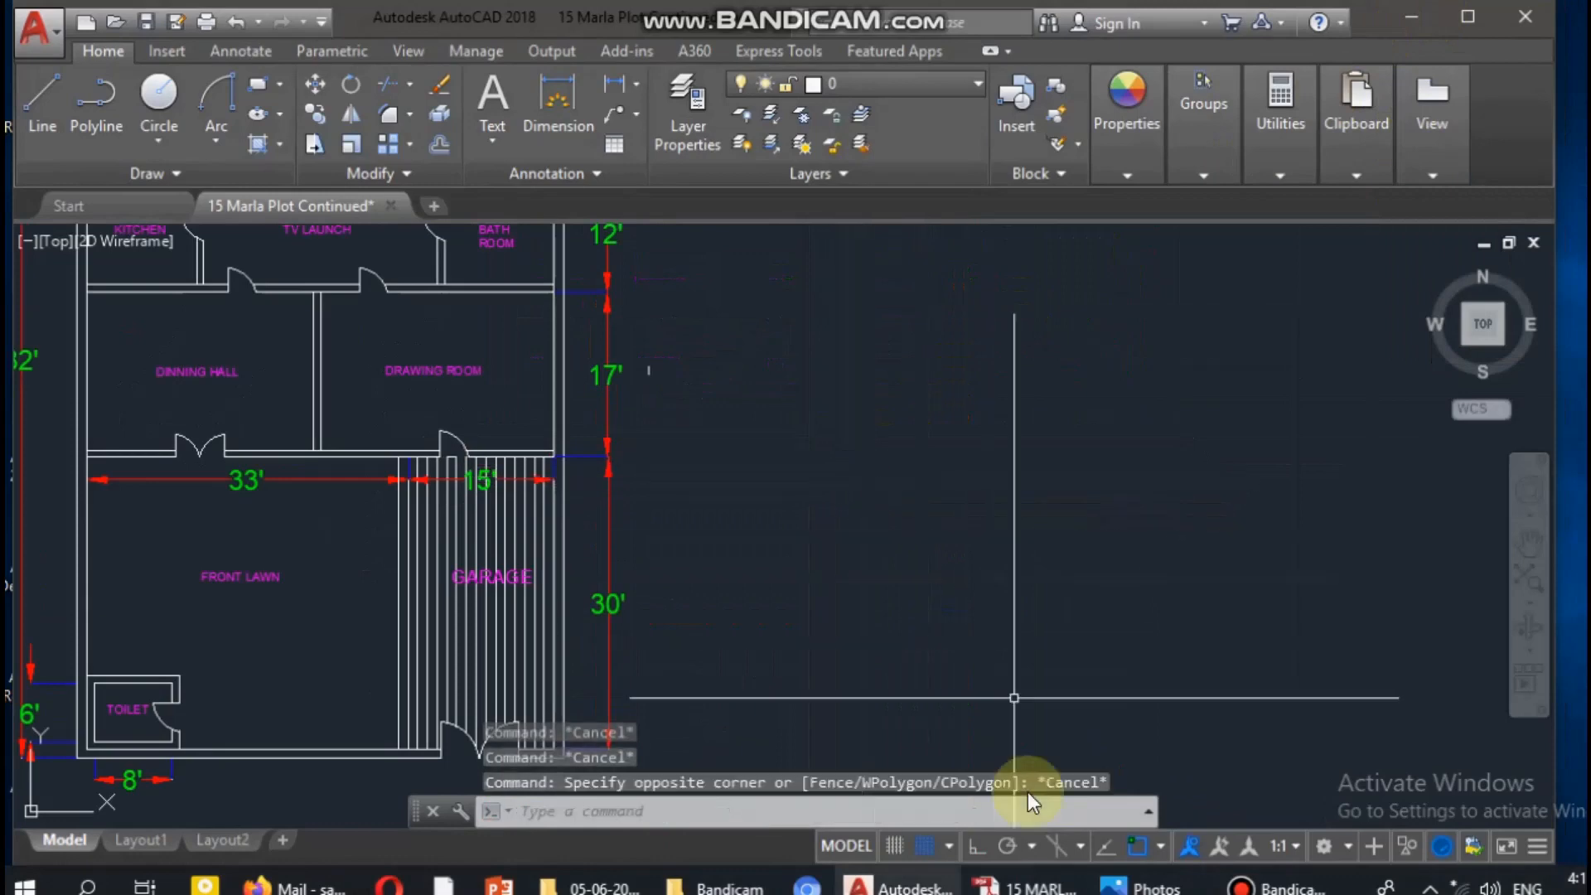
# Review the house plan in the PDF in Adobe Reader, and return to the AutoCAD drawing
pyautogui.click(1023, 887)
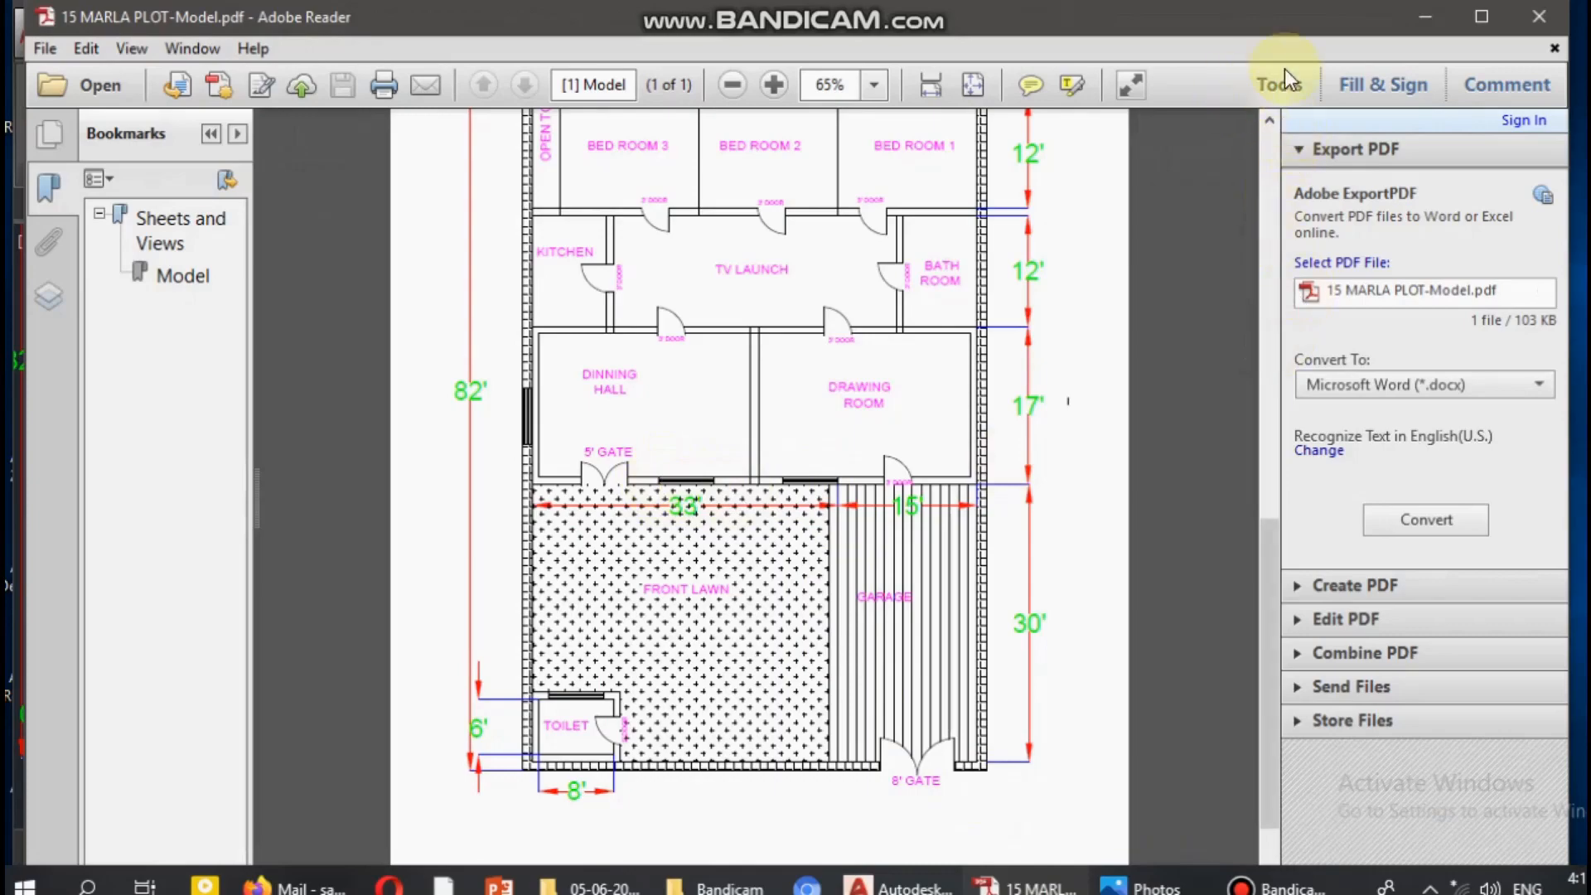
pyautogui.click(1425, 25)
pyautogui.press('Escape')
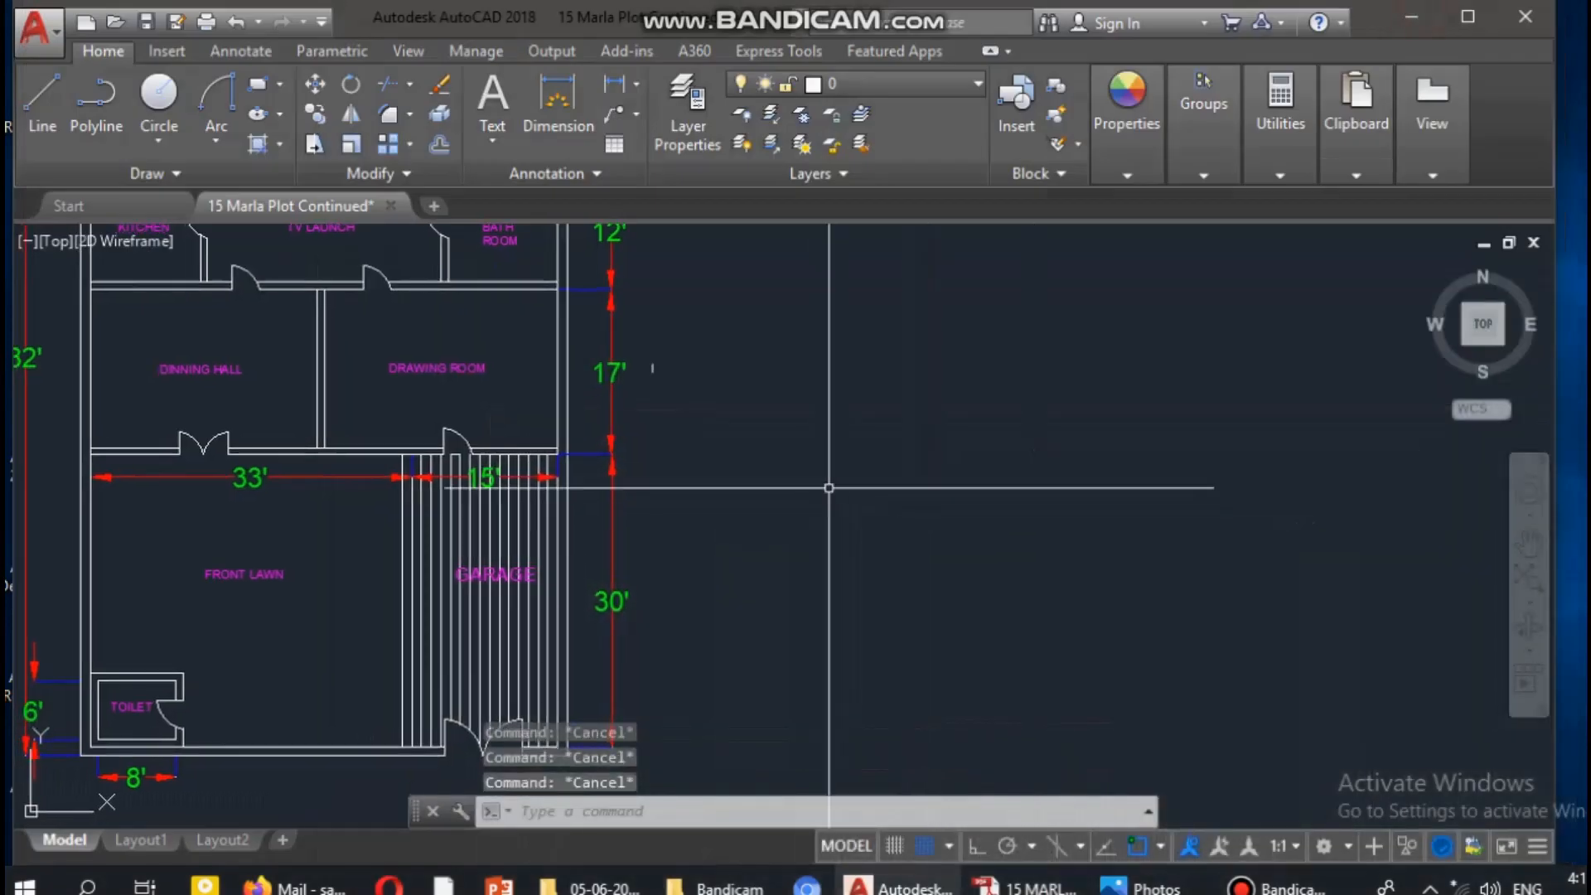
# Draw a window rectangle 6' long and 8" wide in the empty space beside the 30' dimension
pyautogui.moveTo(822, 480); pyautogui.dragTo(867, 448, button='middle')
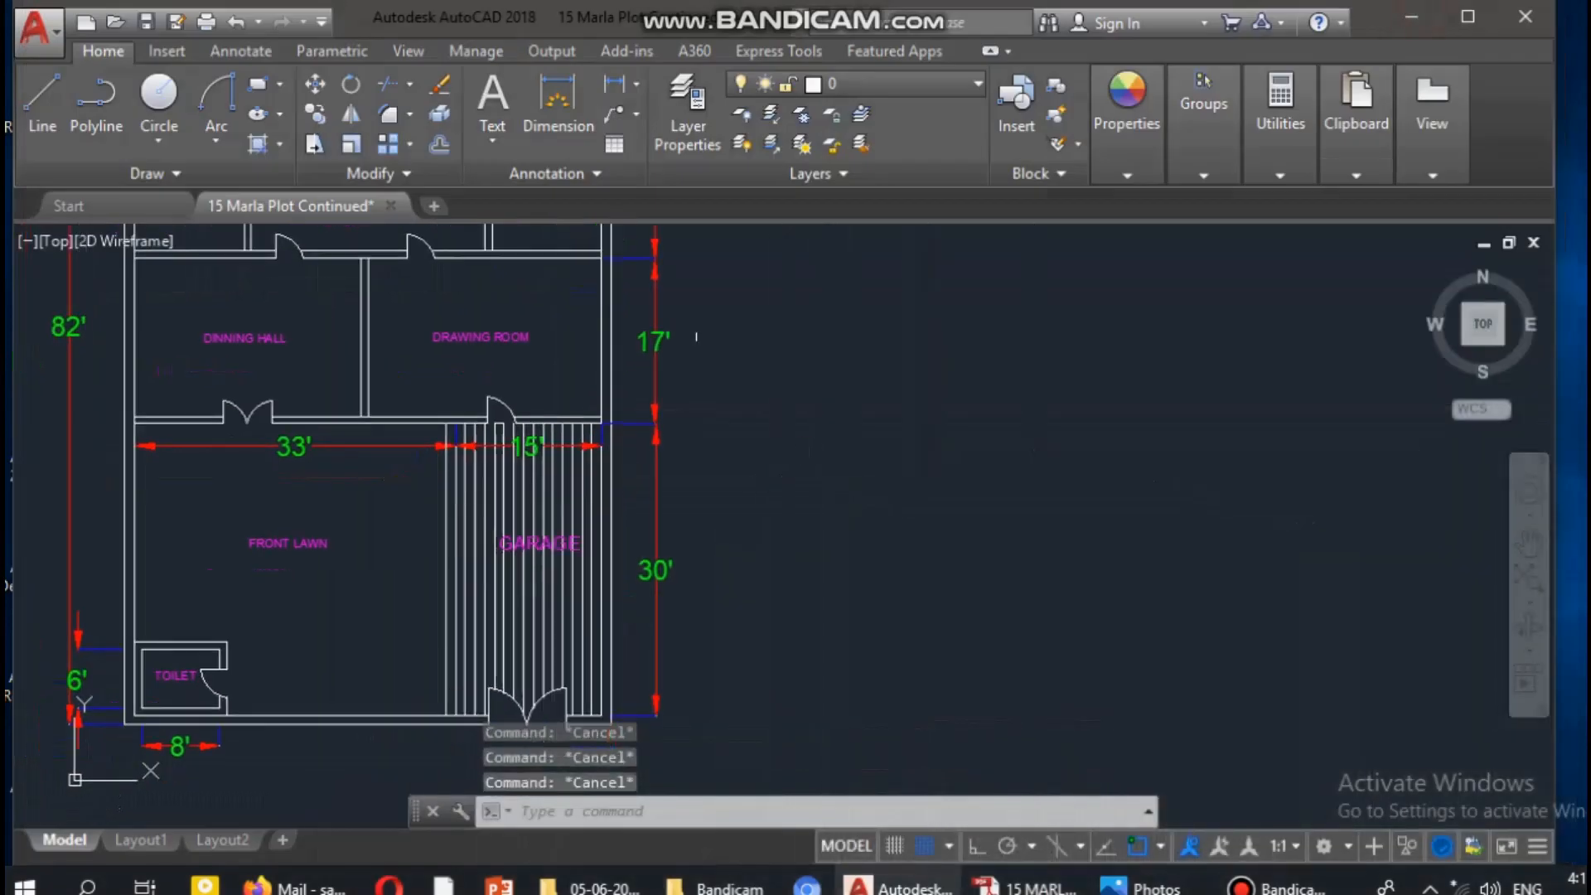
pyautogui.write('rec')
pyautogui.press('Return')
pyautogui.click(822, 440)
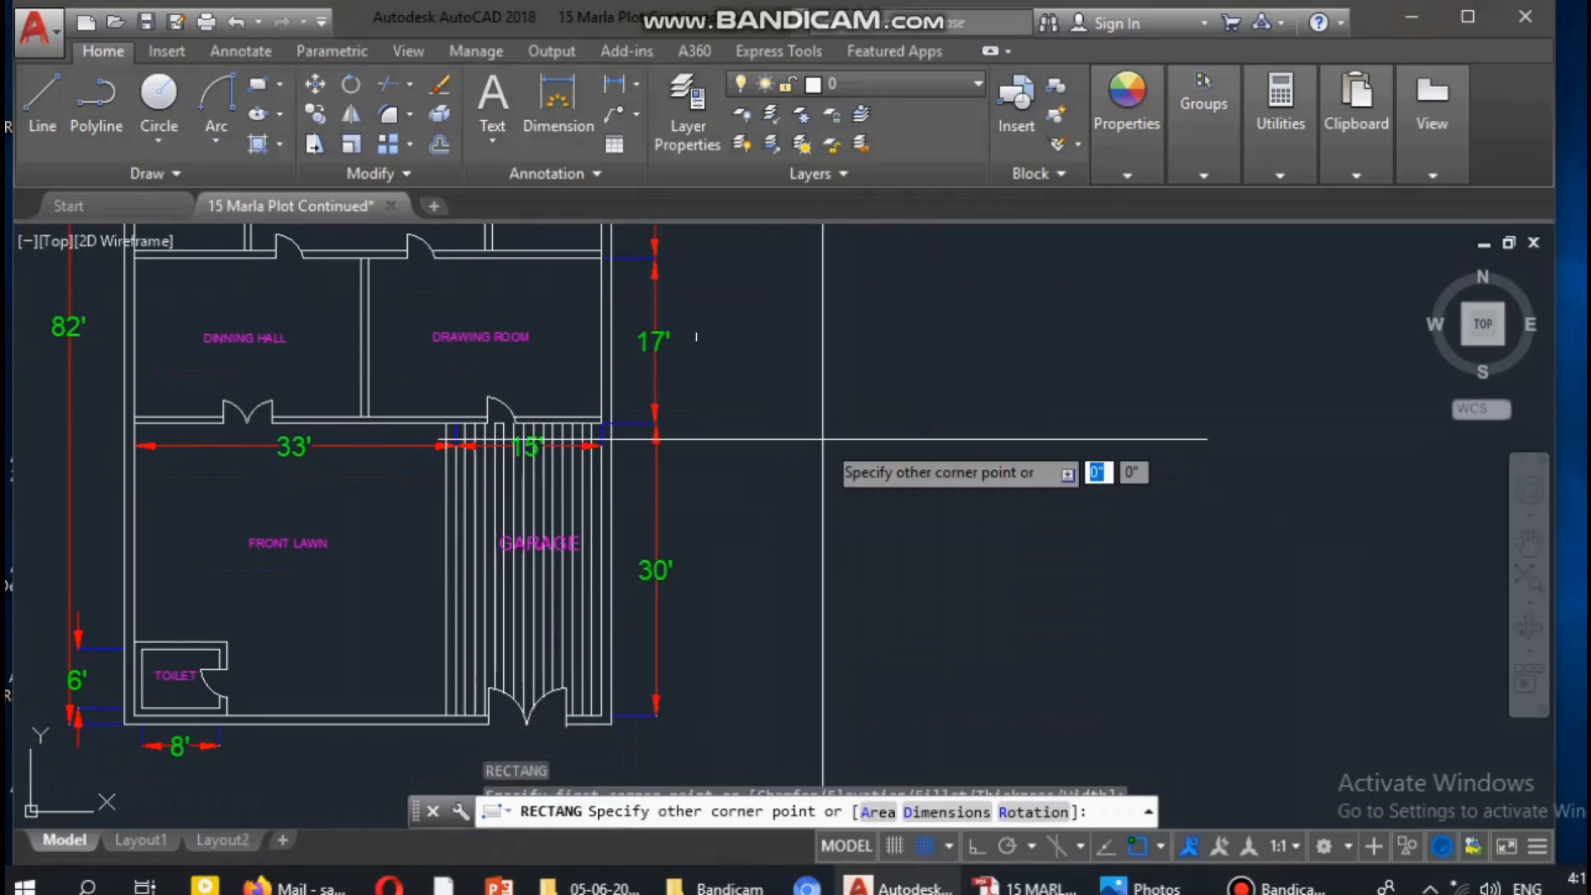
pyautogui.click(943, 814)
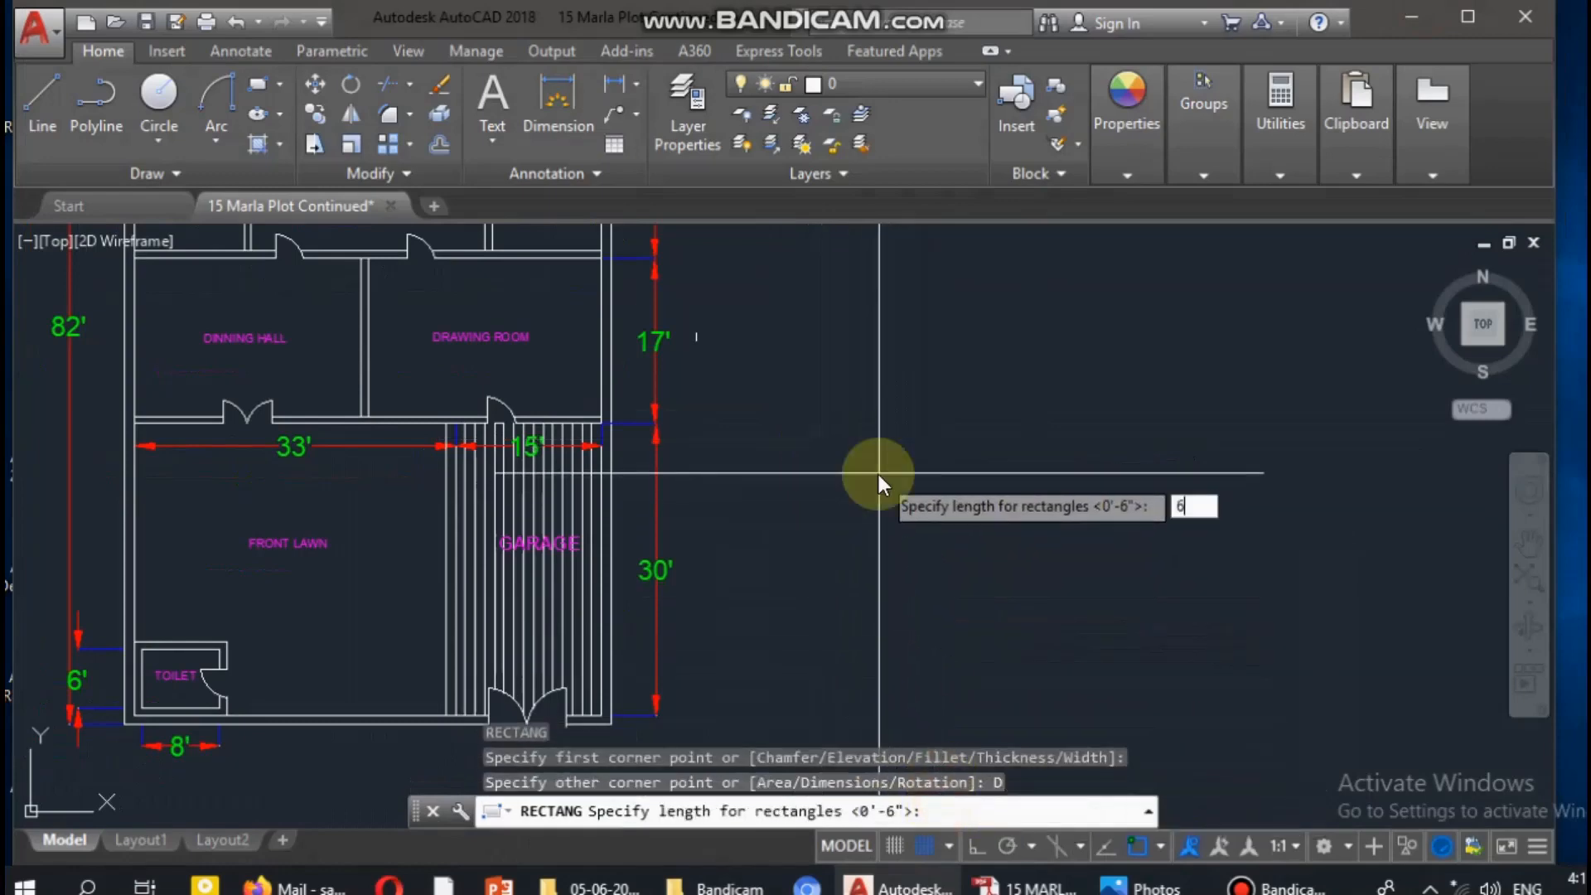
pyautogui.press('Return')
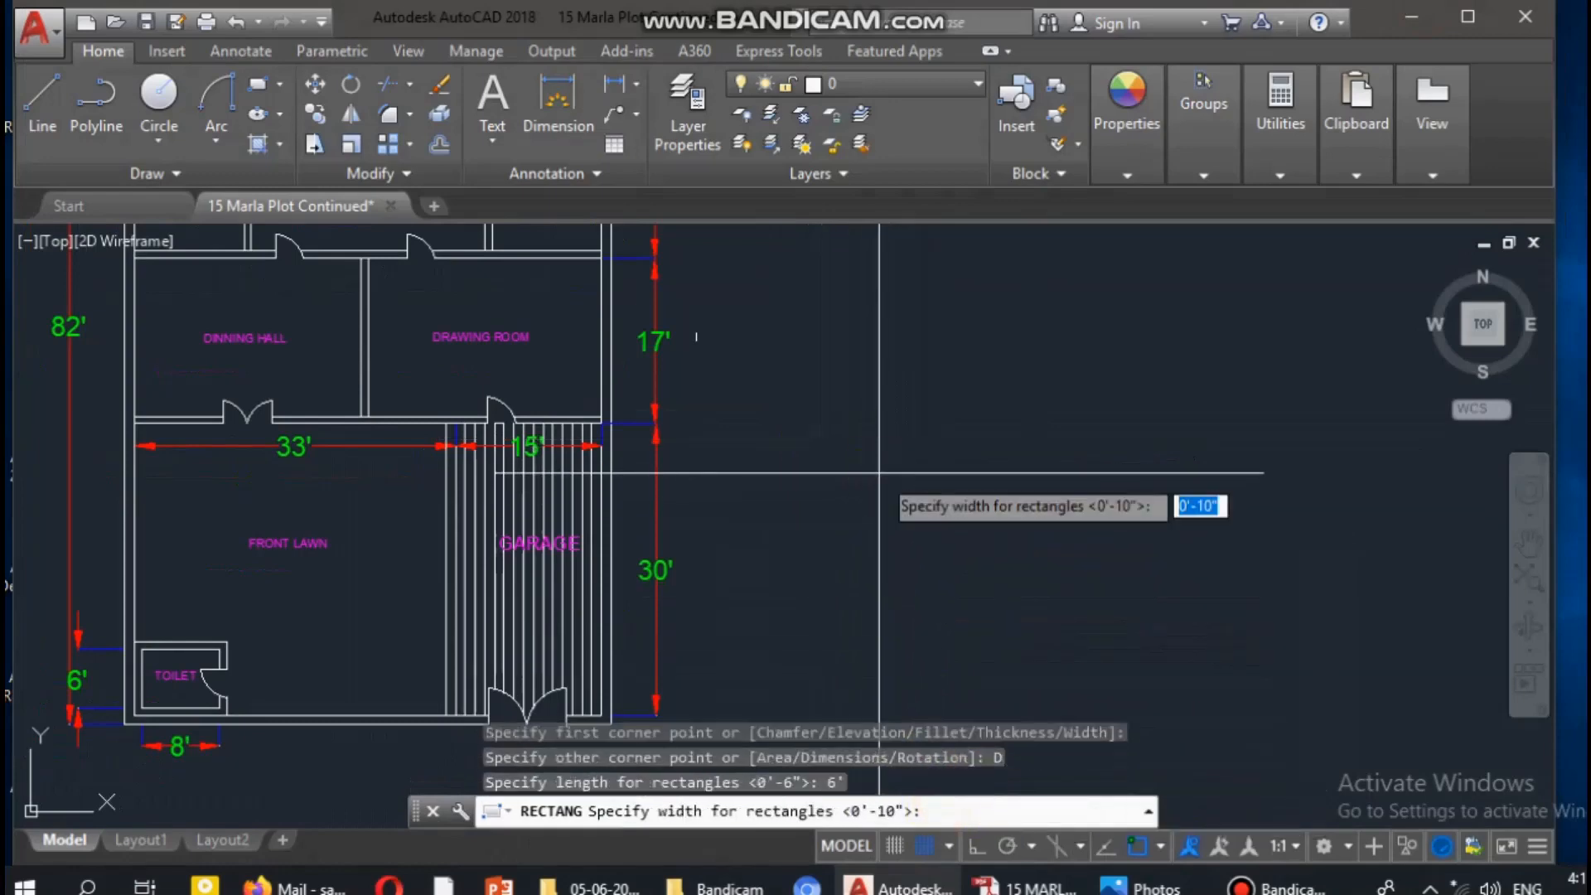
pyautogui.press('Return')
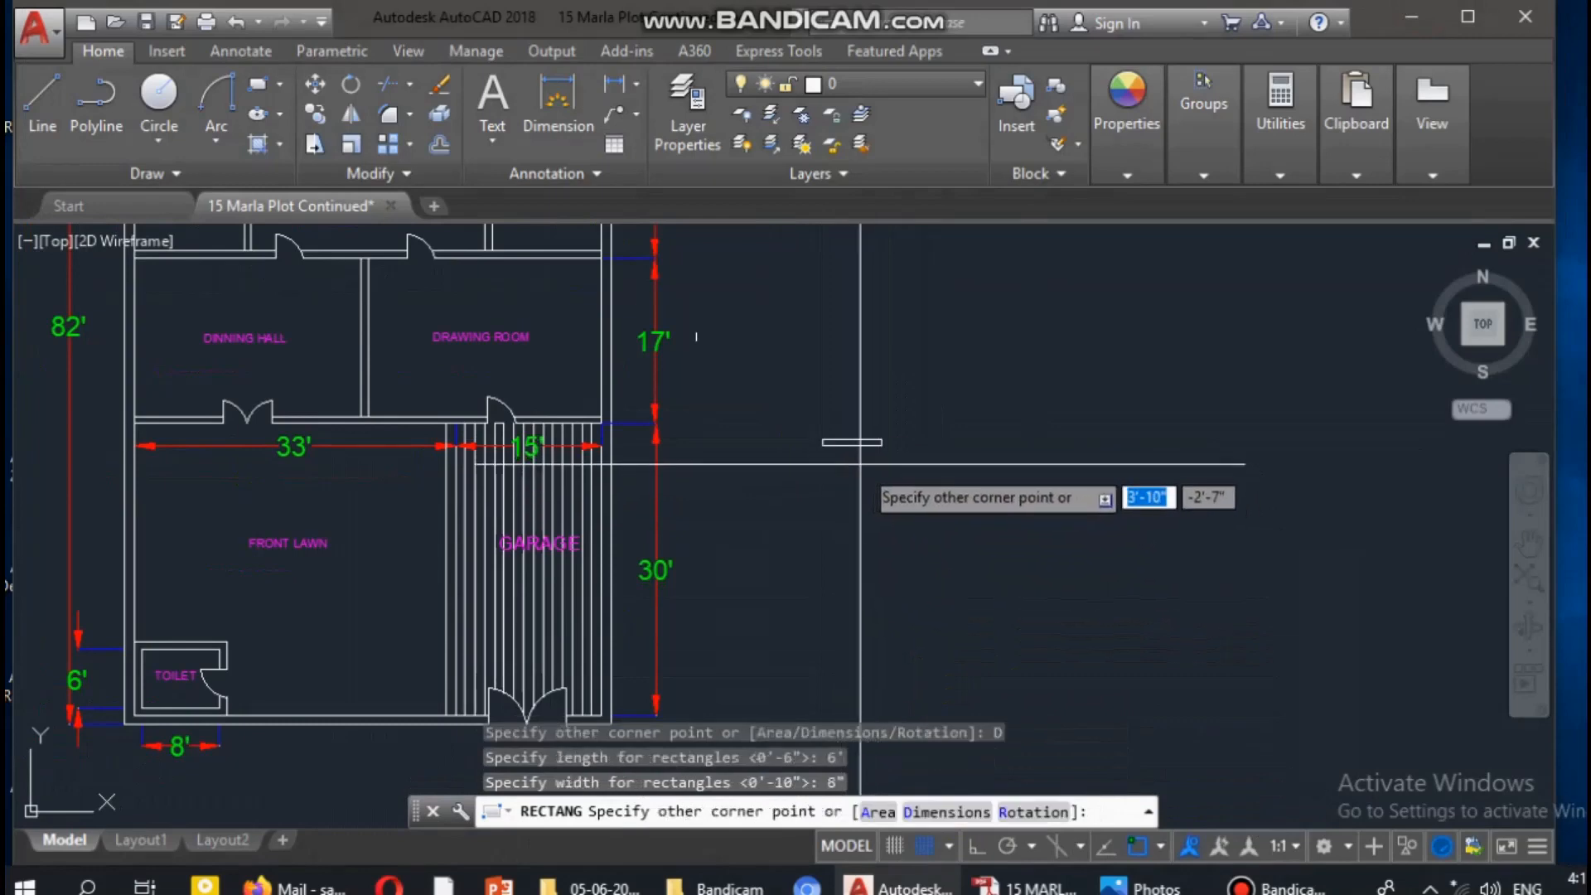
pyautogui.click(858, 441)
pyautogui.scroll(2, 858, 441)
pyautogui.scroll(6, 853, 440)
pyautogui.press('Escape')
pyautogui.press('Escape')
pyautogui.press('Escape')
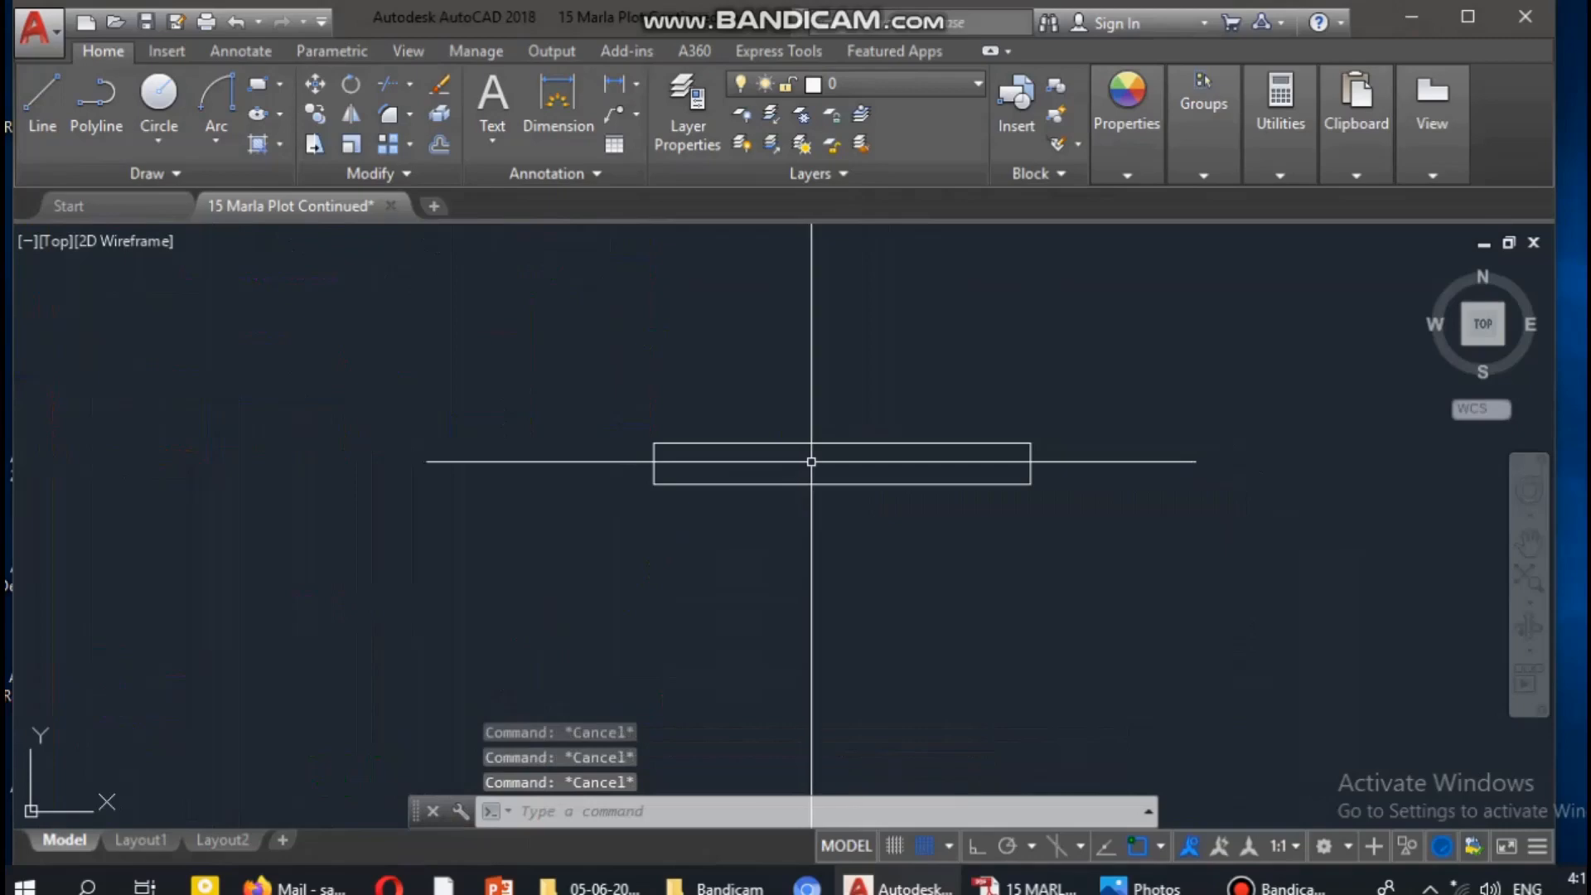
# Draw a horizontal centre line through the window rectangle, between the midpoints of its two short sides
pyautogui.write('l')
pyautogui.press('Return')
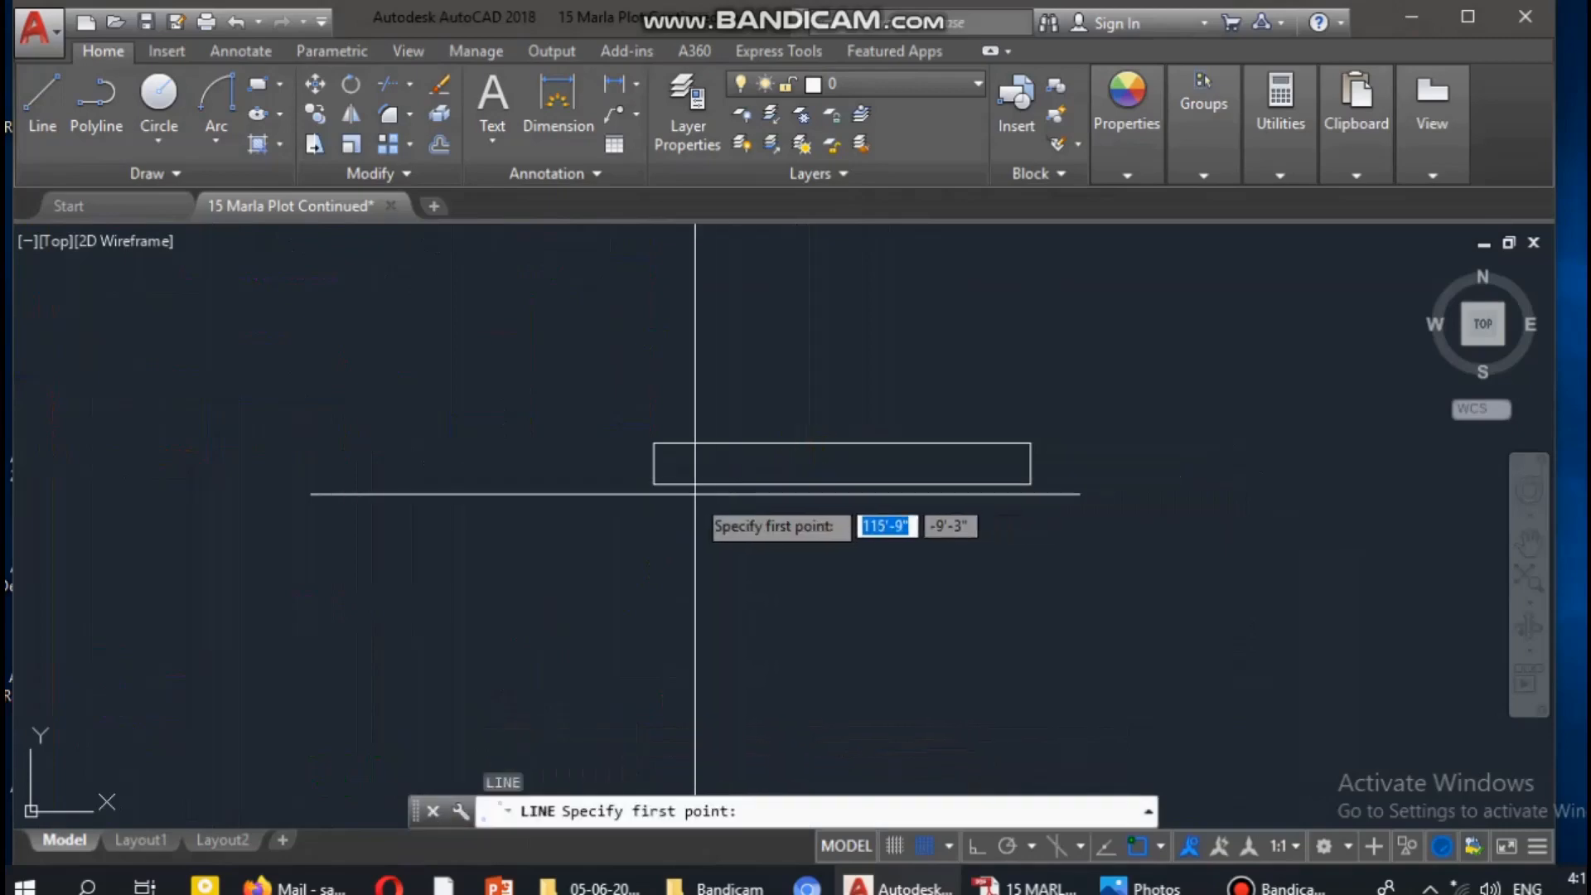
pyautogui.click(654, 463)
pyautogui.click(1032, 464)
pyautogui.press('Return')
pyautogui.press('Return')
pyautogui.scroll(2, 860, 454)
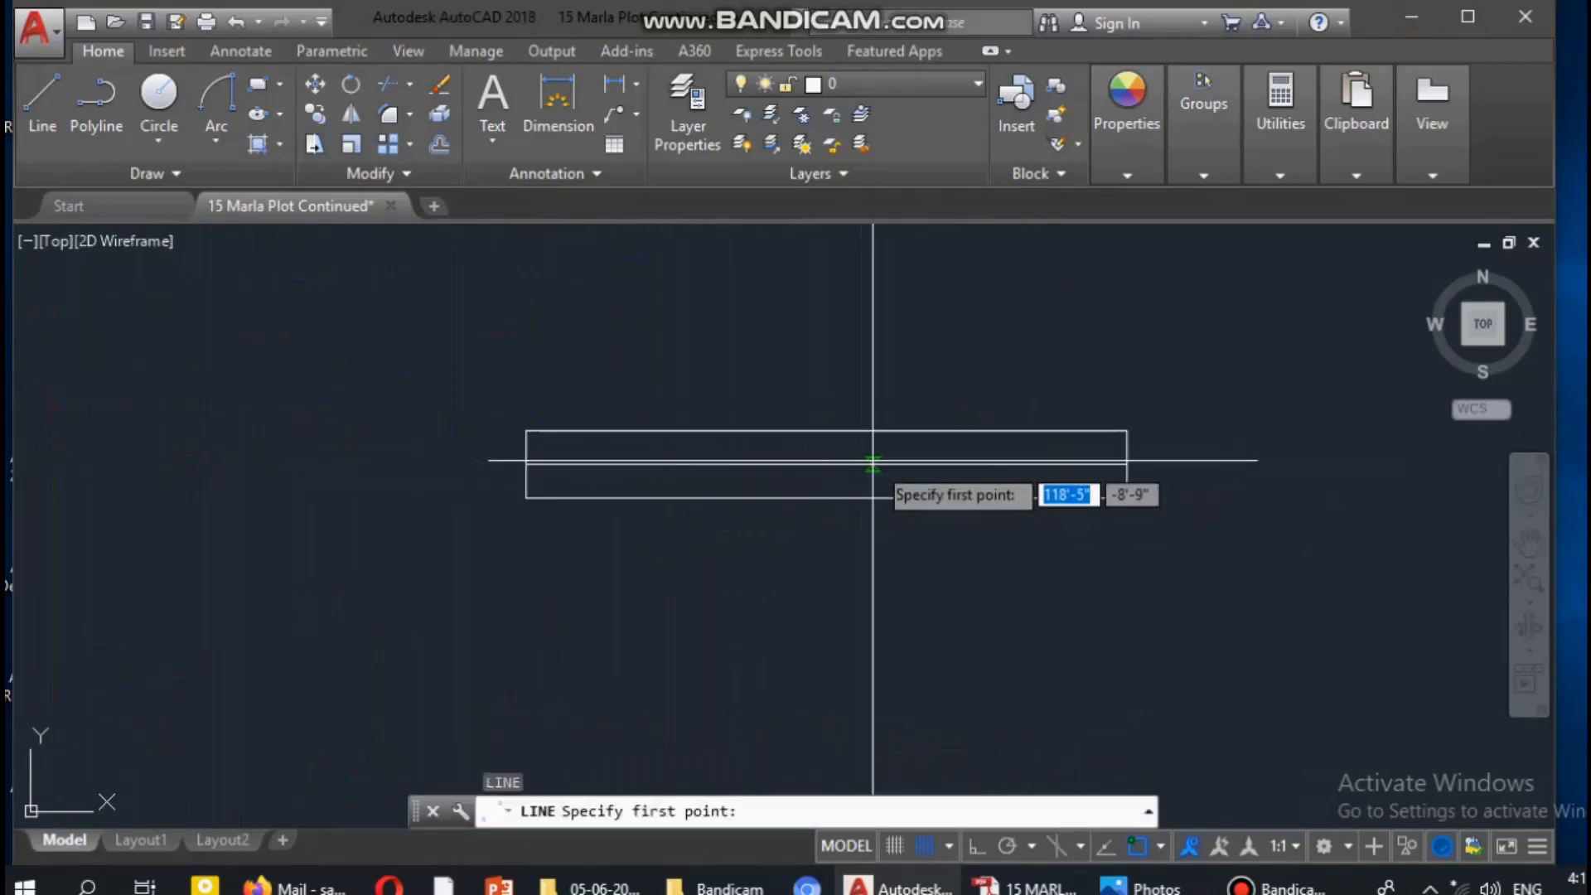
pyautogui.press('Escape')
pyautogui.press('Escape')
pyautogui.moveTo(874, 484); pyautogui.dragTo(877, 480, button='middle')
pyautogui.press('Escape')
pyautogui.press('Escape')
pyautogui.moveTo(693, 483); pyautogui.dragTo(774, 471, button='middle')
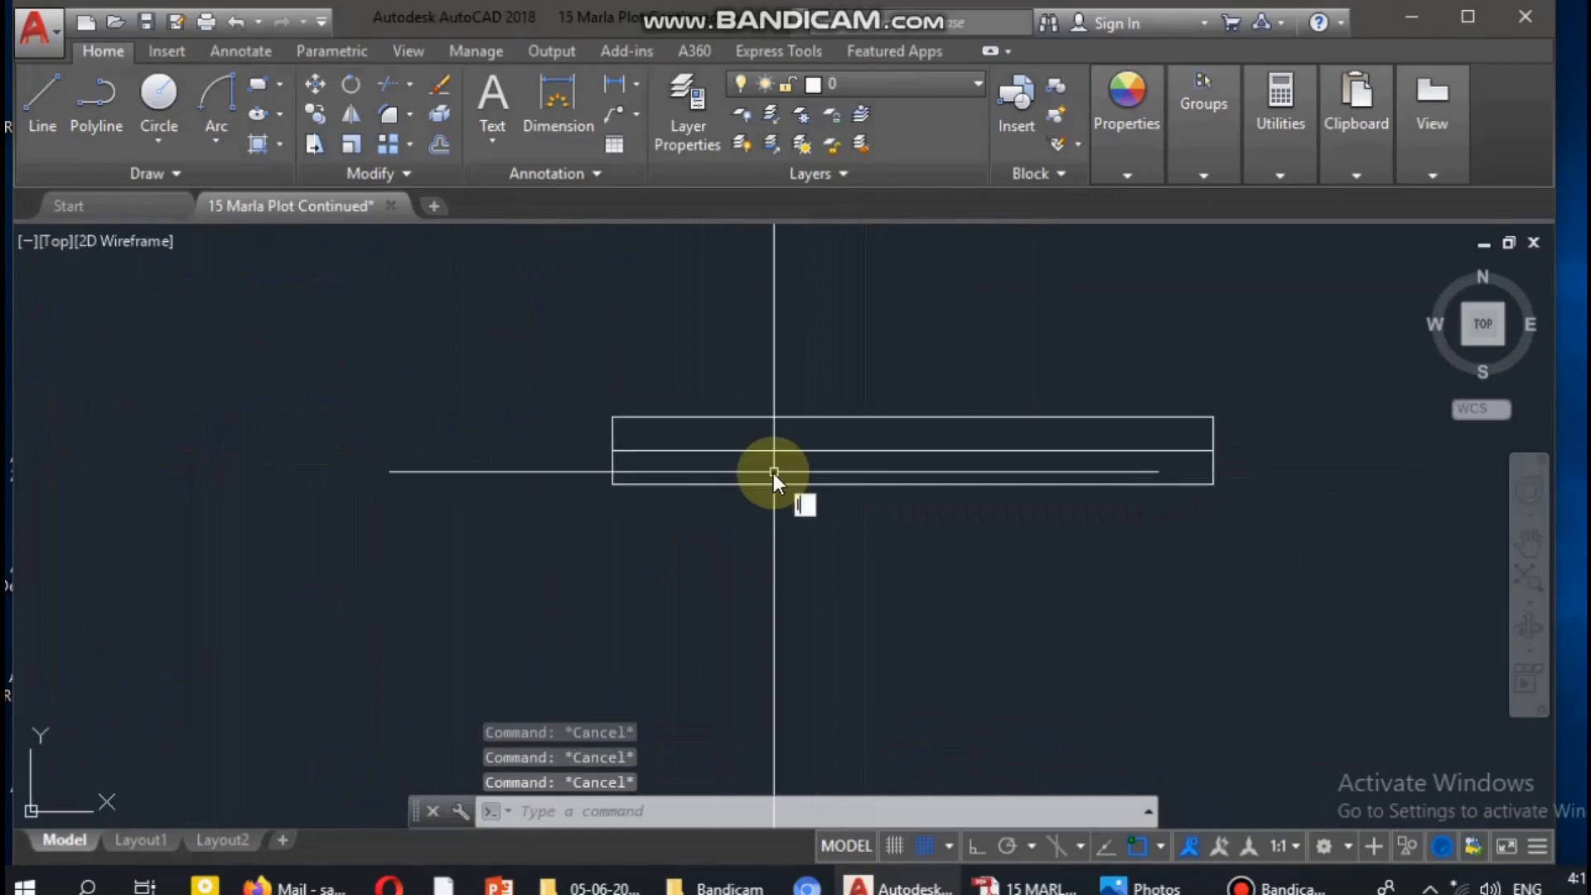
# Draw two short lines along the window's left edge, from the centre line's end to the upper and lower corners
pyautogui.write('l')
pyautogui.press('Return')
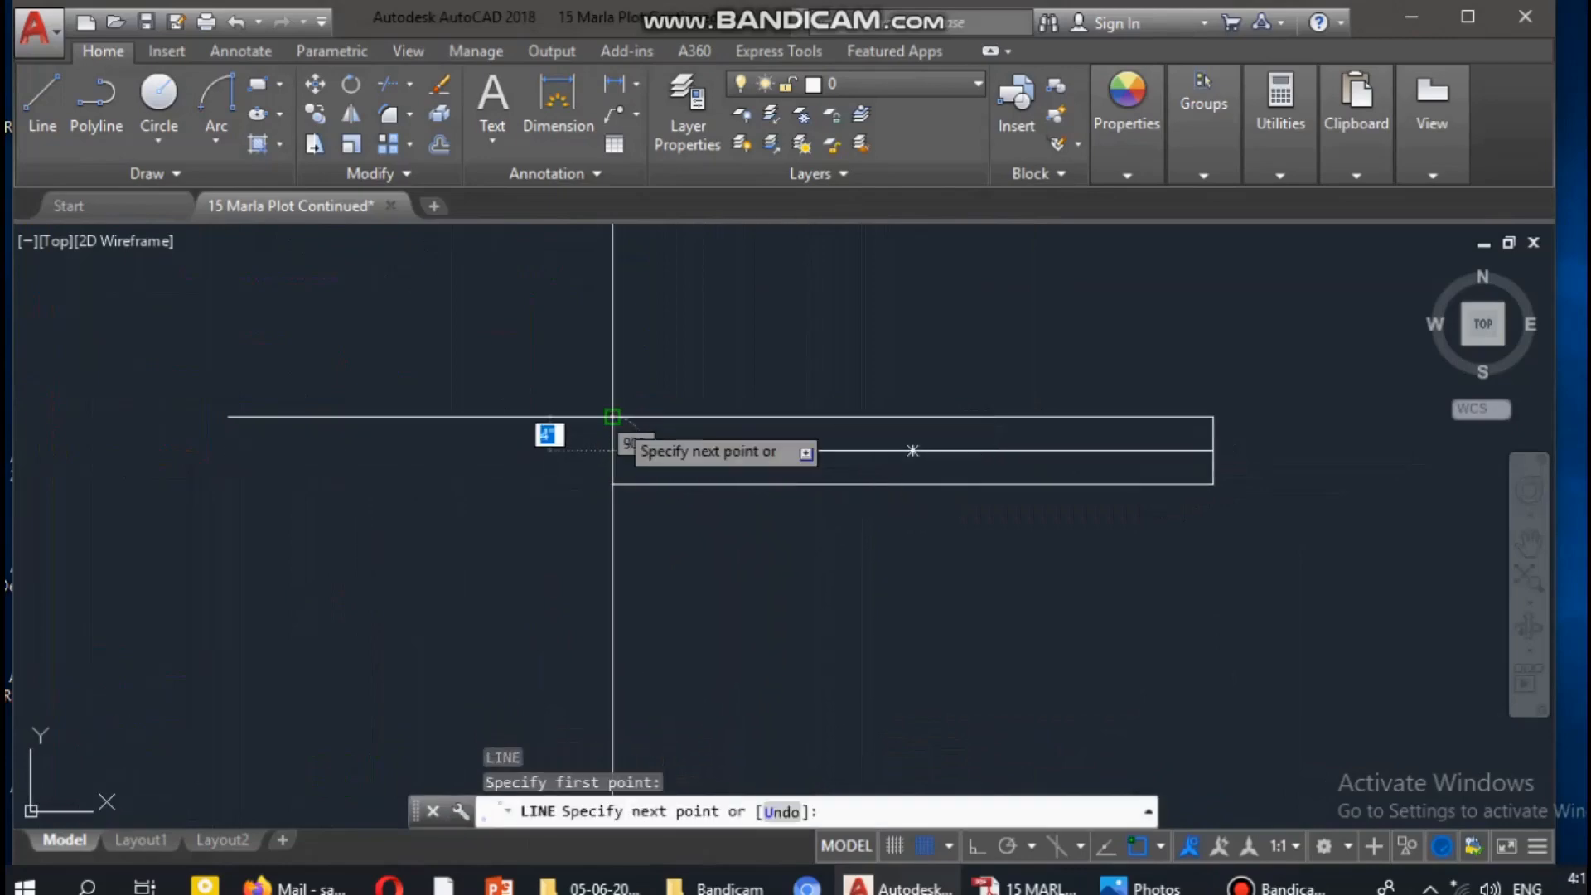
pyautogui.click(613, 416)
pyautogui.press('Return')
pyautogui.press('Return')
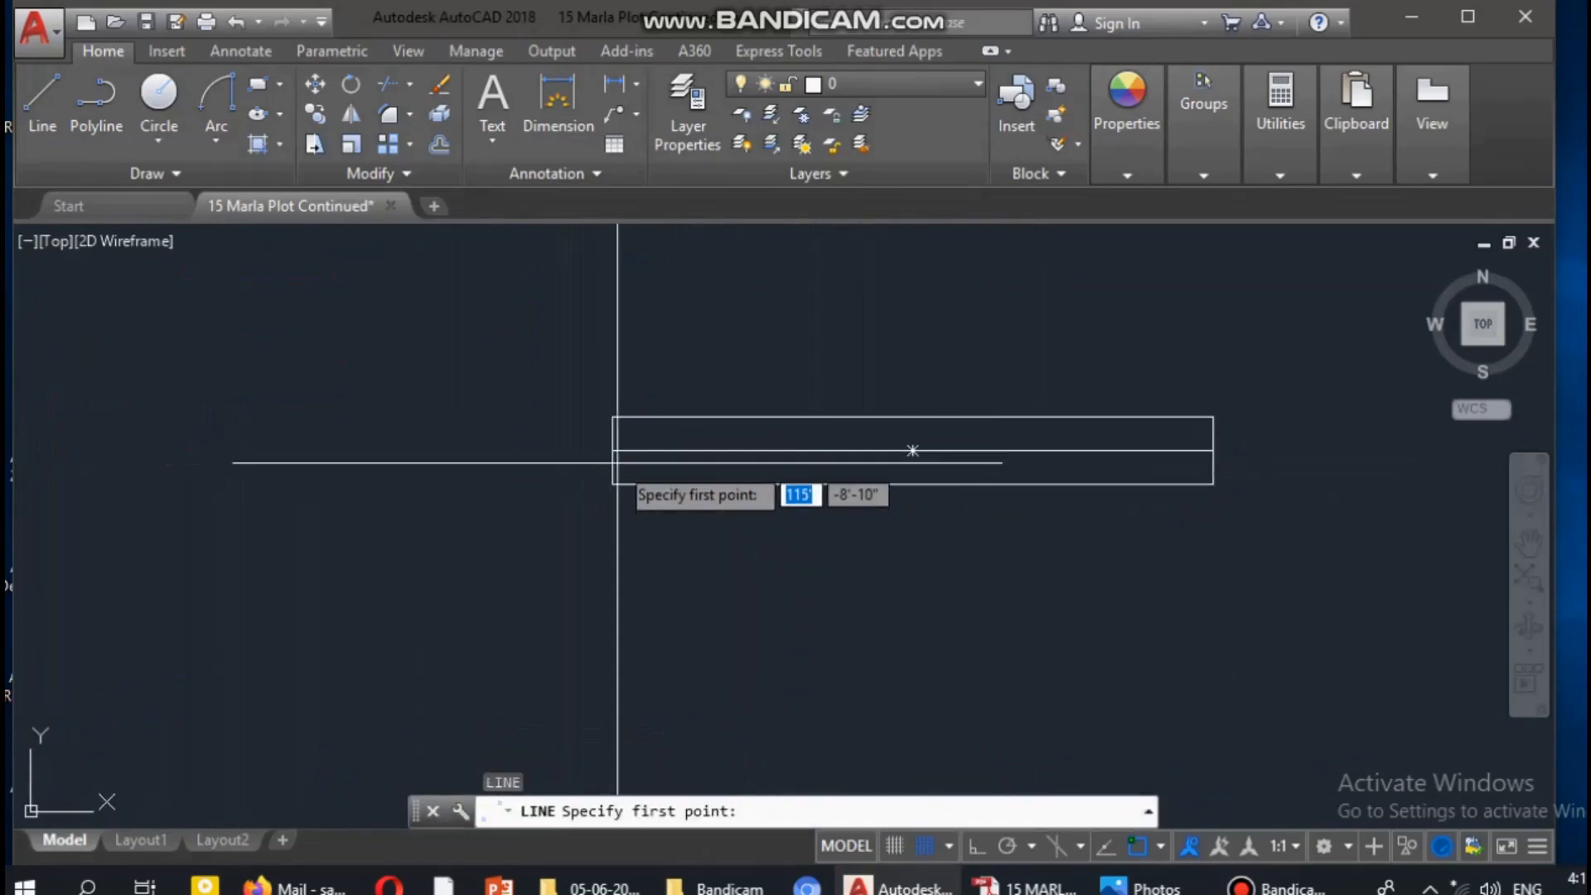
pyautogui.click(612, 484)
pyautogui.press('Return')
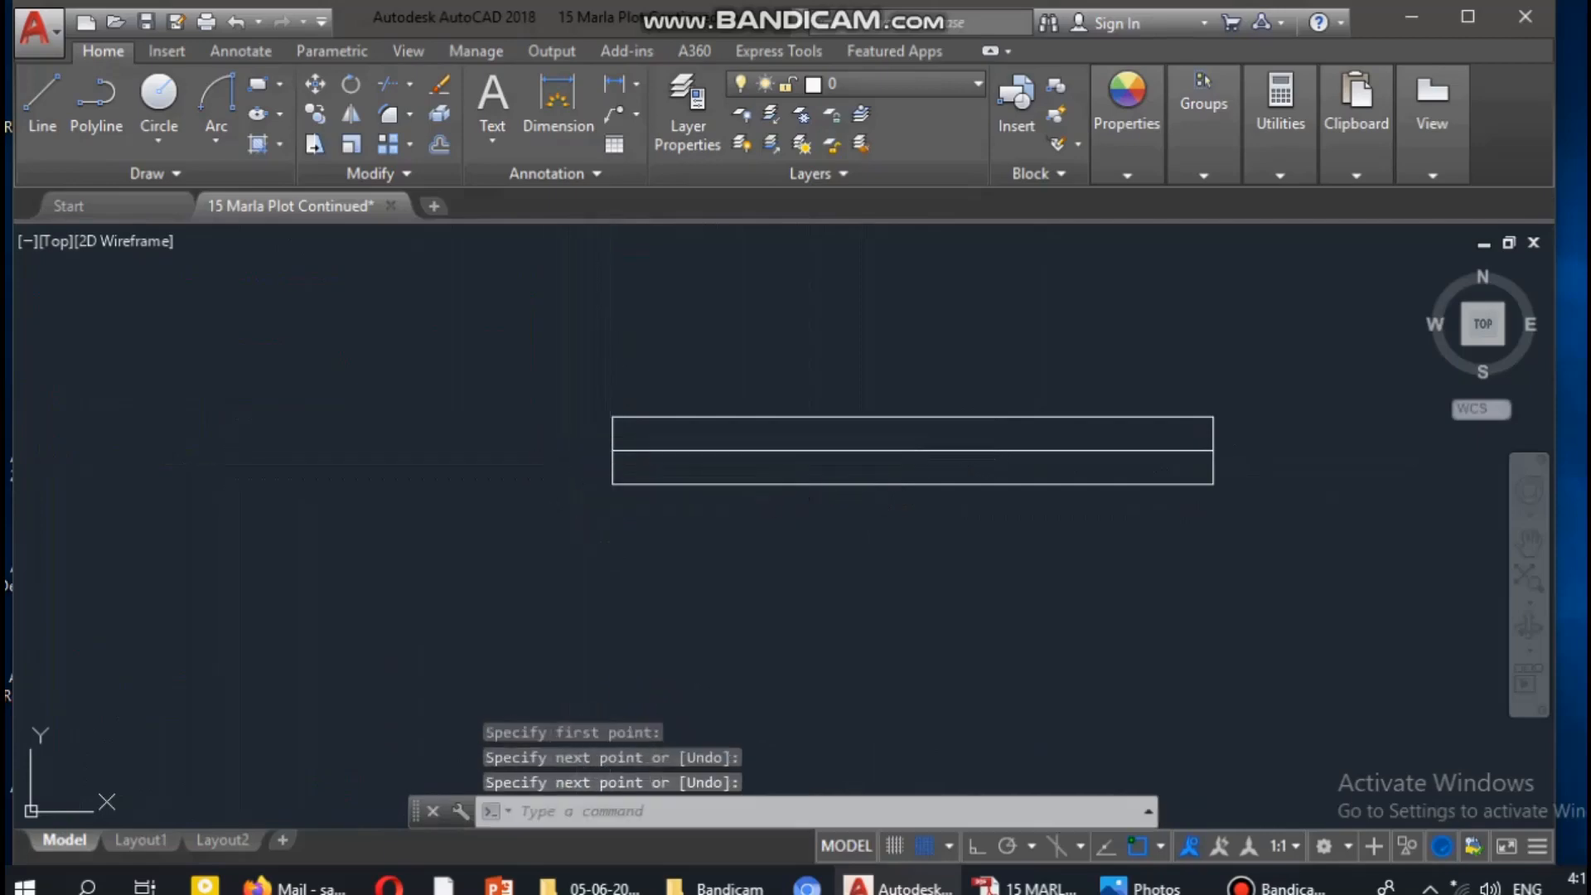
# Draw a horizontal line across the window midway between its top edge and the centre line
pyautogui.moveTo(578, 467); pyautogui.dragTo(600, 499, button='middle')
pyautogui.press('Return')
pyautogui.press('Escape')
pyautogui.press('Return')
pyautogui.scroll(2, 601, 453)
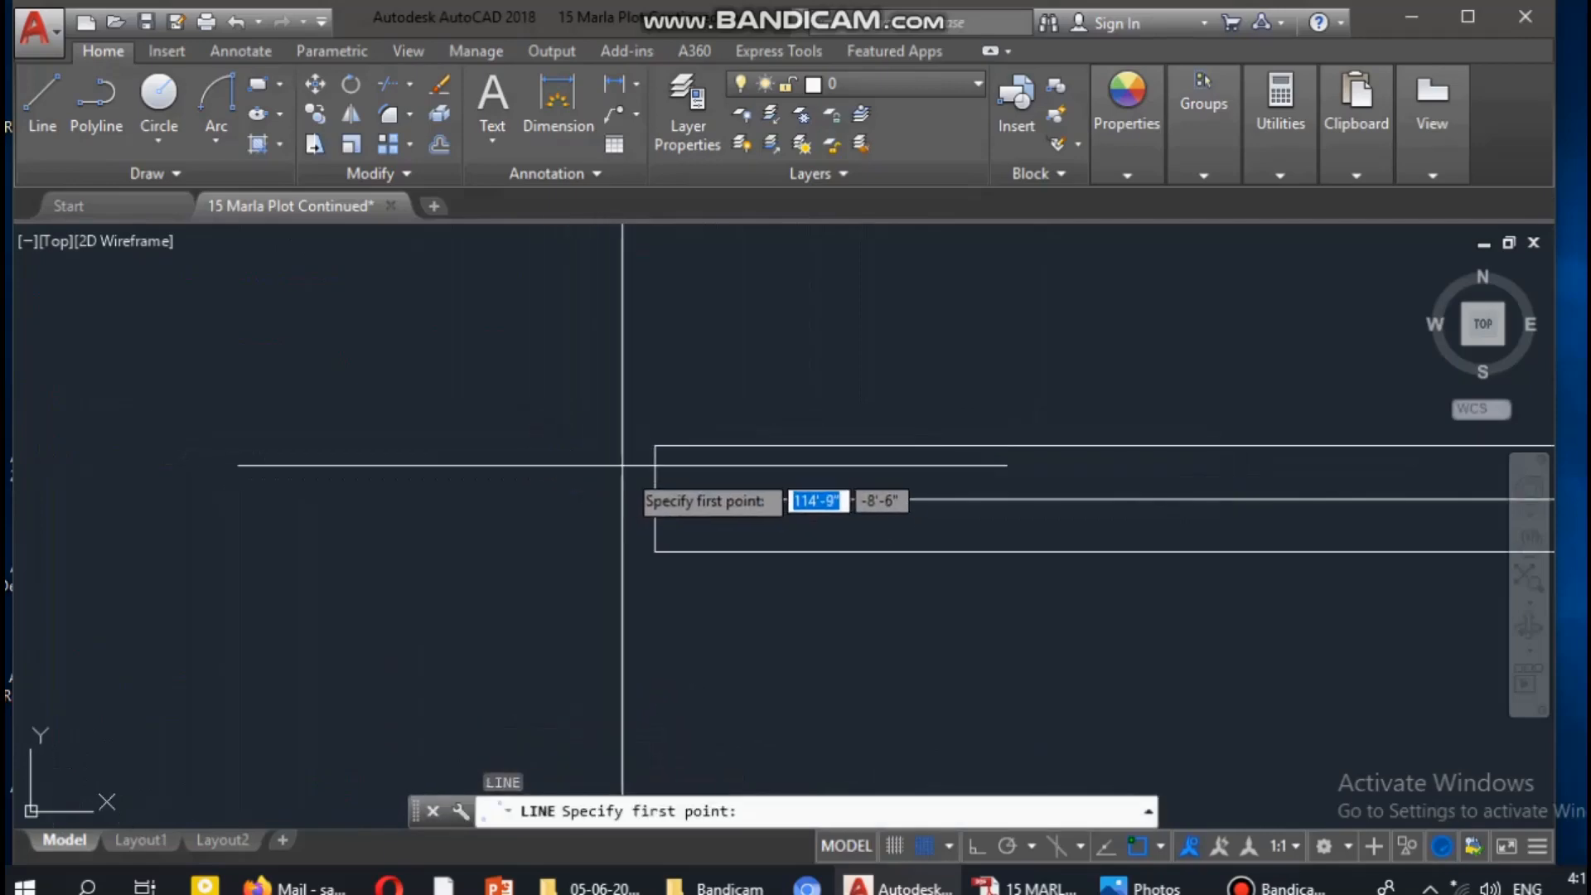
pyautogui.click(653, 466)
pyautogui.moveTo(773, 483); pyautogui.dragTo(464, 467, button='middle')
pyautogui.scroll(-2, 474, 471)
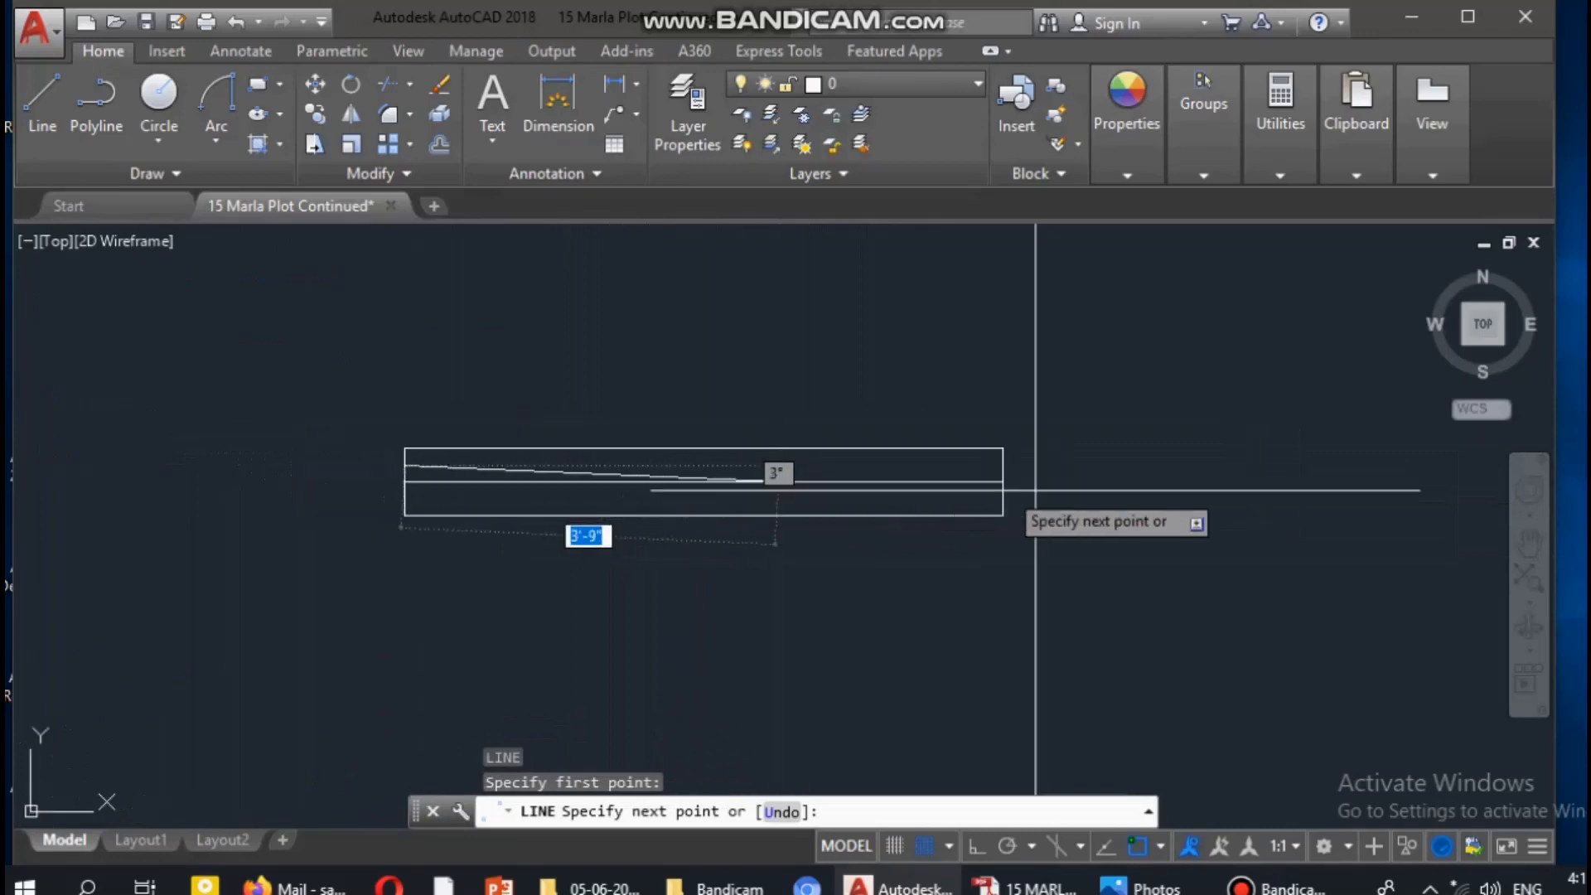
pyautogui.click(1002, 465)
pyautogui.press('Return')
pyautogui.moveTo(1002, 465); pyautogui.dragTo(1160, 453, button='middle')
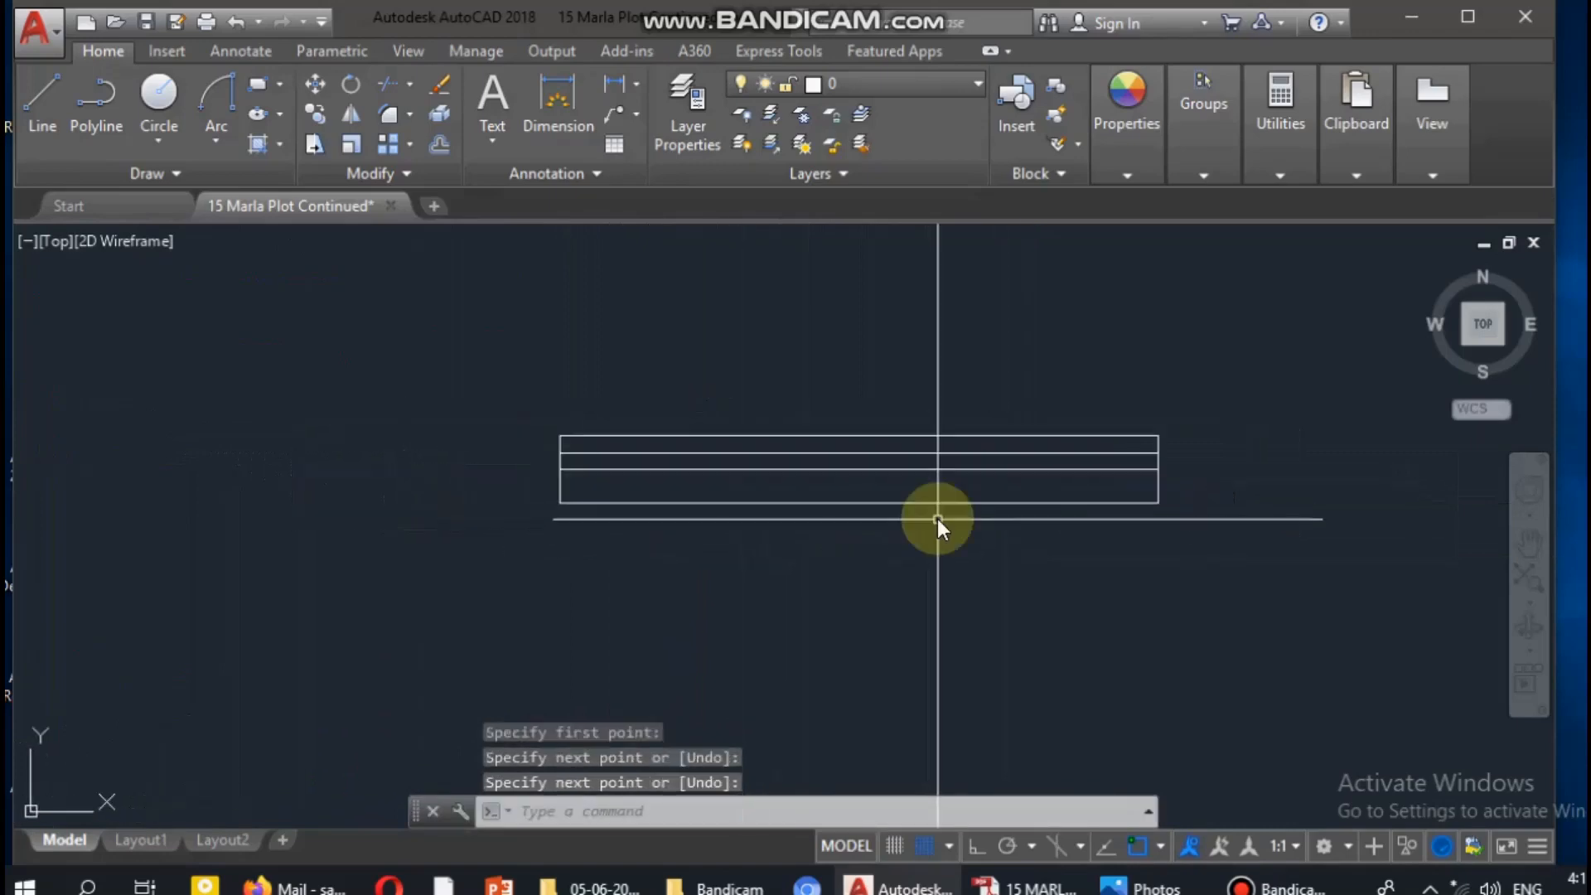
# Draw a horizontal line across the window midway between its centre line and bottom edge, and end the Line command
pyautogui.press('Return')
pyautogui.click(560, 486)
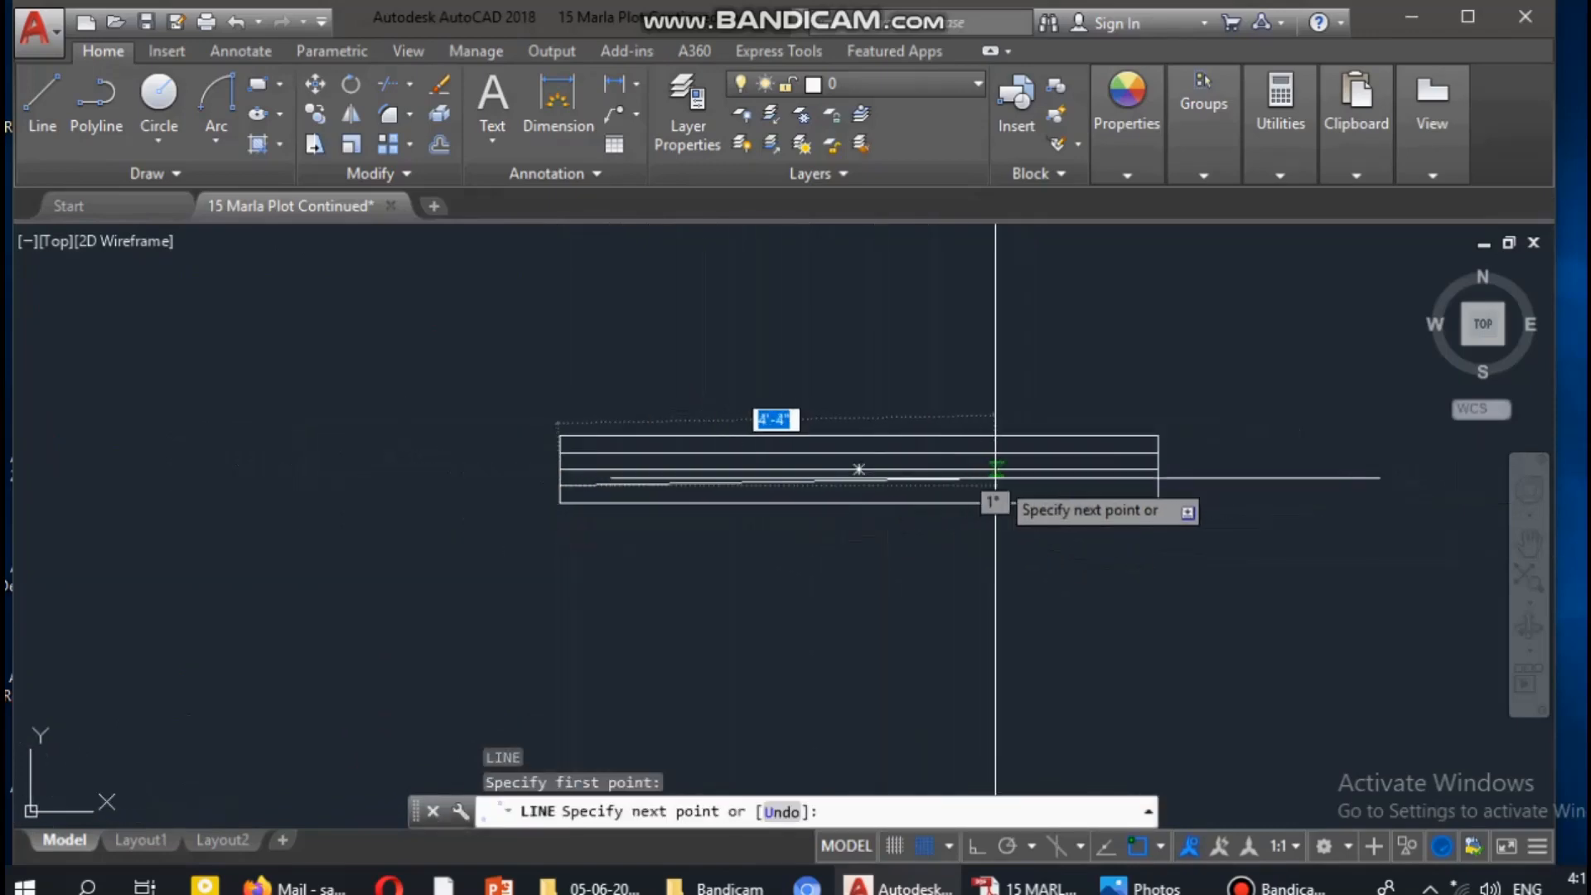
pyautogui.click(1155, 485)
pyautogui.press('Return')
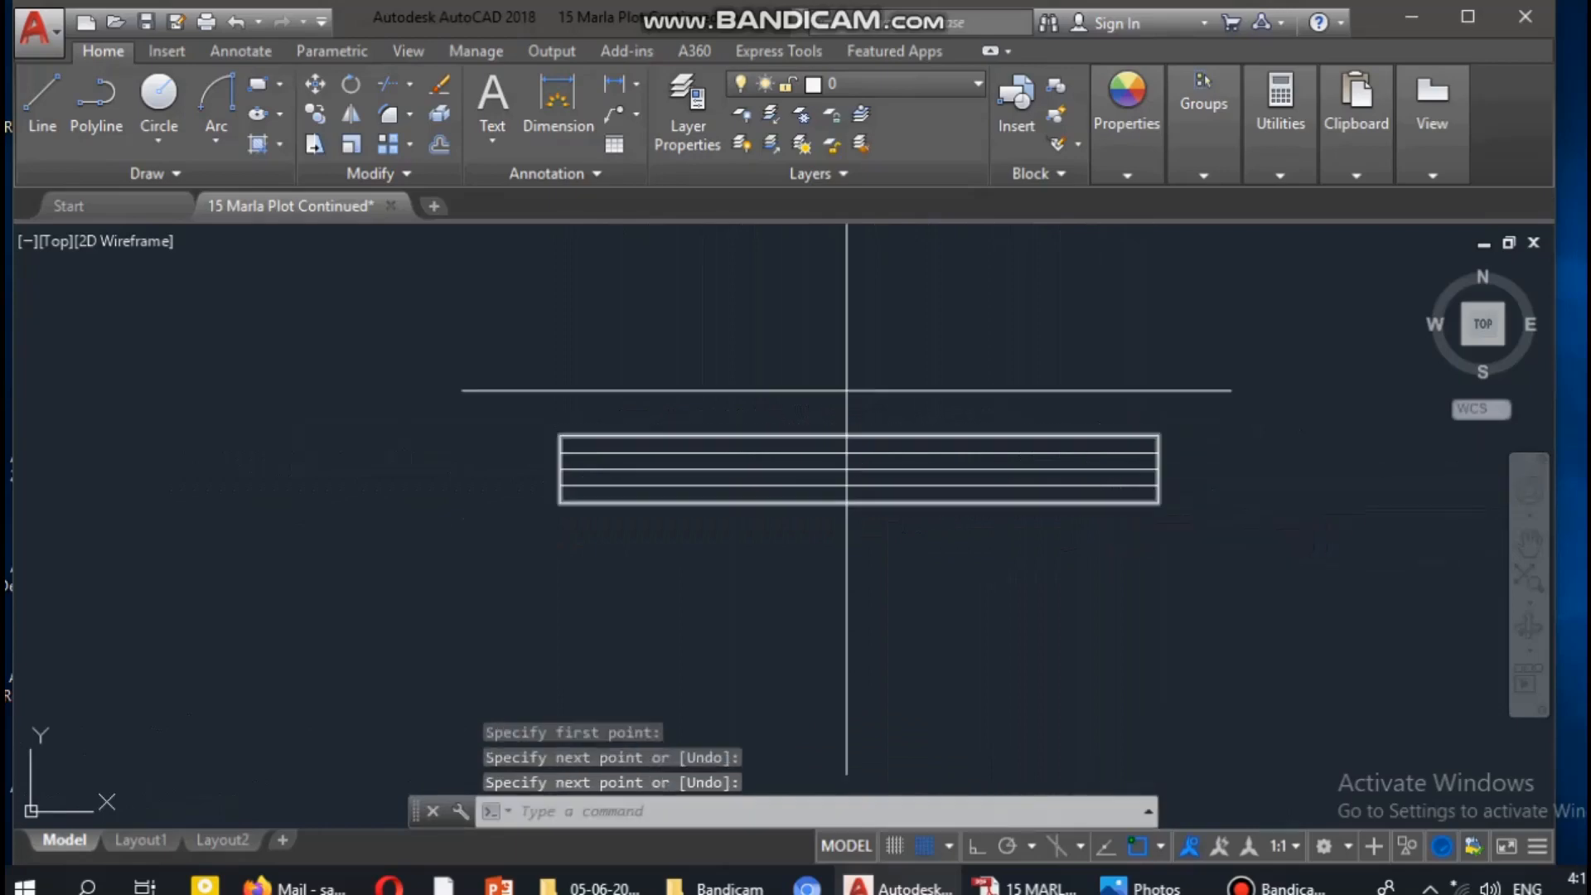
pyautogui.press('Return')
pyautogui.scroll(-6, 848, 391)
pyautogui.moveTo(855, 394); pyautogui.dragTo(953, 394, button='middle')
pyautogui.press('Escape')
pyautogui.press('Escape')
pyautogui.press('Escape')
pyautogui.press('Escape')
pyautogui.scroll(4, 951, 446)
pyautogui.scroll(-5, 956, 458)
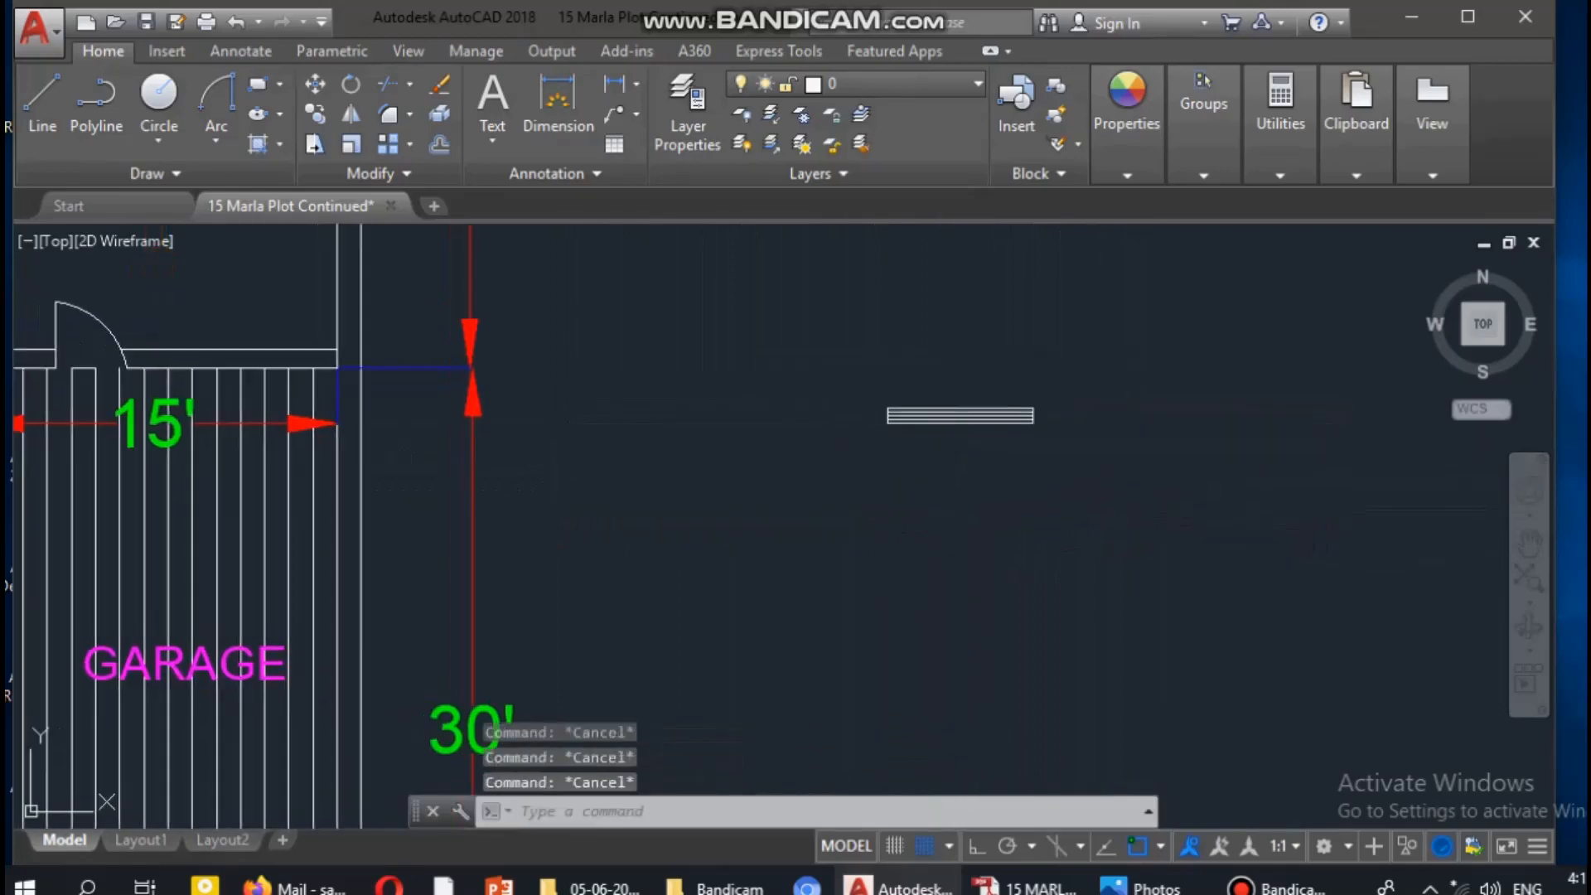
# Check the window positions on the PDF plan in Adobe Reader, and return to the AutoCAD drawing
pyautogui.moveTo(729, 455); pyautogui.dragTo(838, 461, button='middle')
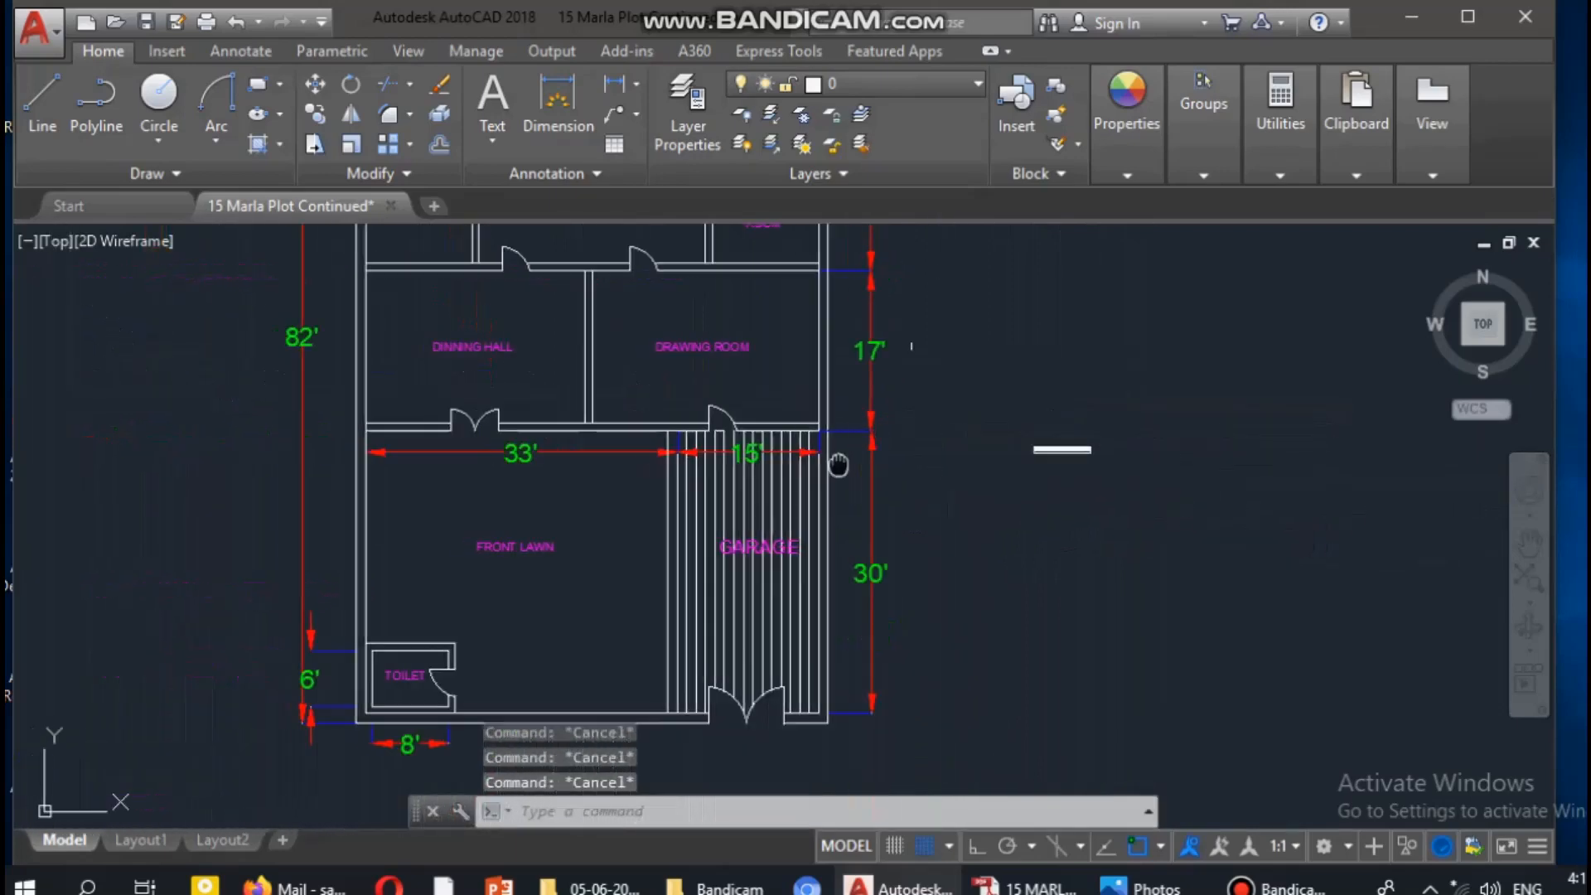
pyautogui.click(1023, 886)
pyautogui.scroll(-1, 745, 469)
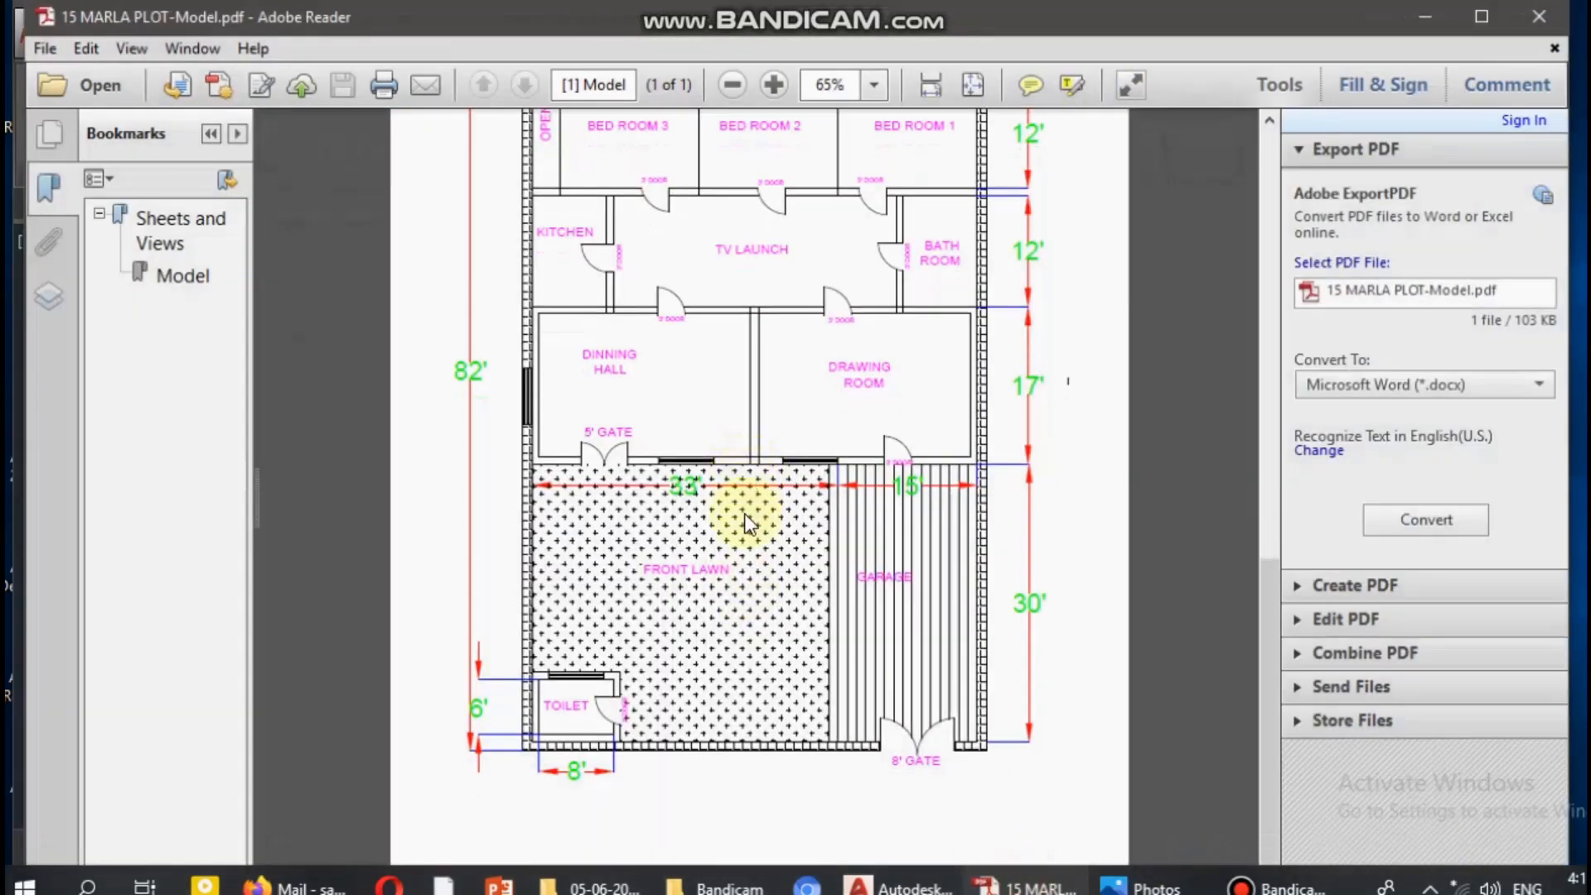
pyautogui.scroll(4, 744, 497)
pyautogui.scroll(-1, 814, 504)
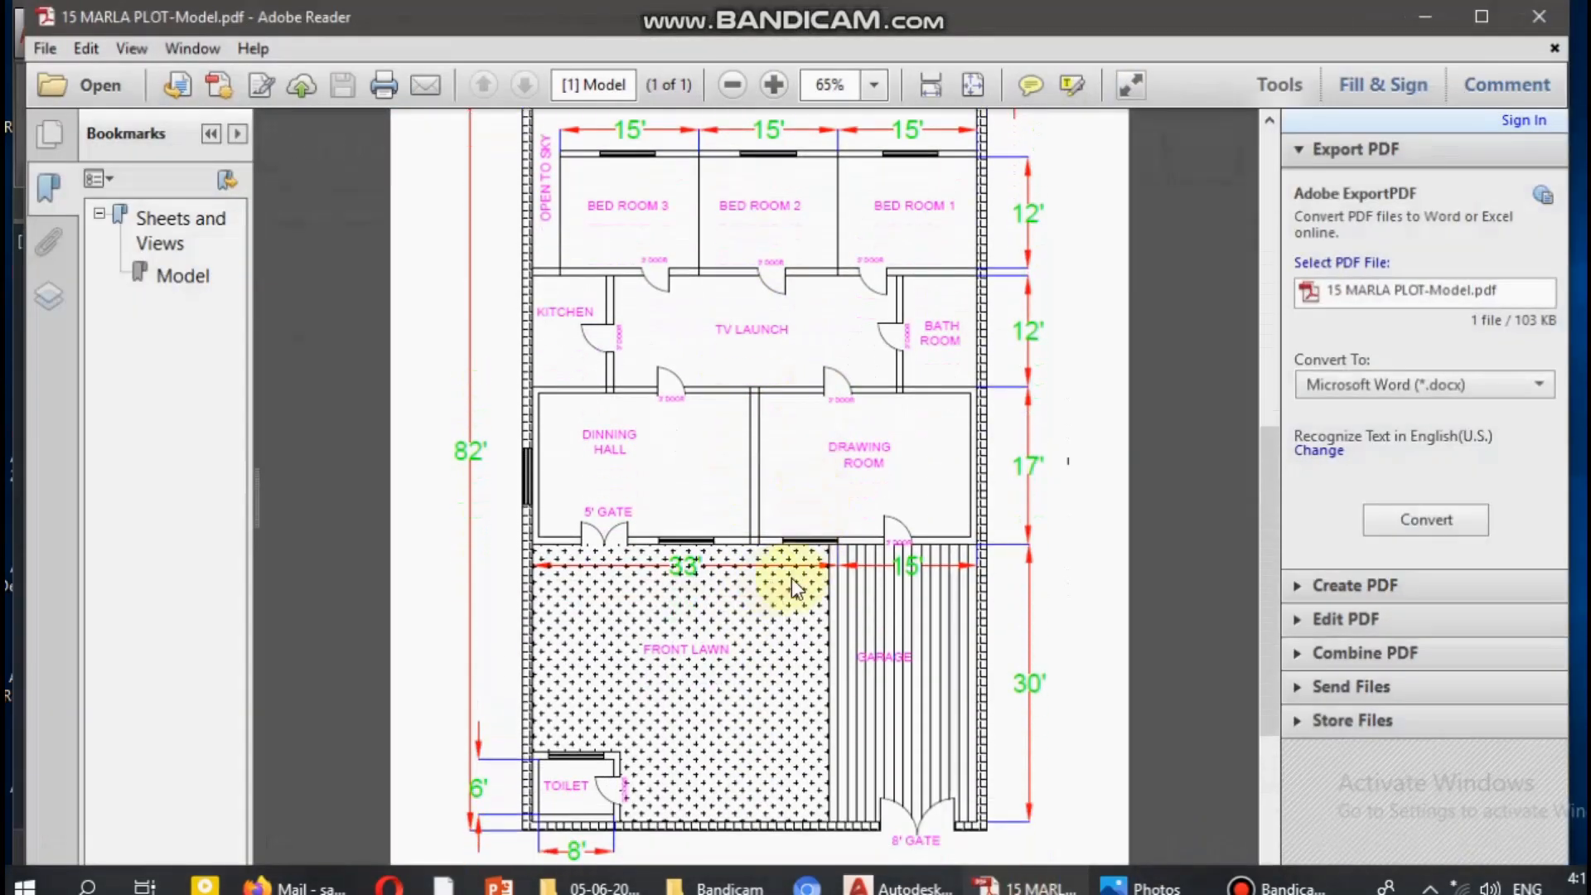
pyautogui.click(1425, 18)
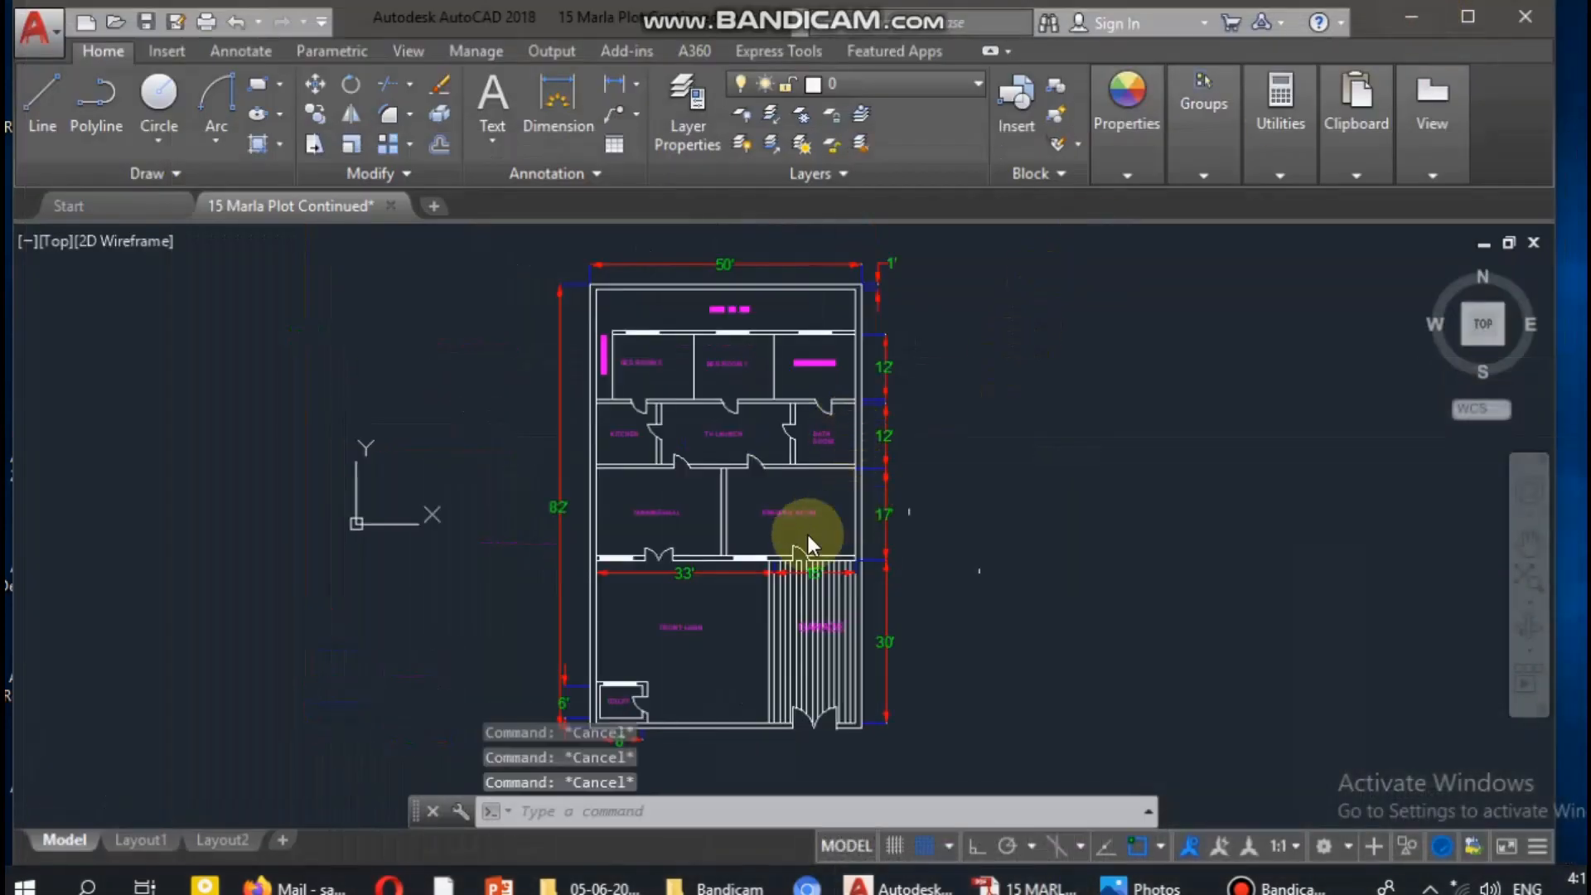
# Examine the windows placed in the floor plan, in the toilet wall, the front walls of the halls and the bedrooms
pyautogui.scroll(8, 684, 485)
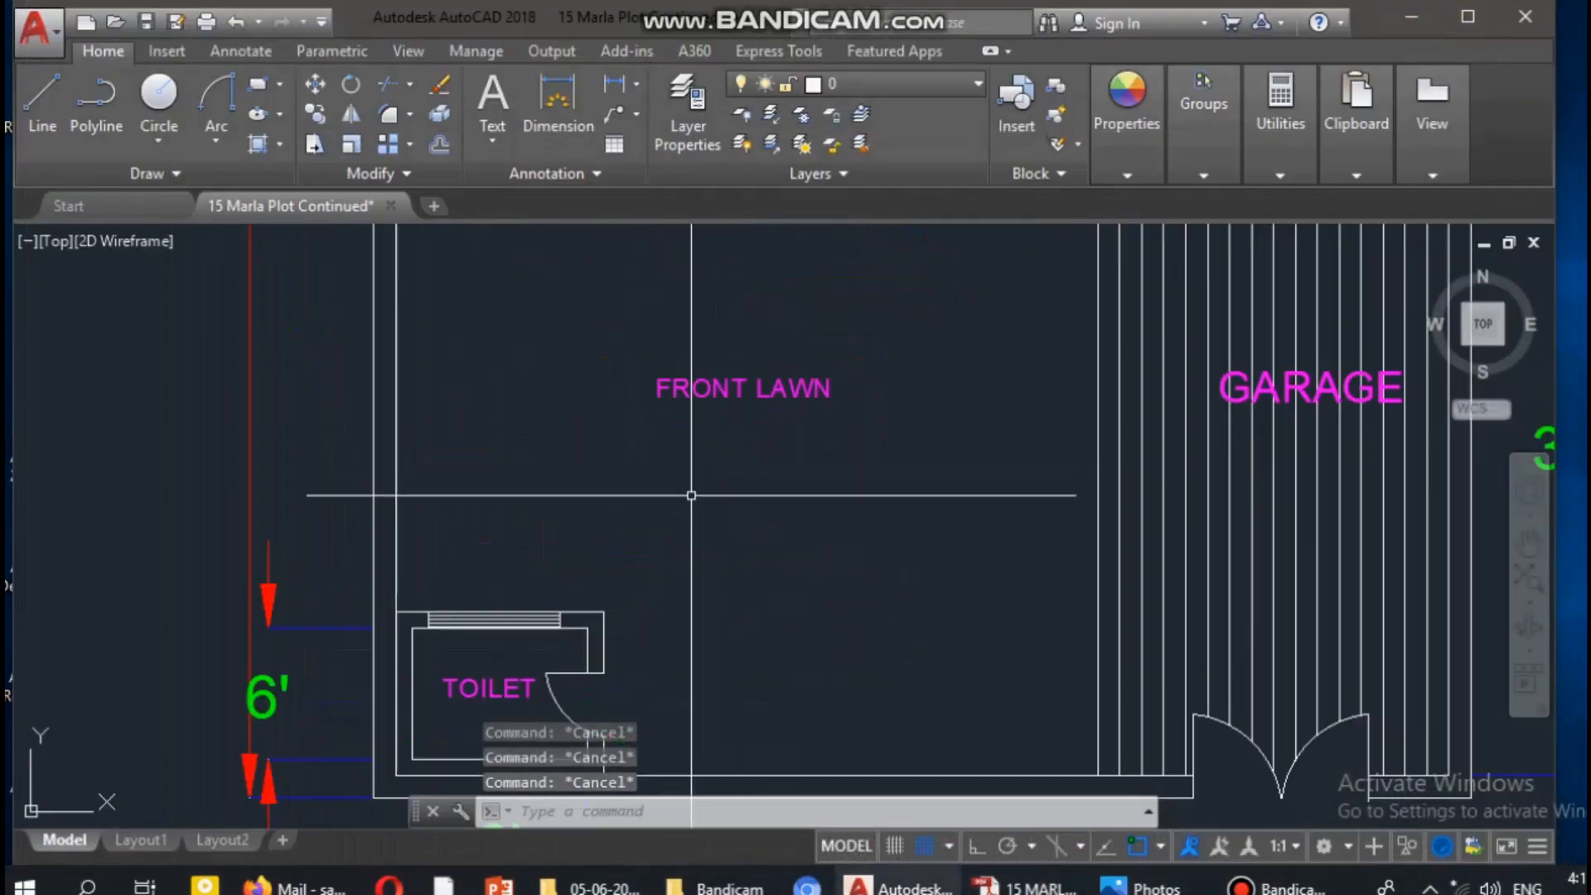
pyautogui.scroll(-4, 676, 481)
pyautogui.moveTo(757, 448); pyautogui.dragTo(734, 606, button='middle')
pyautogui.moveTo(791, 423); pyautogui.dragTo(778, 497, button='middle')
pyautogui.scroll(6, 780, 495)
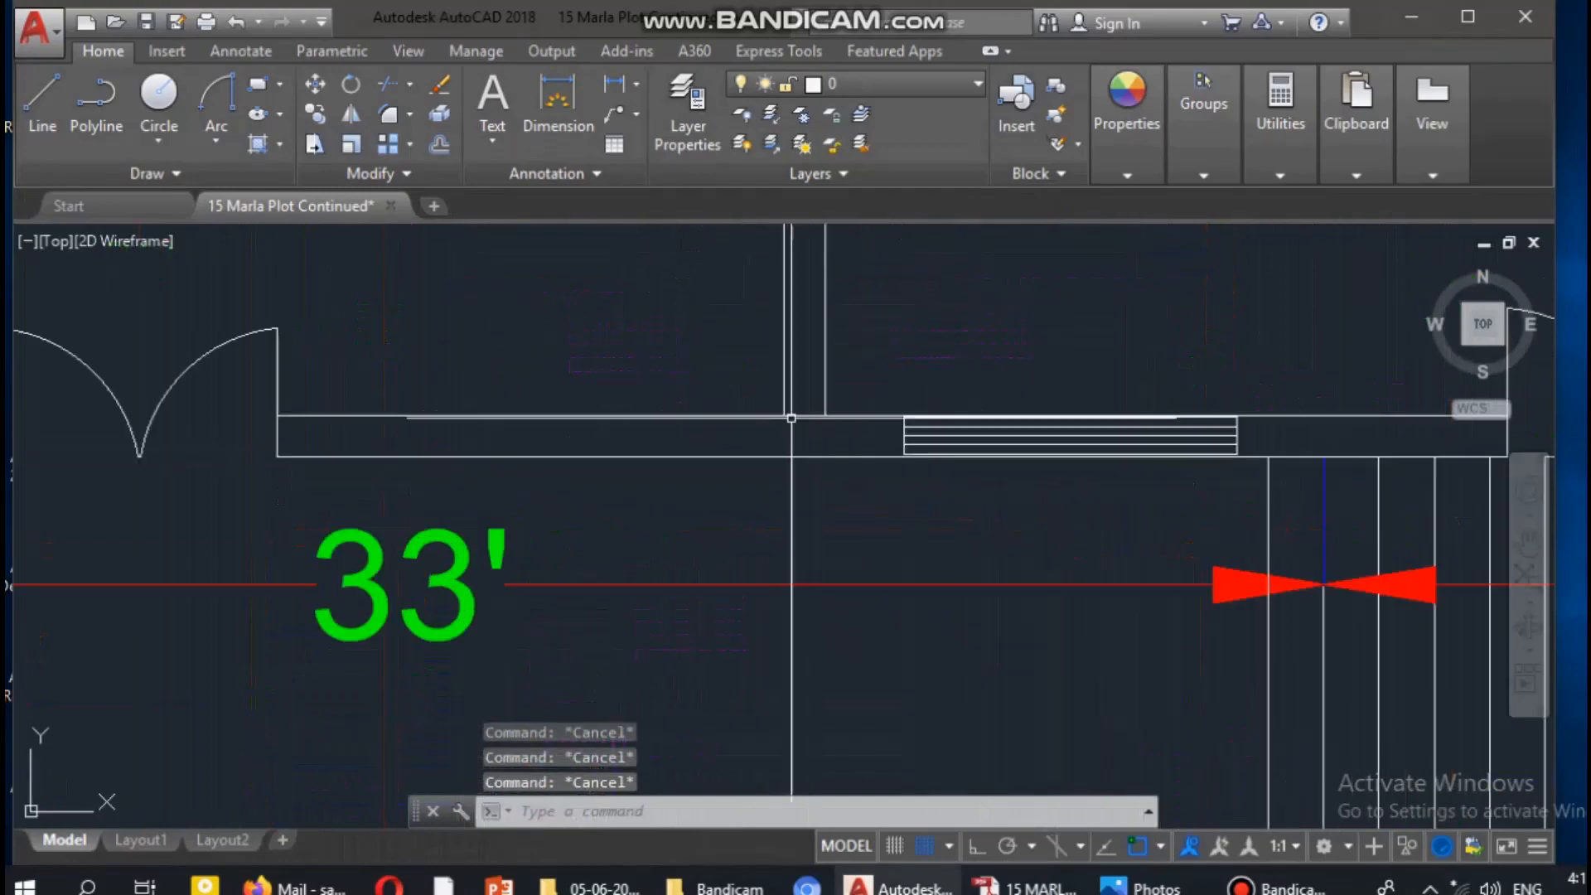
pyautogui.scroll(-4, 817, 450)
pyautogui.scroll(-5, 817, 411)
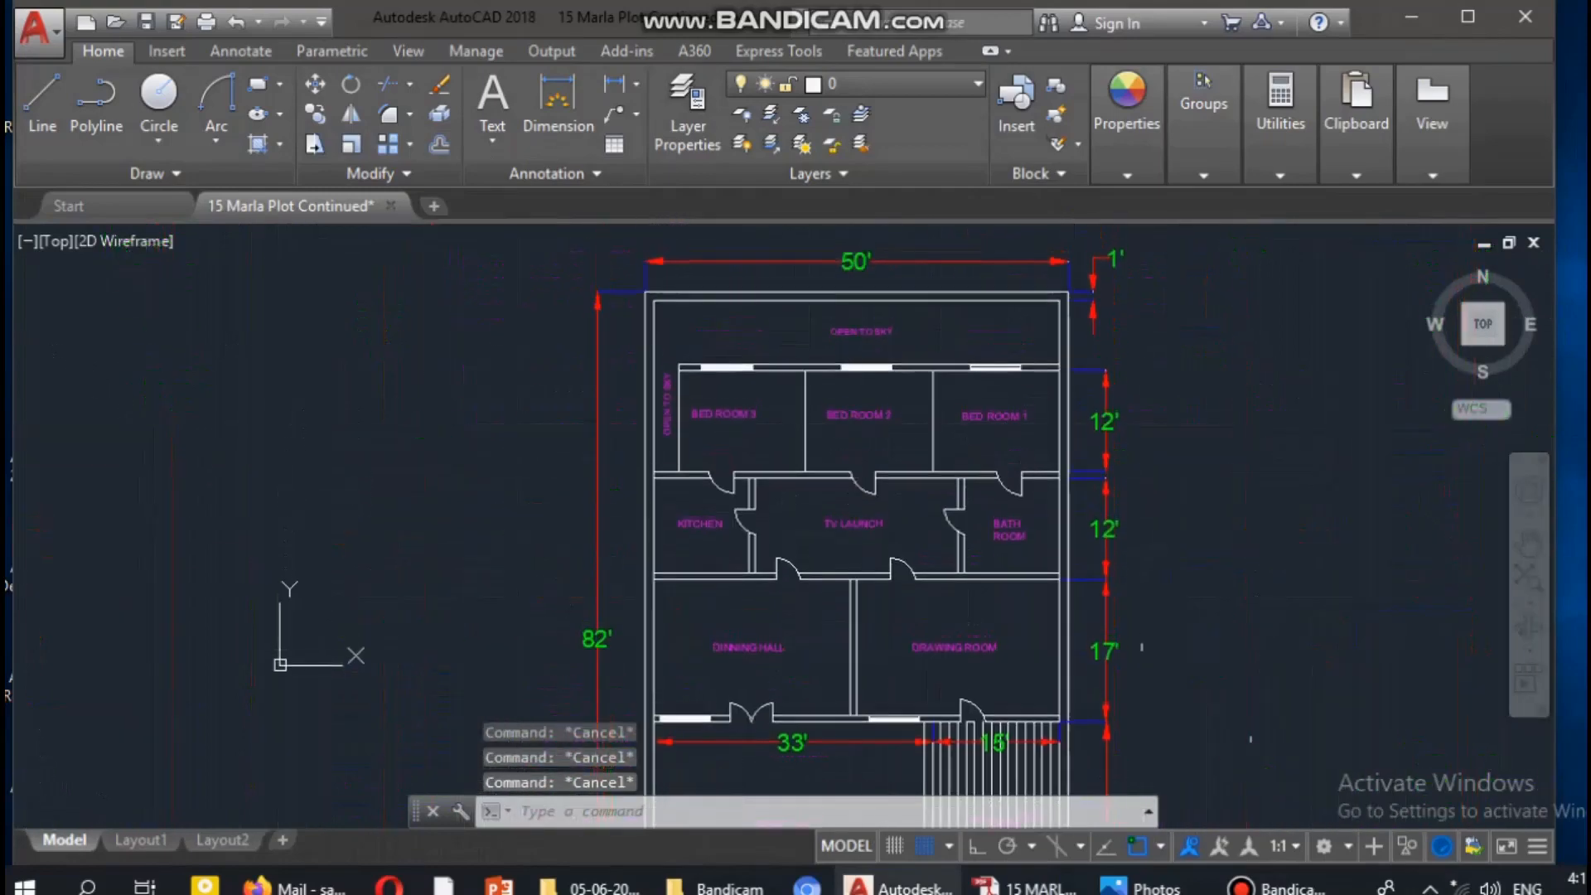
pyautogui.scroll(6, 857, 415)
pyautogui.scroll(-5, 857, 415)
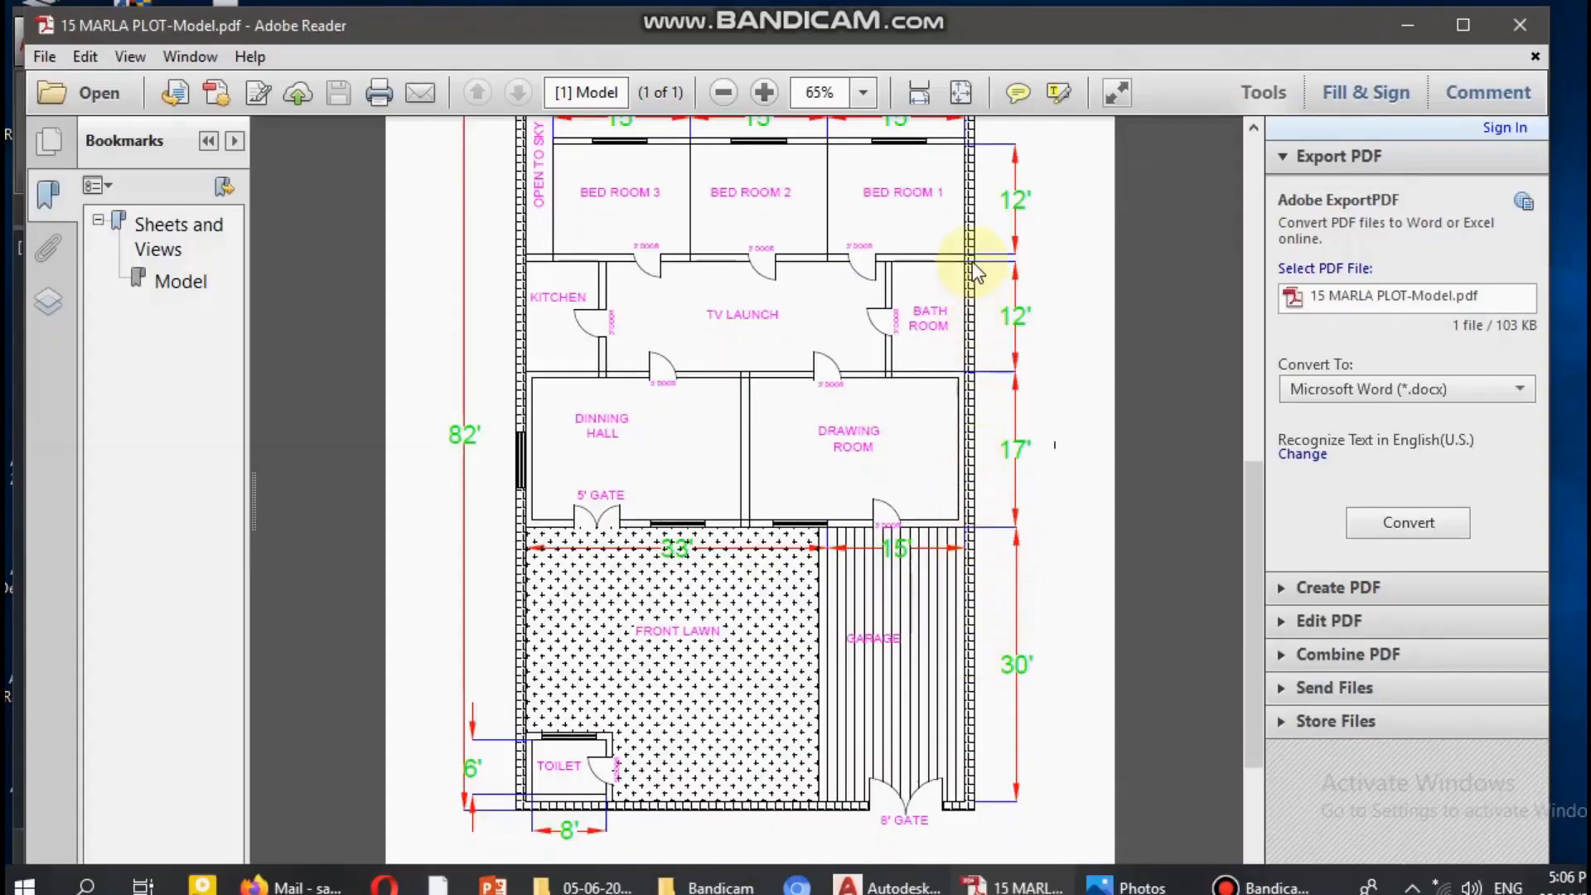
# Review the outer walls, front lawn and garage on the PDF plan, and return to the AutoCAD drawing
pyautogui.scroll(2, 972, 261)
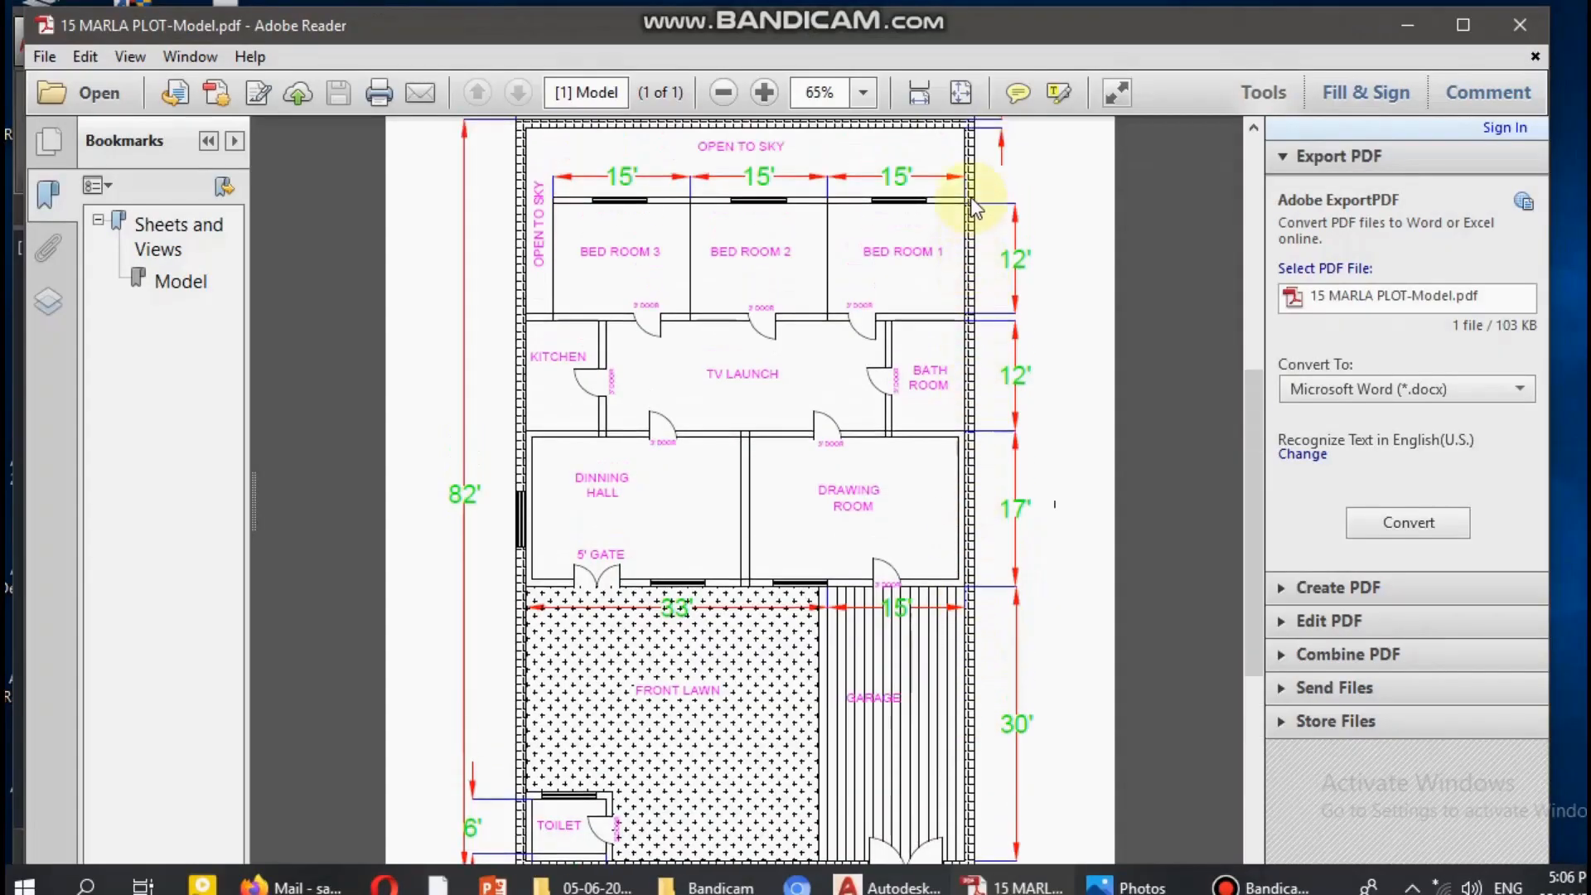
pyautogui.scroll(-3, 550, 451)
pyautogui.scroll(-1, 525, 582)
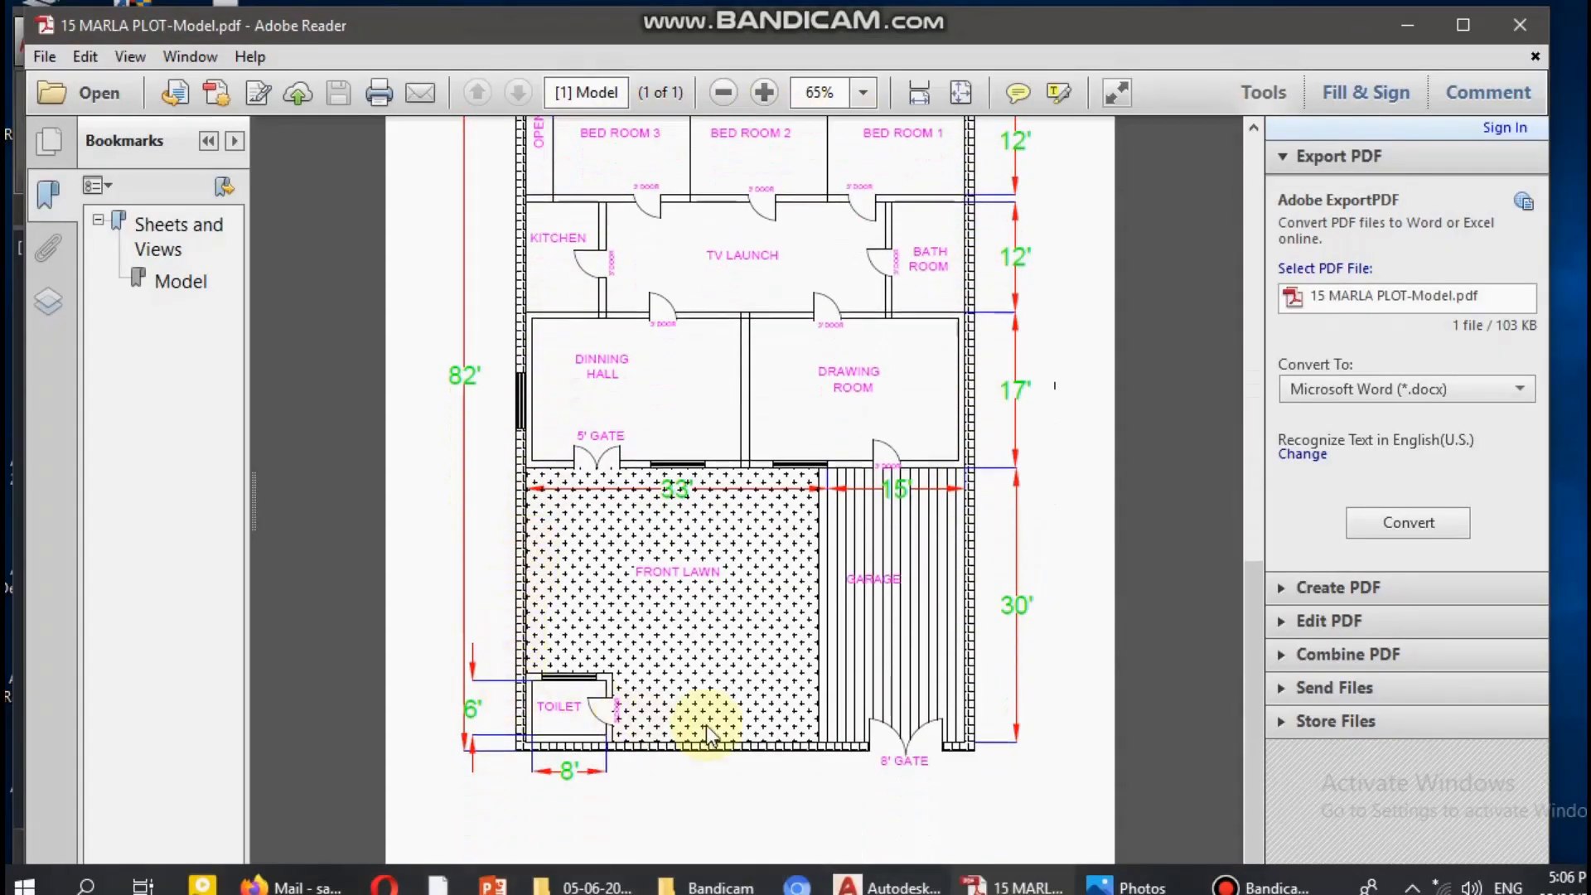
pyautogui.scroll(3, 969, 285)
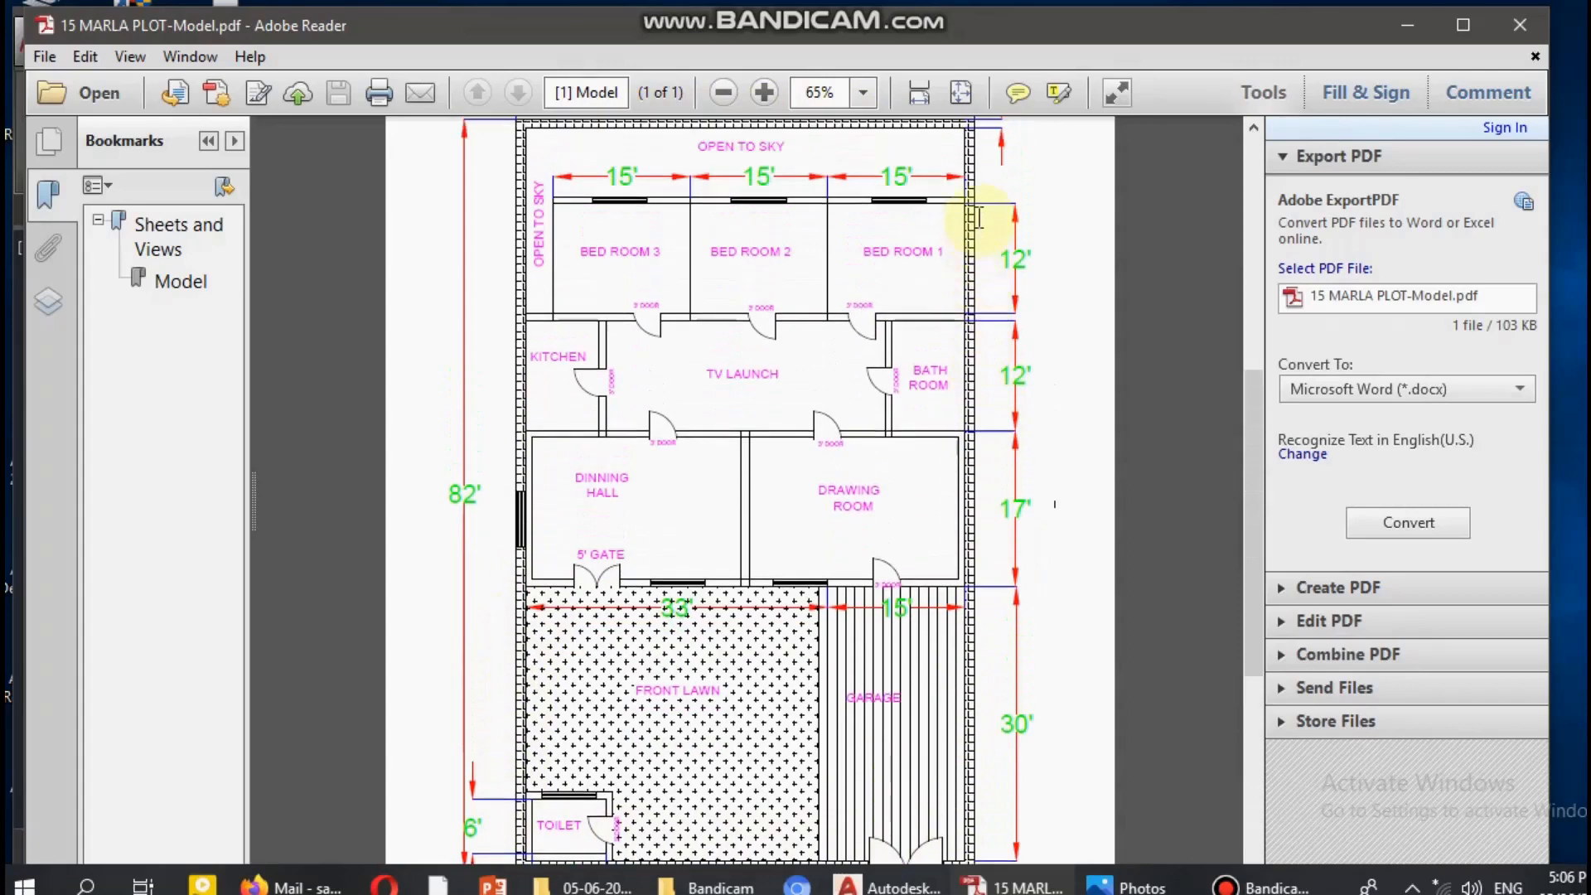
pyautogui.scroll(-3, 963, 232)
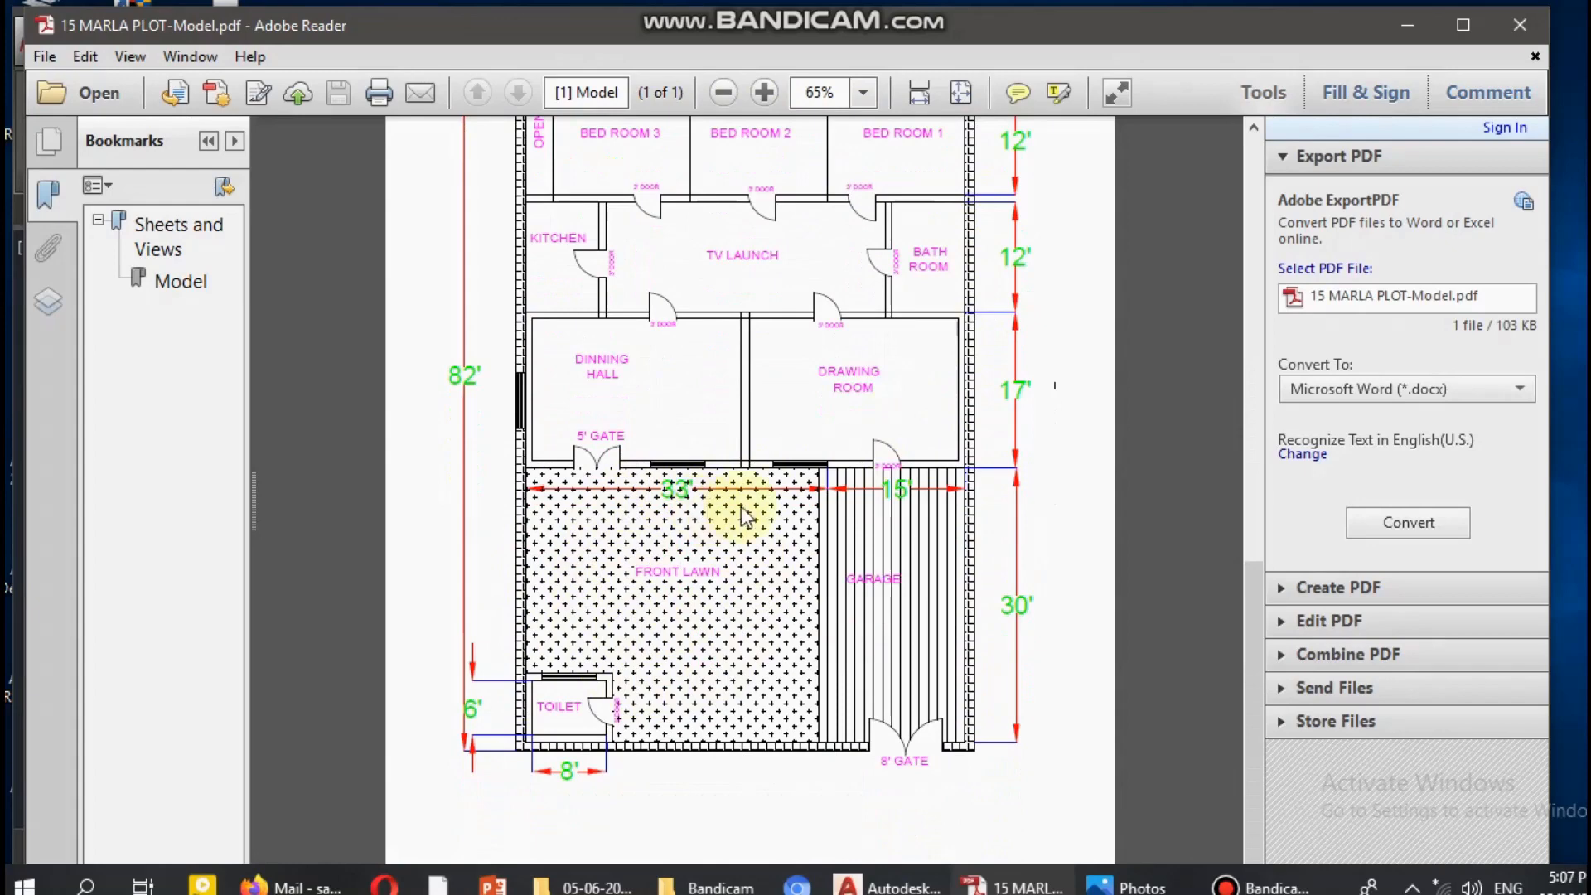
pyautogui.scroll(2, 796, 497)
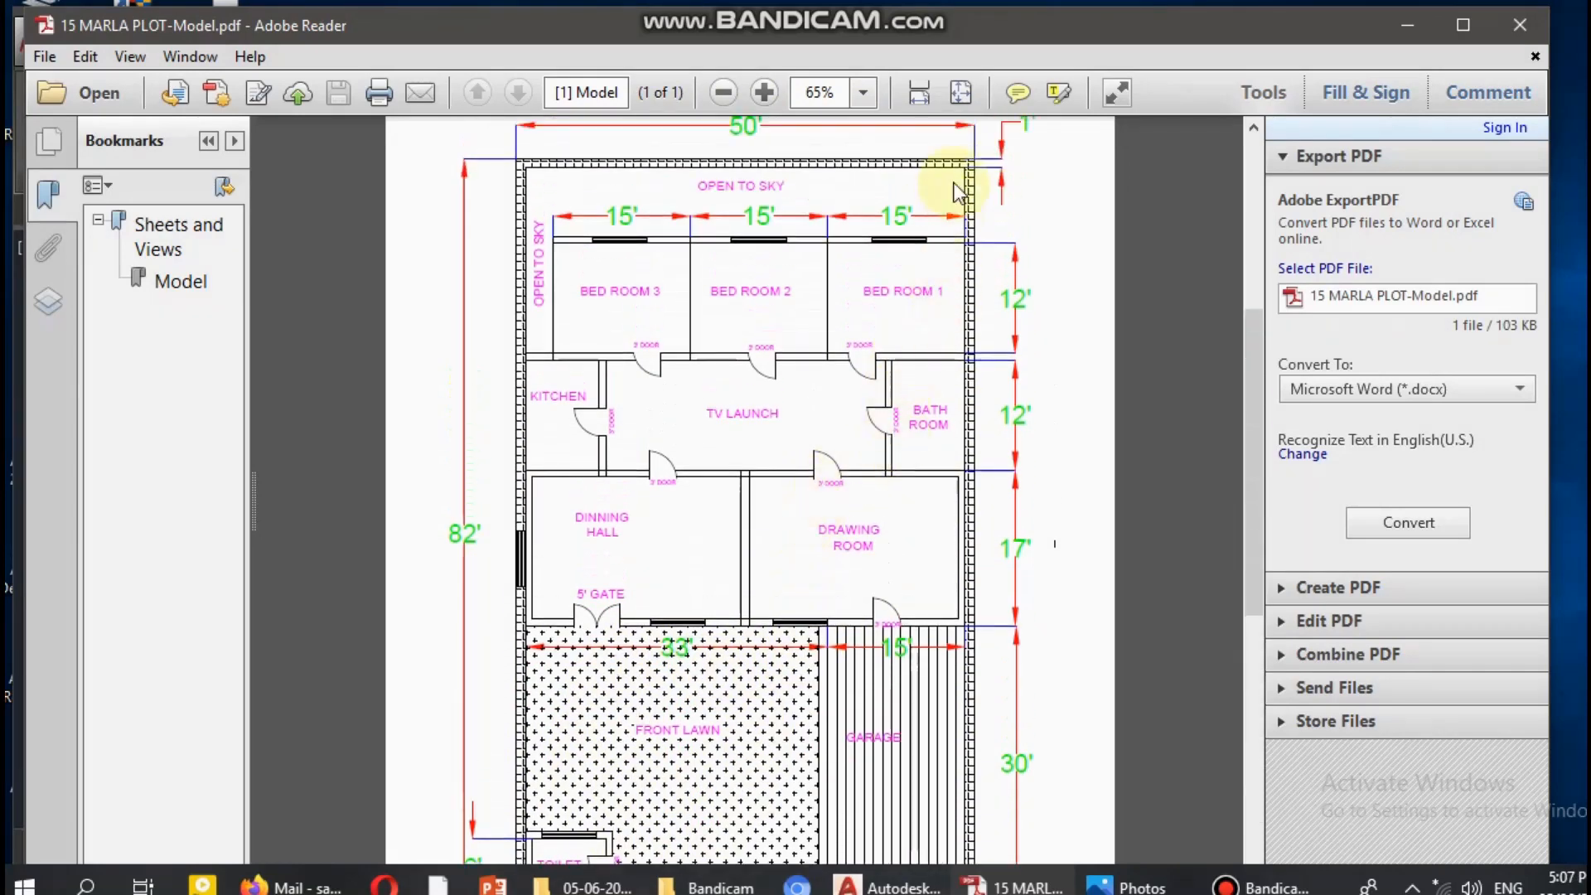
pyautogui.scroll(-1, 870, 437)
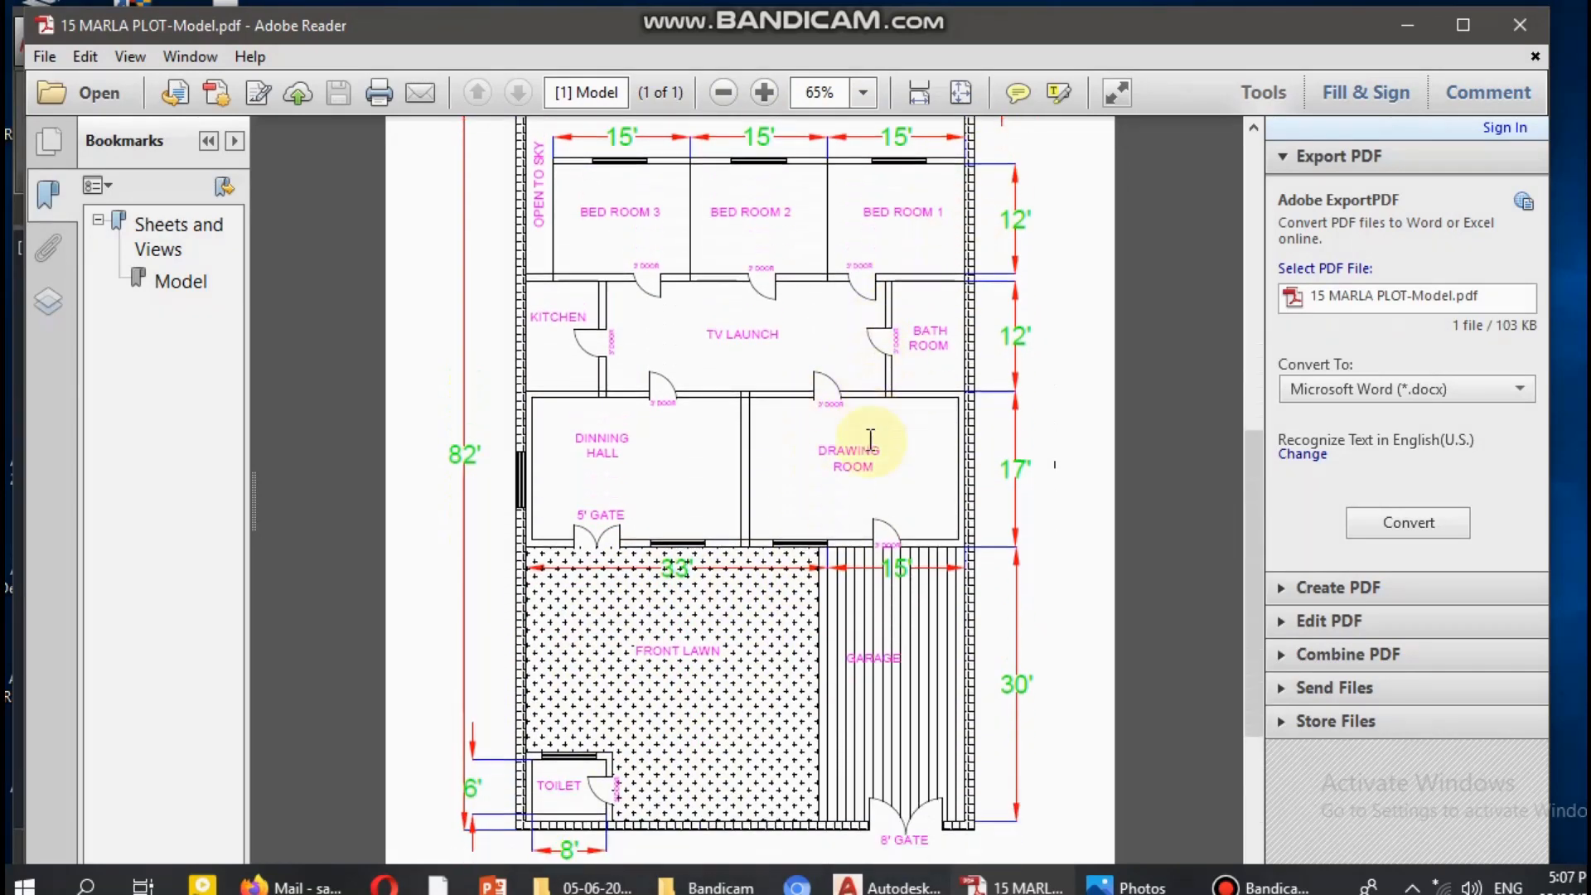
pyautogui.scroll(-1, 870, 439)
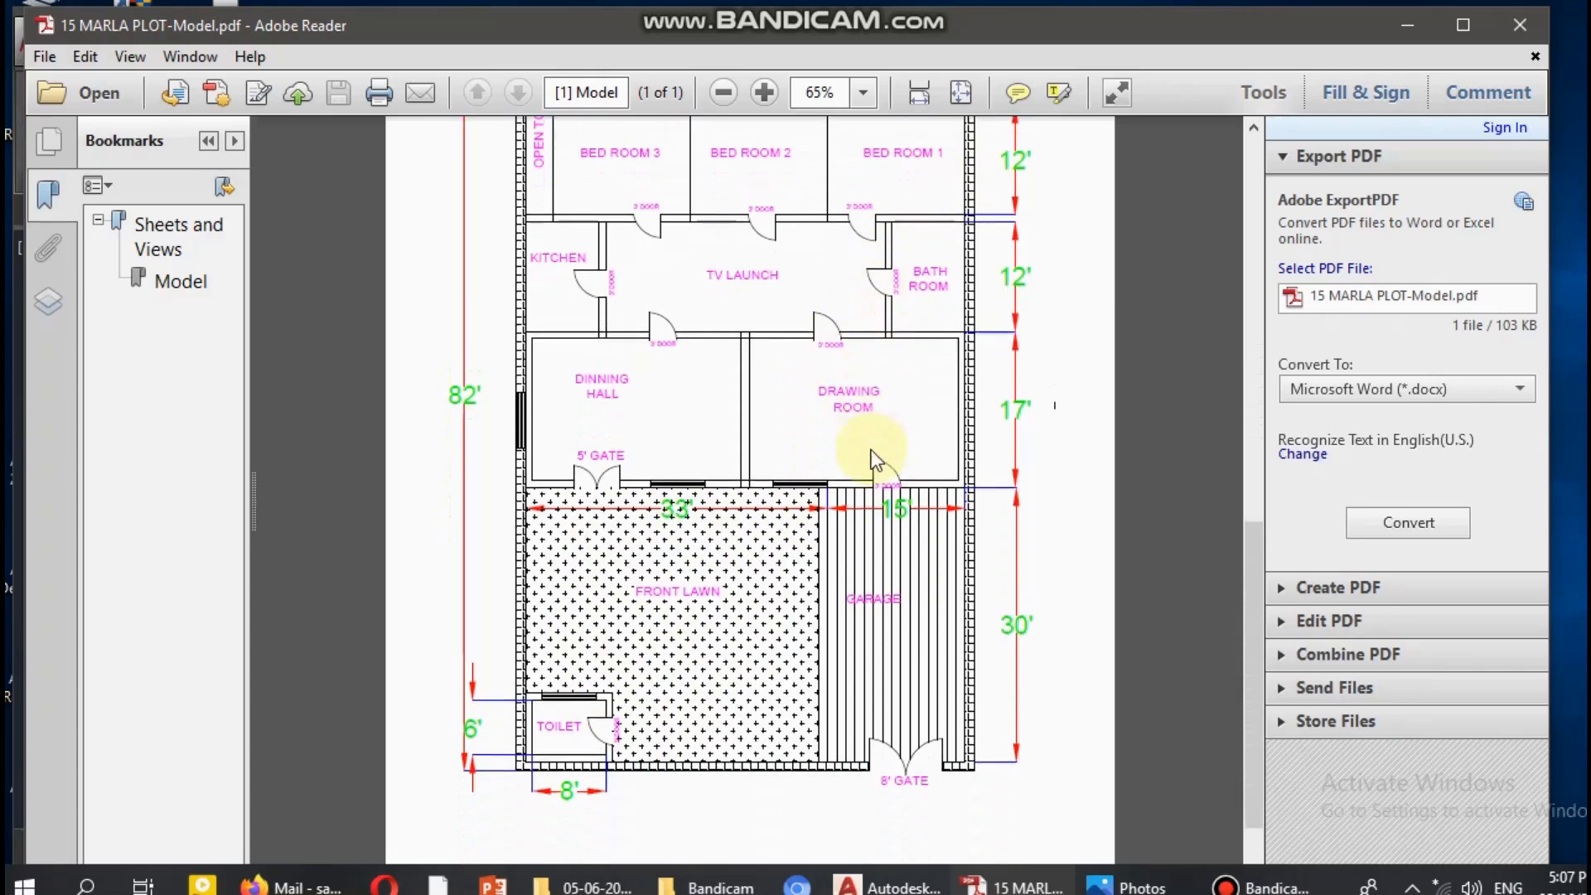
pyautogui.scroll(3, 870, 455)
pyautogui.scroll(-2, 869, 455)
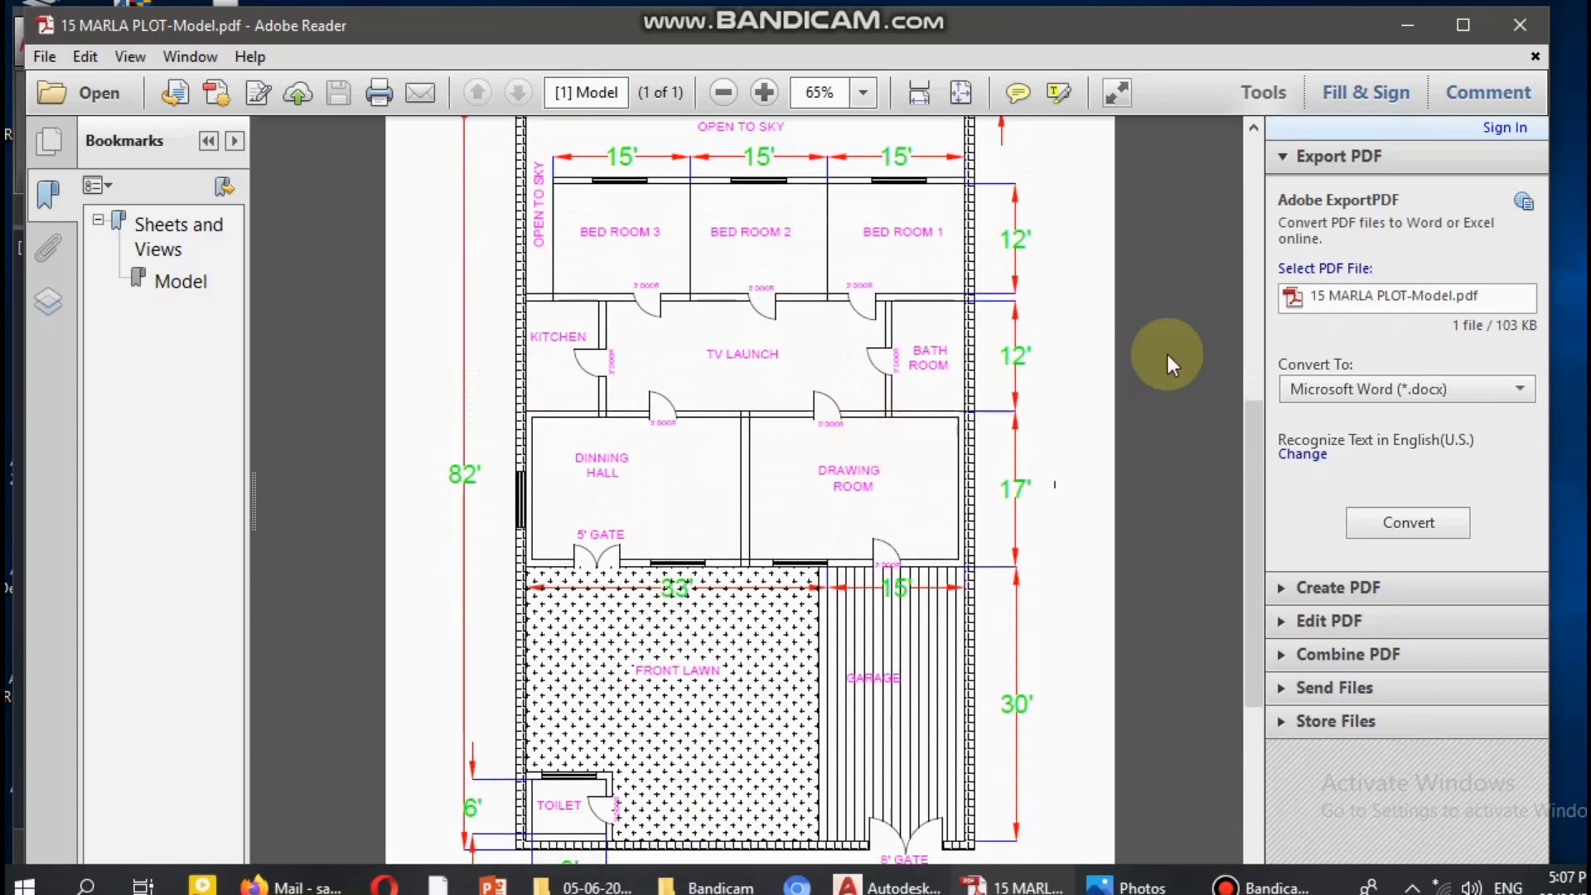
pyautogui.click(1406, 27)
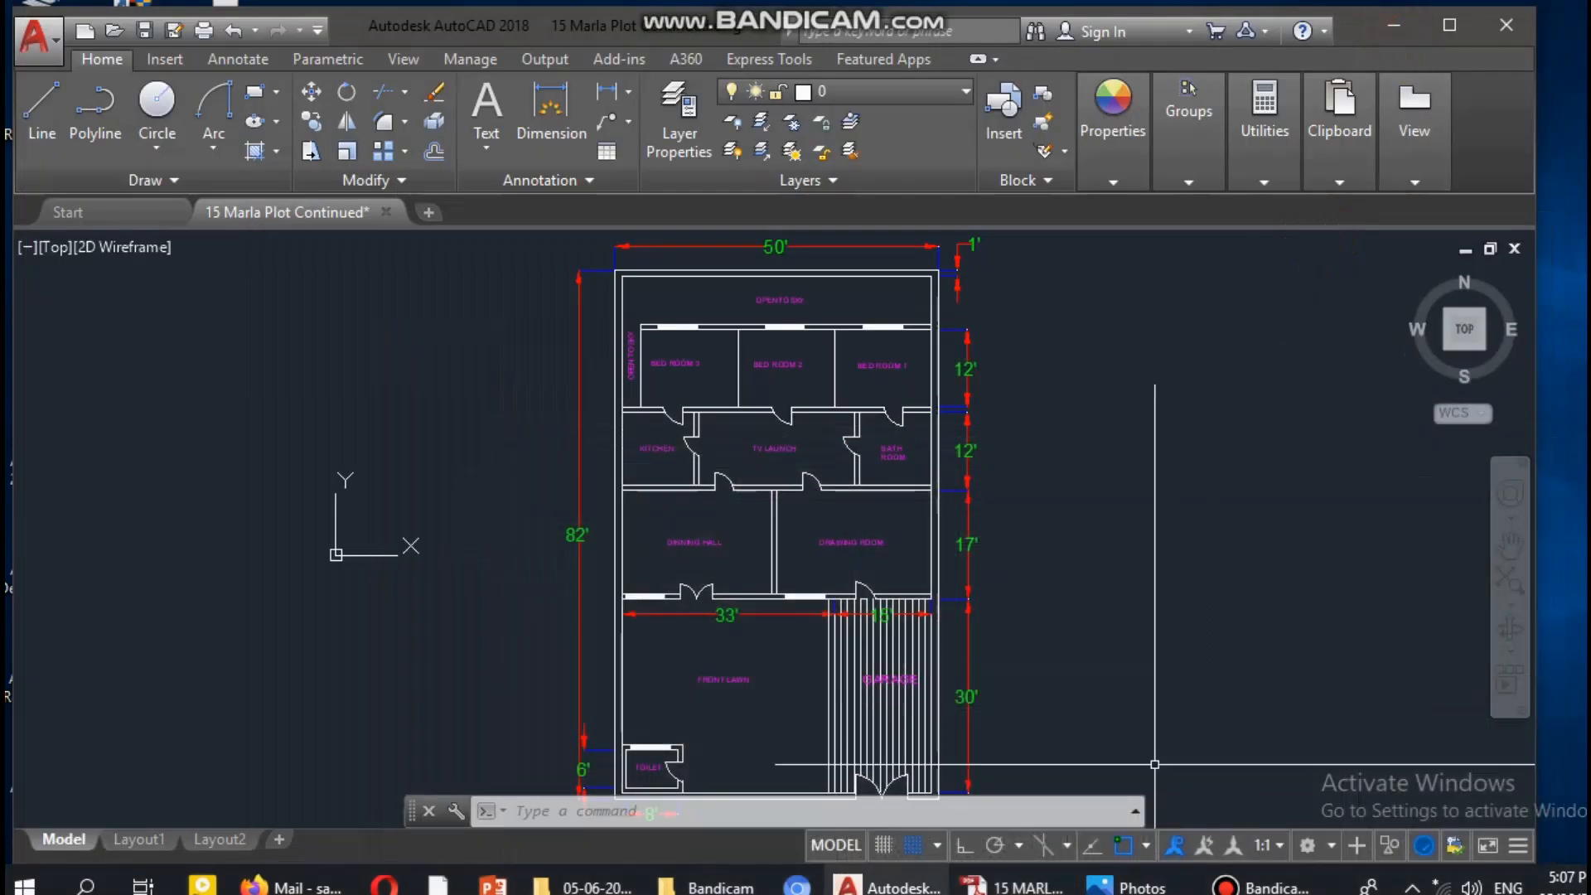
# Check the Hatch entry in the lecture notes image in Photos, and return to the front lawn of the AutoCAD drawing
pyautogui.click(1134, 885)
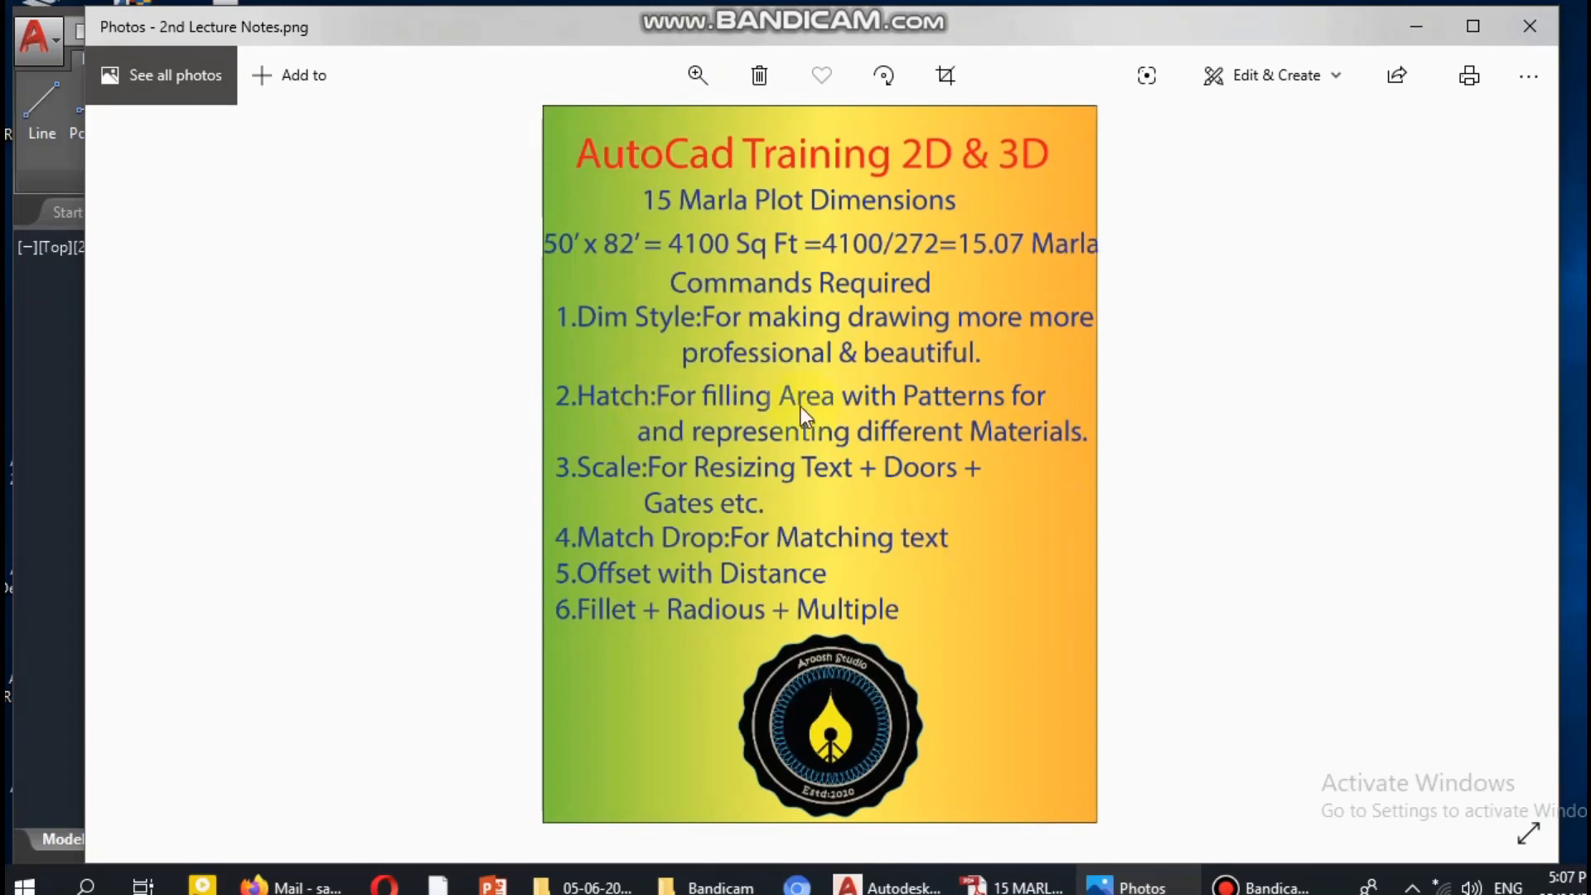
pyautogui.click(1432, 31)
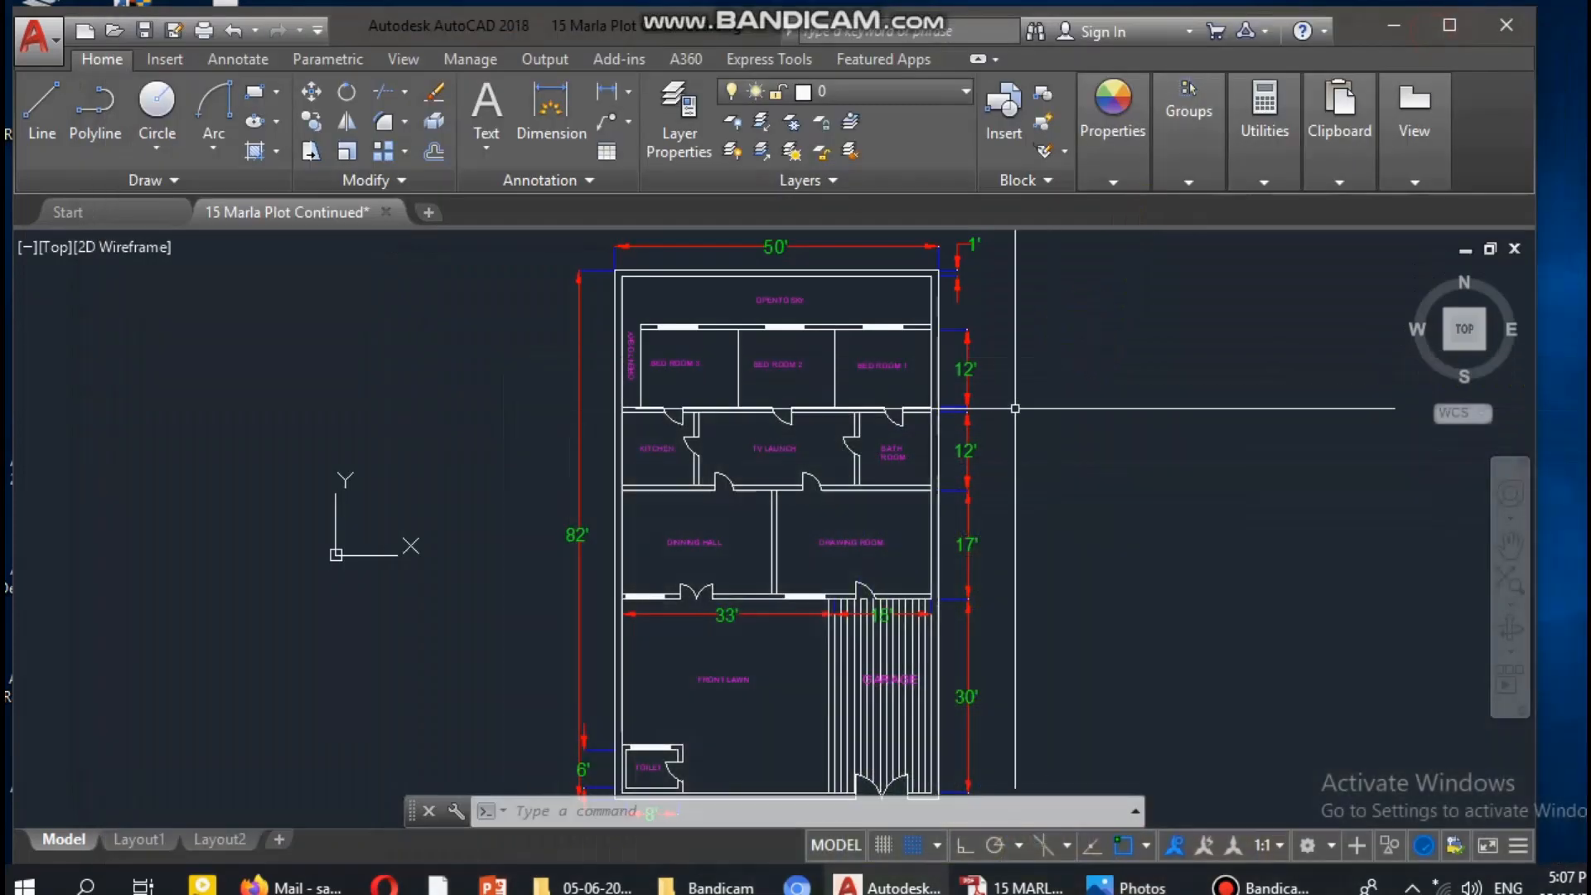
pyautogui.scroll(5, 832, 478)
pyautogui.scroll(-3, 796, 456)
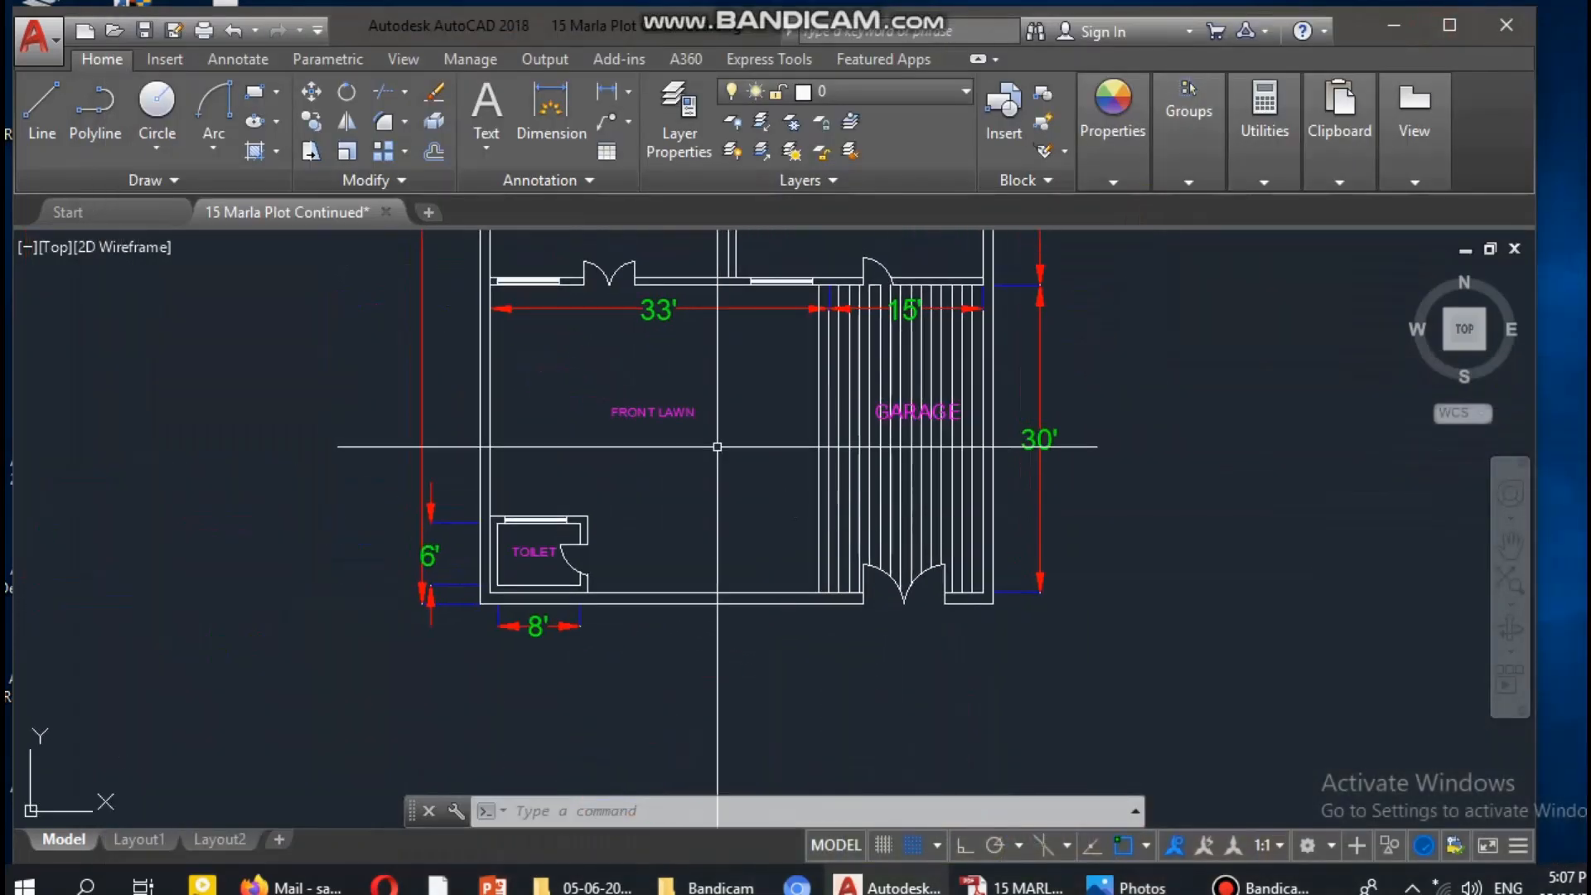
pyautogui.scroll(1, 733, 448)
pyautogui.moveTo(754, 499); pyautogui.dragTo(642, 490, button='middle')
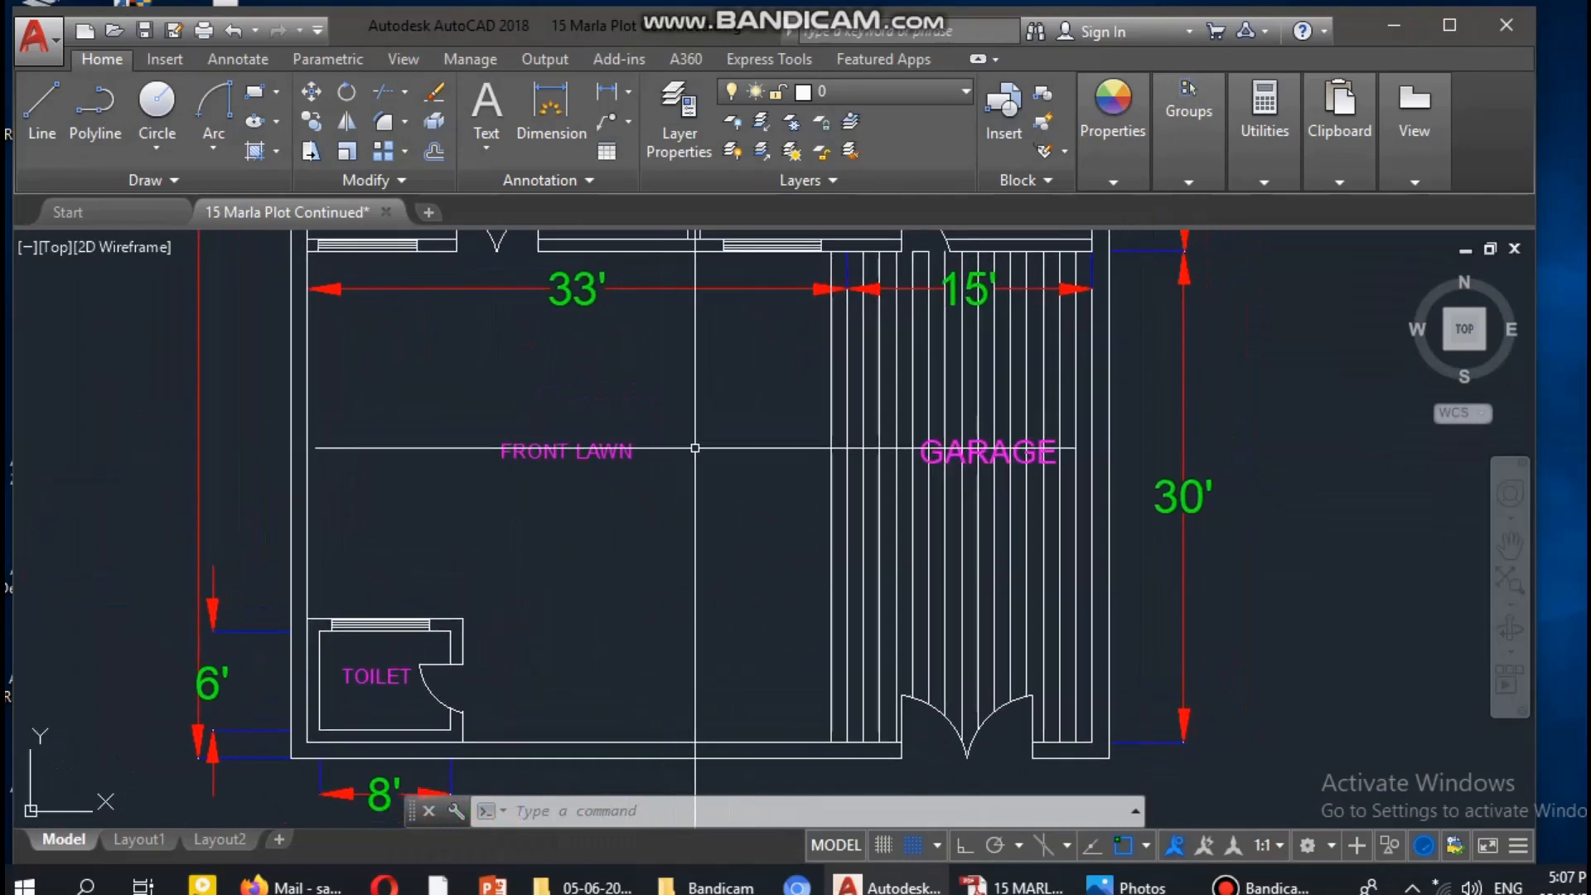
# Hatch the plot's outer boundary wall with the ANGLE pattern, picking an internal point in the wall beside the garage gate
pyautogui.press('Escape')
pyautogui.press('Escape')
pyautogui.press('Escape')
pyautogui.write('h')
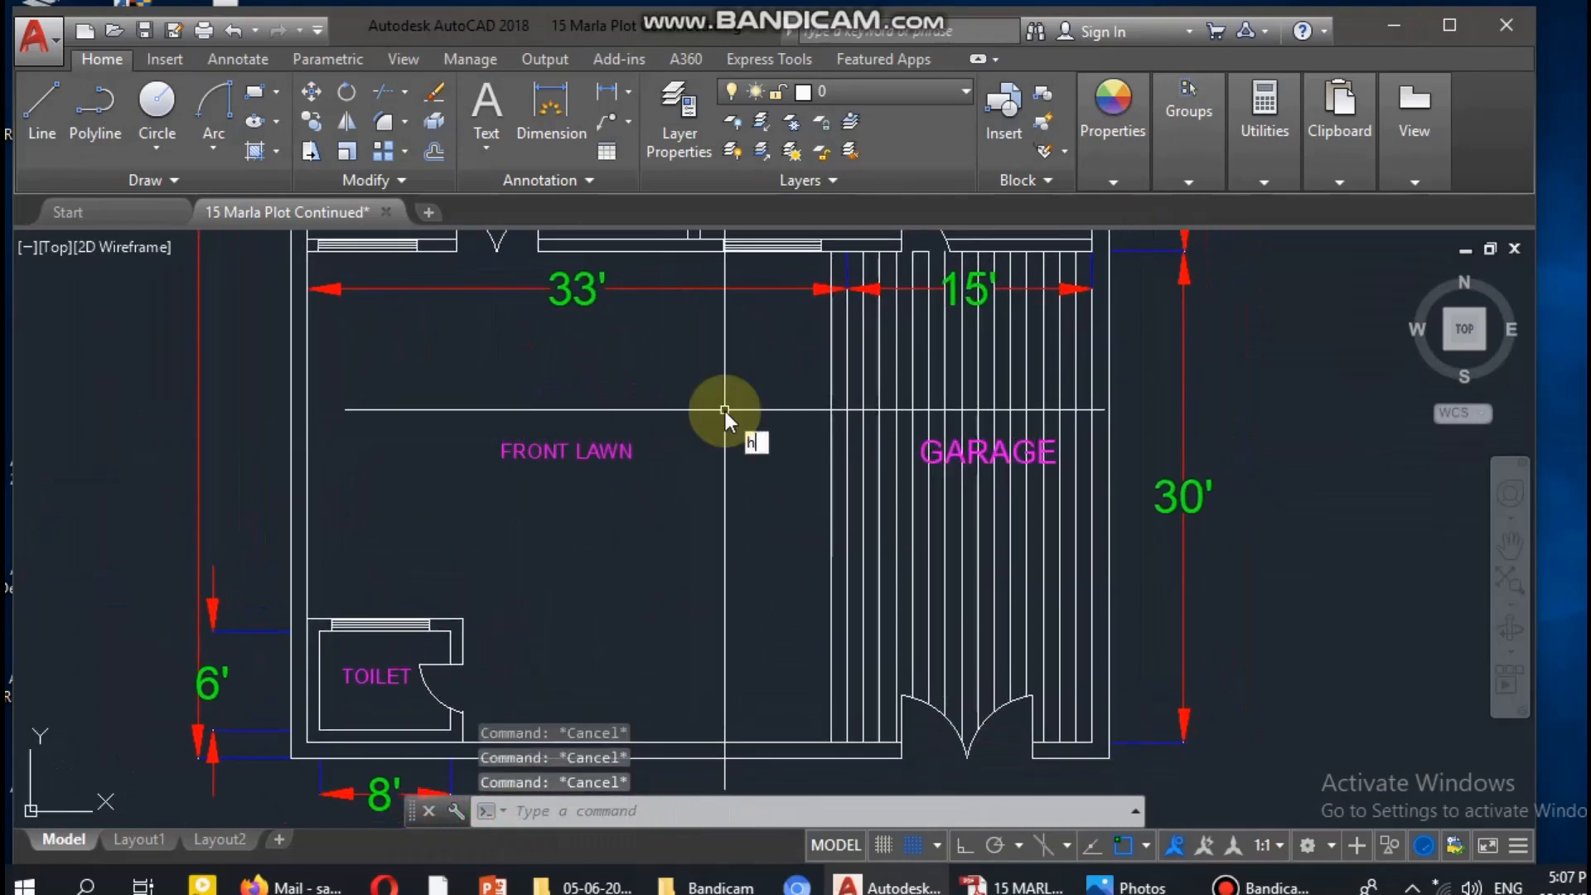
pyautogui.write('at')
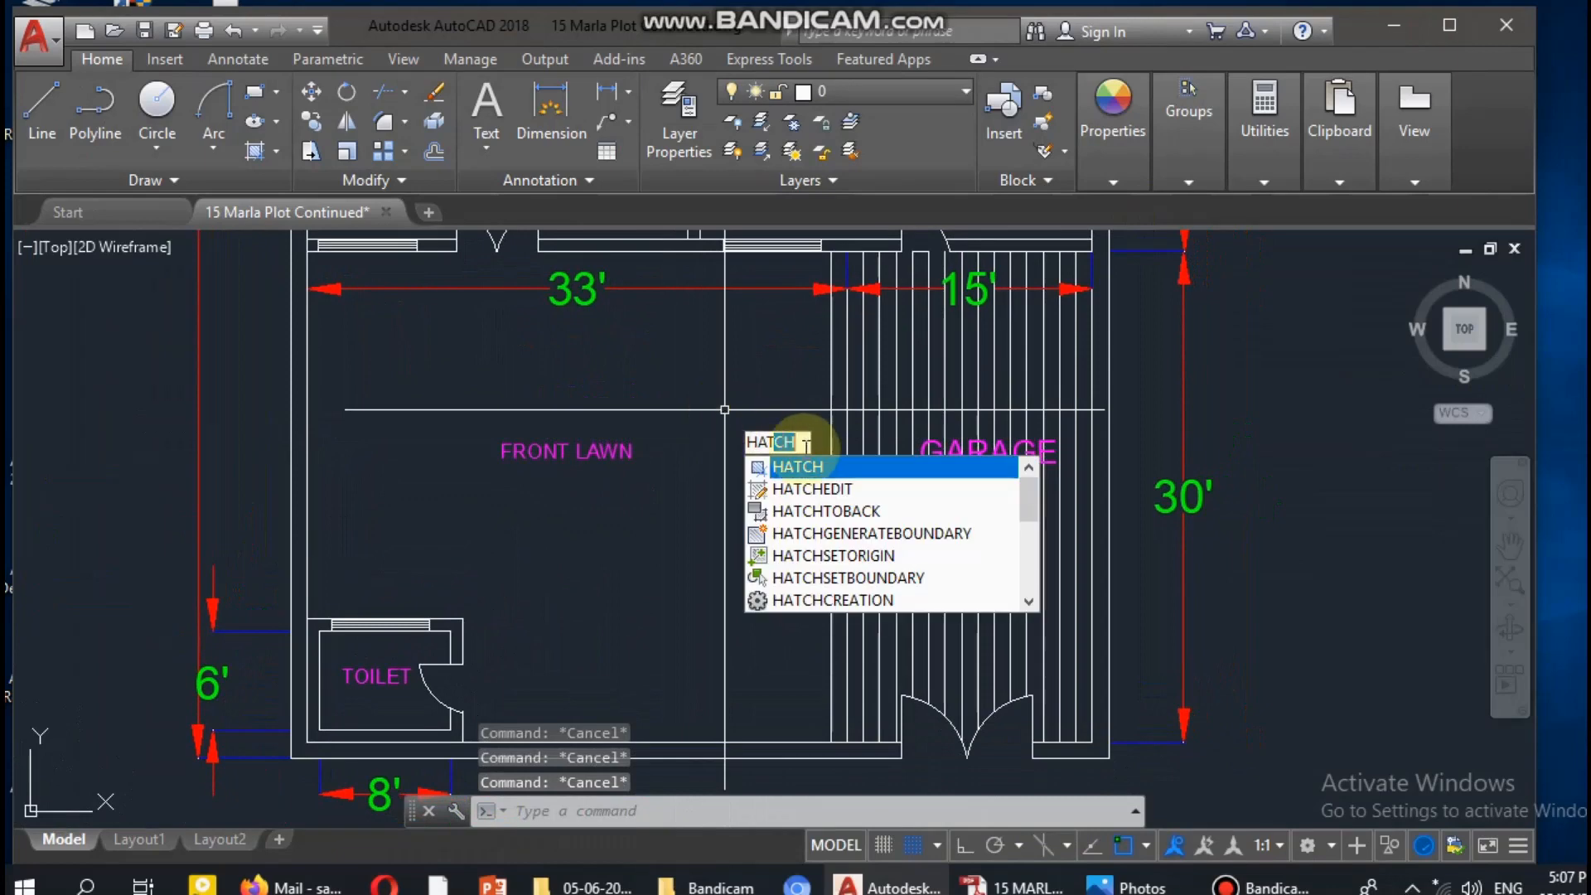
pyautogui.press('Return')
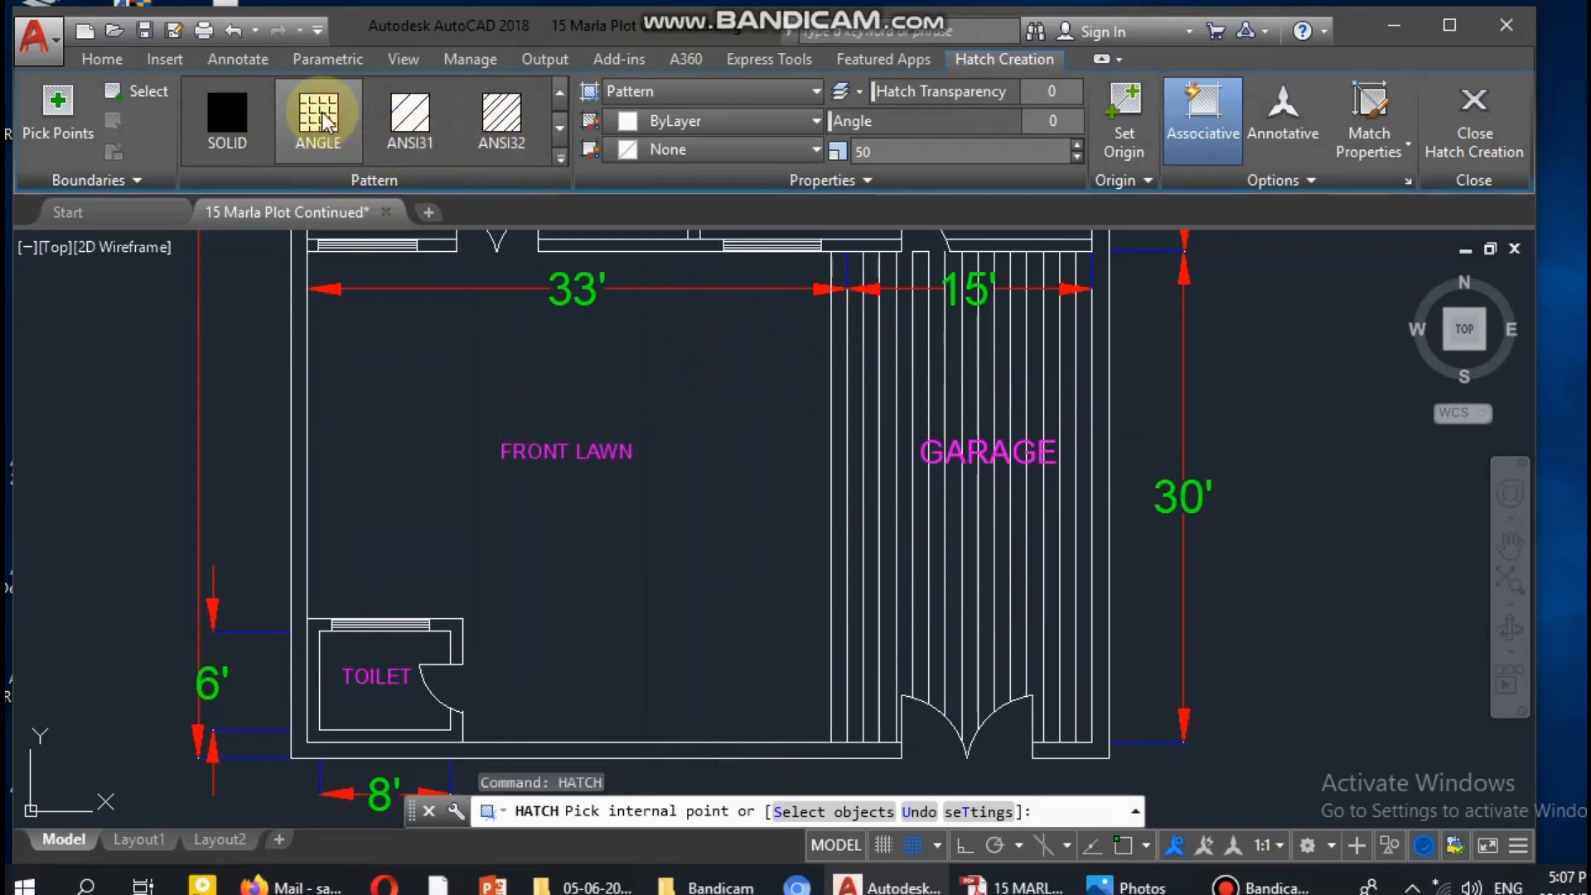
pyautogui.scroll(6, 881, 540)
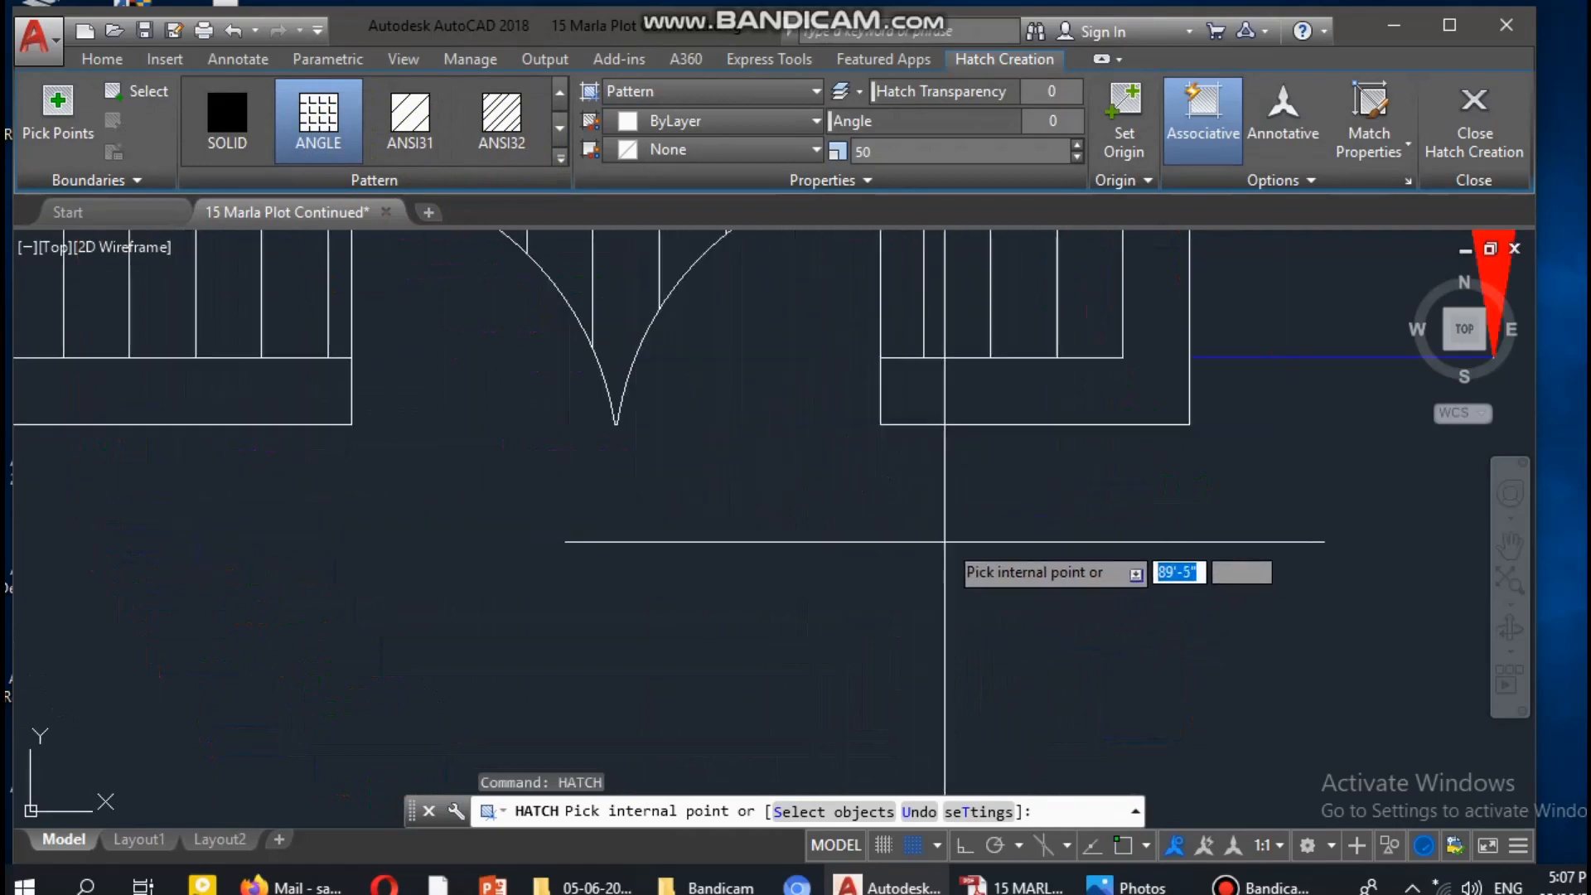
pyautogui.moveTo(1009, 414); pyautogui.dragTo(866, 532, button='middle')
pyautogui.click(925, 502)
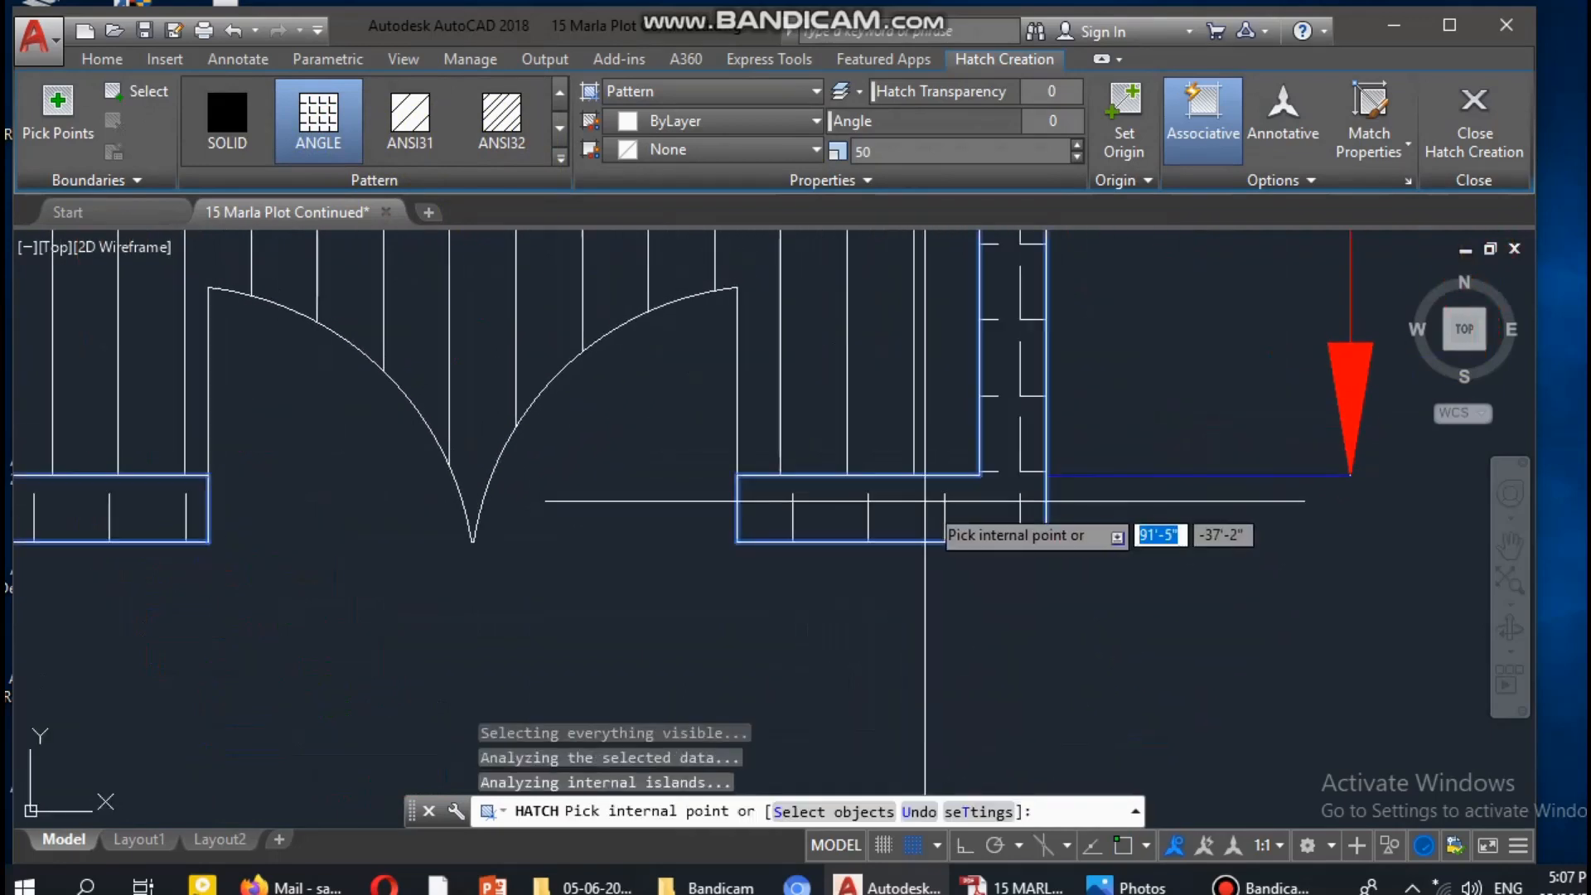
# Examine the hatch preview along the outer walls, from the garage gate to the rear open-to-sky area
pyautogui.scroll(-5, 947, 543)
pyautogui.scroll(-5, 987, 539)
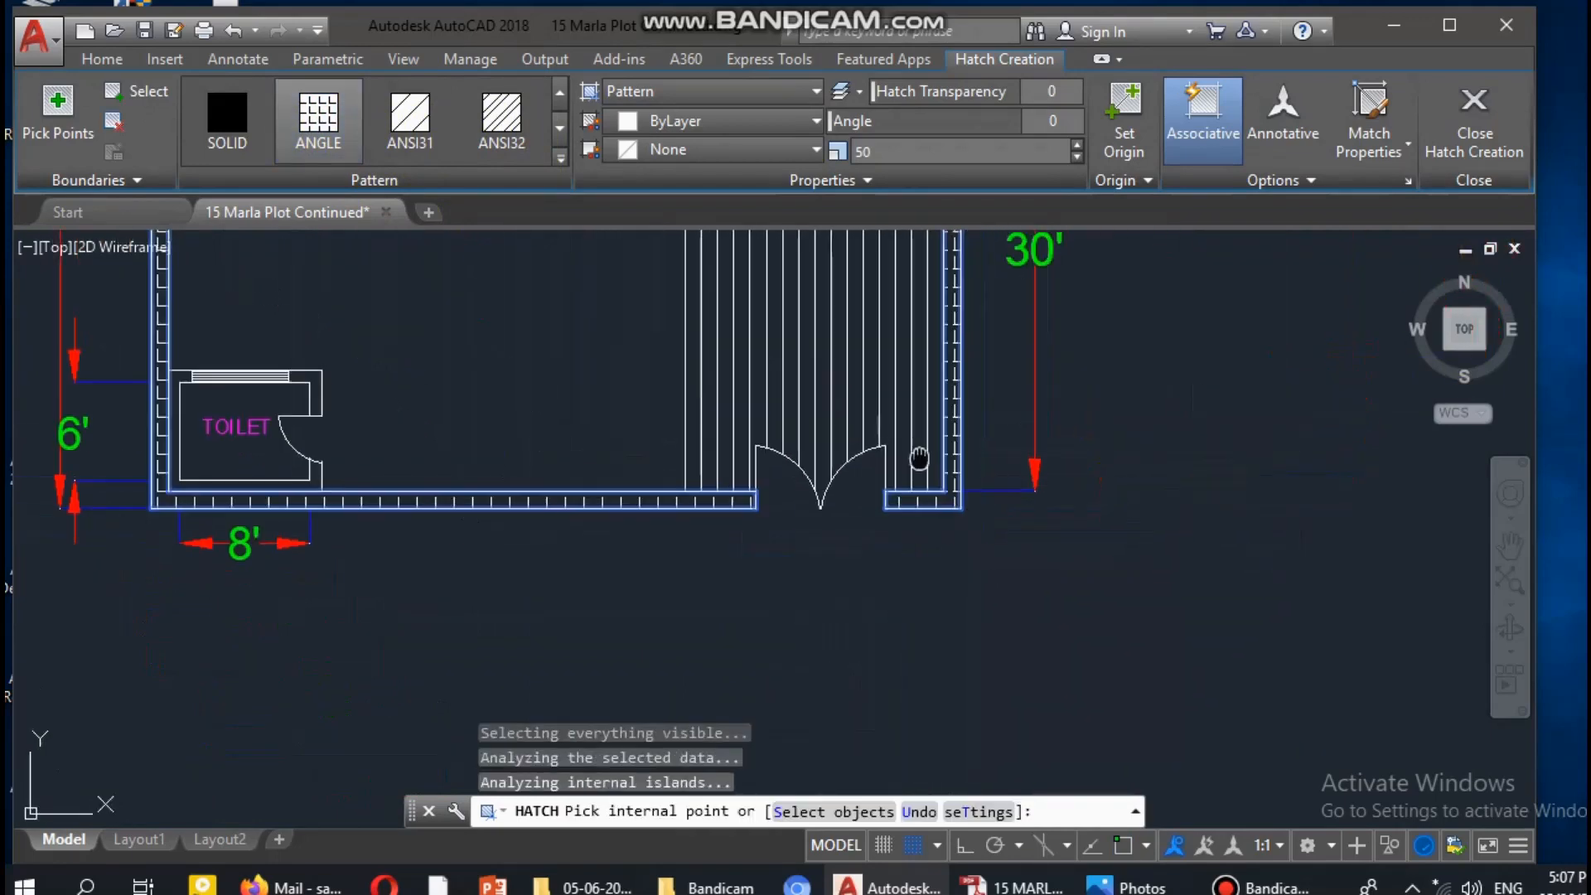
pyautogui.moveTo(826, 341); pyautogui.dragTo(807, 565, button='middle')
pyautogui.moveTo(914, 406); pyautogui.dragTo(919, 640, button='middle')
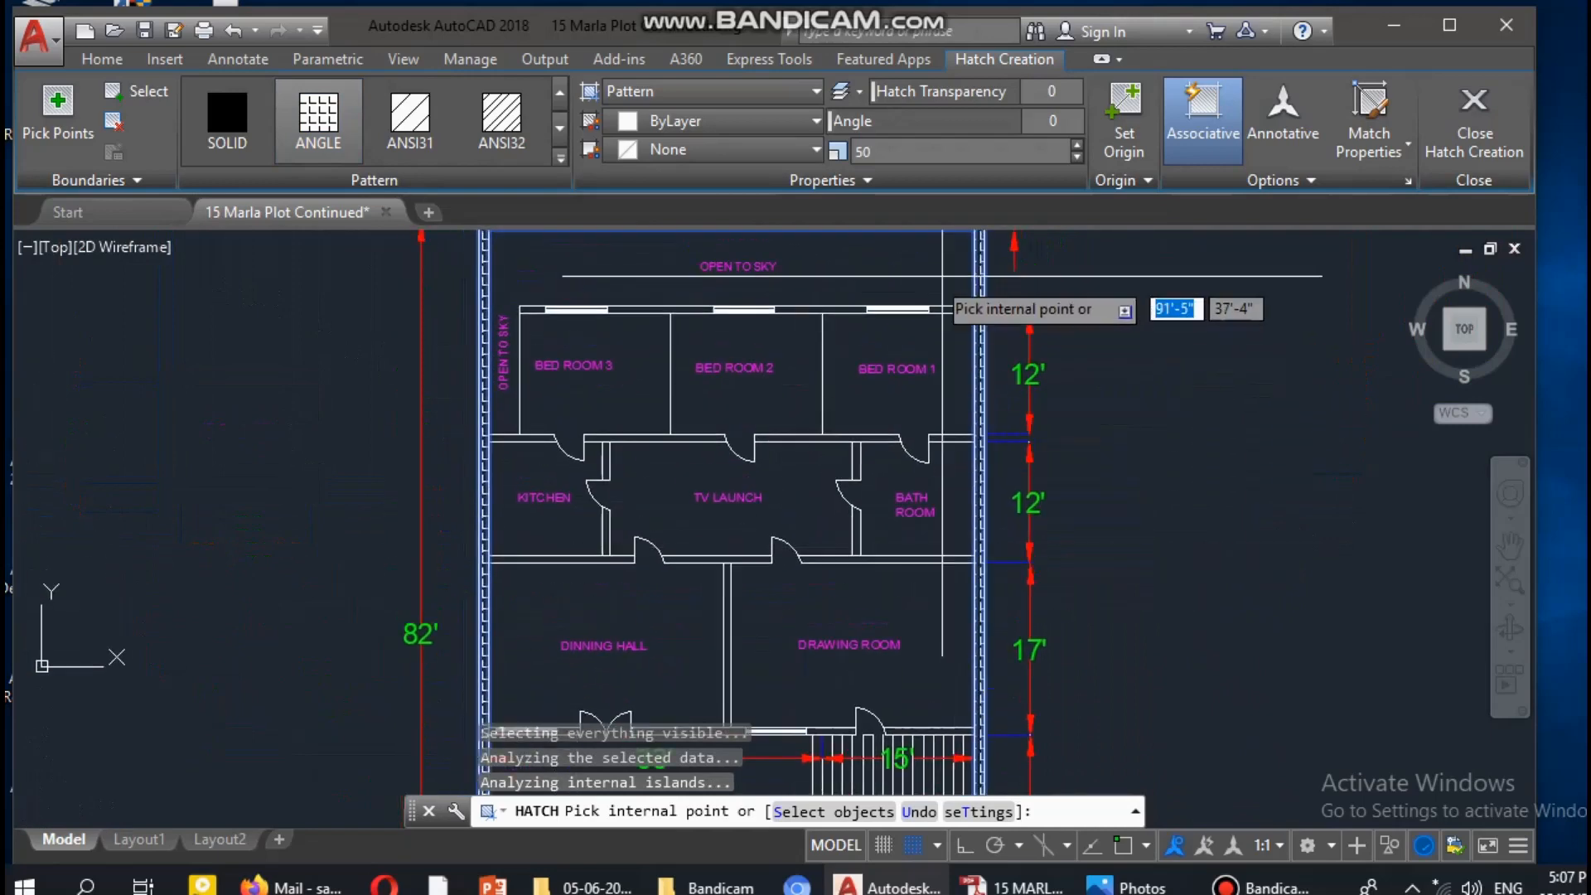
pyautogui.moveTo(938, 305); pyautogui.dragTo(930, 430, button='middle')
pyautogui.moveTo(608, 637); pyautogui.dragTo(527, 288, button='middle')
pyautogui.moveTo(755, 512); pyautogui.dragTo(804, 292, button='middle')
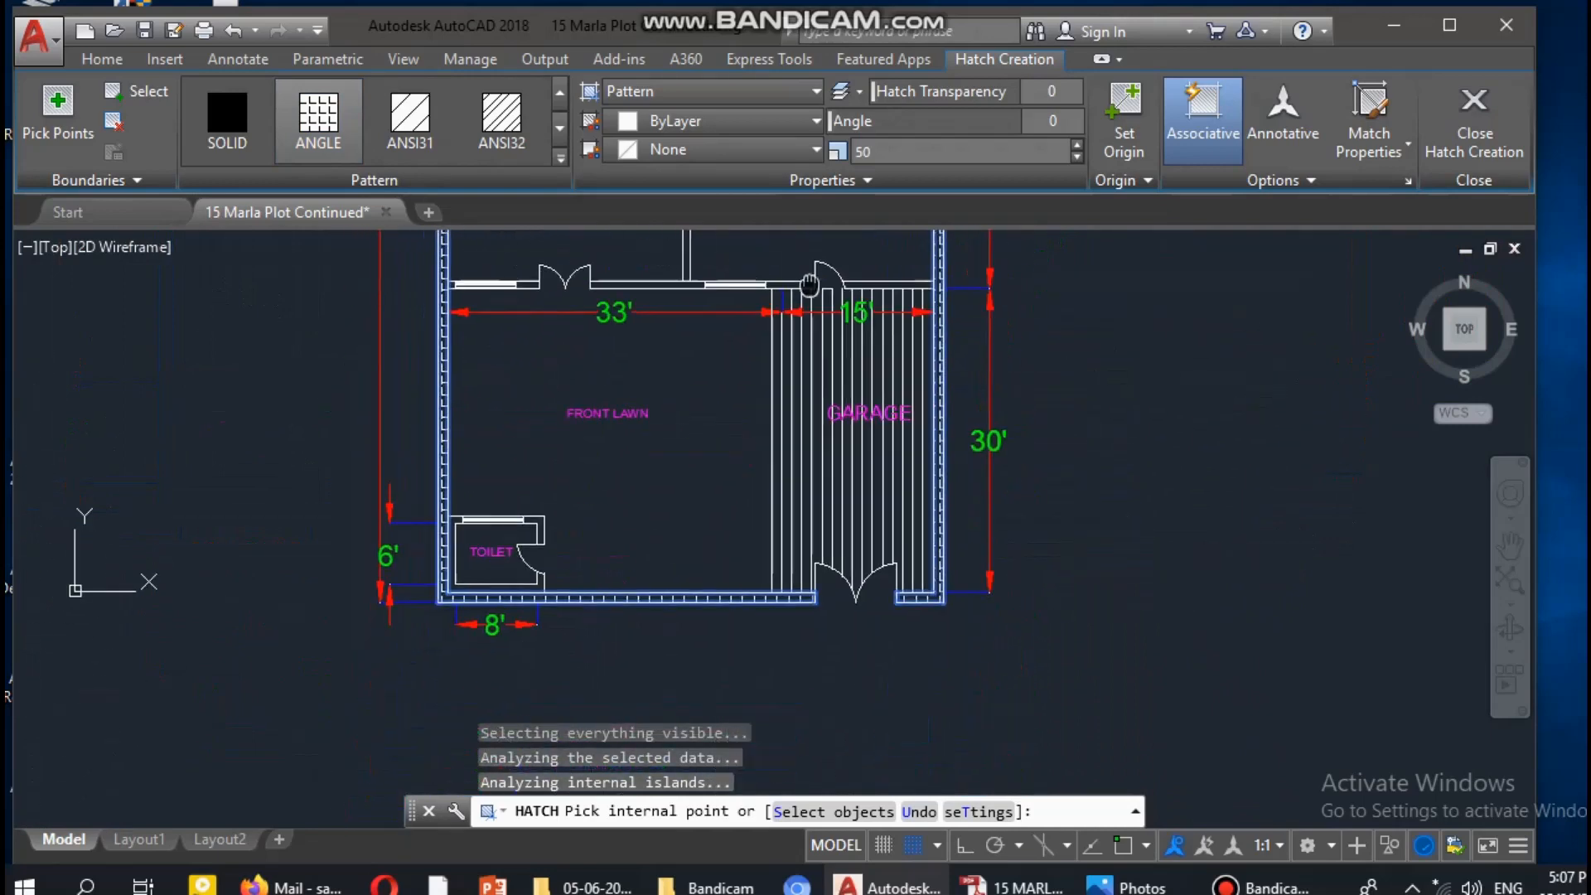
pyautogui.moveTo(706, 487); pyautogui.dragTo(722, 415, button='middle')
pyautogui.scroll(3, 837, 531)
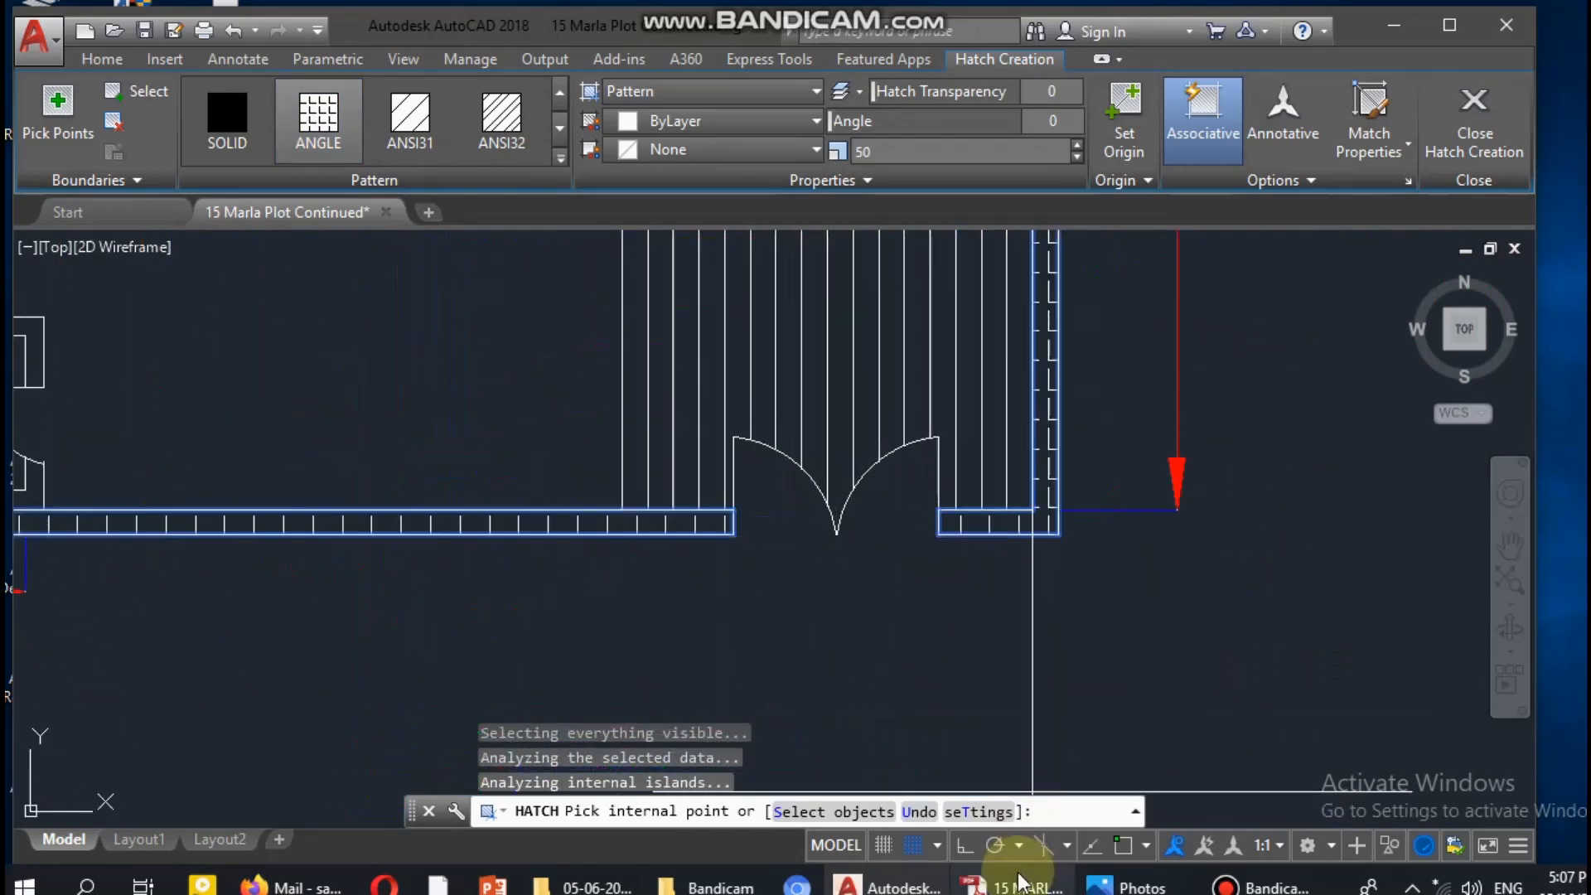
# Compare the outer wall hatch with the PDF plan in Adobe Reader, and return to the AutoCAD drawing
pyautogui.click(1021, 885)
pyautogui.scroll(-2, 979, 385)
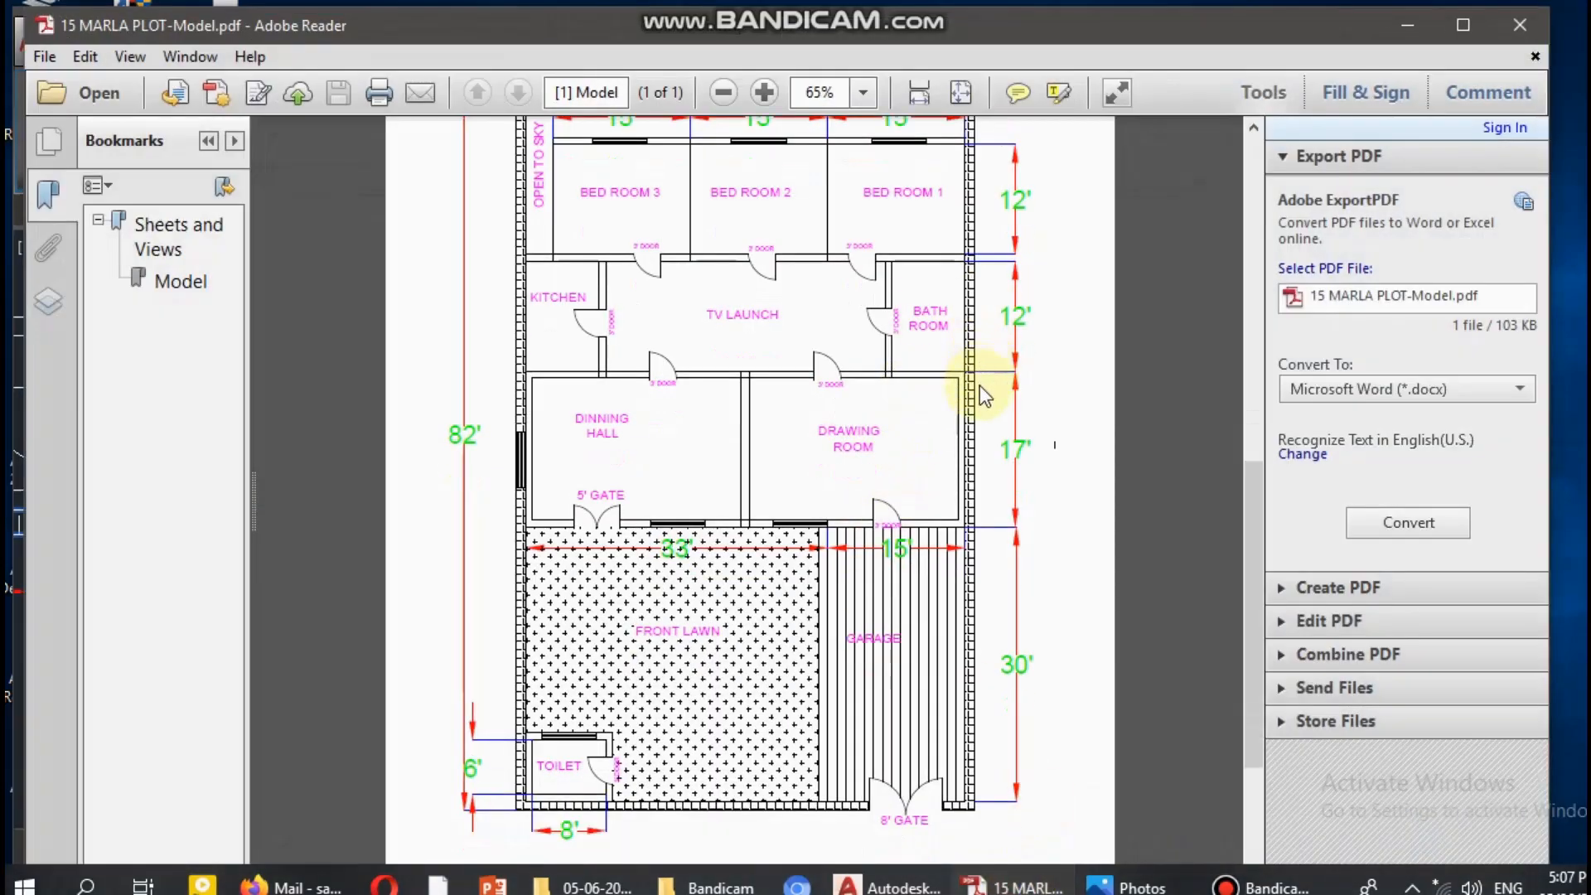
pyautogui.click(1400, 26)
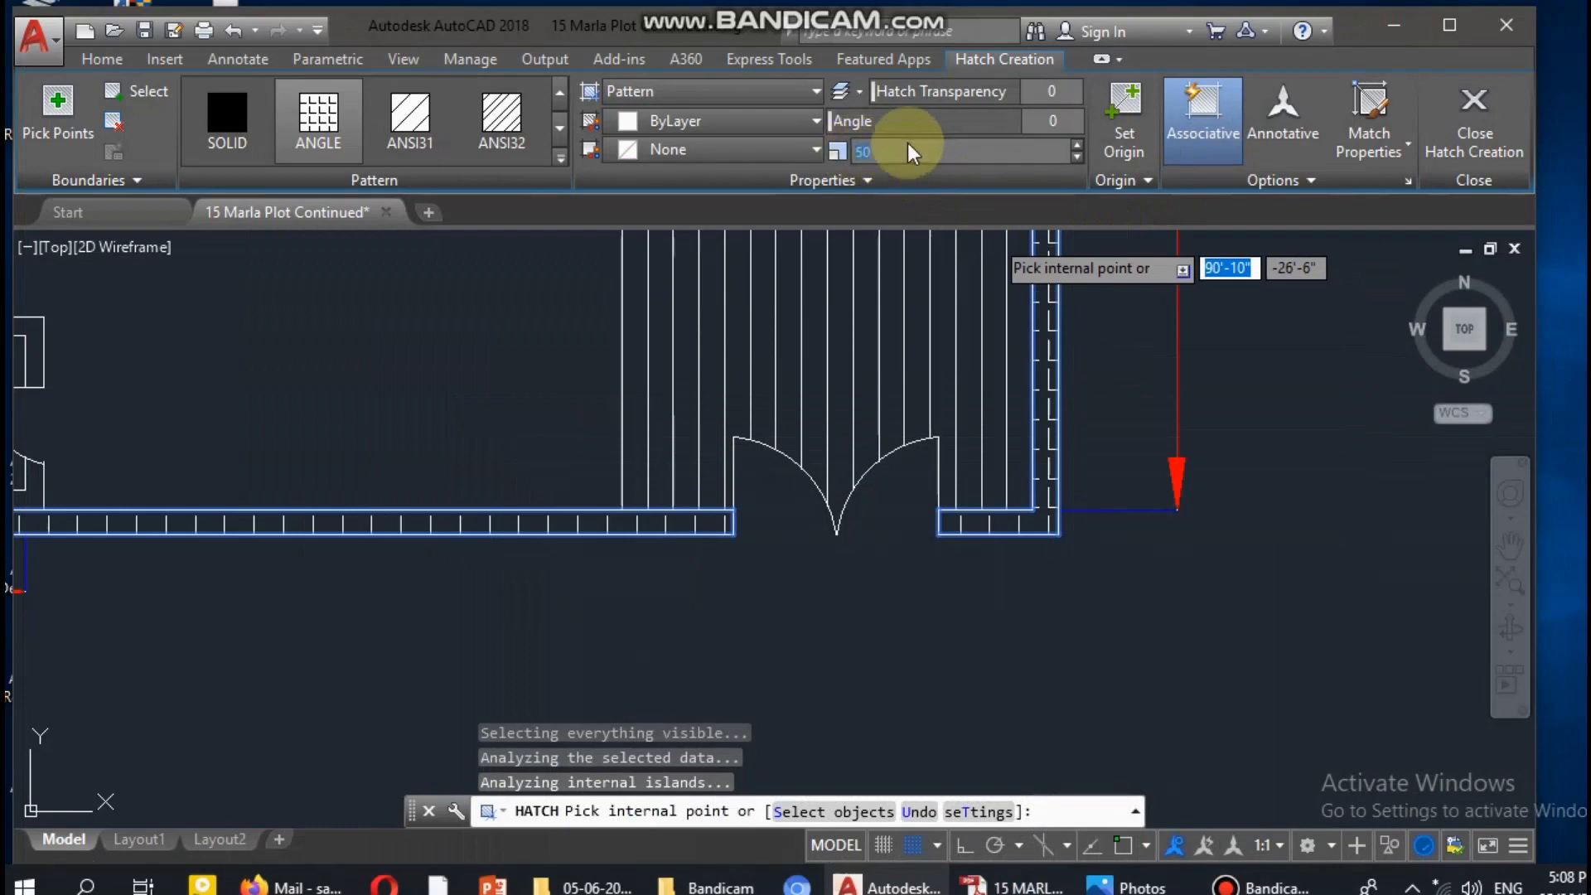
# Set the outer wall hatch scale to 40 and end the Hatch command
pyautogui.write('40')
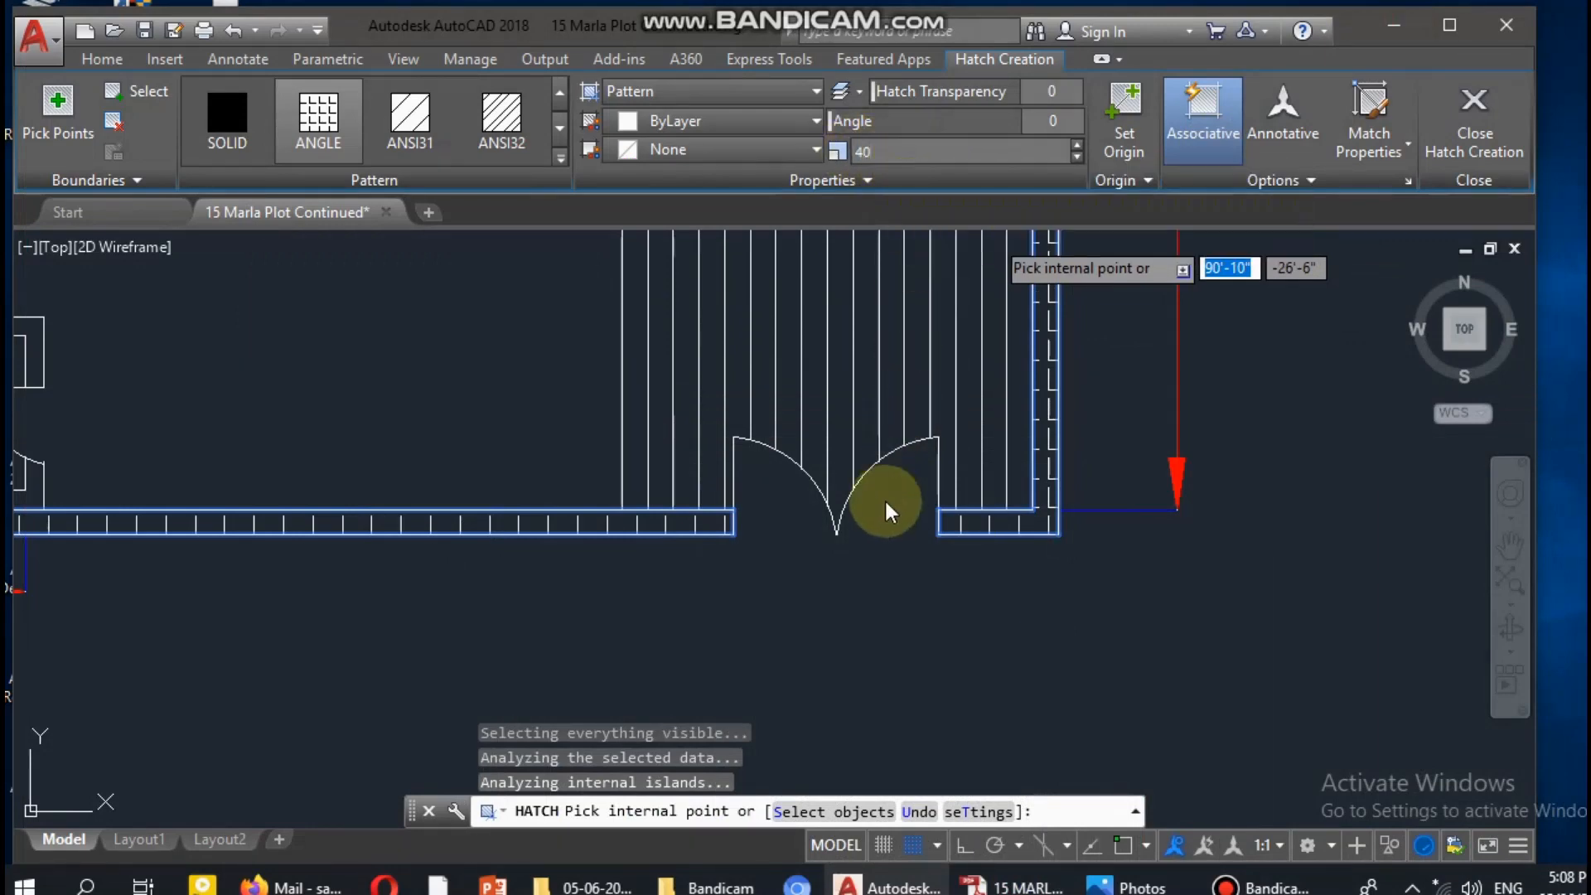
pyautogui.scroll(-2, 1122, 346)
pyautogui.moveTo(1109, 357); pyautogui.dragTo(1072, 380, button='middle')
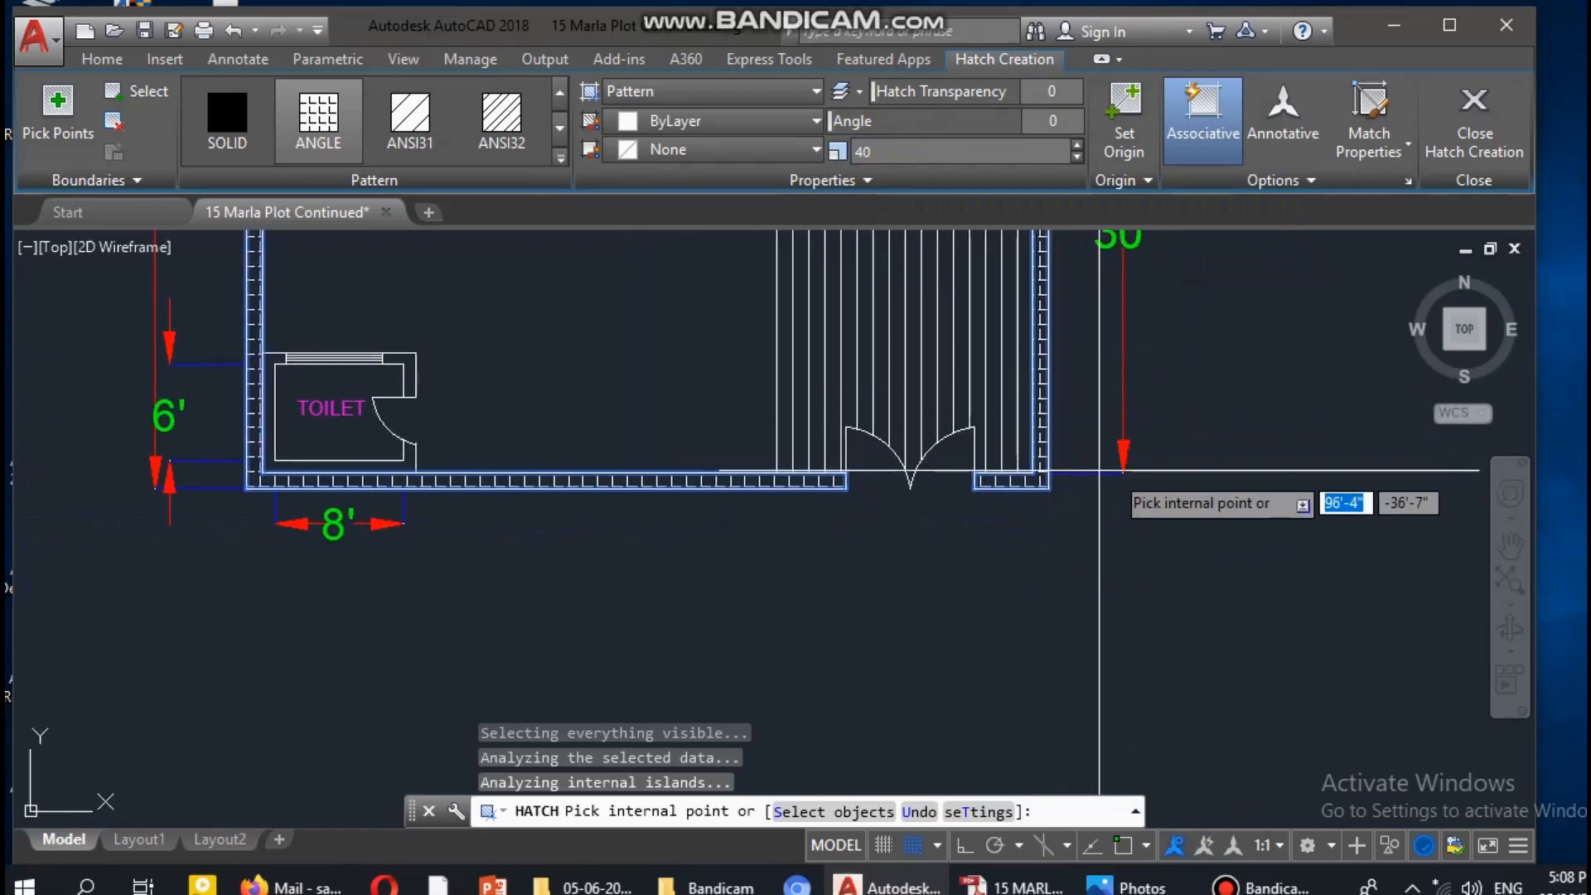
pyautogui.moveTo(1188, 386); pyautogui.dragTo(987, 426, button='middle')
pyautogui.scroll(2, 986, 426)
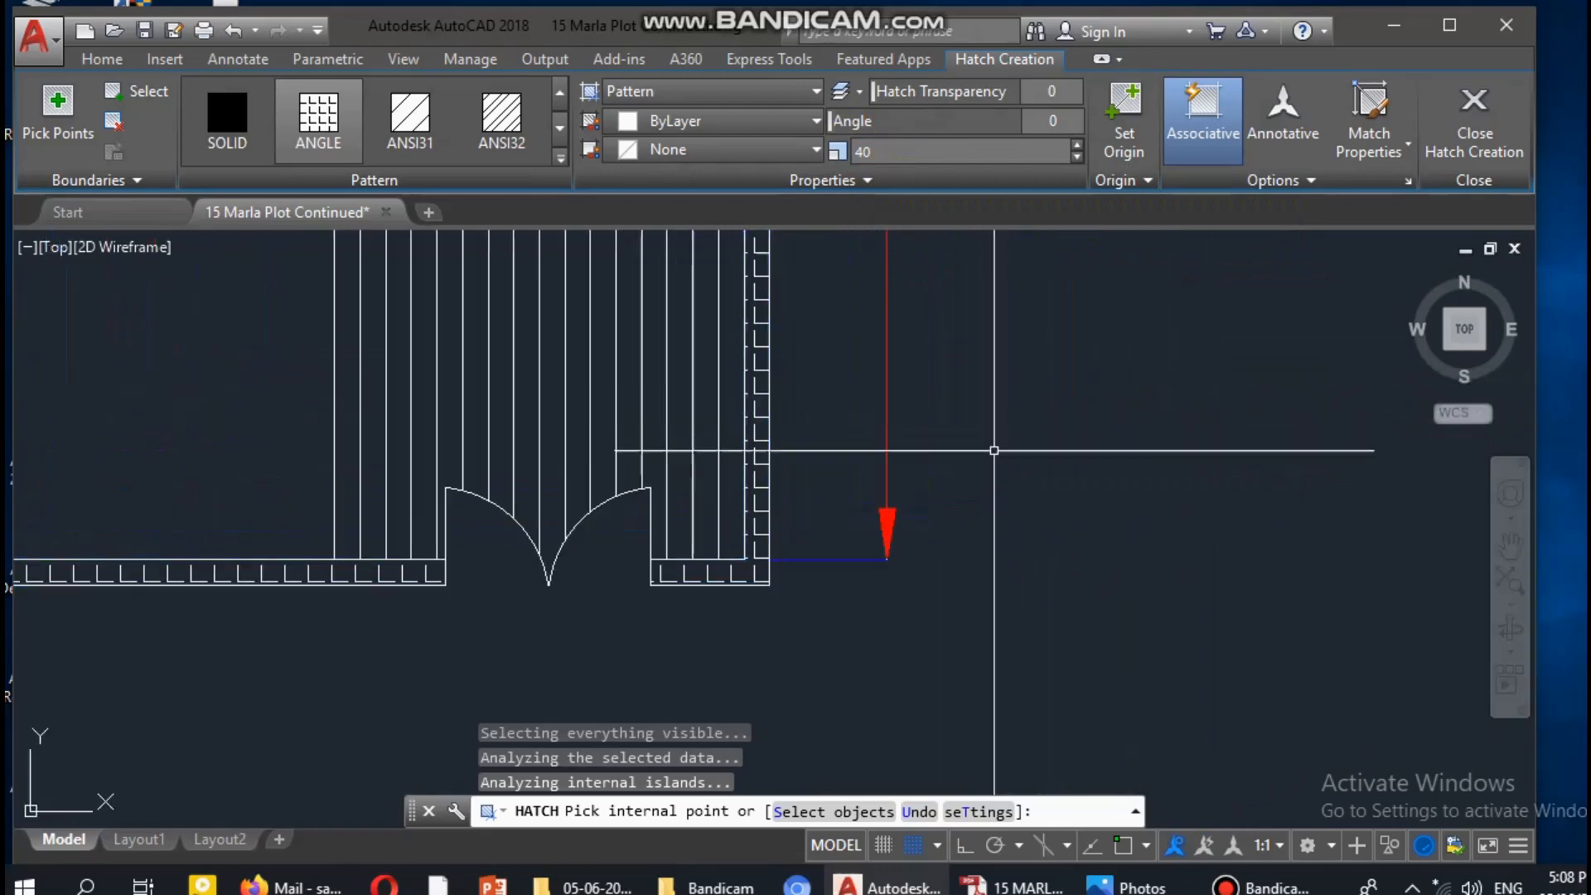
pyautogui.press('Escape')
pyautogui.press('Escape')
pyautogui.scroll(-5, 994, 464)
pyautogui.press('Escape')
# Examine the hatched outer walls around the rear rooms, the halls, the front lawn and the toilet
pyautogui.moveTo(1026, 565); pyautogui.dragTo(1012, 842, button='middle')
pyautogui.scroll(2, 963, 394)
pyautogui.scroll(1, 925, 359)
pyautogui.scroll(-1, 544, 379)
pyautogui.moveTo(560, 379); pyautogui.dragTo(767, 322, button='middle')
pyautogui.scroll(-1, 768, 322)
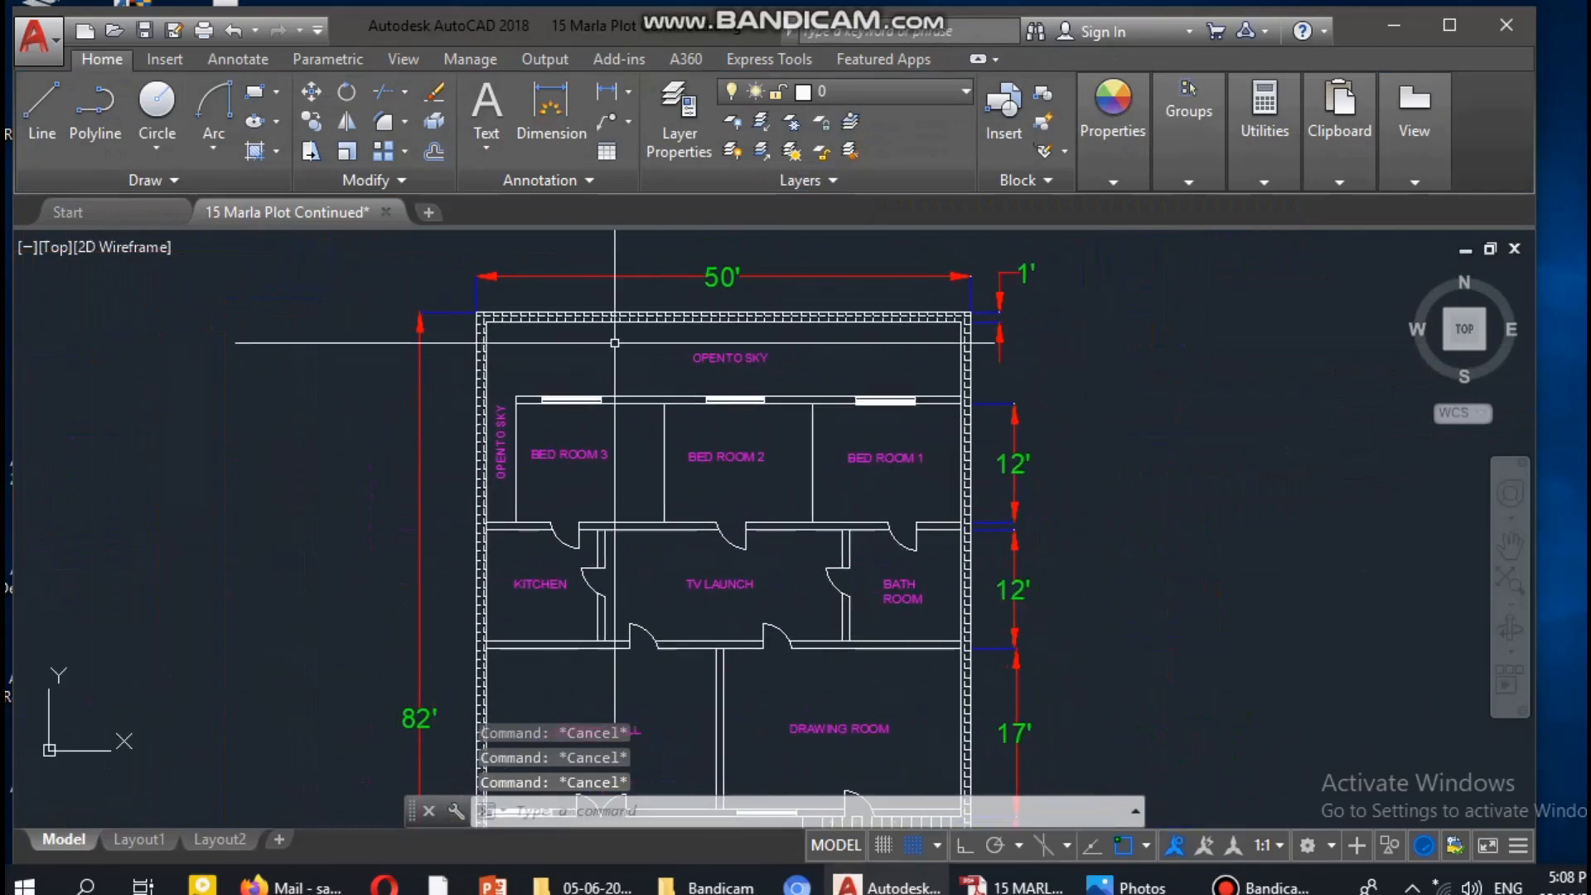
pyautogui.scroll(2, 539, 312)
pyautogui.scroll(-1, 456, 458)
pyautogui.moveTo(455, 458); pyautogui.dragTo(528, 373, button='middle')
pyautogui.scroll(-2, 597, 397)
pyautogui.moveTo(627, 415); pyautogui.dragTo(664, 341, button='middle')
pyautogui.moveTo(750, 745); pyautogui.dragTo(821, 510, button='middle')
pyautogui.scroll(4, 771, 478)
pyautogui.moveTo(739, 450); pyautogui.dragTo(903, 510, button='middle')
pyautogui.scroll(-2, 849, 579)
pyautogui.scroll(2, 793, 494)
pyautogui.scroll(-2, 903, 509)
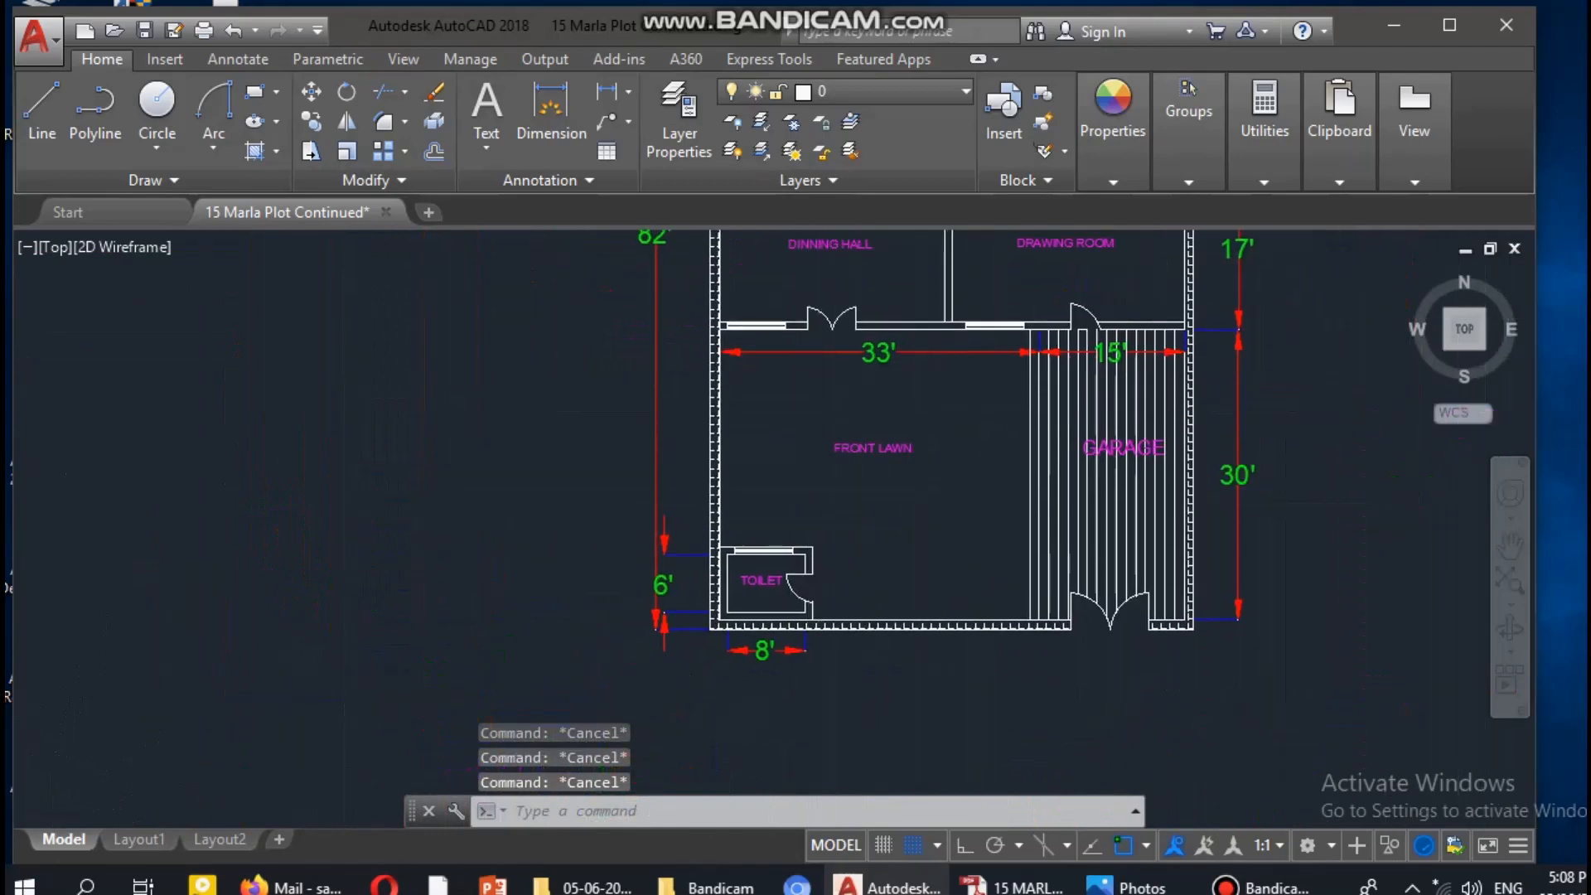
# Hatch the front lawn with the CROSS pattern at scale 40, and end the Hatch command
pyautogui.scroll(2, 917, 408)
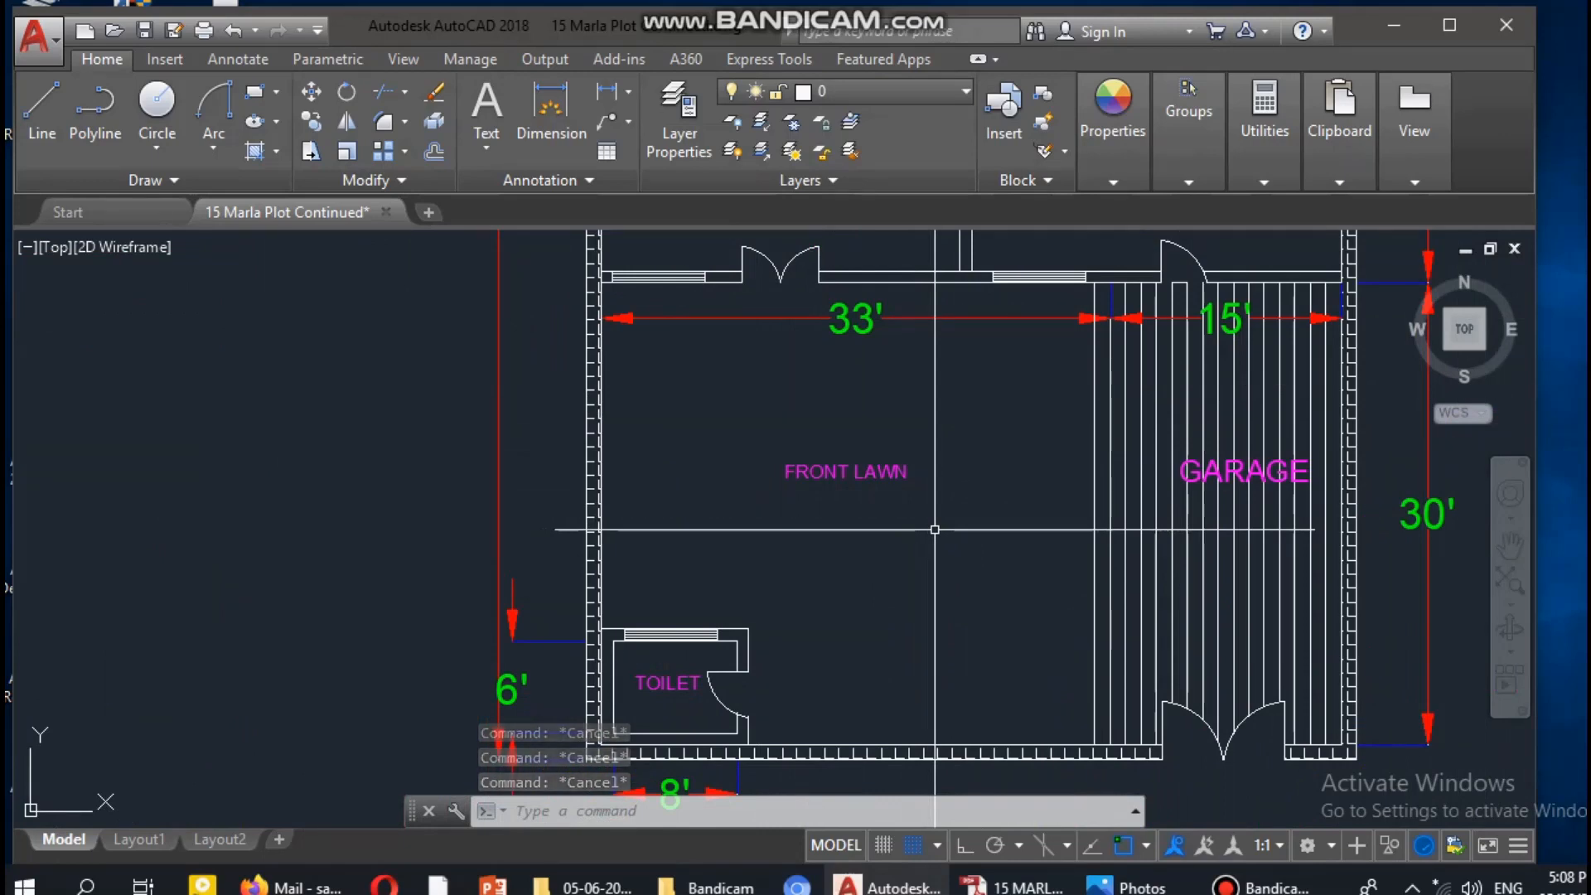
pyautogui.write('hs')
pyautogui.press('Escape')
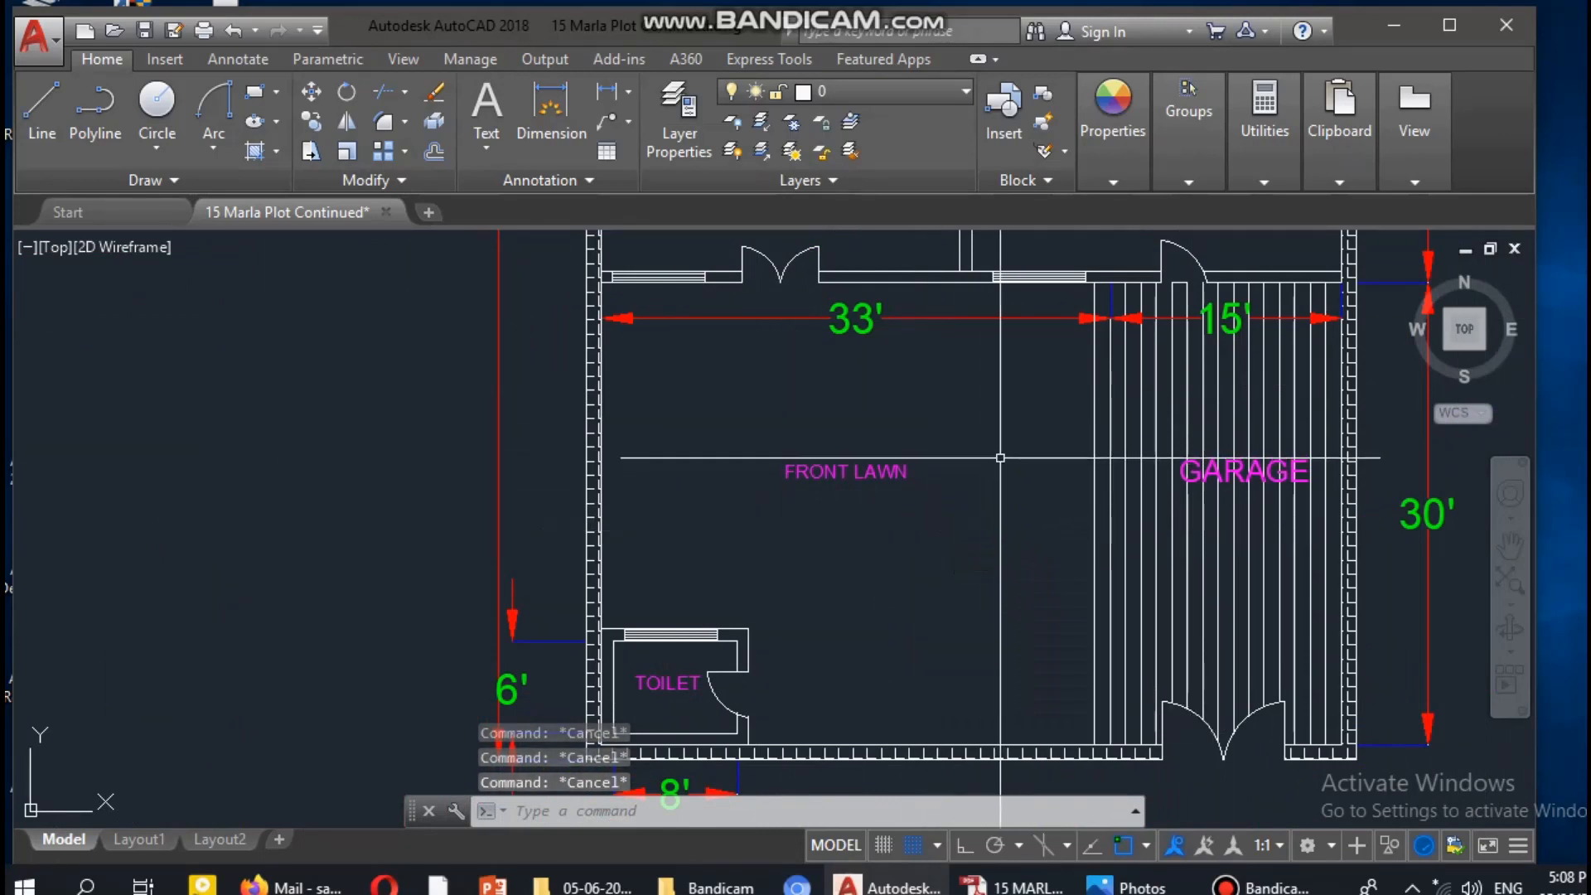
pyautogui.write('h')
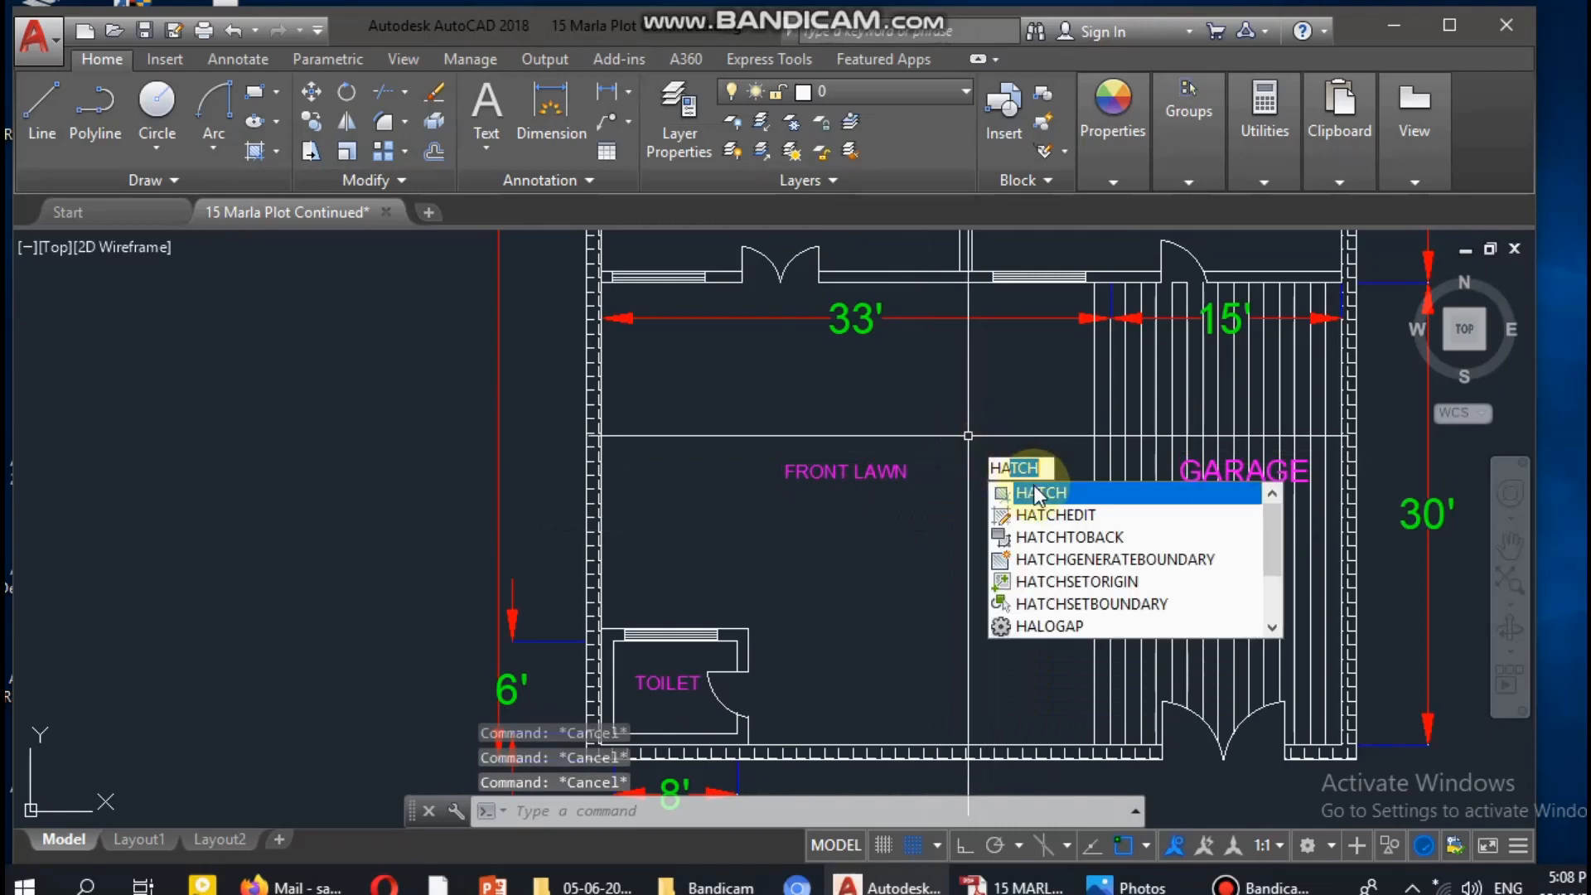
pyautogui.press('Return')
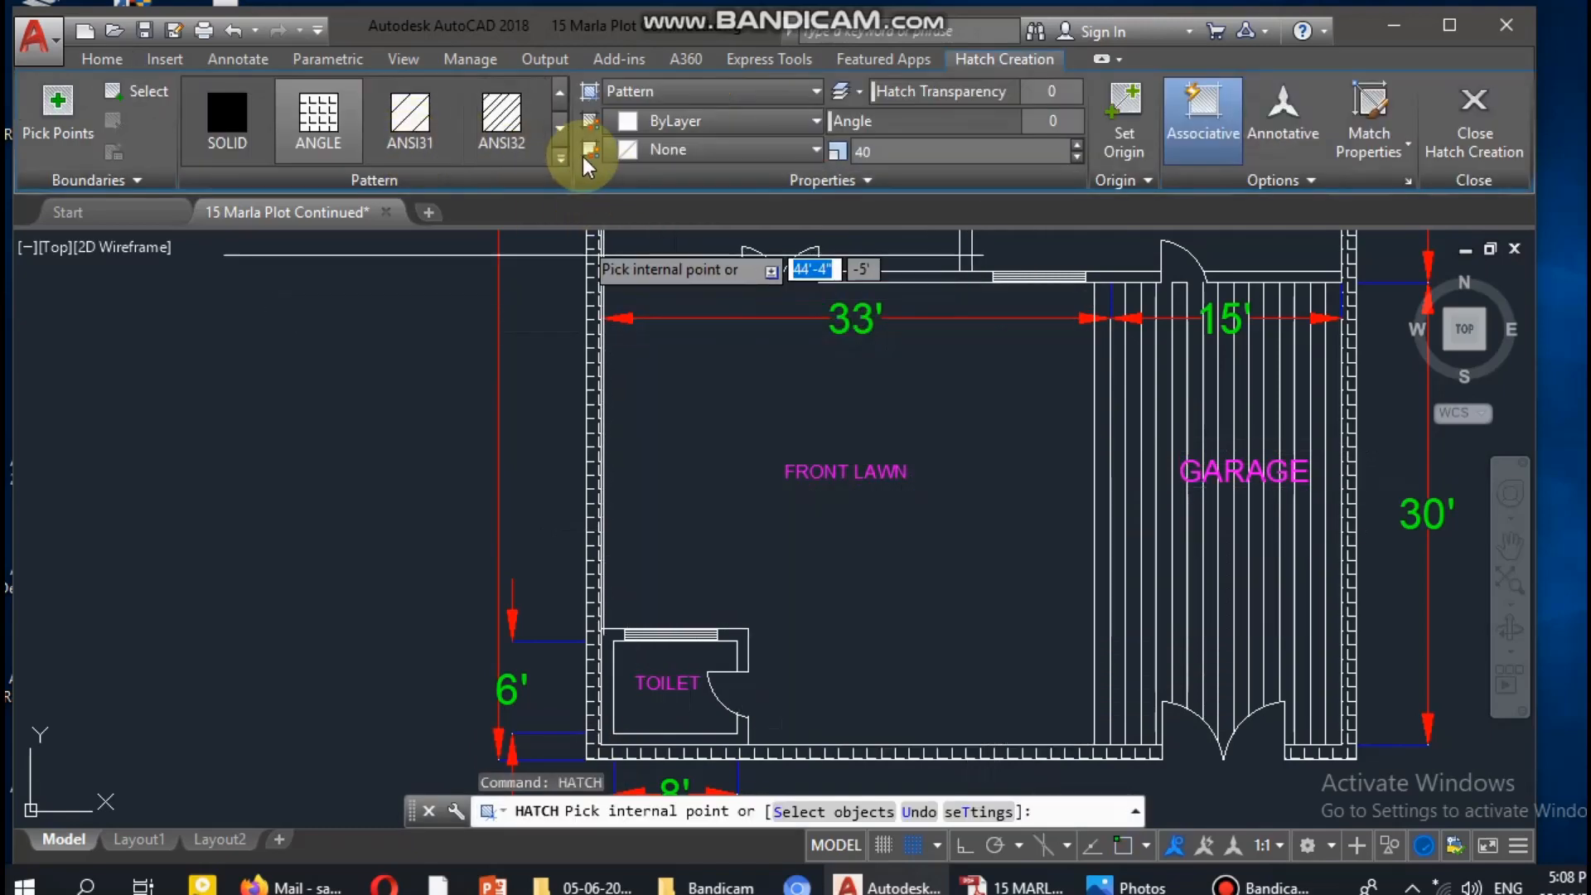
pyautogui.click(559, 131)
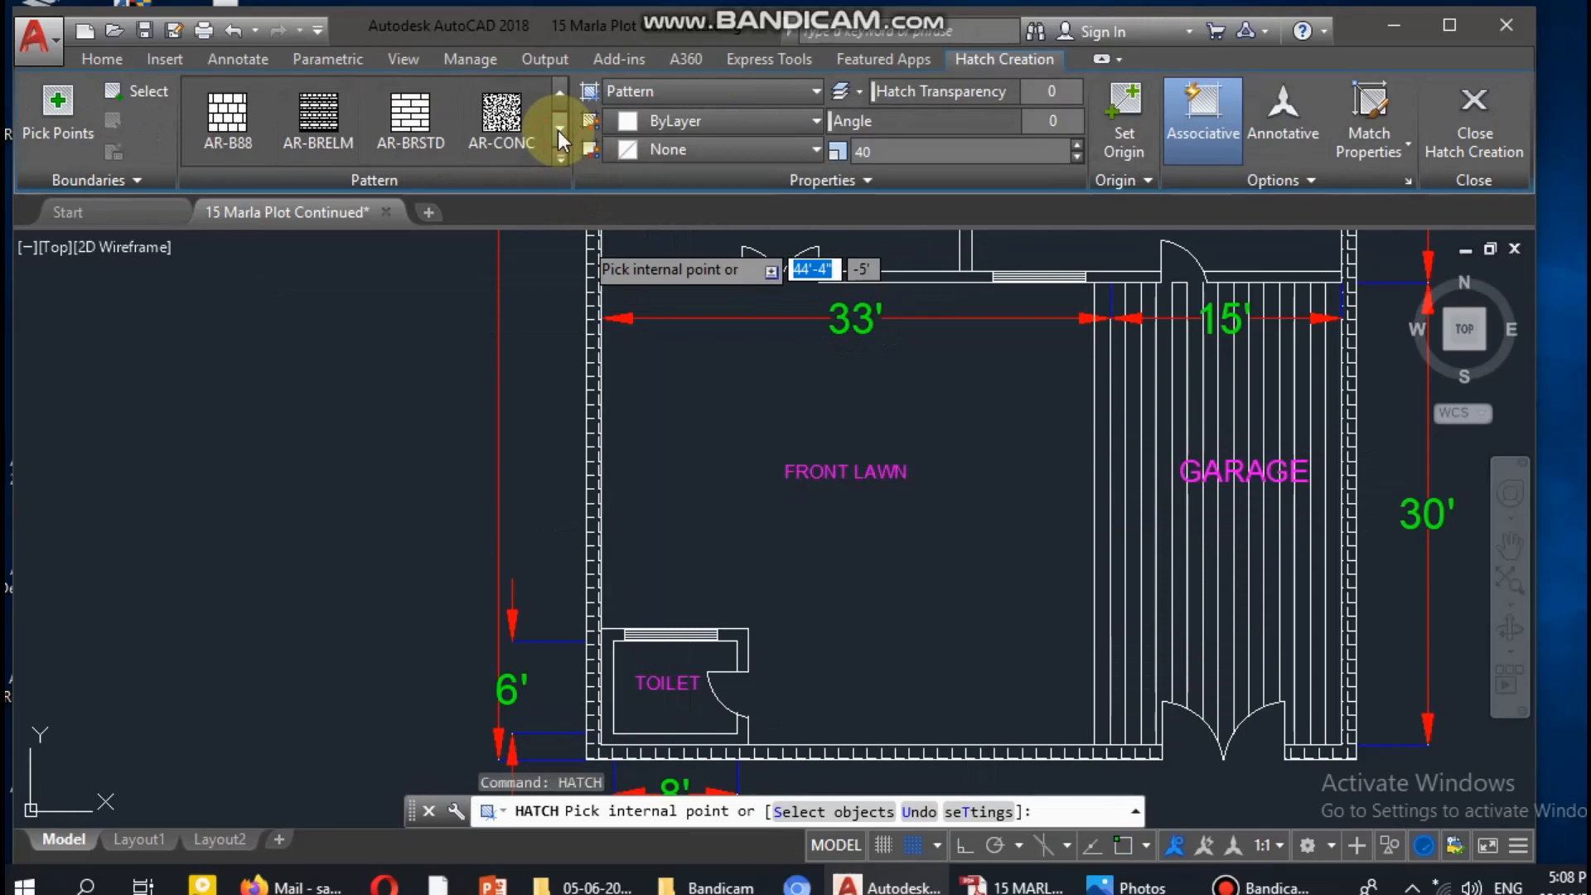
pyautogui.click(559, 133)
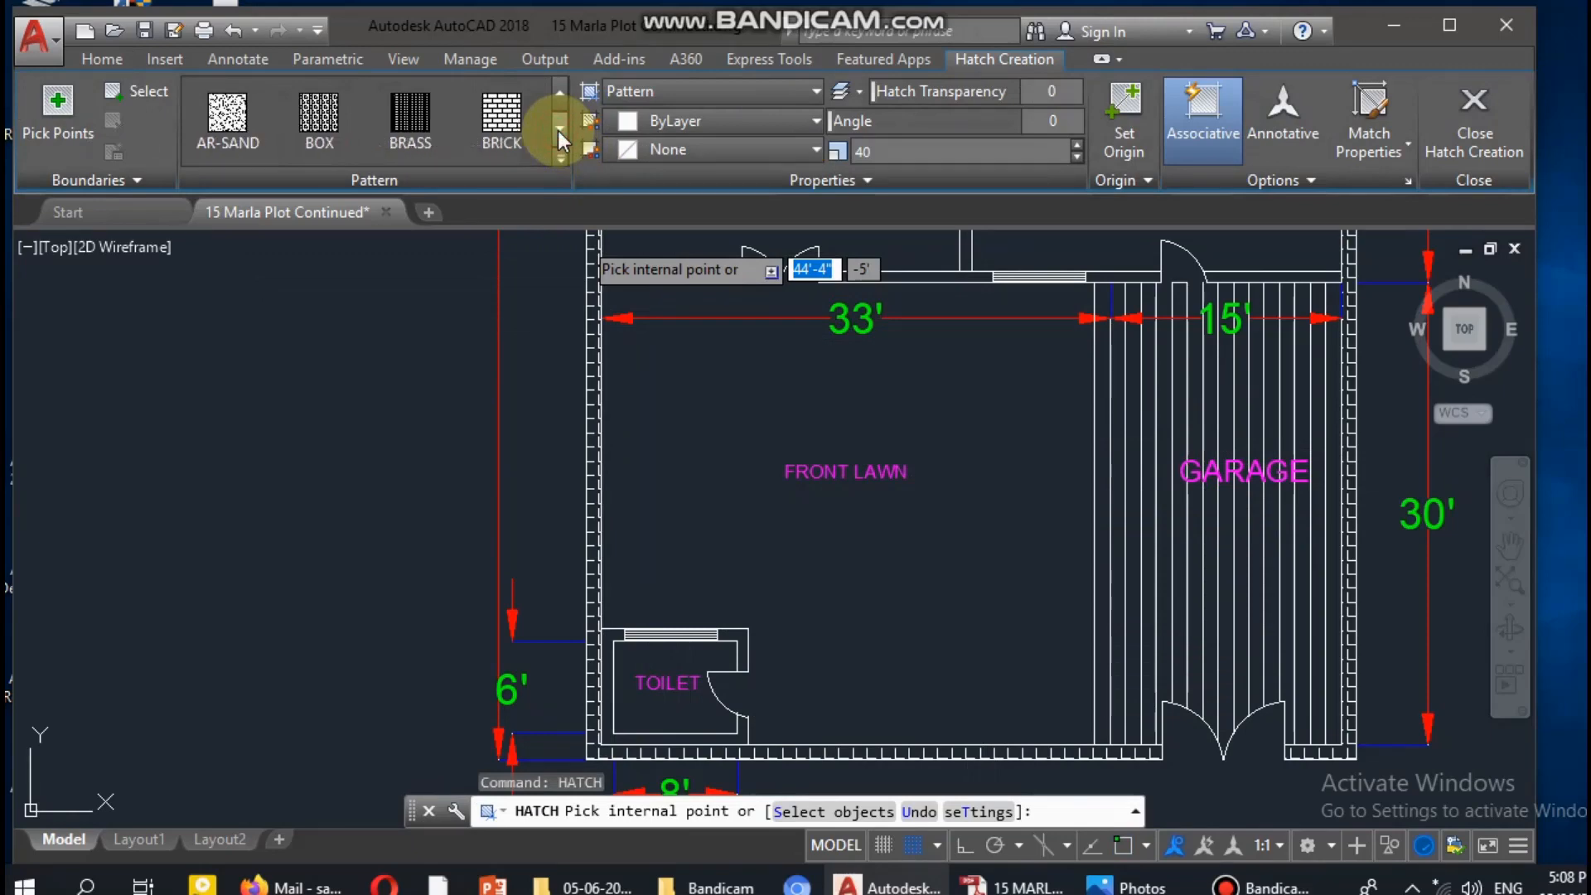
pyautogui.click(560, 131)
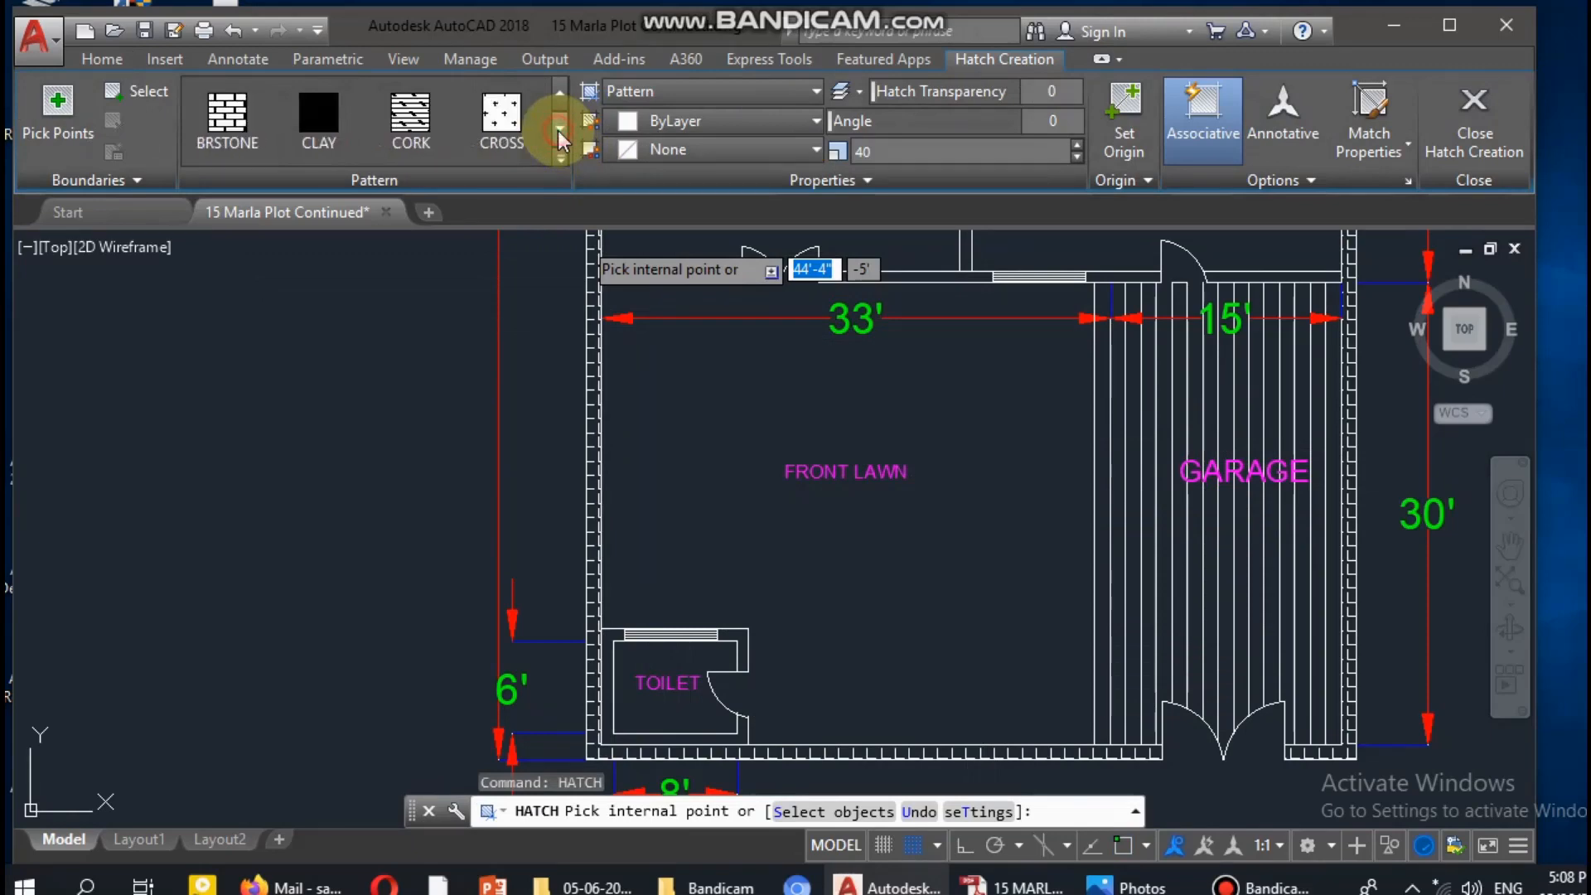
pyautogui.click(501, 120)
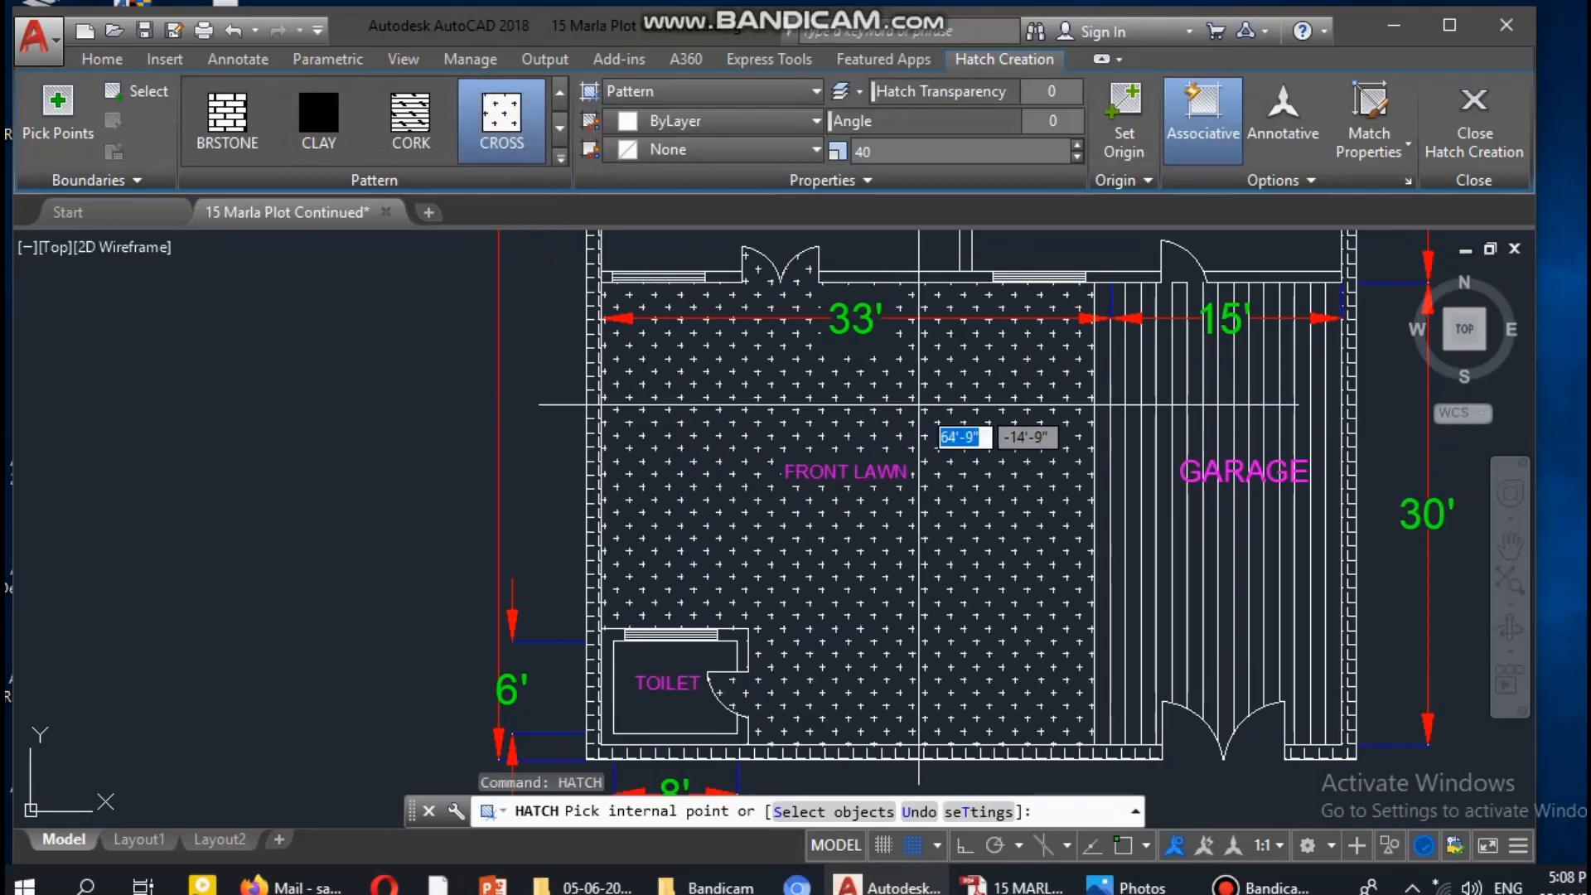
pyautogui.moveTo(918, 405); pyautogui.dragTo(792, 393, button='middle')
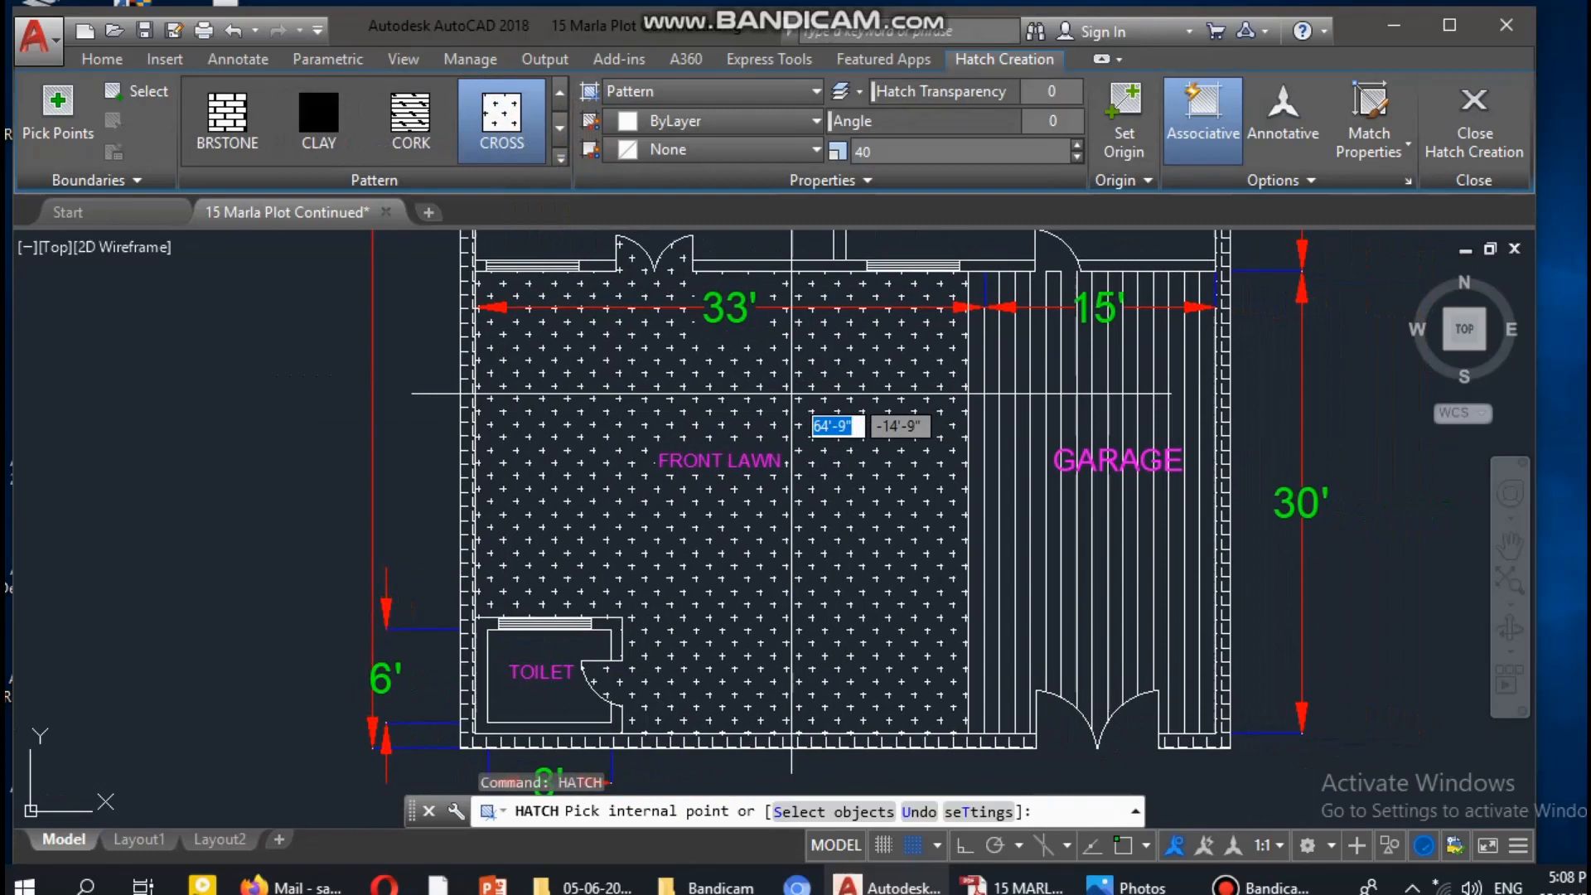
pyautogui.click(789, 400)
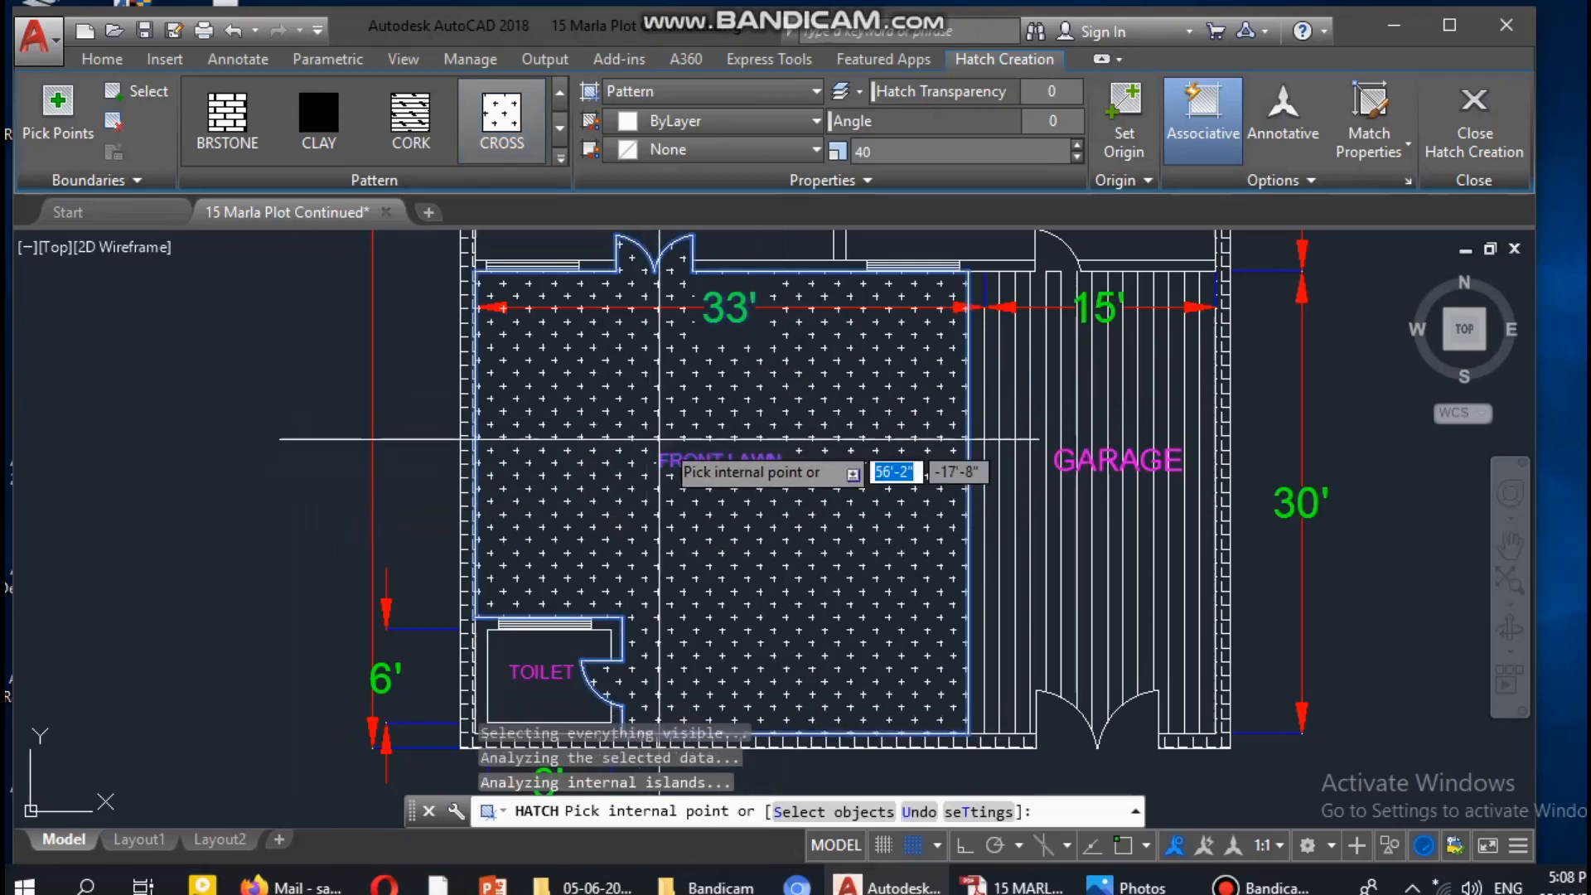
pyautogui.press('Escape')
pyautogui.press('Escape')
pyautogui.press('Escape')
# Review the whole floor plan and inspect the front lawn hatch around the toilet and garage
pyautogui.scroll(-2, 839, 418)
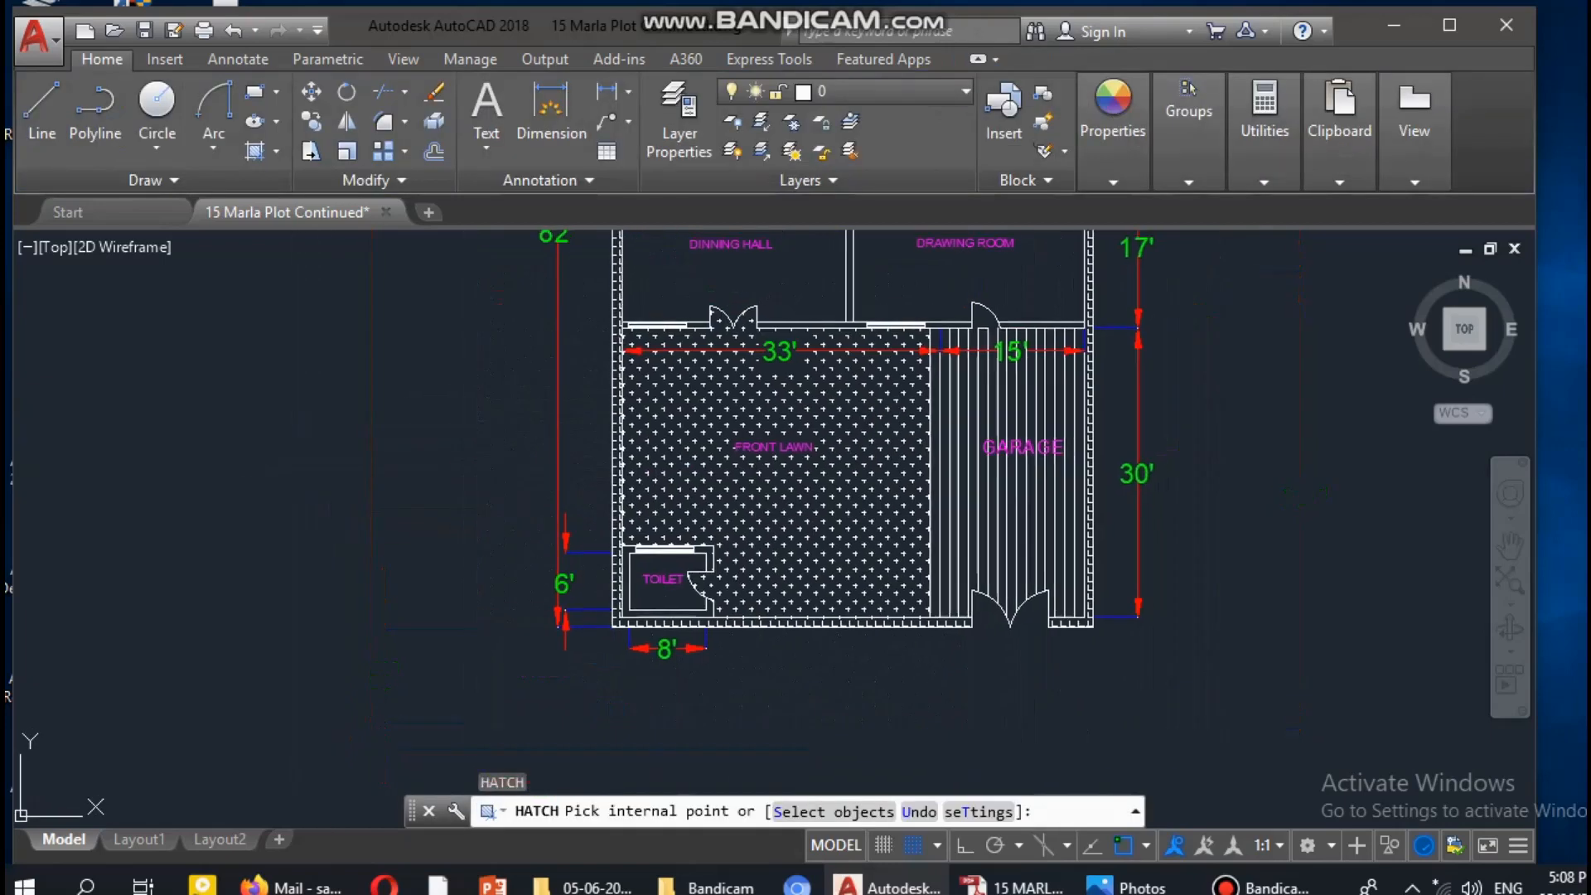
pyautogui.scroll(-4, 882, 445)
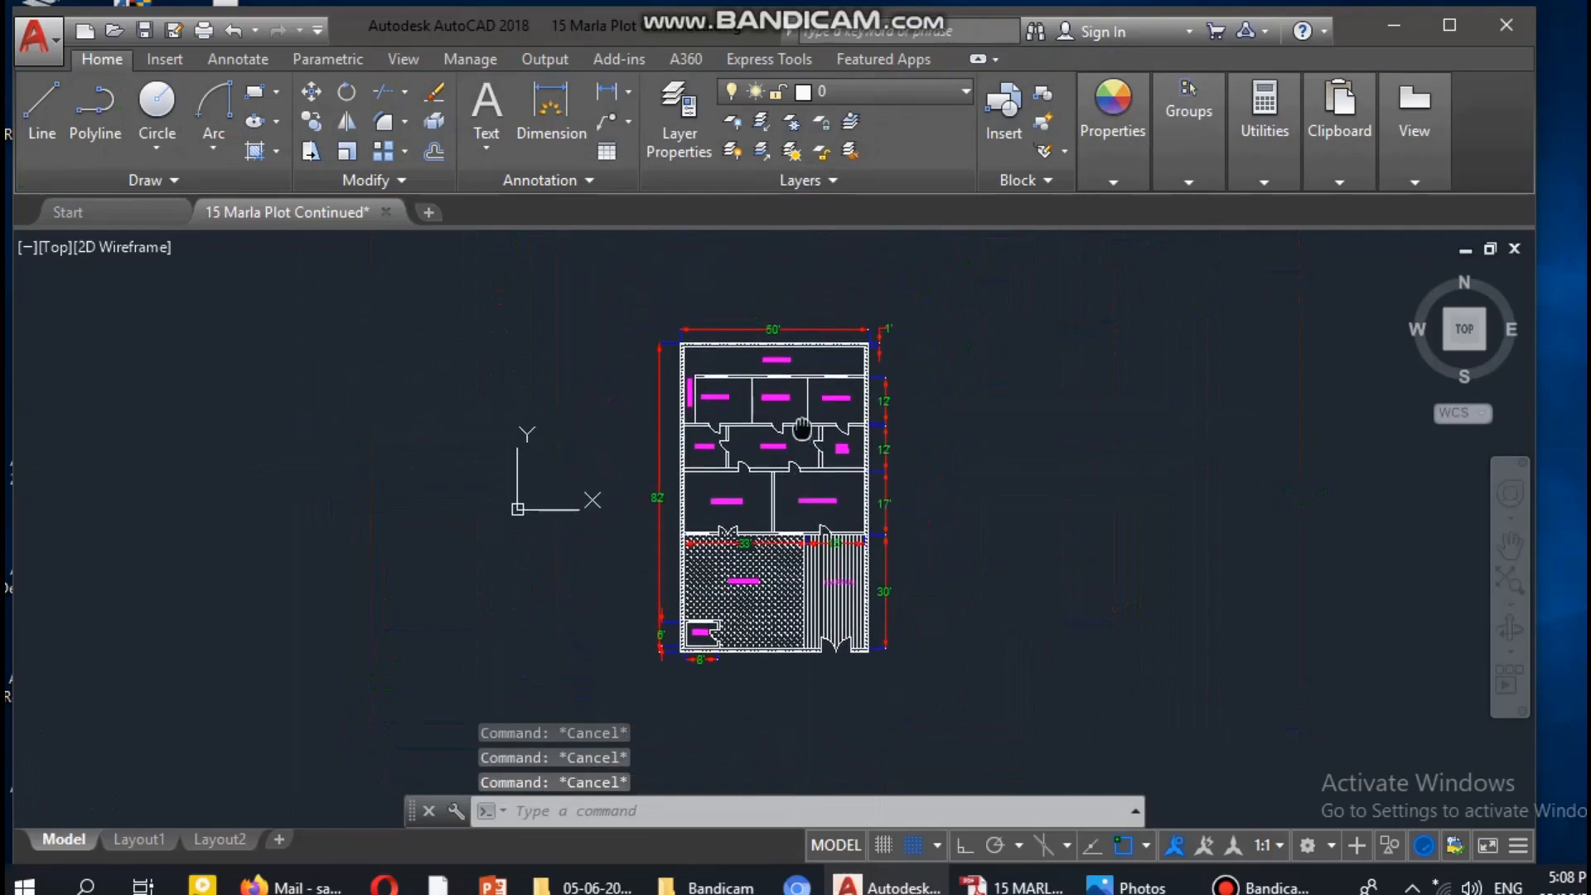
pyautogui.scroll(2, 787, 362)
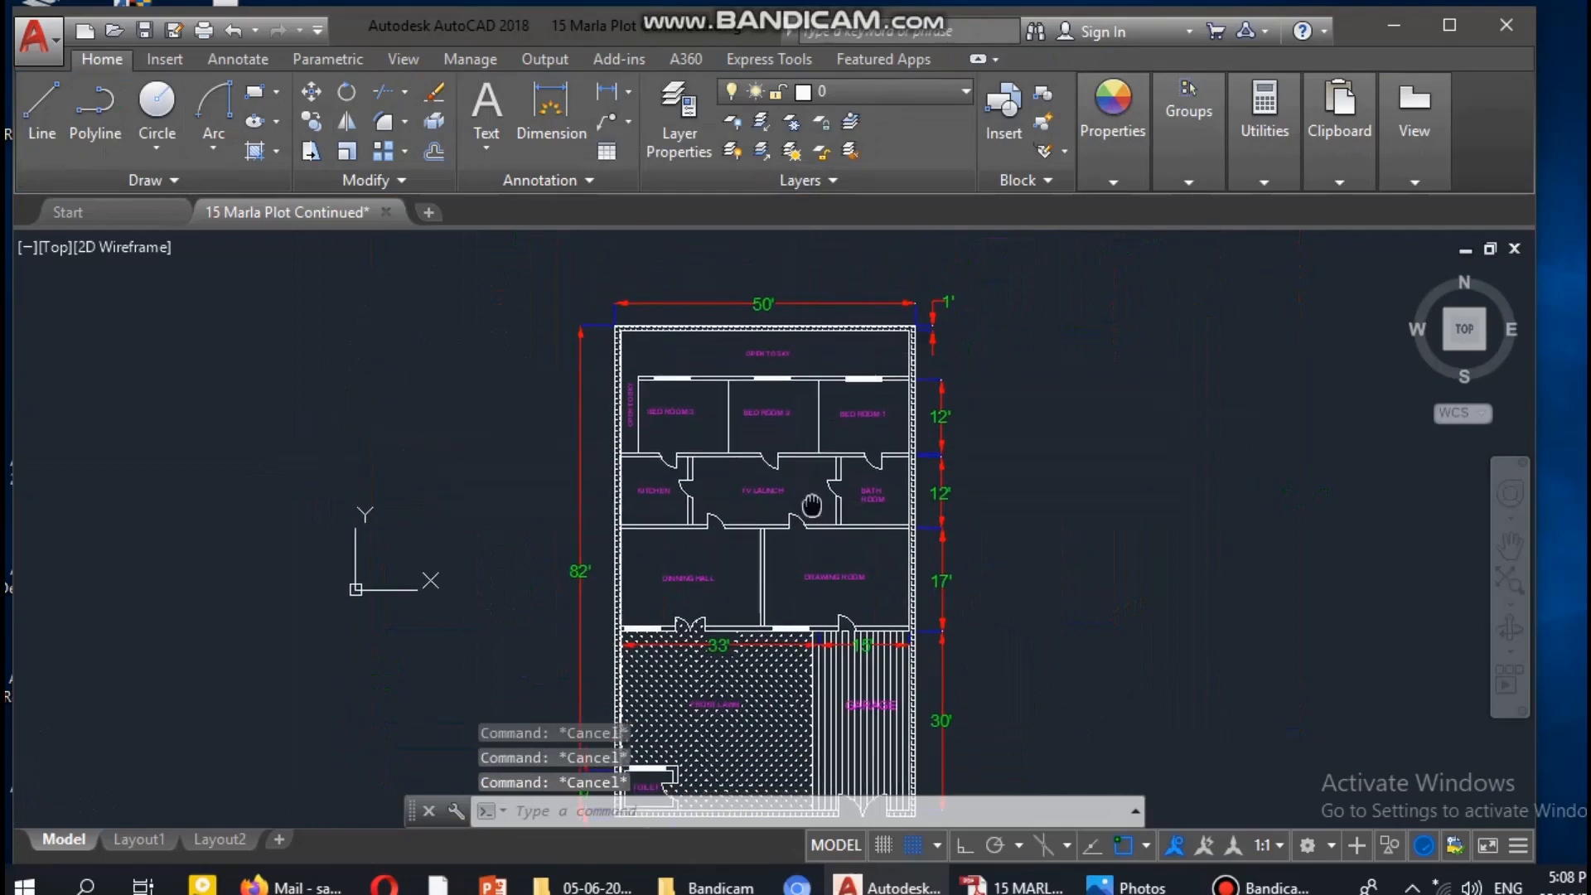
pyautogui.moveTo(813, 506); pyautogui.dragTo(872, 258, button='middle')
pyautogui.scroll(4, 843, 496)
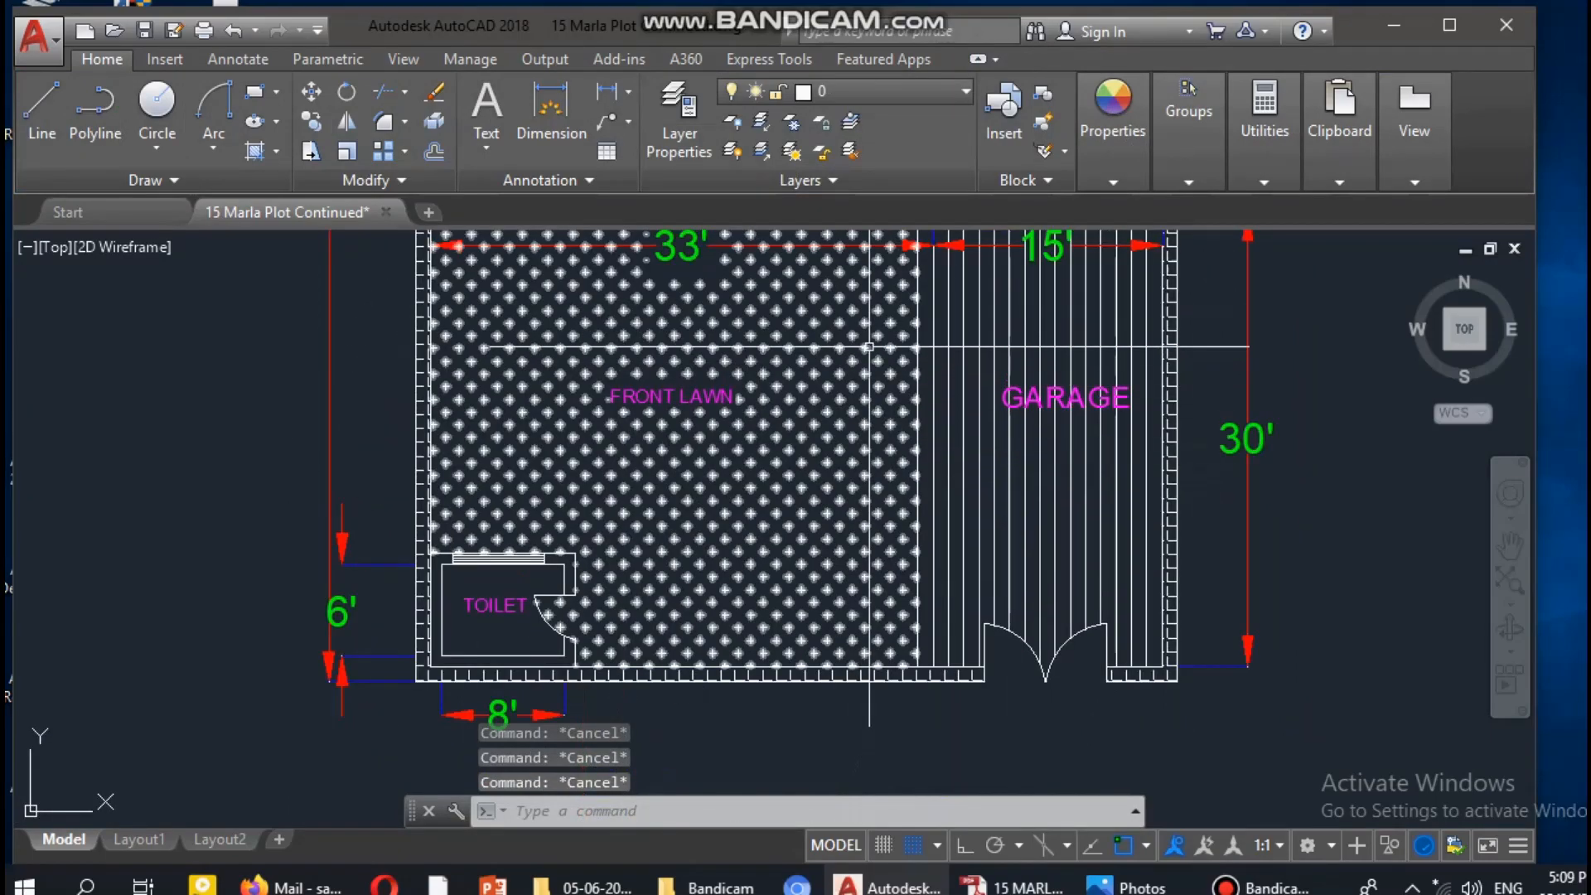